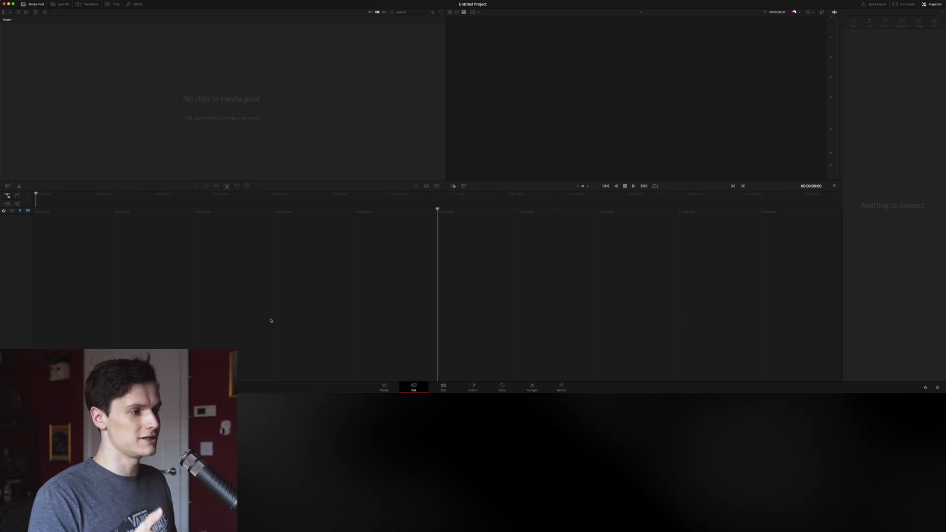
left_click(503, 386)
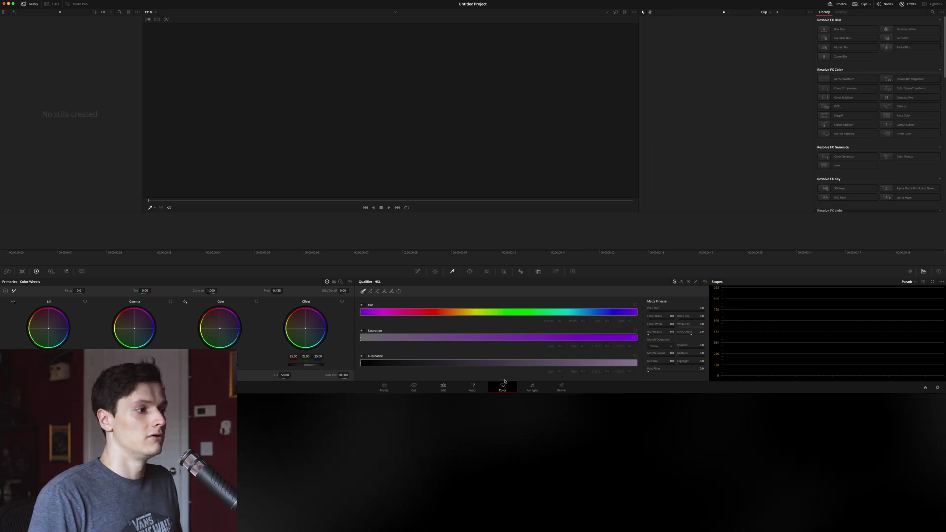
left_click(414, 386)
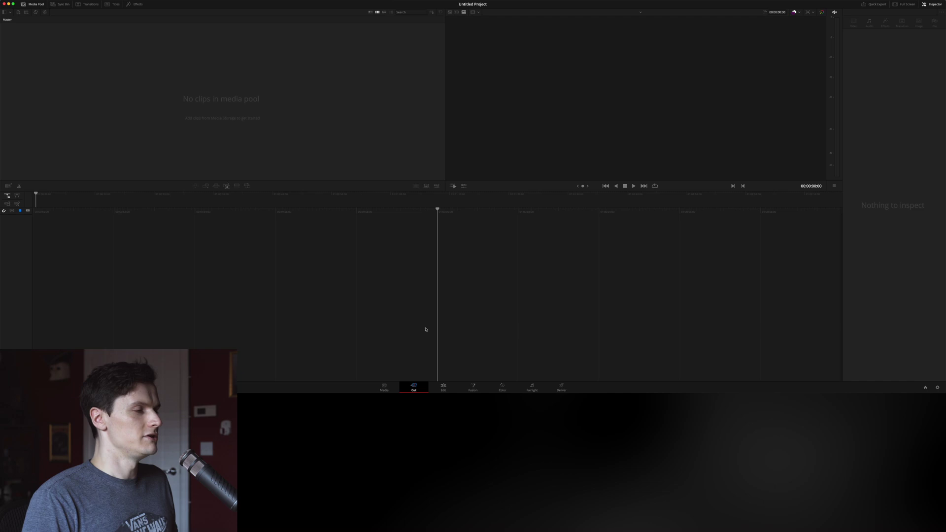
- Import the selected Untitled .mov clips from the Finder folder into the media pool and change the project frame rate to match them
key("super+Tab")
key("super+Tab")
key("super+Tab")
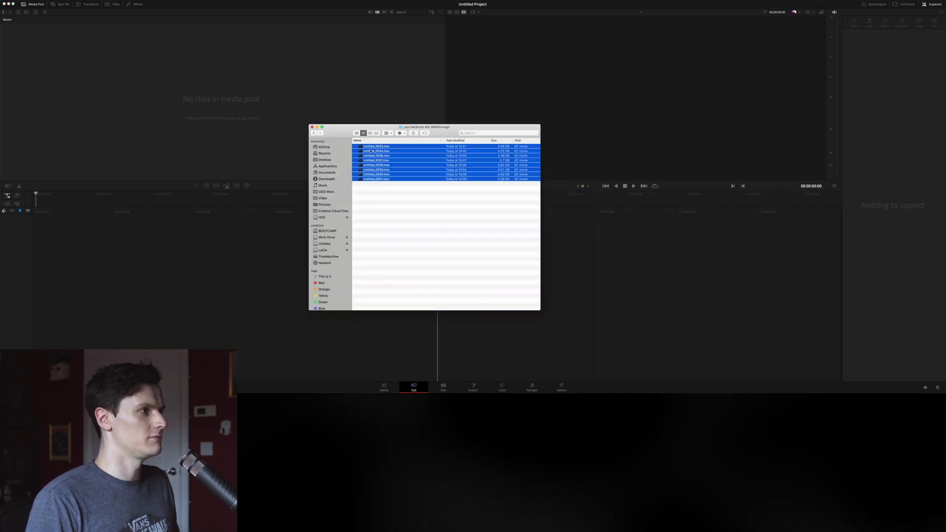
left_click_drag(377, 162, 255, 94)
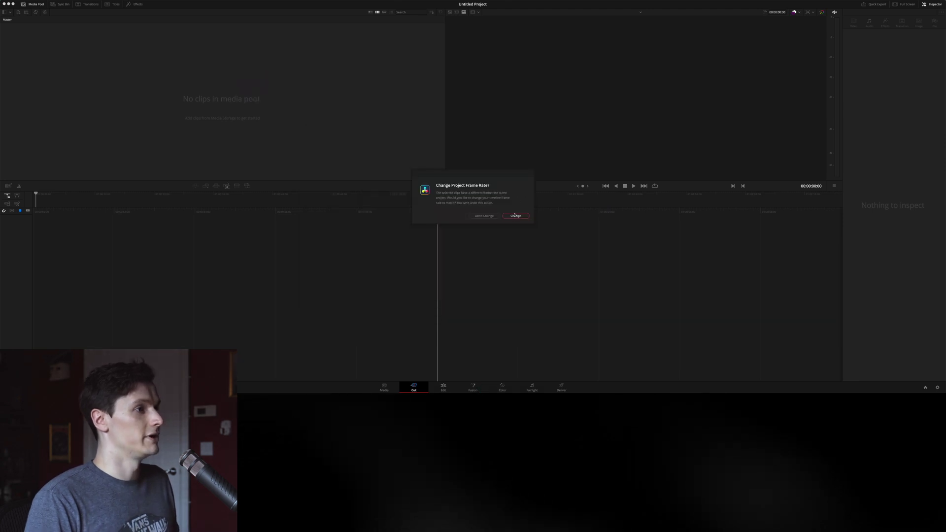
left_click(514, 216)
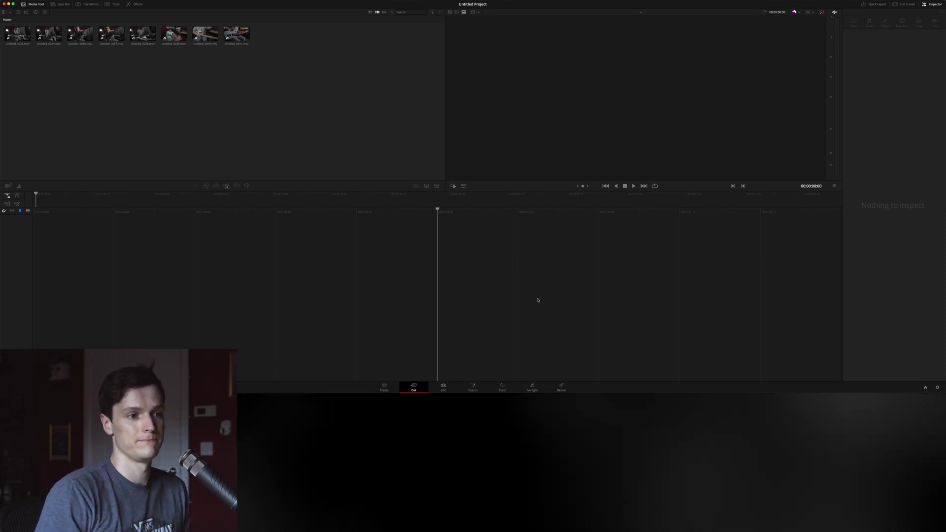
- Review the project's master settings for the timeline format, then leave them without changes
left_click(936, 388)
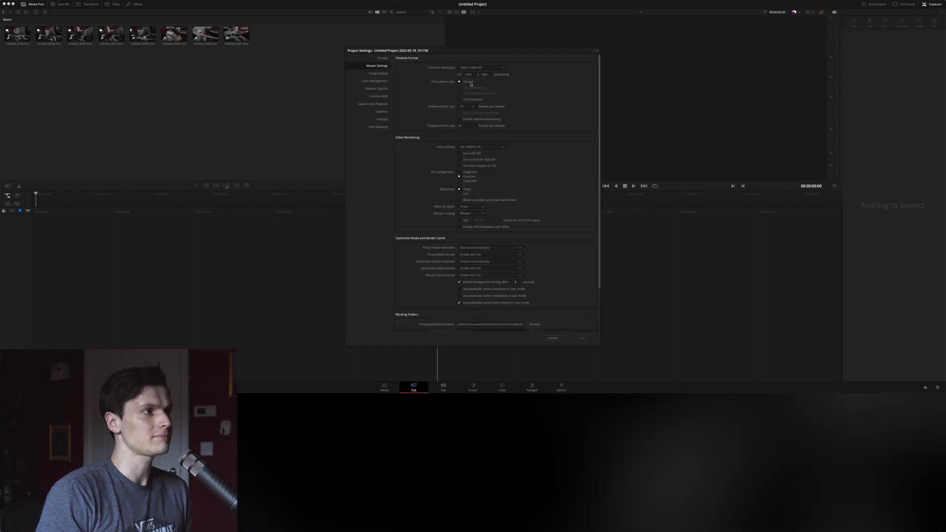
left_click(557, 339)
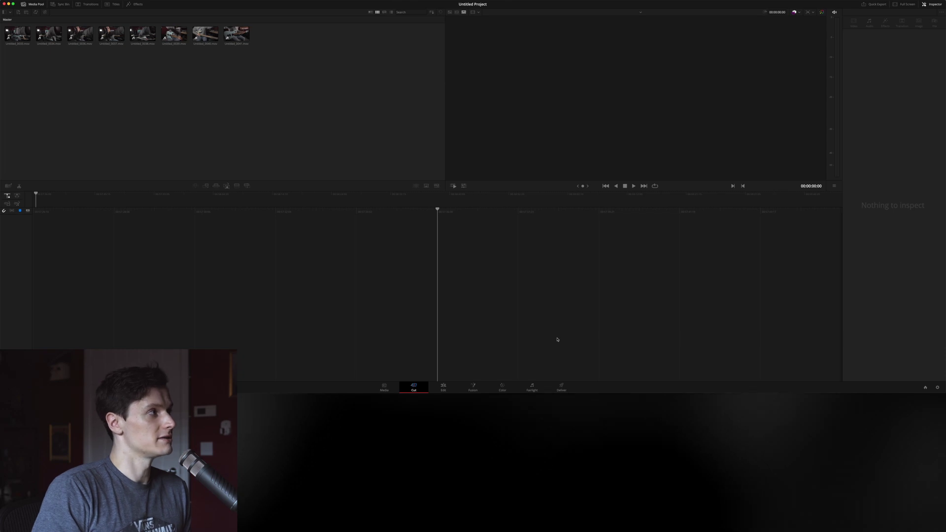
- On the Edit page, stack clips Untitled_0033, 0034, 0036 and 0037 on separate video tracks at the timeline start
left_click(449, 389)
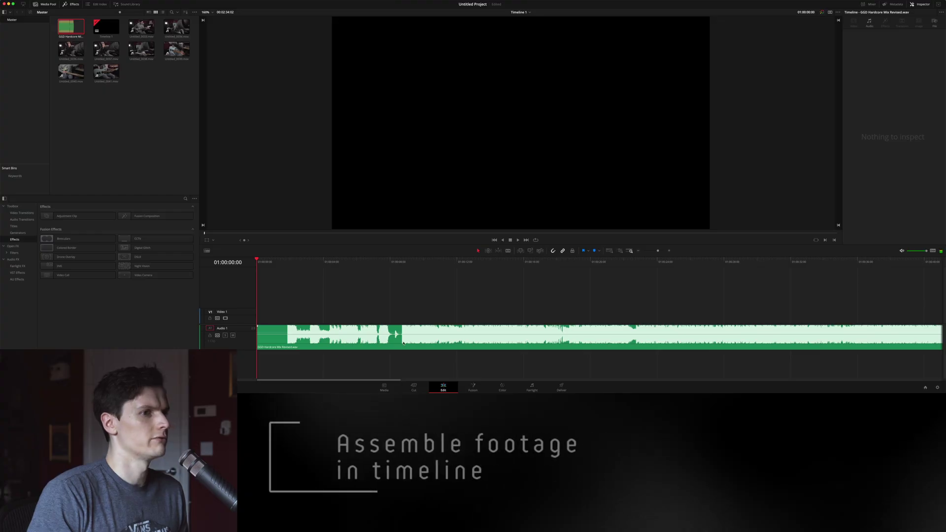
key("super+minus")
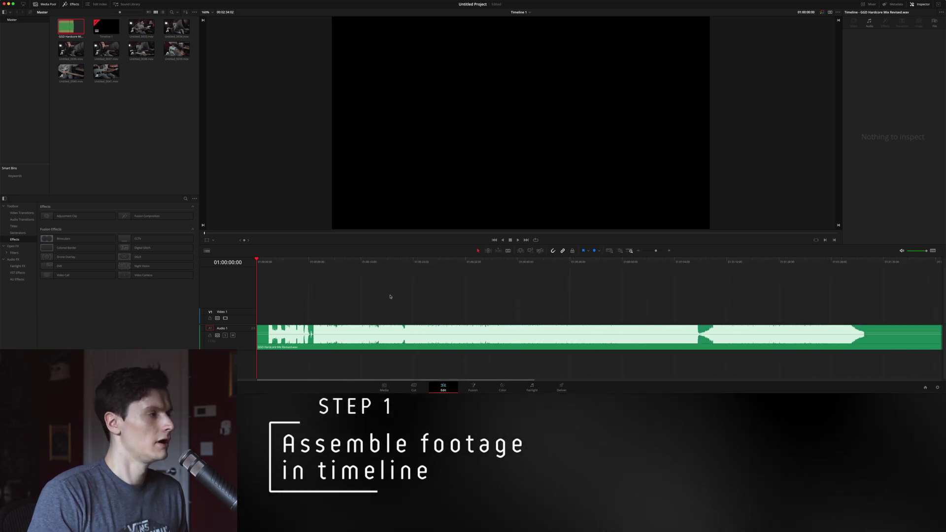
left_click(141, 112)
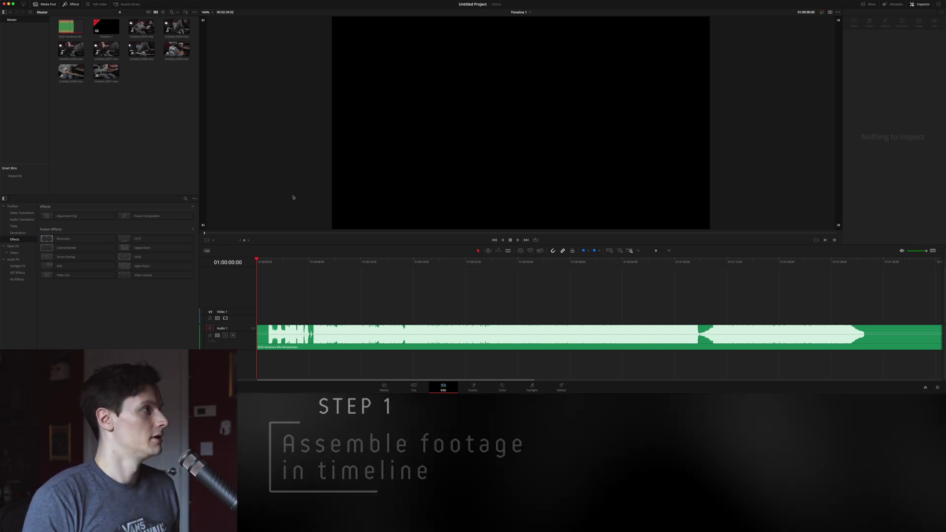
left_click_drag(146, 29, 259, 302)
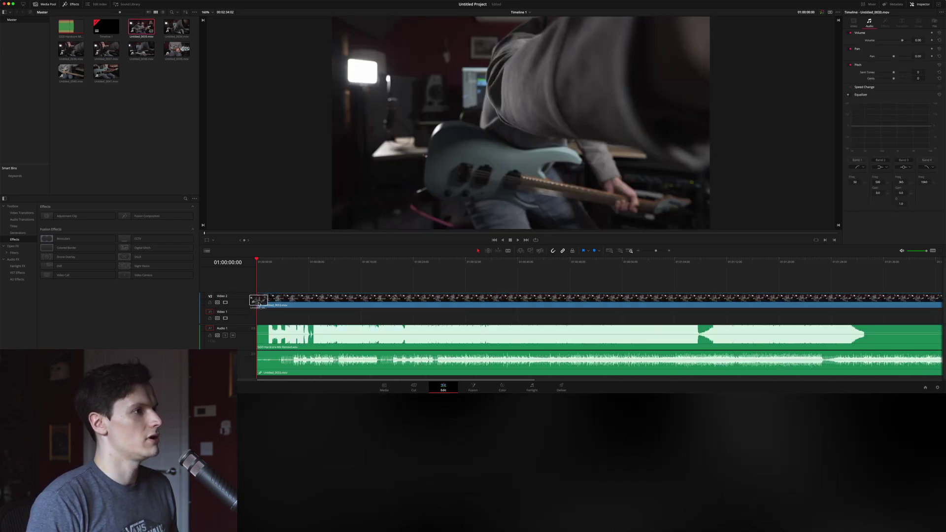
left_click_drag(177, 27, 259, 285)
left_click_drag(71, 49, 257, 268)
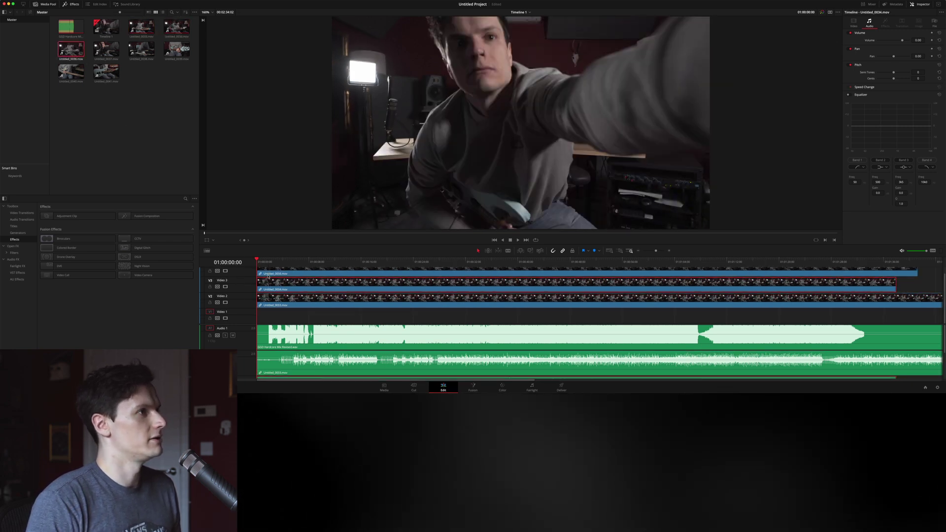
left_click_drag(105, 49, 260, 269)
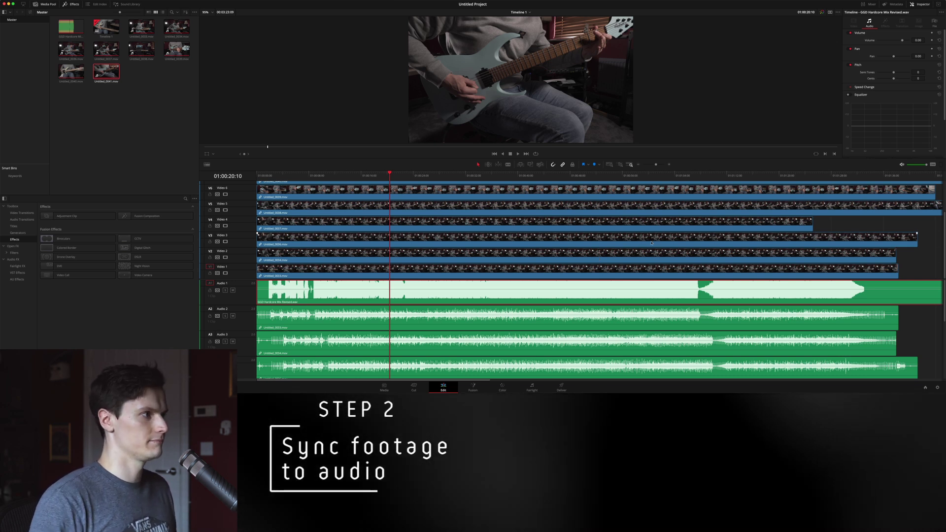
- Solo the Audio 1 mix track and play the timeline from 01:00:04:15 with the Untitled_0041.mov clip showing
scroll(302, 240, "up", 3)
left_click(271, 201)
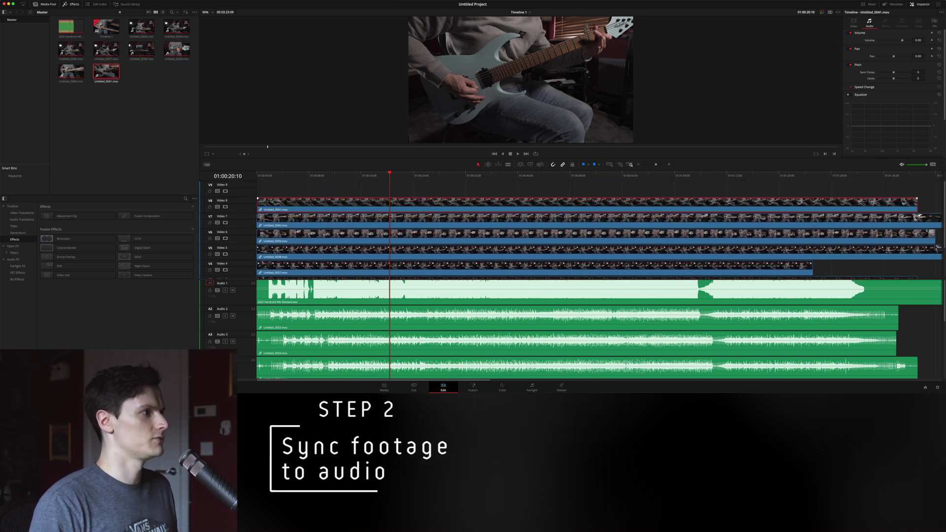
left_click(286, 175)
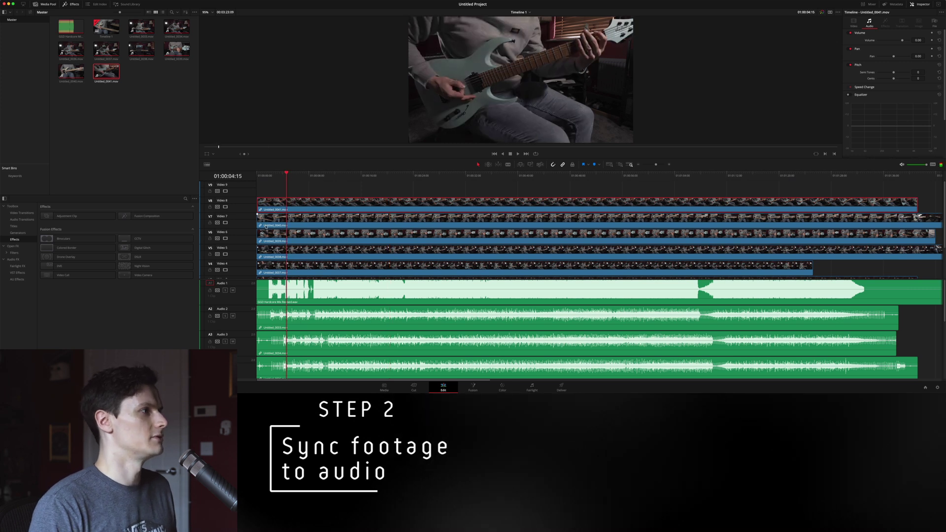
left_click(225, 290)
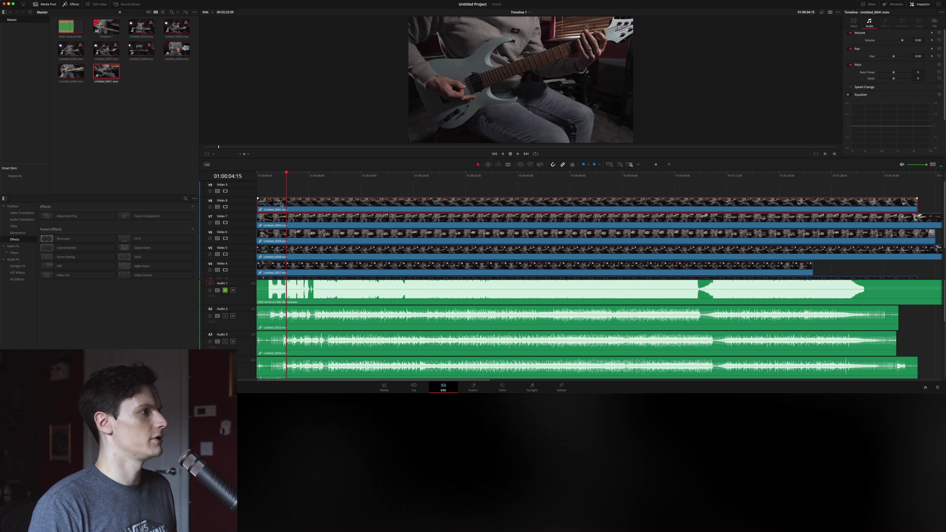
scroll(346, 317, "down", 5)
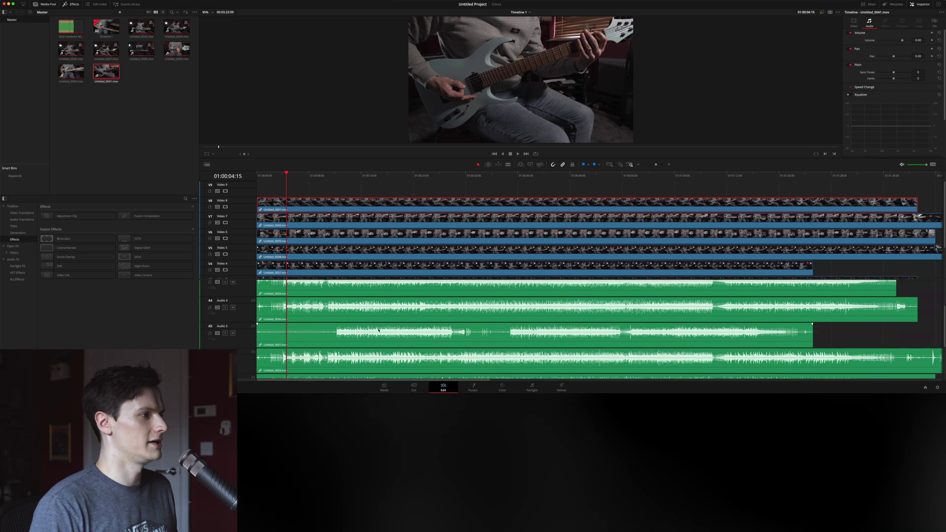
scroll(345, 317, "up", 2)
key("space")
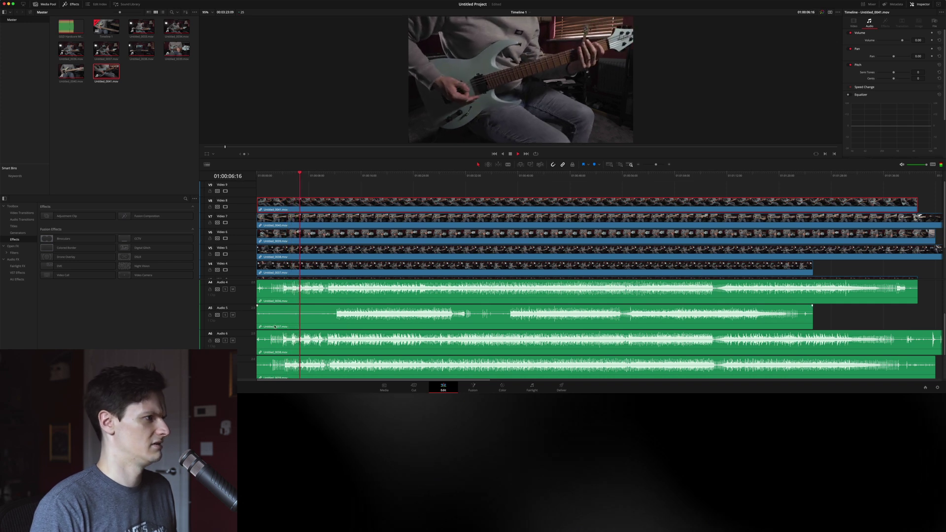
key("space")
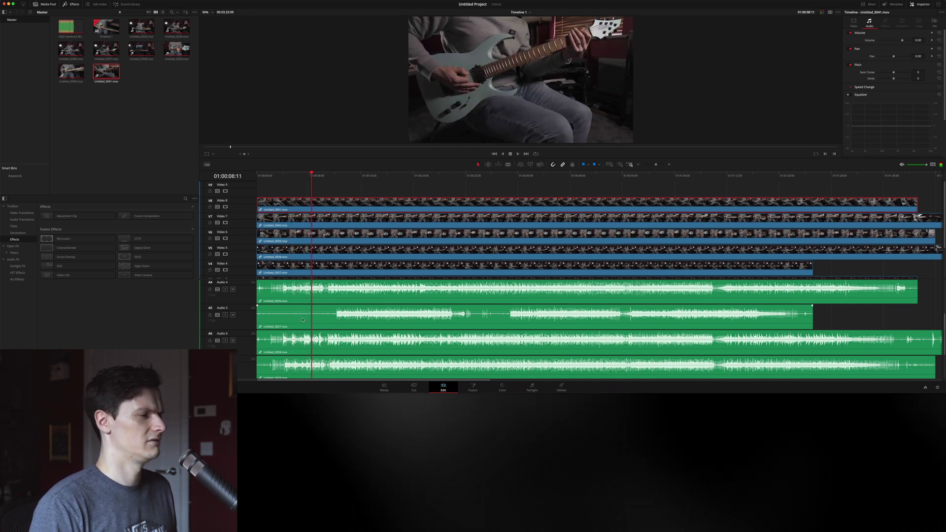
- Return the playhead to the opening seconds of the song and mute the Audio 1 track
scroll(303, 319, "up", 2)
left_click(226, 290)
left_click_drag(318, 173, 279, 175)
left_click(232, 290)
- Split the Untitled_0041.mov clip on Video 8 at 01:00:04:03 and delete its leading segment together with the linked audio
left_click_drag(282, 177, 284, 176)
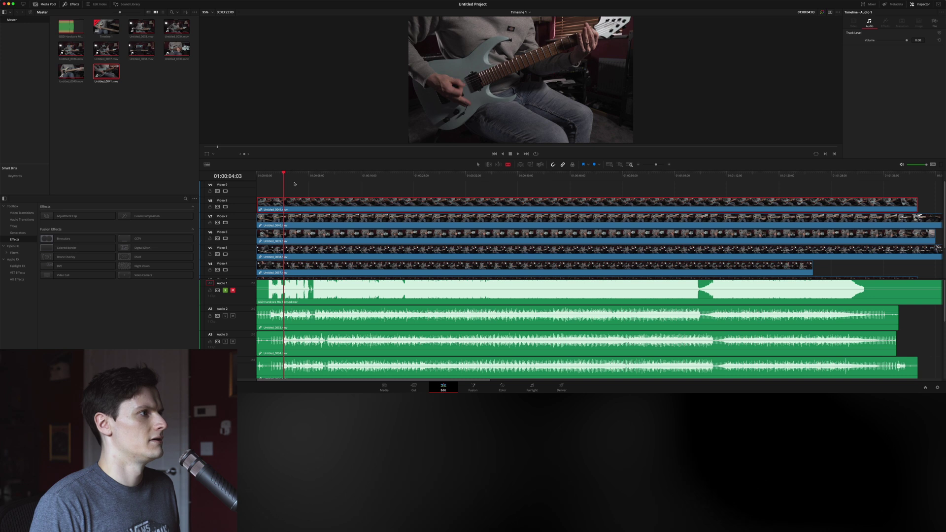
left_click_drag(258, 198, 287, 207)
left_click(287, 207)
key("a")
left_click(272, 206)
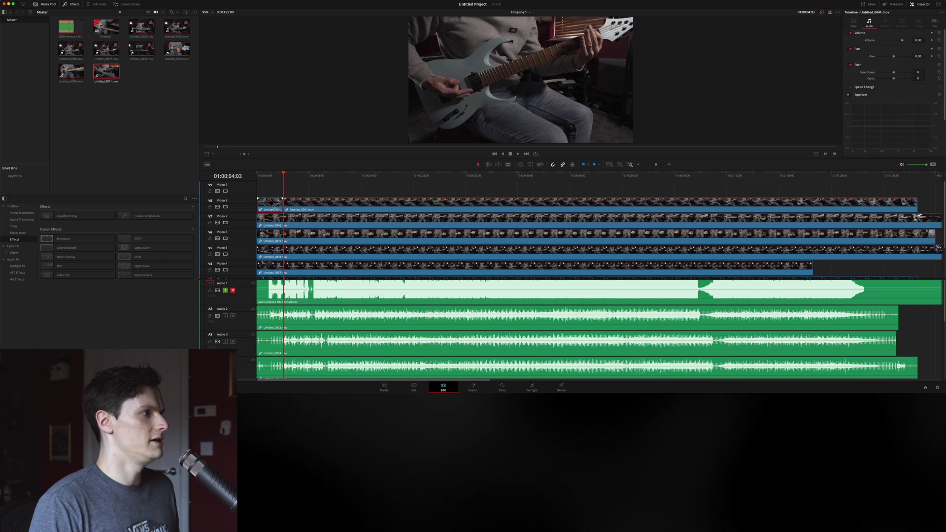
left_click(274, 320)
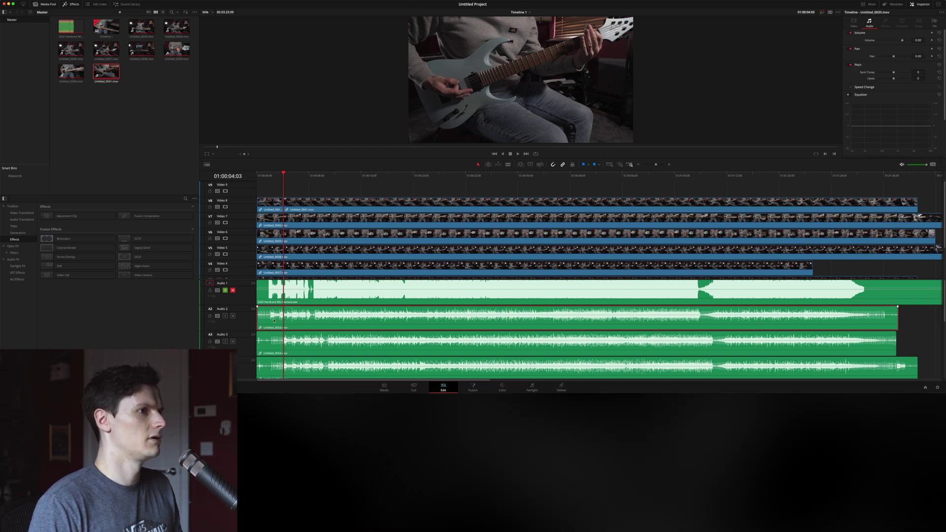
scroll(312, 318, "down", 5)
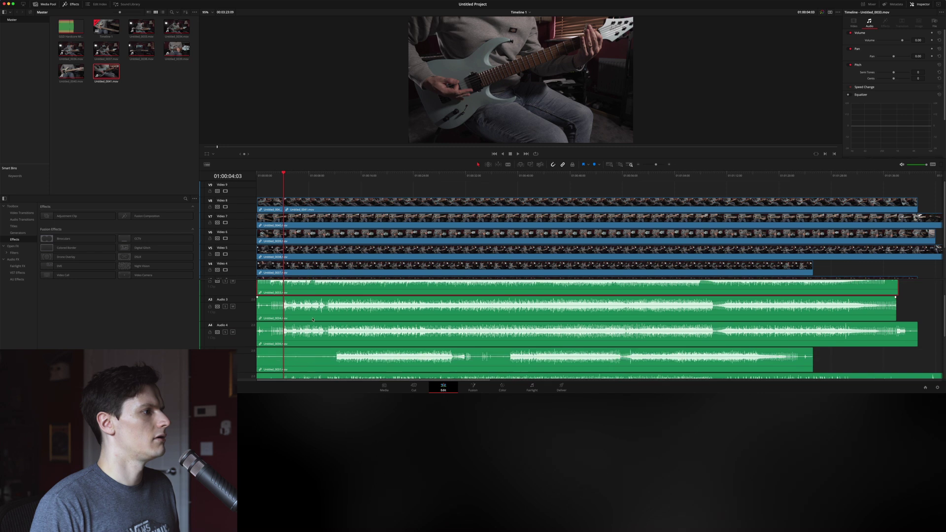
scroll(308, 216, "down", 2)
left_click(309, 205)
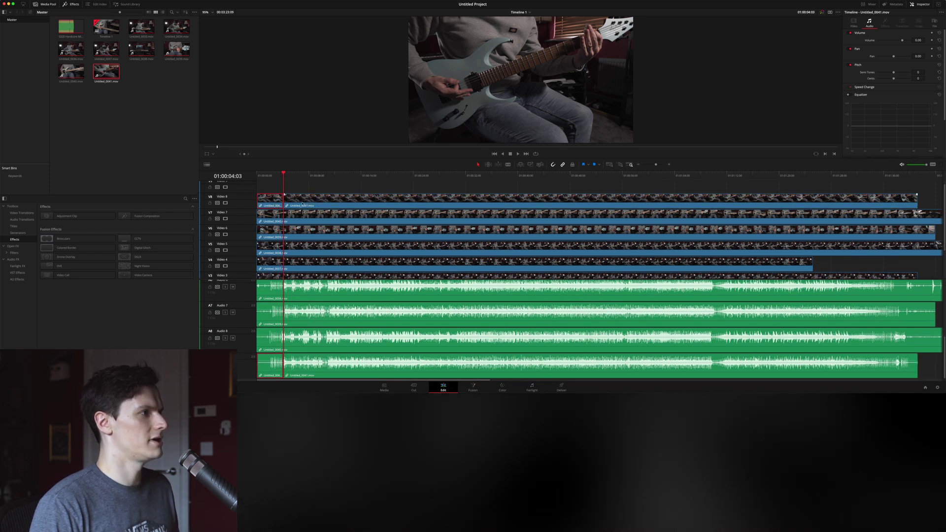
left_click(275, 371)
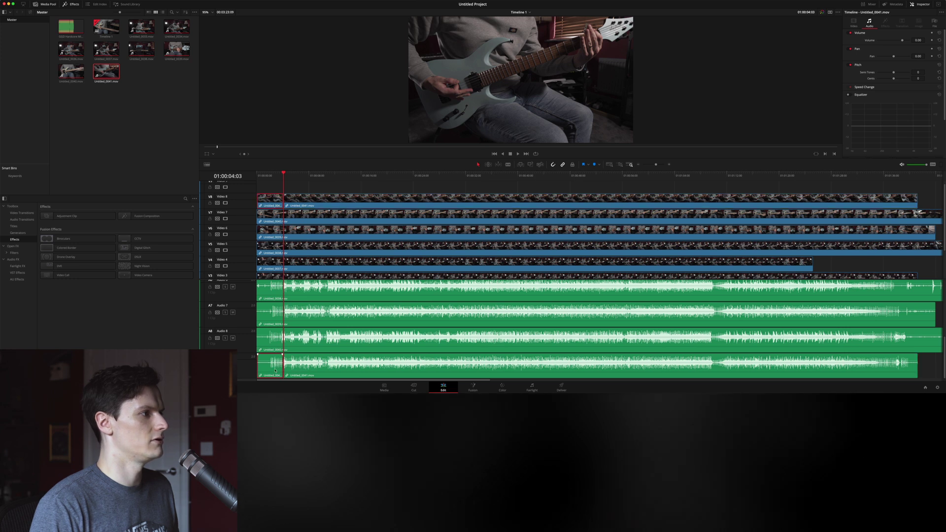
key("Delete")
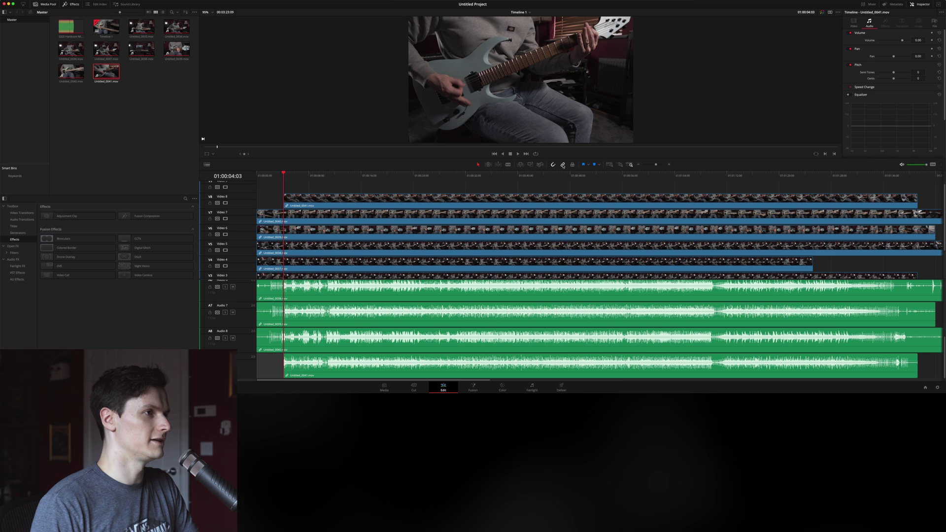
- Disable the Video 8 track holding the trimmed Untitled_0041.mov clip
left_click(357, 204)
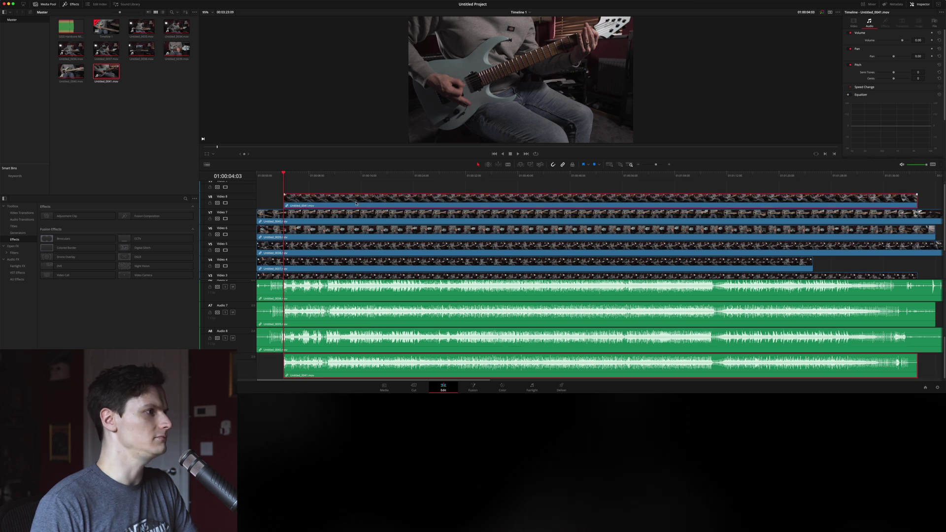
scroll(356, 340, "up", 5)
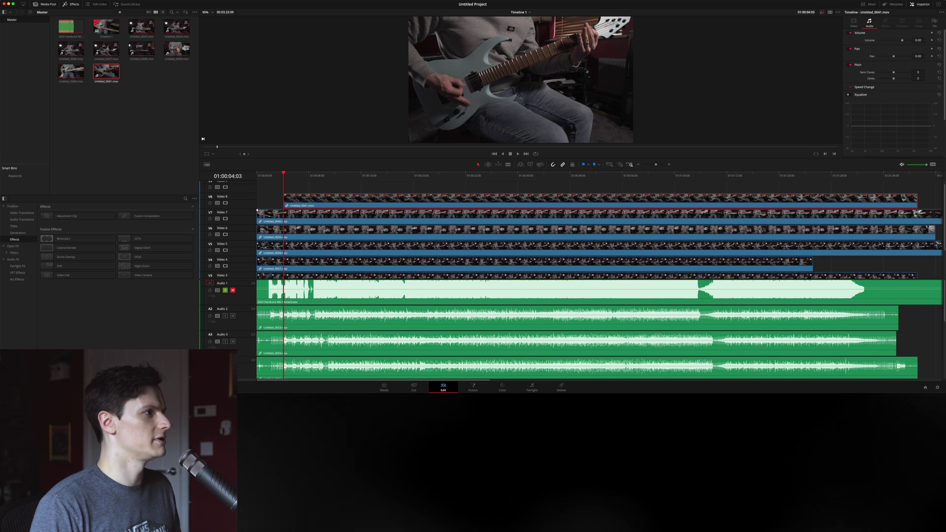
left_click(226, 203)
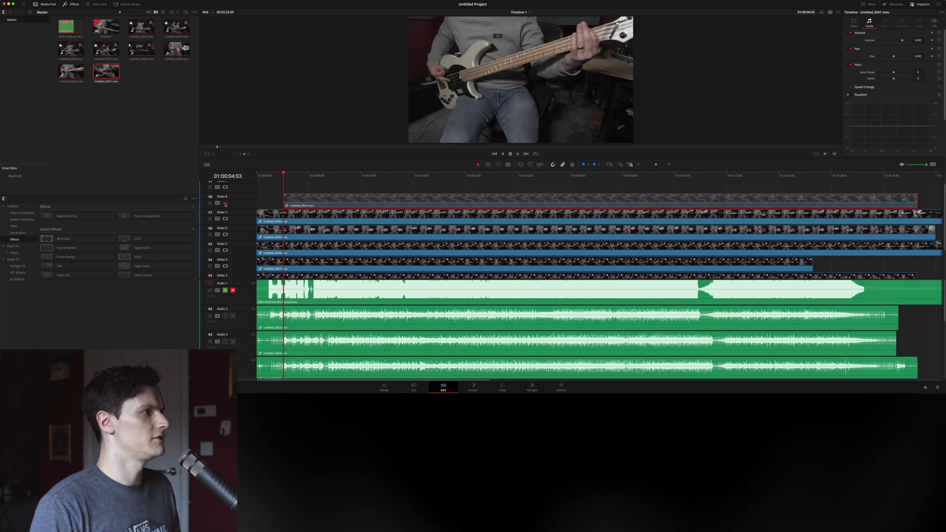
- With snapping off, split the Untitled_0040.mov clip on Video 7 at 01:00:03:24, delete its leading segment and disable the track
left_click_drag(284, 178, 274, 181)
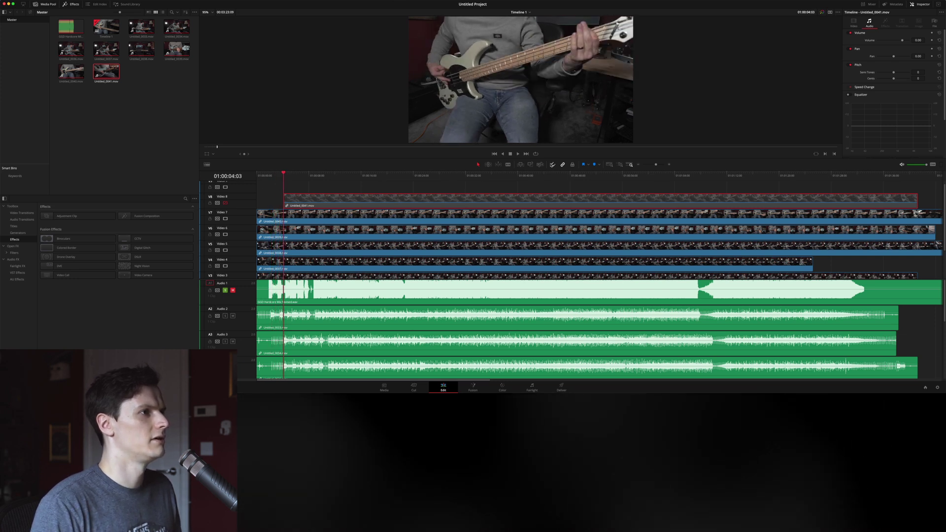
mouse_move(284, 175)
left_mouse_down()
mouse_move(273, 175)
mouse_move(282, 175)
left_mouse_up()
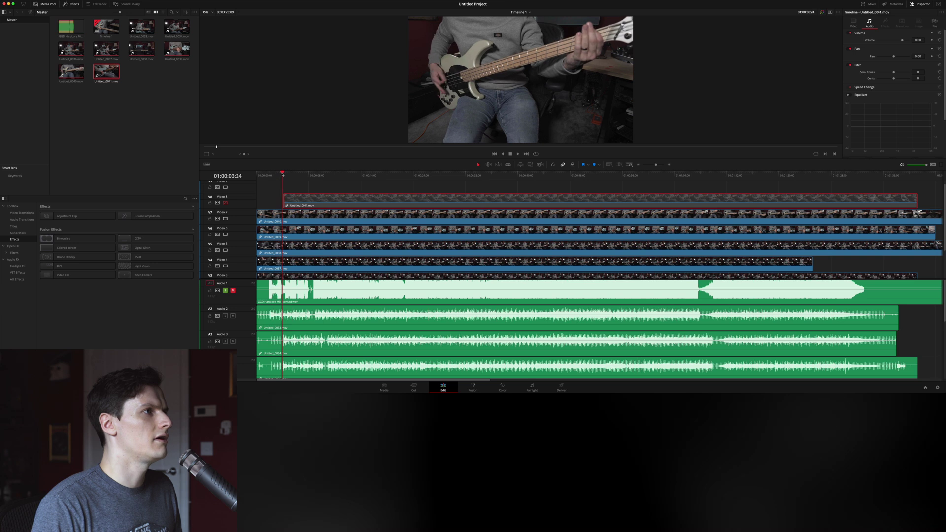
left_click(277, 217)
key("super+b")
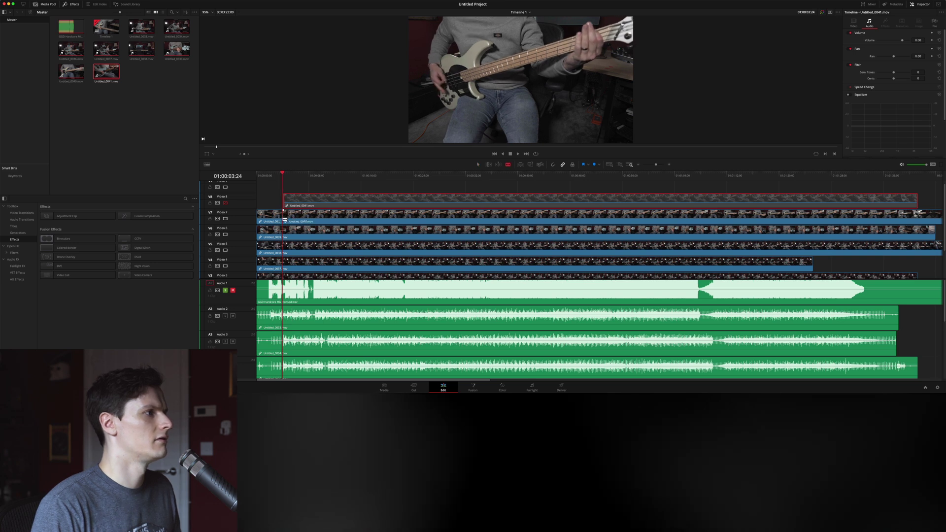
key("Delete")
left_click(225, 218)
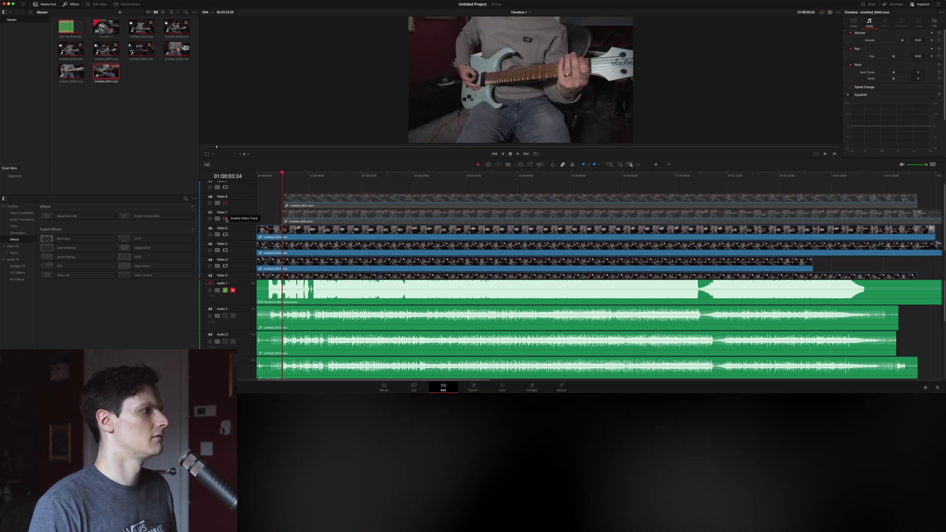
- Split the Untitled_0039.mov clip on Video 6 at 01:00:04:10 and delete its leading segment
mouse_move(284, 178)
left_mouse_down()
mouse_move(270, 177)
mouse_move(285, 180)
left_mouse_up()
key("b")
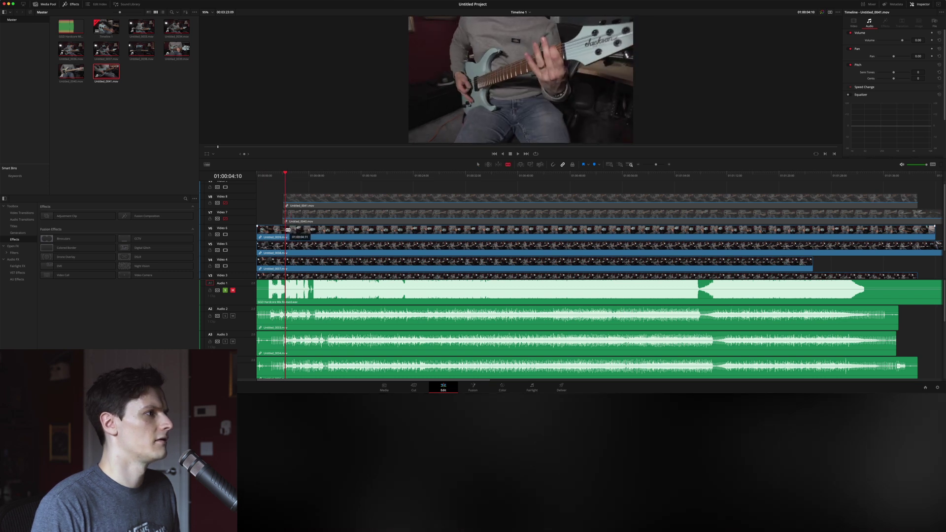
left_click(285, 229)
key("a")
key("BackSpace")
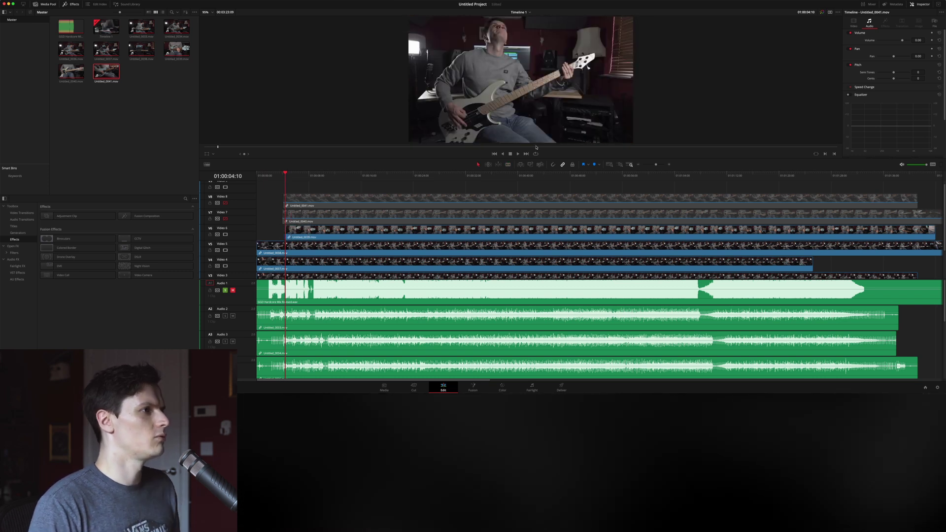
- Disable the Video 6 track holding the trimmed Untitled_0039.mov clip
left_click(304, 246)
scroll(304, 246, "down", 2)
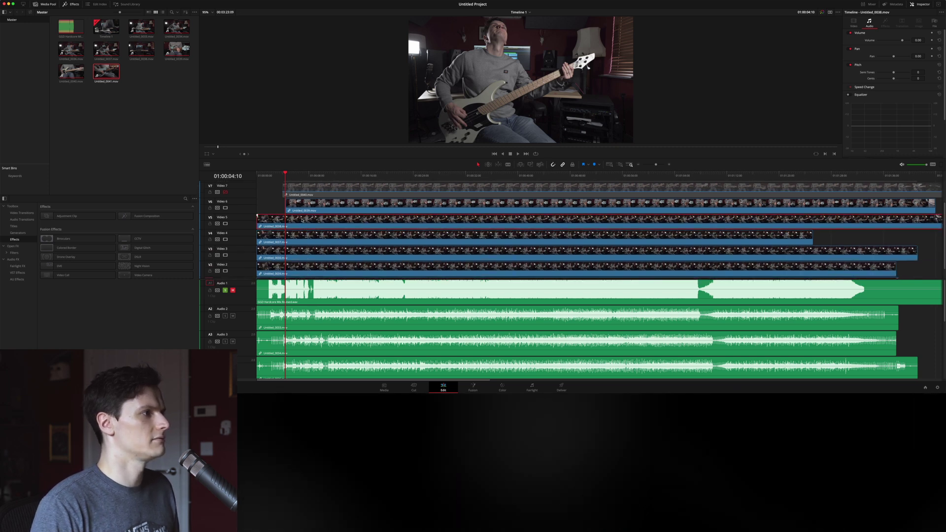
scroll(302, 220, "down", 1)
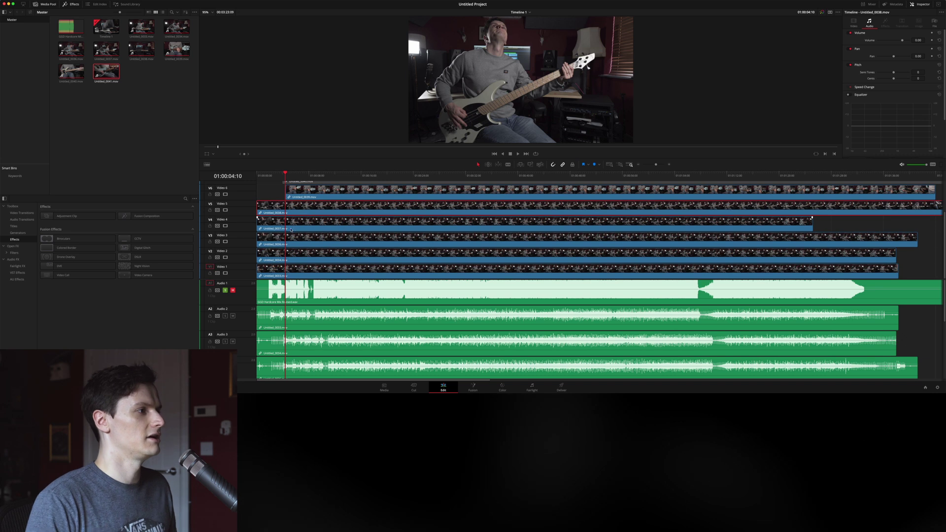
mouse_move(278, 179)
left_mouse_down()
mouse_move(256, 180)
mouse_move(289, 183)
left_mouse_up()
scroll(276, 204, "up", 1)
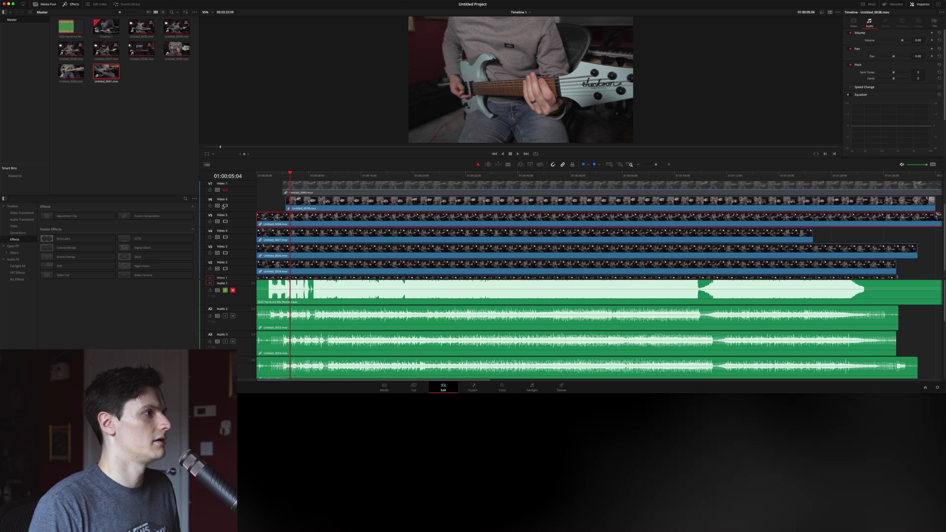
left_click(225, 206)
- Play and step through the Untitled_0038.mov take on Video 5 to find its first note, and park the playhead at 01:00:04:03
left_click_drag(284, 176, 274, 176)
key("space")
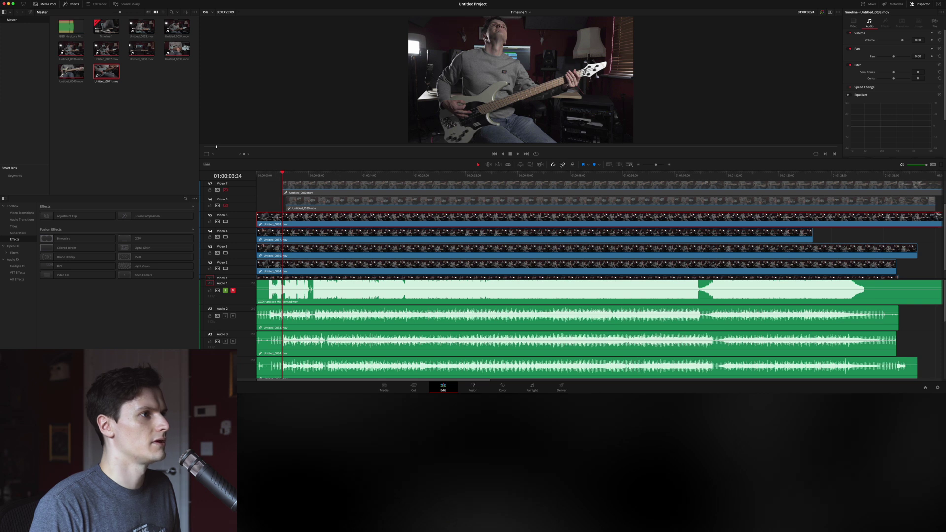
key("space")
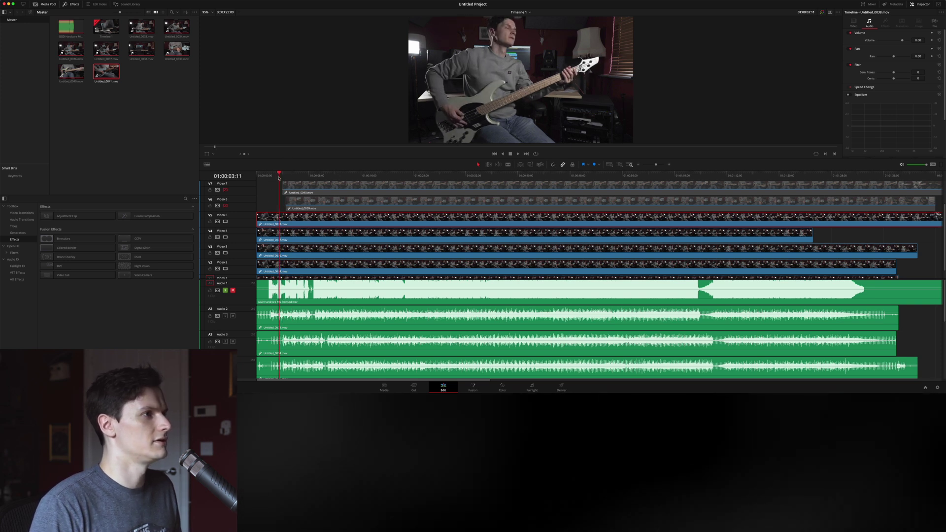
key("Right")
key("Right")
key("Right")
key("Right")
key("Right")
key("Right")
key("Right")
key("Right")
key("Right")
key("Right")
key("Right")
key("Right")
key("Right")
key("Right")
key("Right")
key("Right")
key("Left")
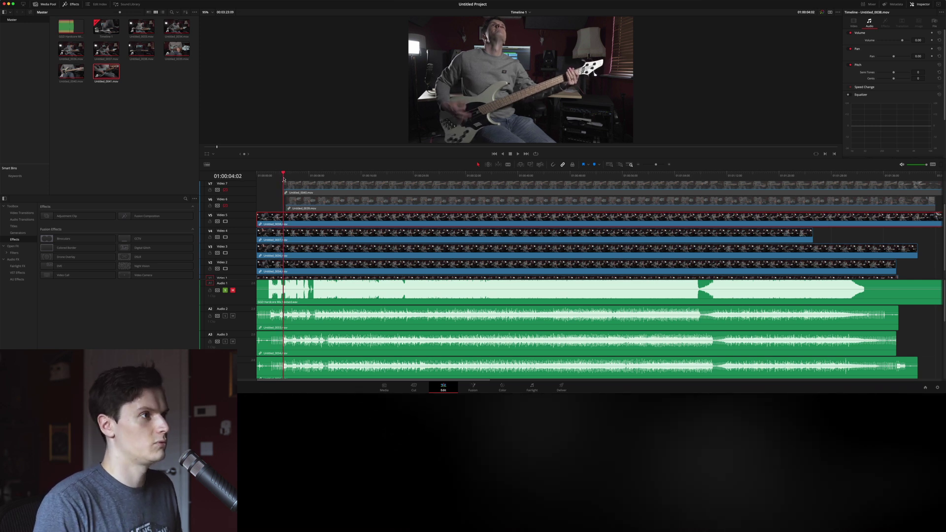
key("Home")
left_click(284, 180)
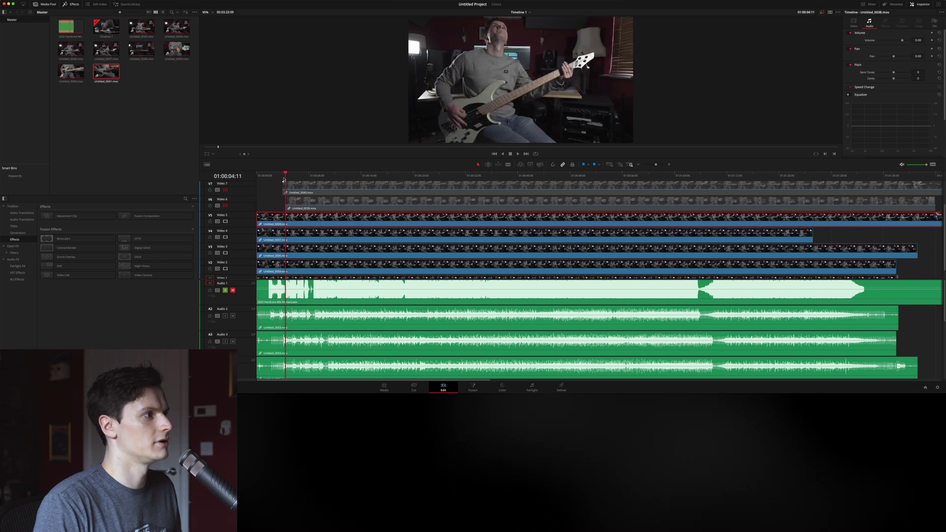
key("Up")
key("Down")
key("Down")
key("Up")
left_click(282, 178)
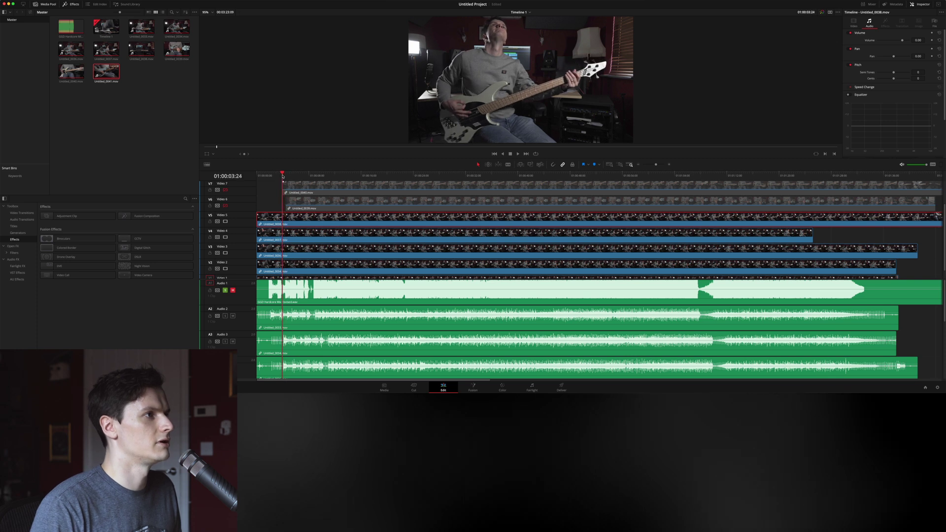
left_click_drag(282, 177, 283, 176)
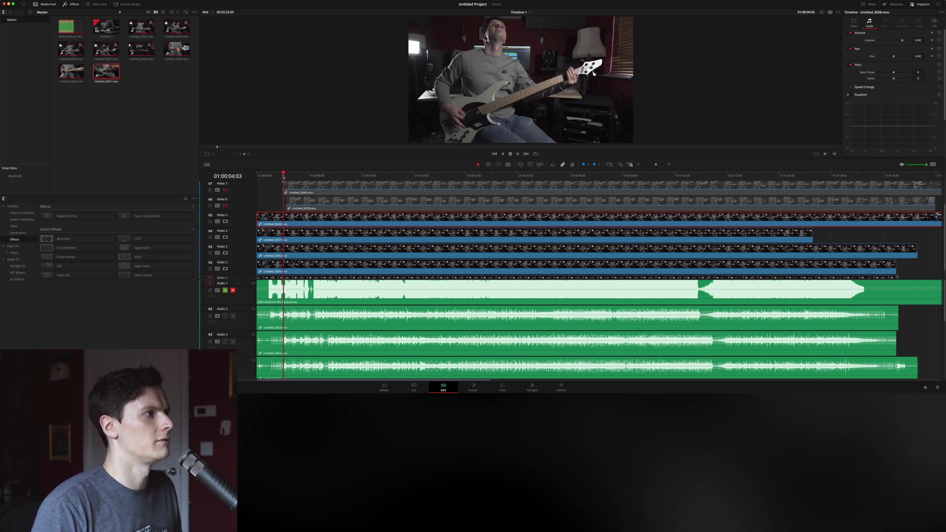
- Split the Untitled_0038.mov clip on Video 5 at 01:00:04:03, delete its leading segment and disable the track
scroll(284, 217, "down", 6)
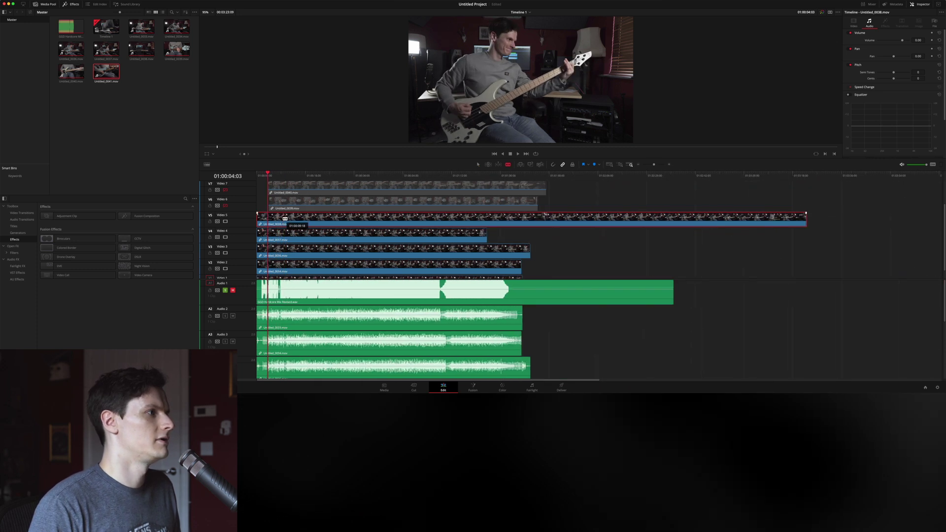
scroll(285, 218, "up", 8)
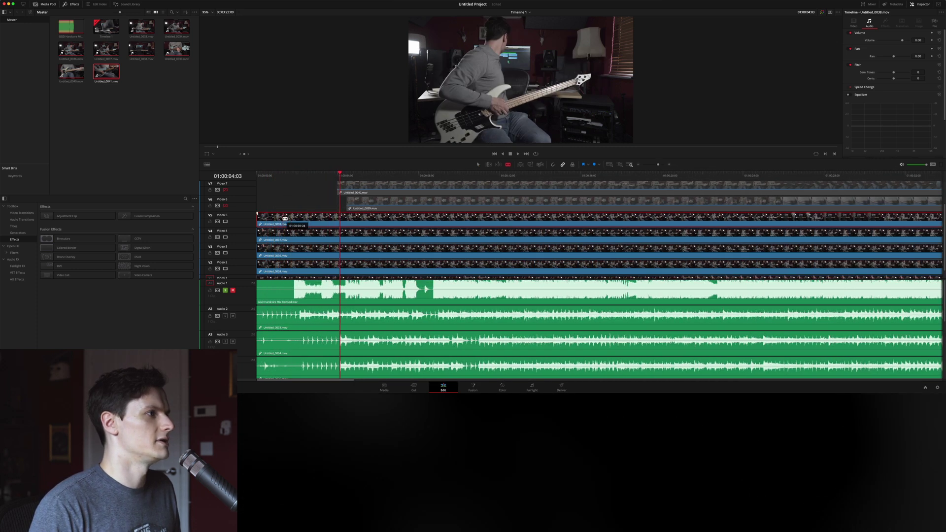
scroll(284, 218, "up", 4)
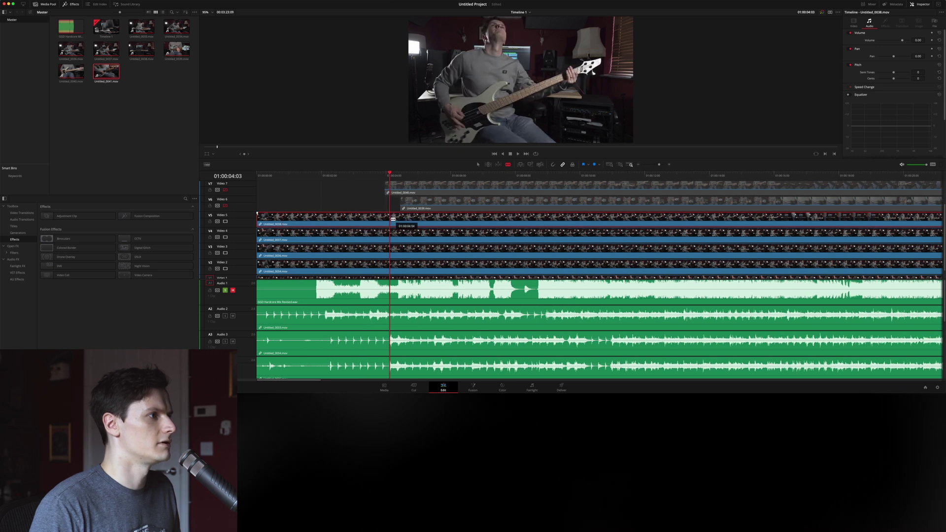
left_click_drag(392, 219, 390, 219)
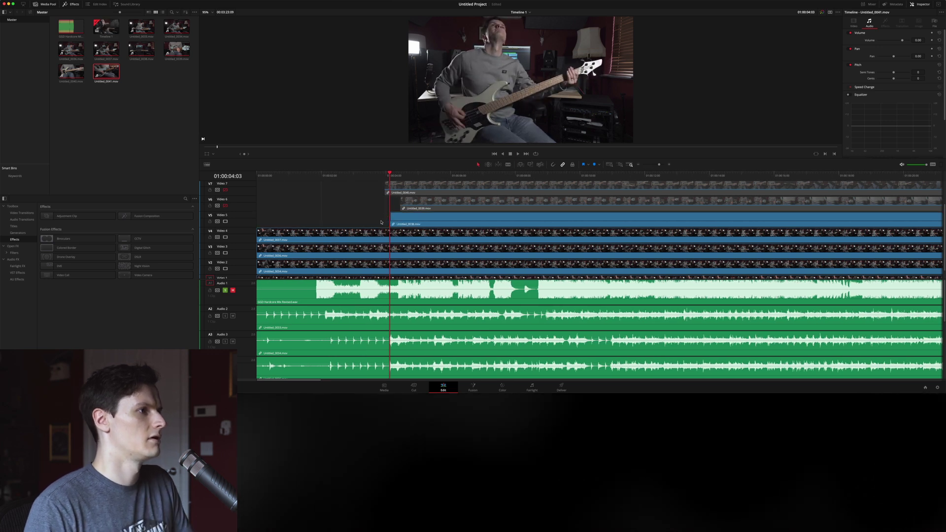
left_click(225, 221)
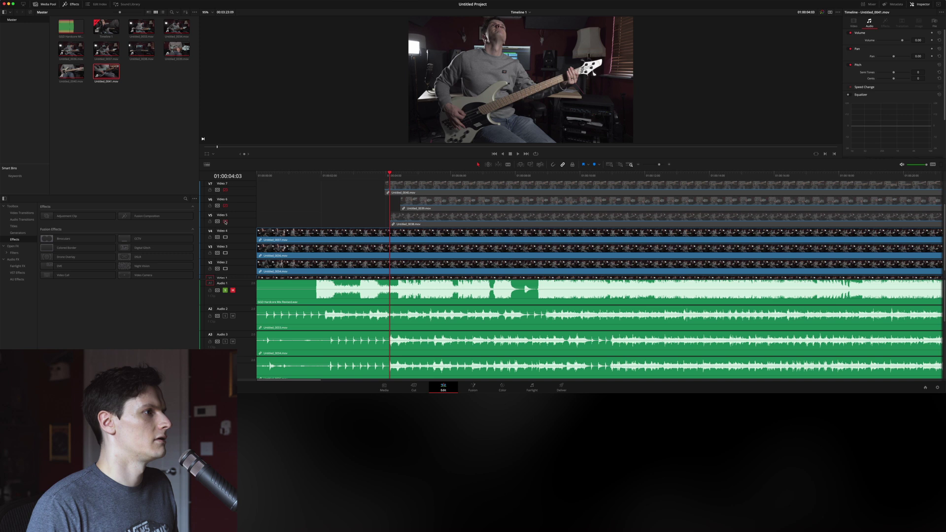
- Trim the leading segments off the clips on Video 4 down to Video 1, cutting the Video 1 clip at 01:00:02:05
left_click(365, 173)
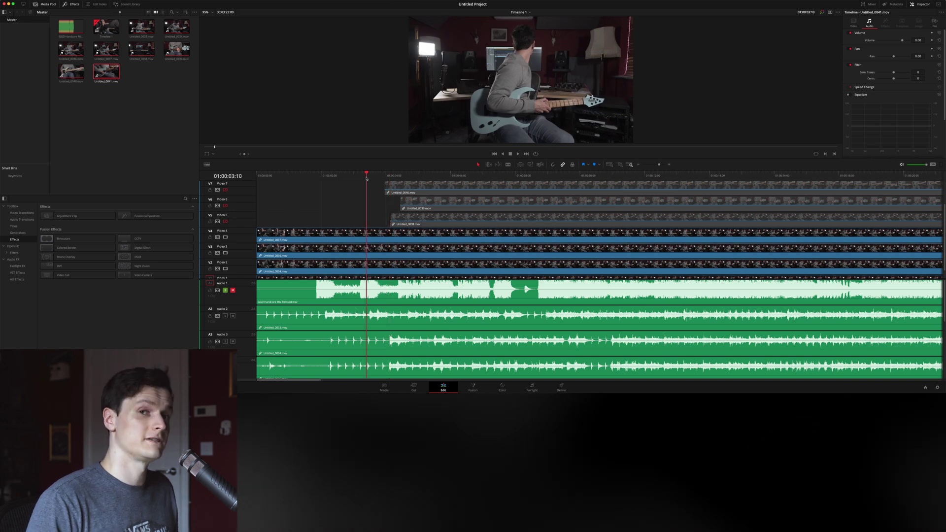
left_click_drag(366, 178, 757, 208)
key("ctrl+z")
key("ctrl+z")
key("ctrl+z")
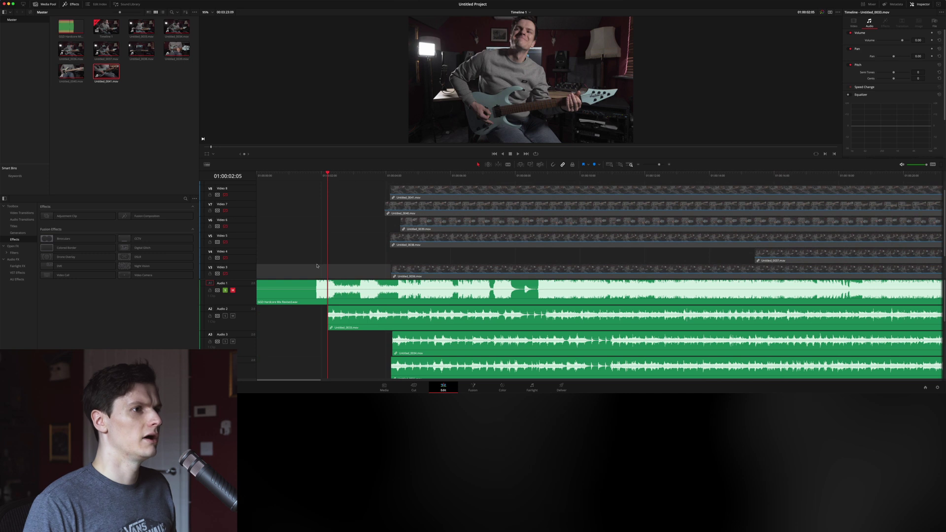
- Re-enable all the disabled video tracks, Video 2 through Video 8
scroll(317, 266, "down", 3)
left_click(351, 277)
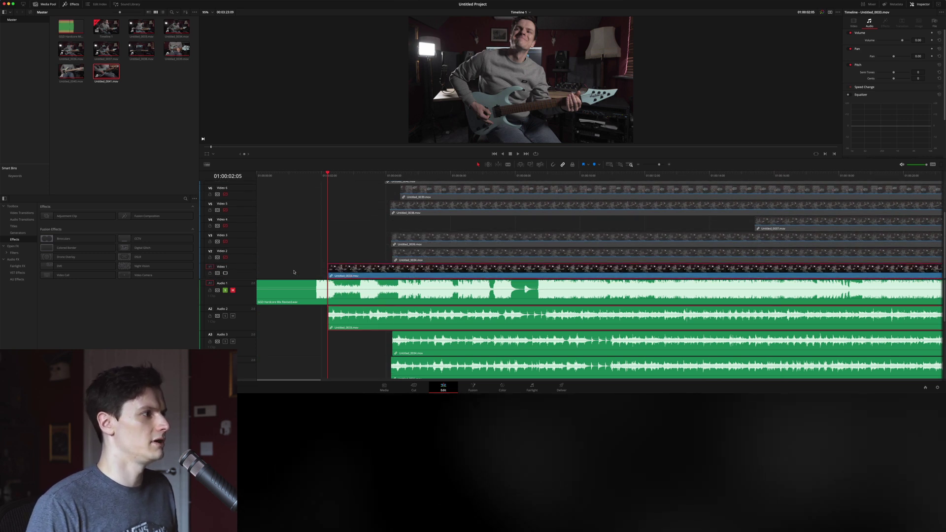
left_click(225, 257)
left_click(225, 241)
left_click(225, 226)
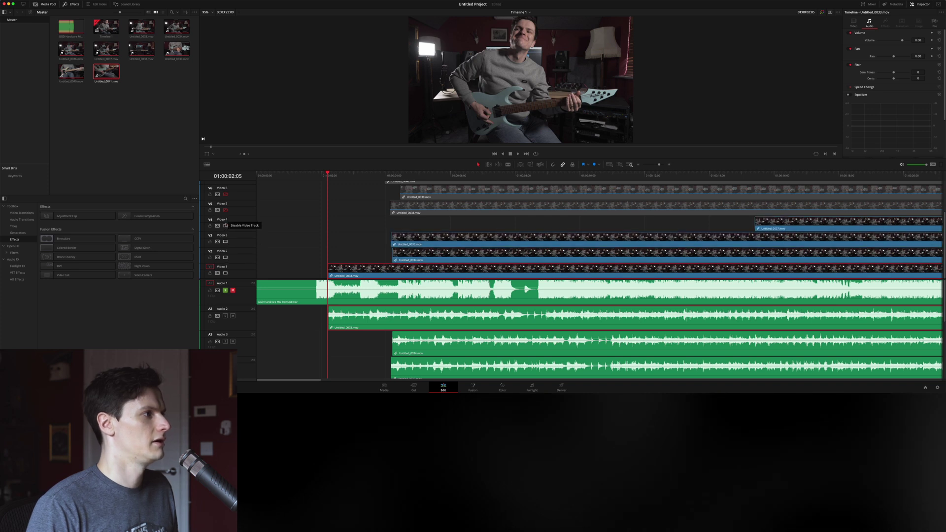
scroll(225, 222, "up", 3)
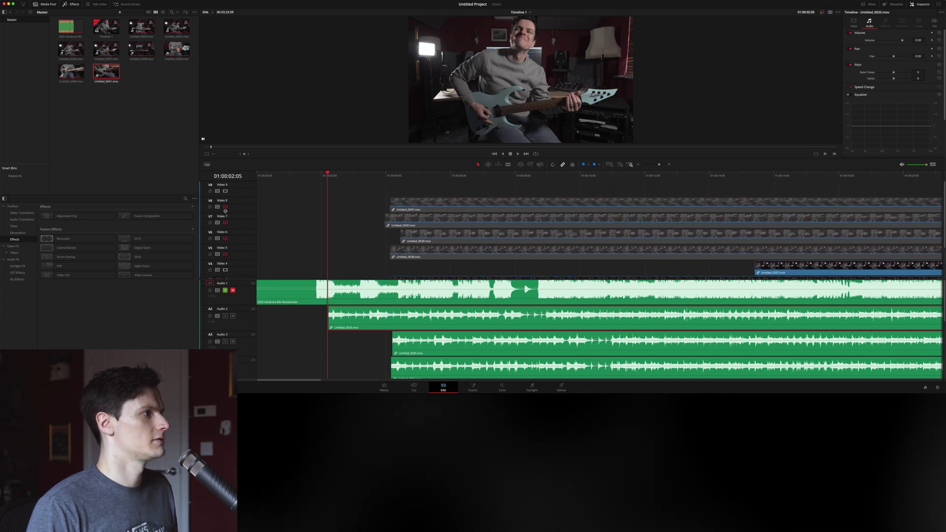
left_click(225, 206)
left_click(225, 222)
left_click(225, 238)
left_click(225, 254)
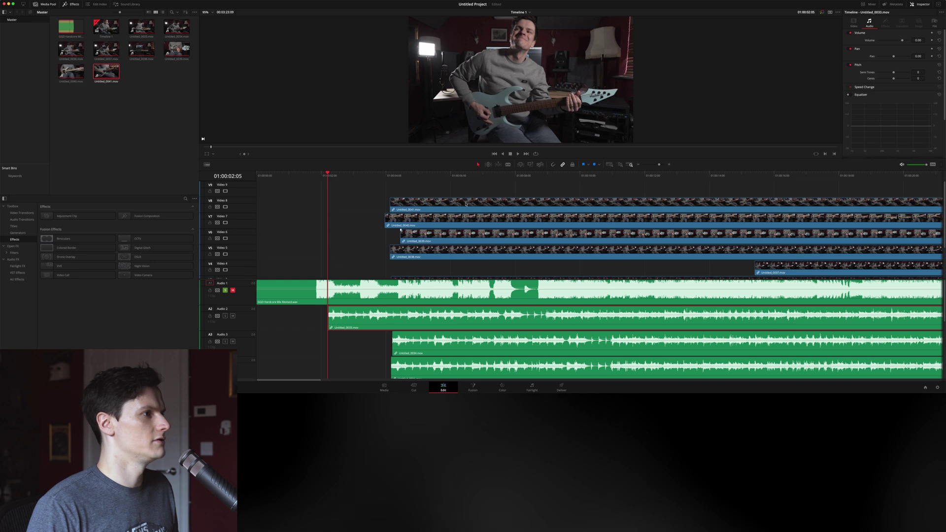
- Compare the Video 8 take with the one beneath it at 01:00:06:09 by toggling the Video 8 track off and on
left_click(462, 206)
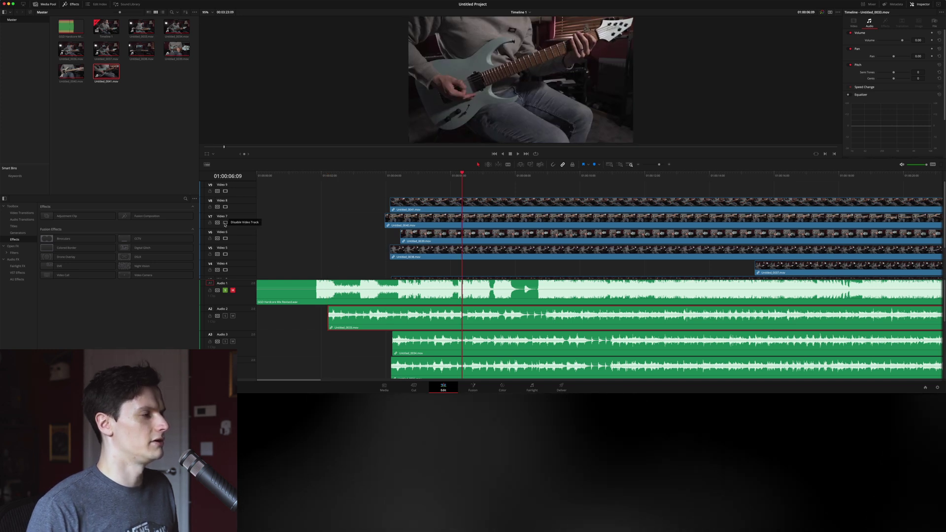
left_click(453, 204)
left_click(226, 207)
left_click(226, 207)
left_click(226, 208)
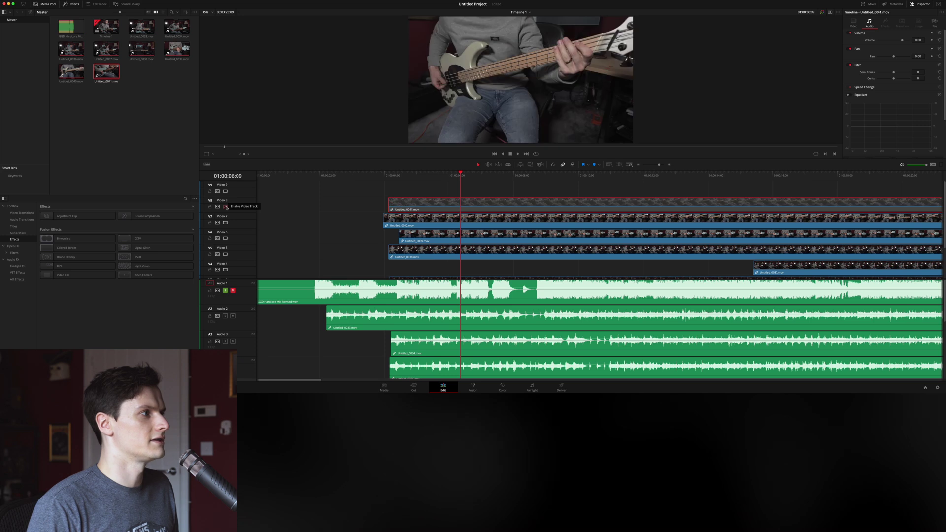
left_click(226, 207)
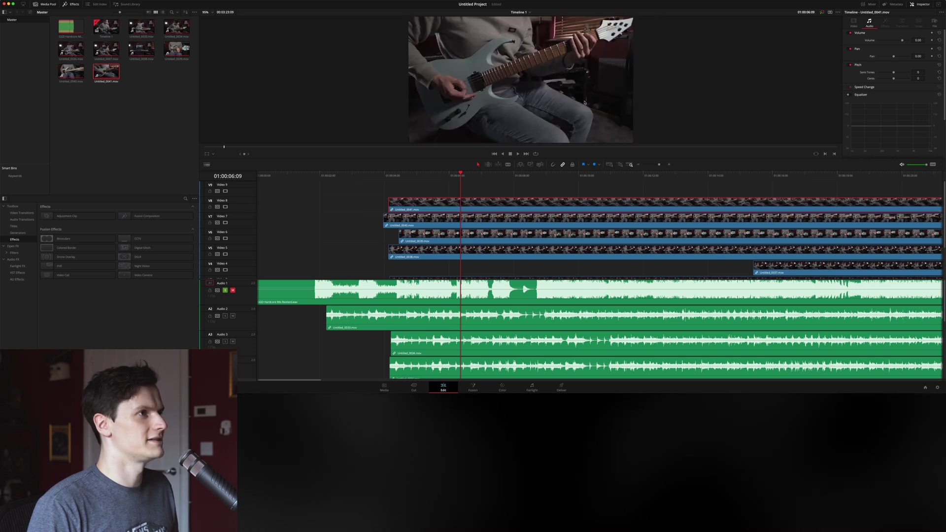
- Place the playhead at 01:00:01:21, where the music in the Audio 1 mix begins, and unmute Audio 1
scroll(375, 196, "down", 3)
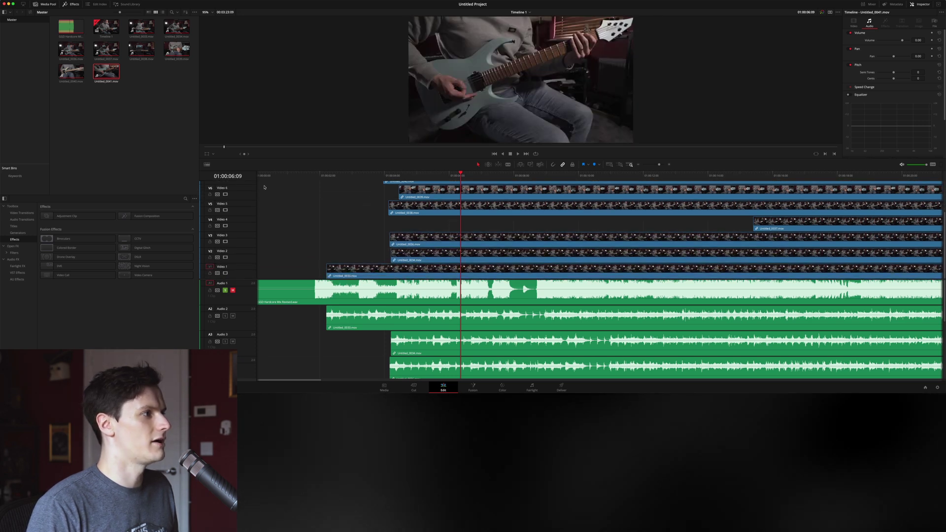
left_click_drag(268, 178, 314, 297)
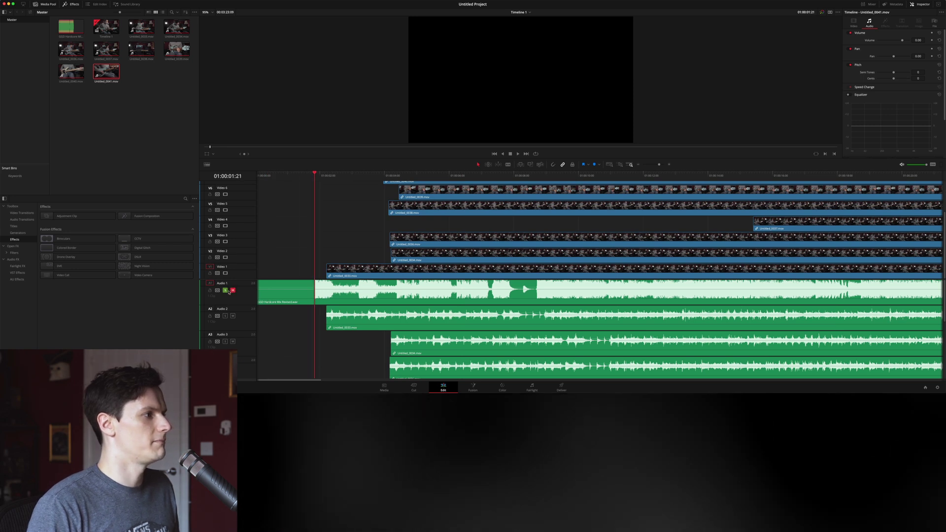
scroll(327, 200, "up", 5)
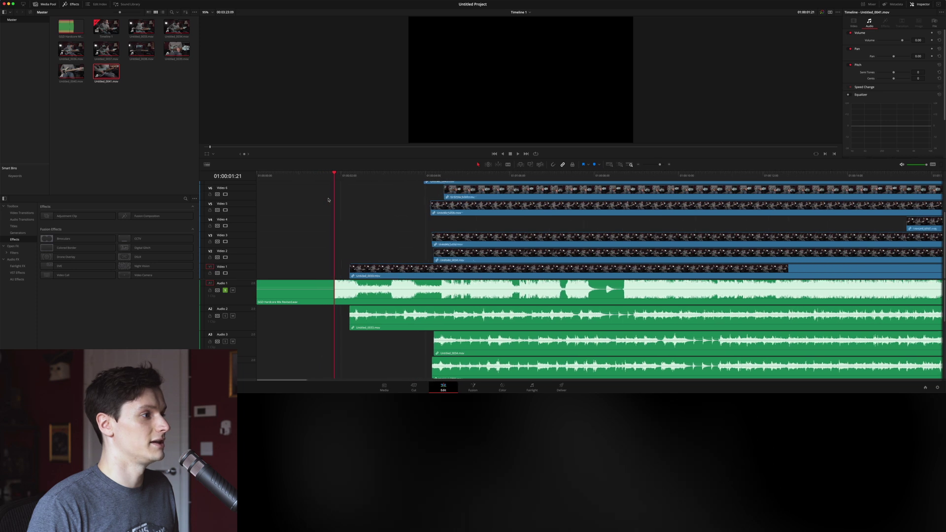
scroll(339, 181, "up", 4)
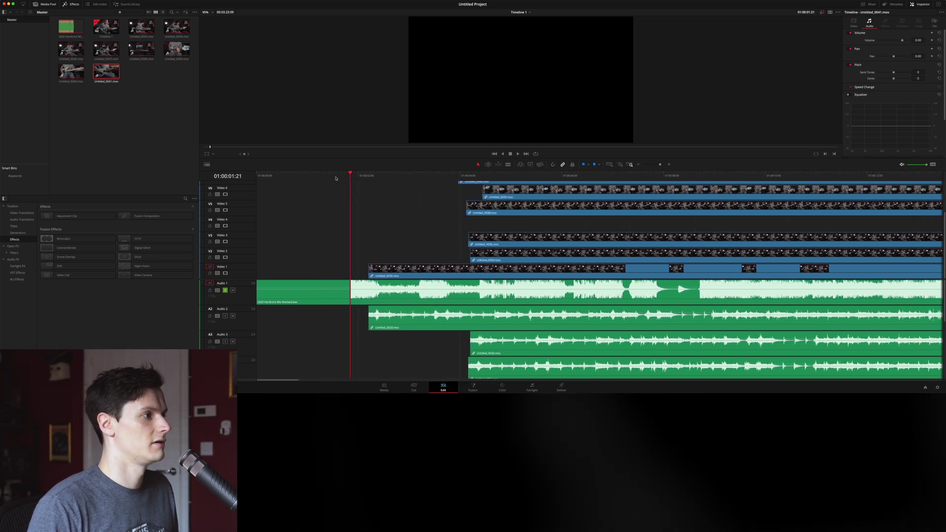
left_click(338, 178)
left_click_drag(337, 179, 362, 183)
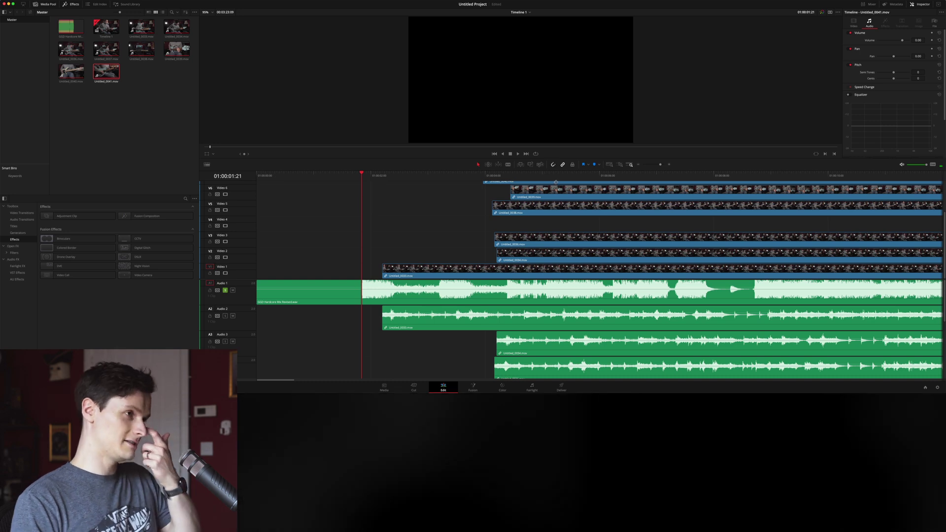
- With snapping on, move the clips on Video 1, 2, 3, 5, 6, 7 and 8 so they start at the 01:00:01:21 playhead
left_click_drag(530, 269, 404, 260)
left_click_drag(536, 241, 404, 243)
left_click_drag(494, 208, 364, 209)
left_click_drag(562, 190, 412, 194)
scroll(493, 212, "up", 3)
left_click_drag(546, 225, 435, 224)
left_click_drag(548, 201, 420, 202)
scroll(423, 200, "down", 3)
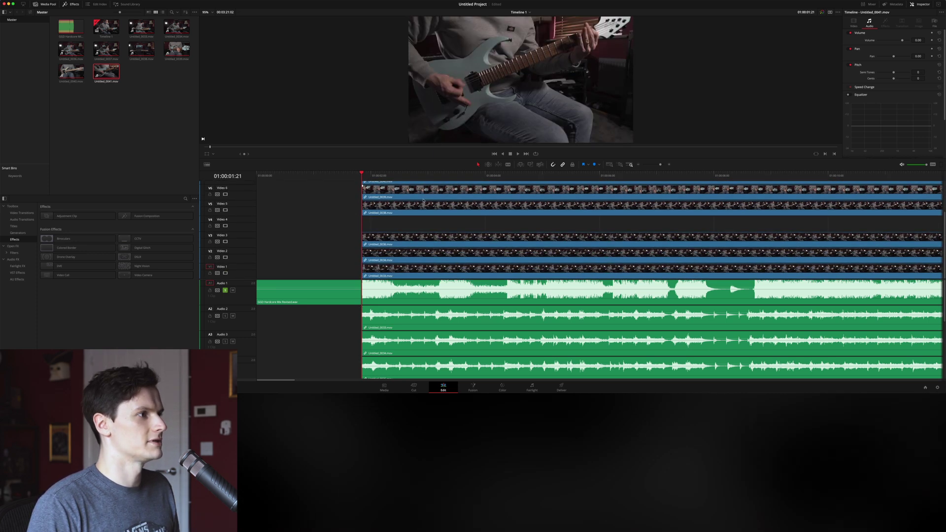
- Check the aligned clip starts across all video and audio tracks against the Audio 1 mix
scroll(428, 221, "up", 3)
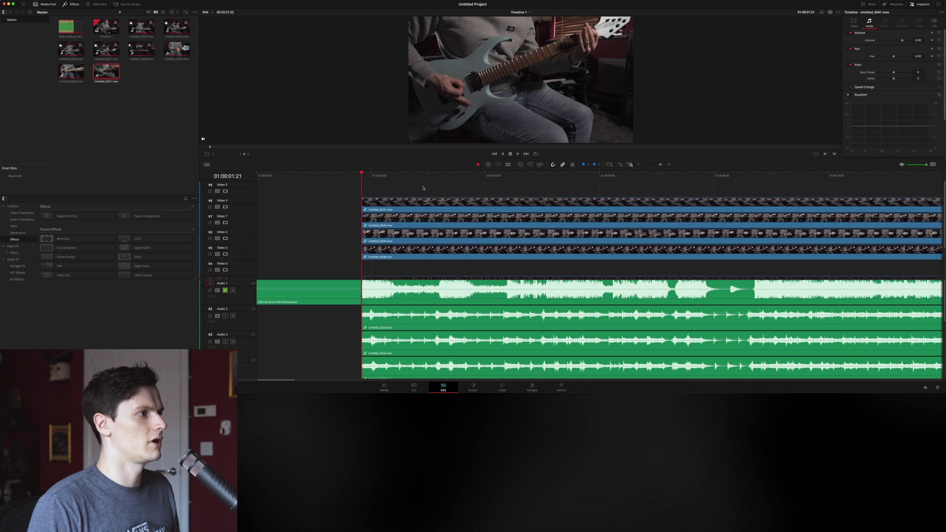
scroll(423, 188, "right", 3)
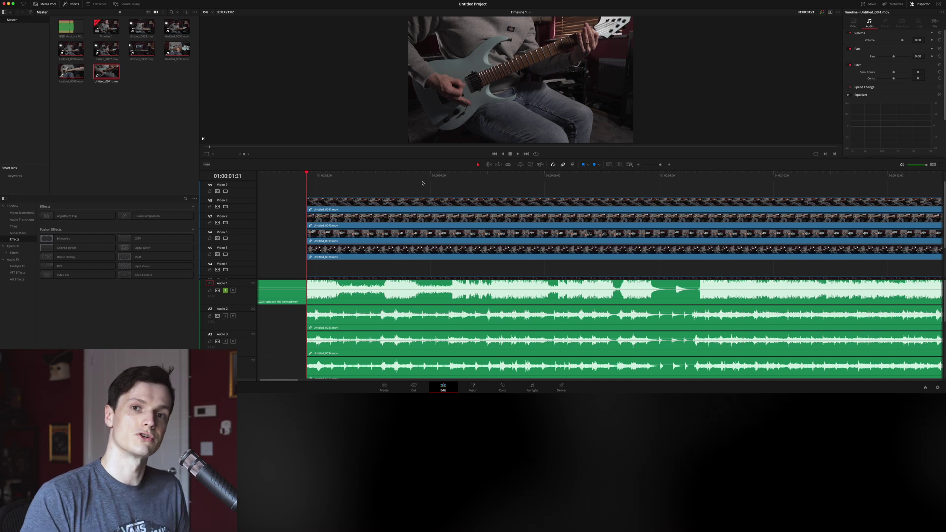
scroll(422, 183, "down", 3)
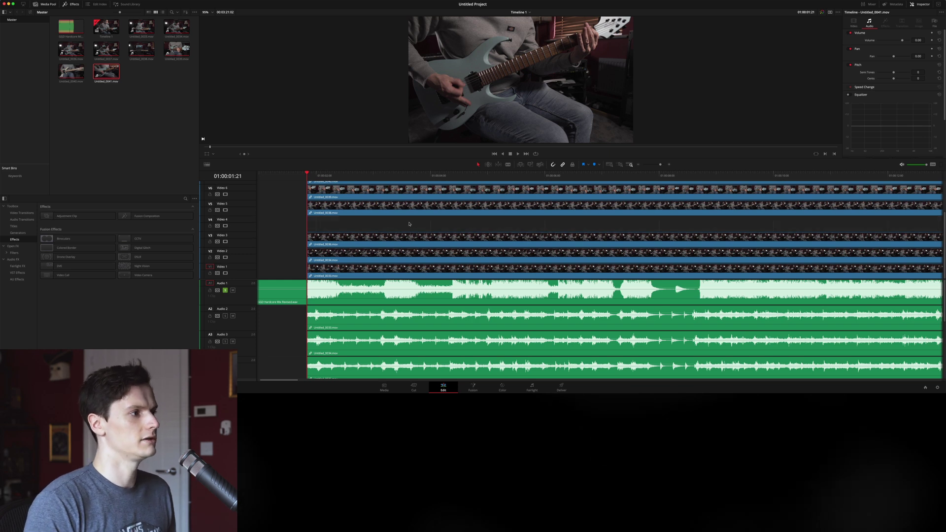
scroll(399, 340, "down", 2)
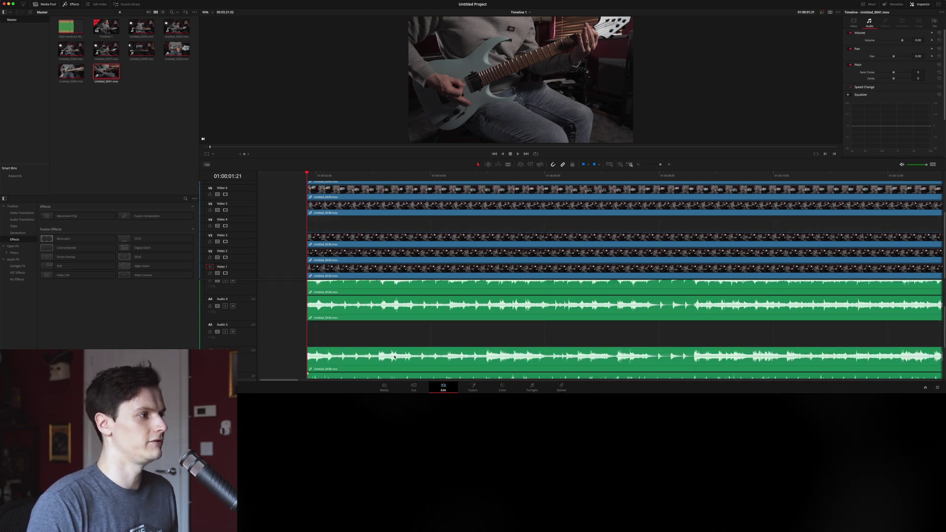
scroll(395, 353, "up", 2)
scroll(353, 233, "up", 3)
scroll(354, 233, "up", 2)
scroll(353, 234, "down", 3)
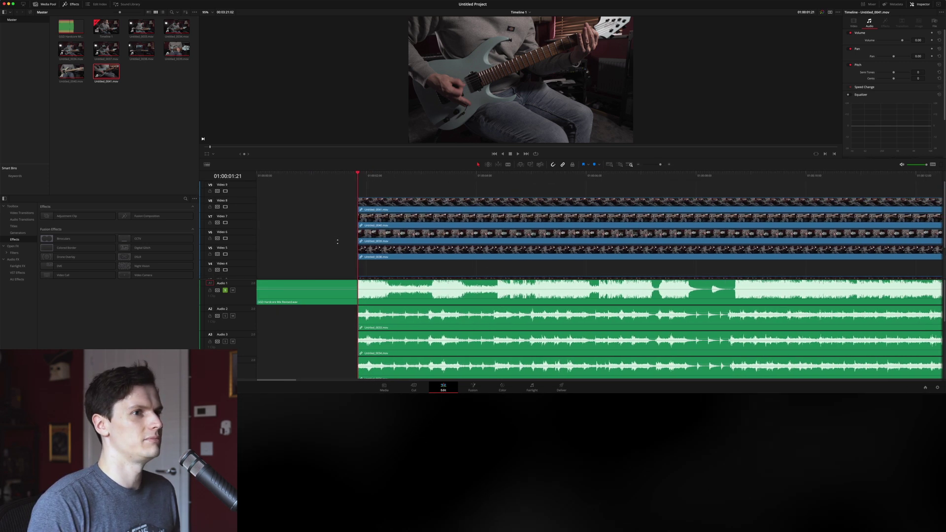
scroll(337, 242, "down", 1)
scroll(338, 243, "up", 1)
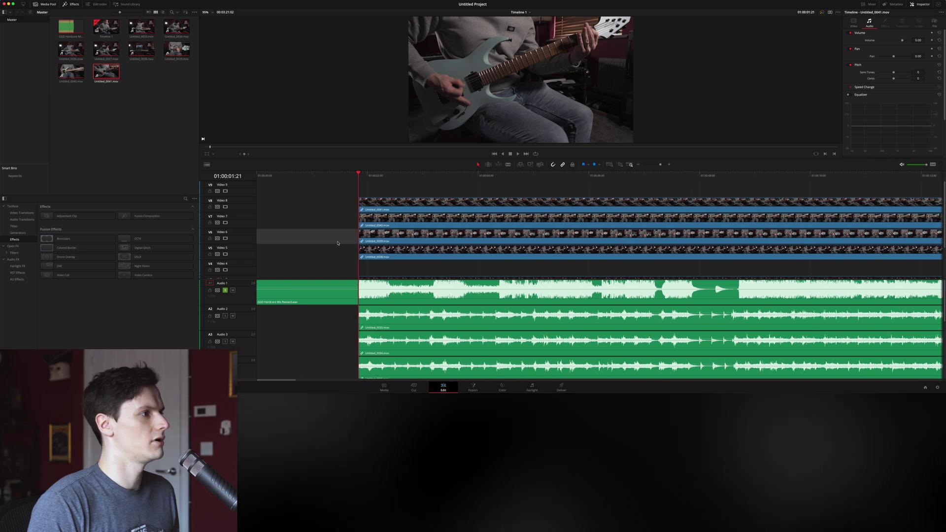
- Select the aligned take clips across the video tracks and extend their starts back to the beginning of the timeline
left_click_drag(341, 197, 404, 302)
left_click_drag(405, 302, 246, 272)
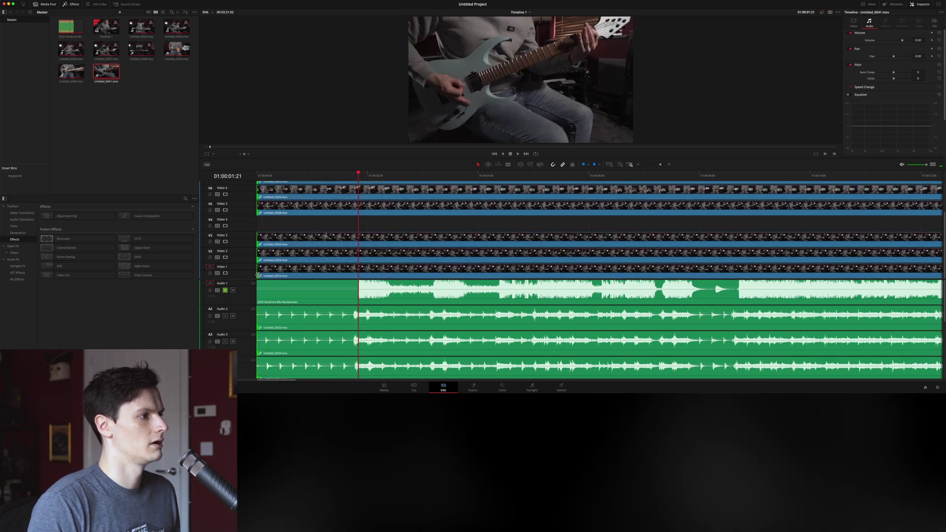
- Play from a few frames before 01:00:01:21 to check the Video 8 take's sync with the Audio 1 mix
key("Left")
key("Left")
key("Left")
key("Left")
key("space")
scroll(420, 306, "down", 4)
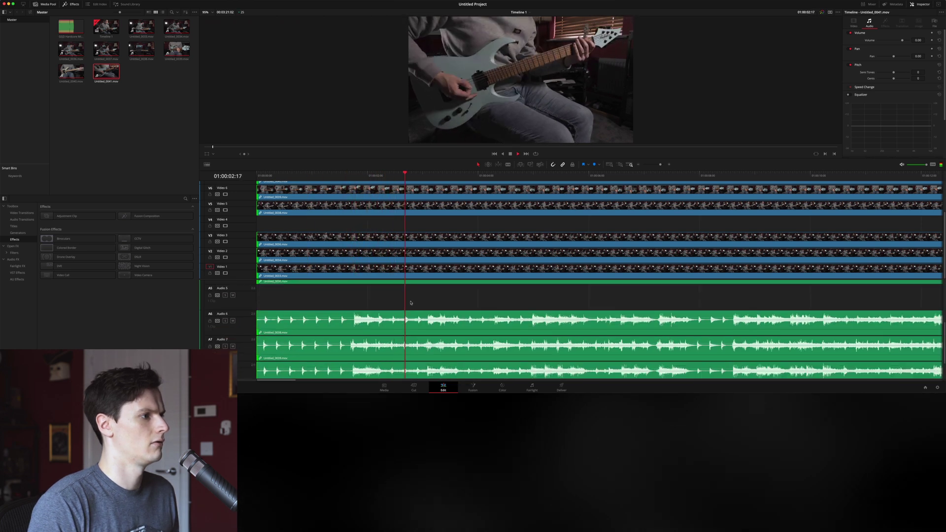
scroll(410, 303, "up", 4)
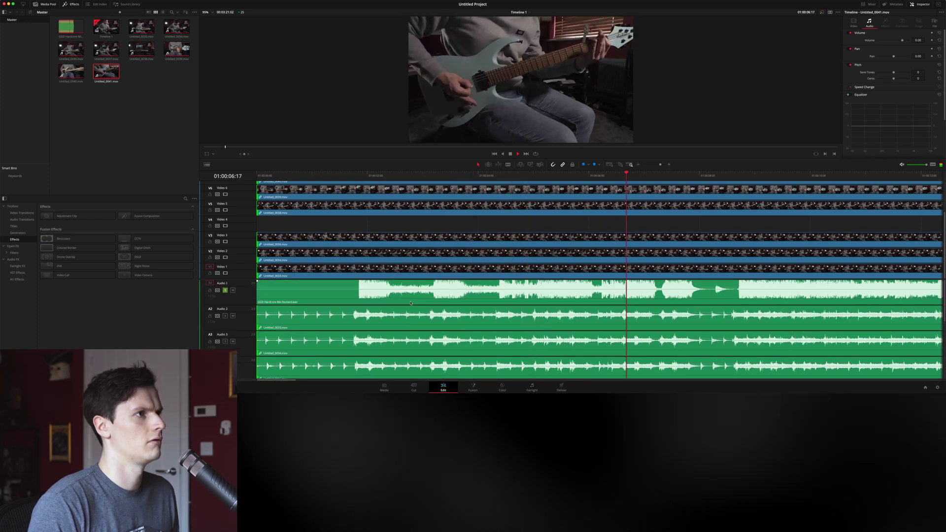
key("space")
- Turn off Video 6 and Video 8 to play the Video 7 bass take against the mix, and turn both back on
left_click(225, 194)
scroll(274, 206, "up", 3)
left_click(225, 206)
key("space")
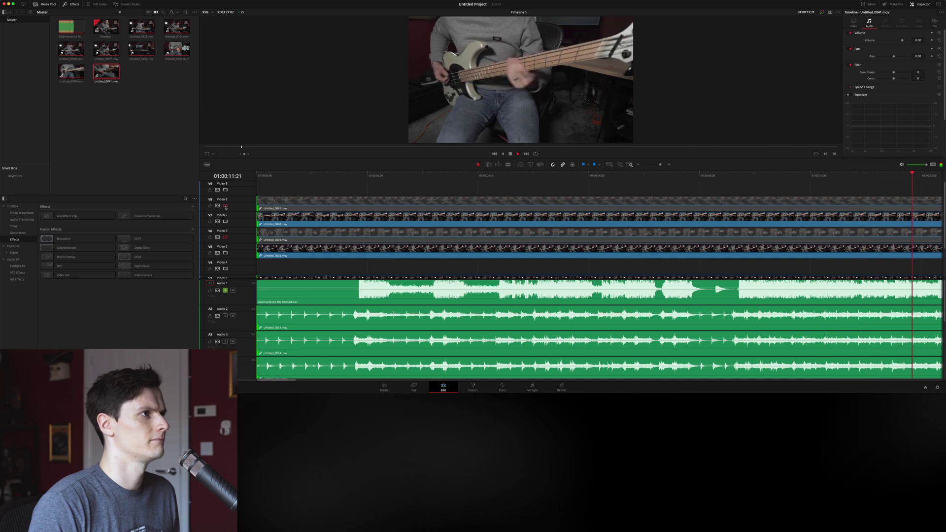
key("space")
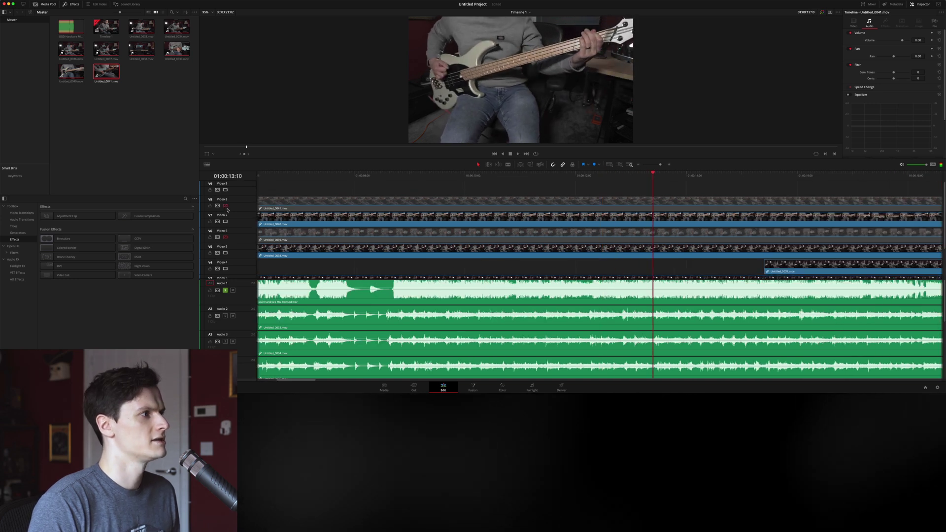
left_click(225, 205)
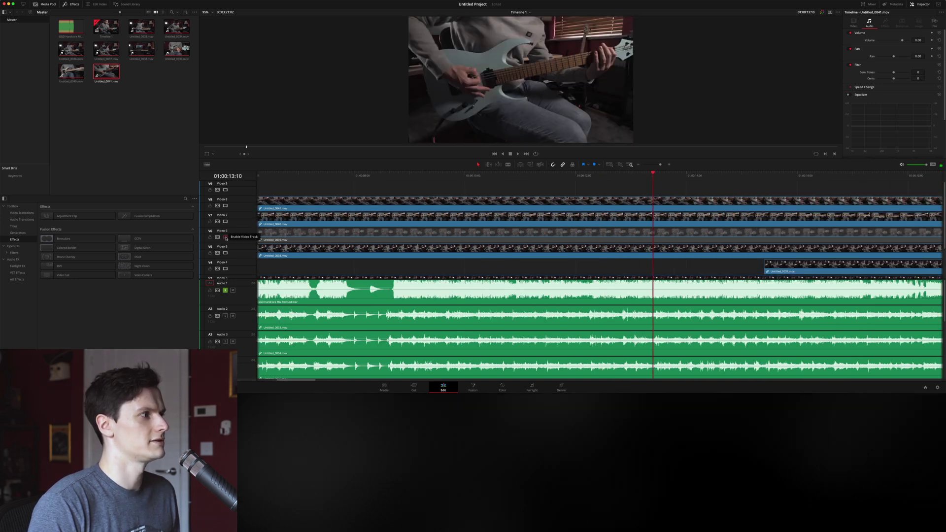
left_click(225, 237)
- Turn off Video 5, 6, 7 and 8 and play up to 01:00:18:00 to view the Video 4 guitar clip
scroll(505, 223, "right", 5)
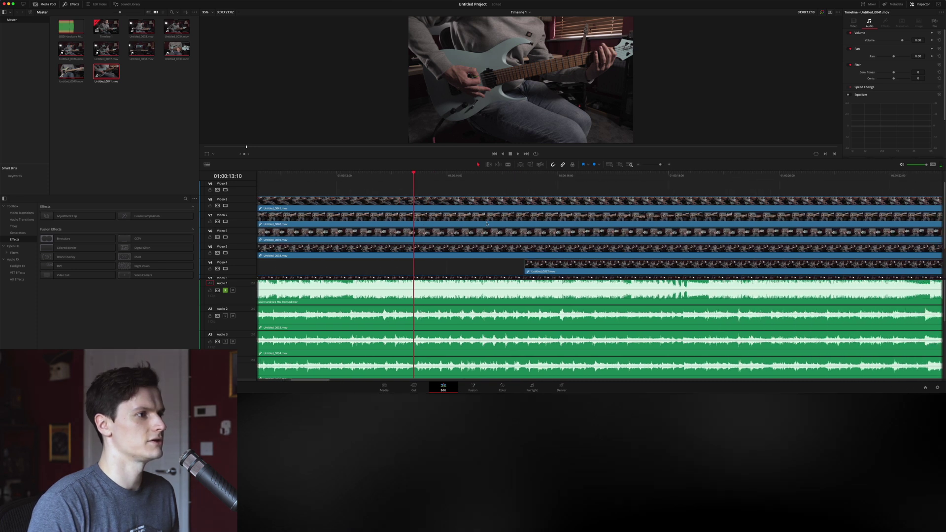
scroll(487, 223, "down", 2)
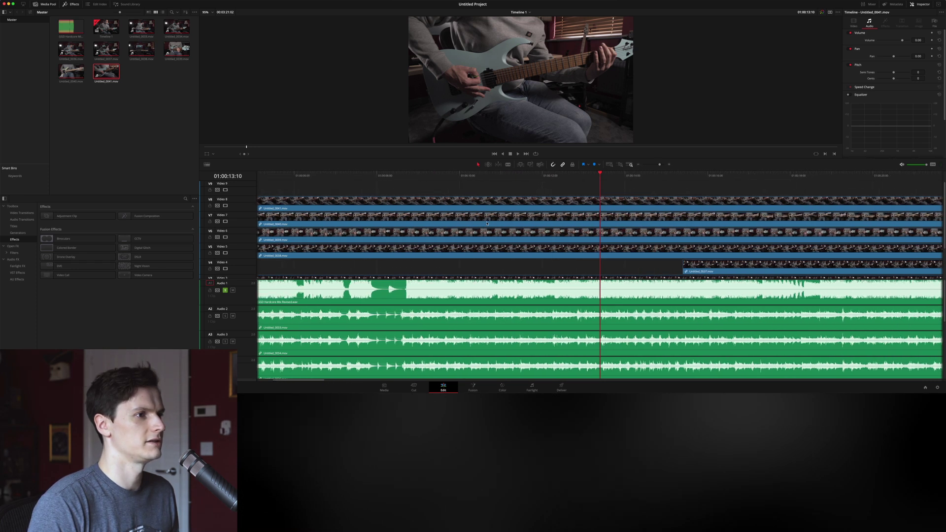
scroll(486, 223, "right", 5)
left_click(605, 266)
scroll(605, 267, "right", 1)
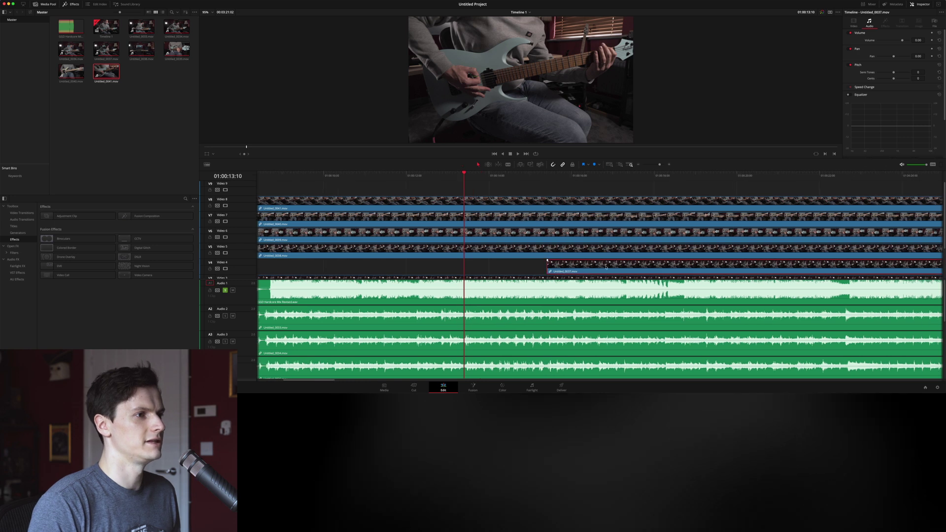
scroll(605, 266, "right", 4)
left_click(226, 254)
left_click(226, 237)
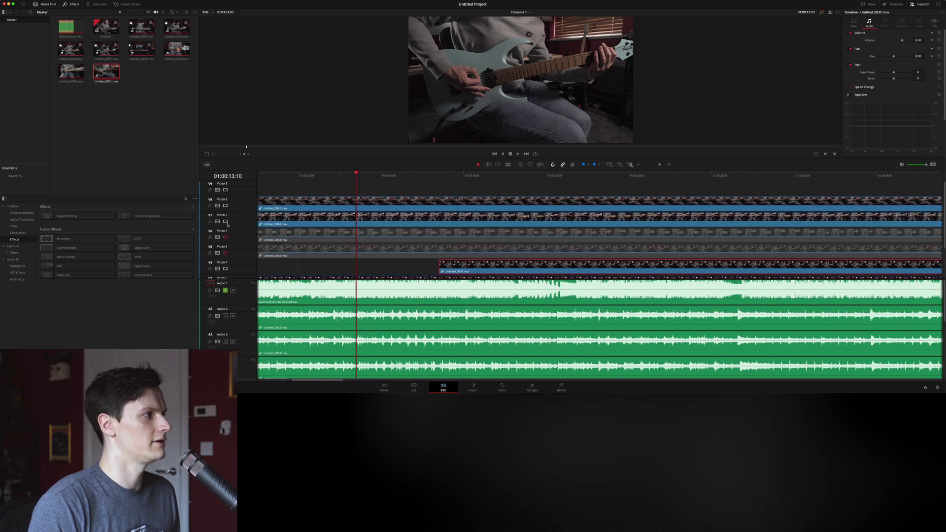
left_click(225, 221)
left_click(225, 205)
key("space")
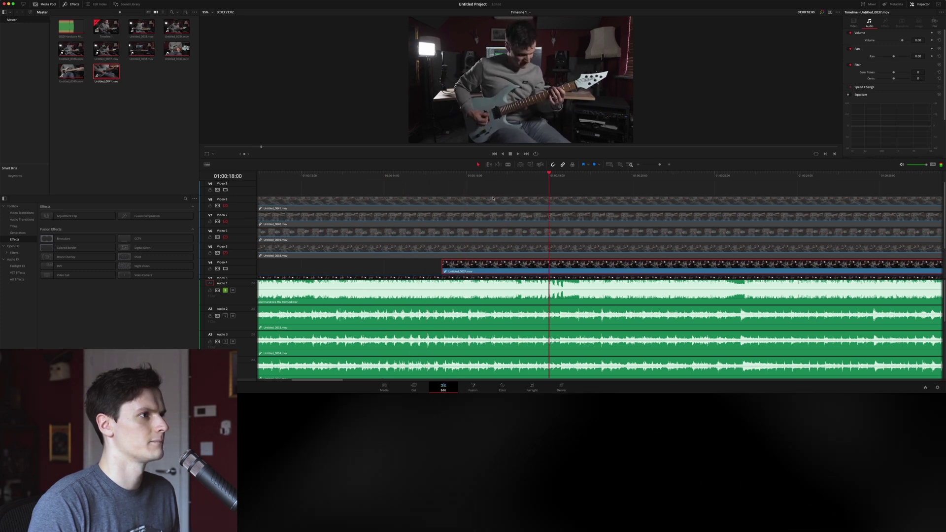
- Trim the start of the Video 4 clip to near 01:00:17 and place the playhead at 01:00:18:11
key("Up")
key("Up")
left_click_drag(491, 197, 512, 193)
left_click_drag(444, 266, 516, 264)
left_click(565, 178)
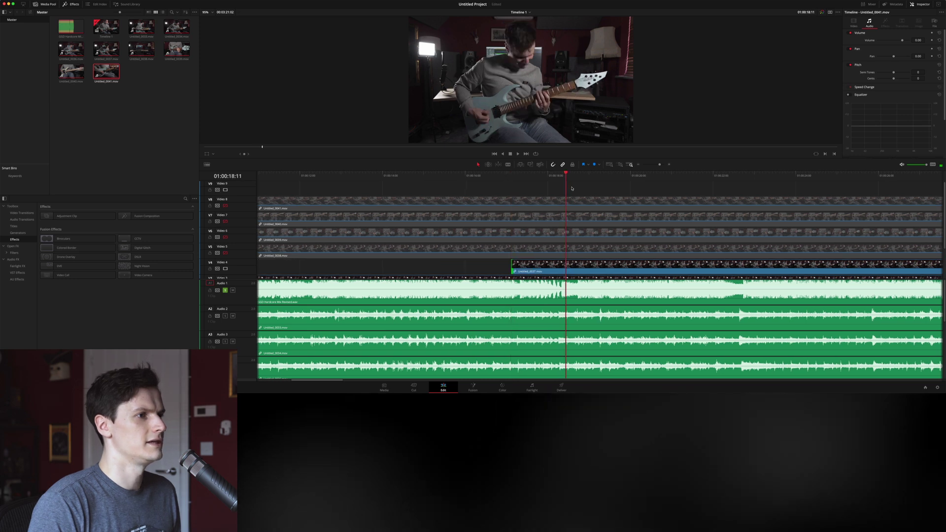
- Play the mix up to 01:00:54:18 and move the Video 4 clip so it starts at that playhead
scroll(591, 221, "right", 3)
left_click(642, 180)
scroll(640, 180, "down", 4)
left_click(606, 176)
key("space")
key("space")
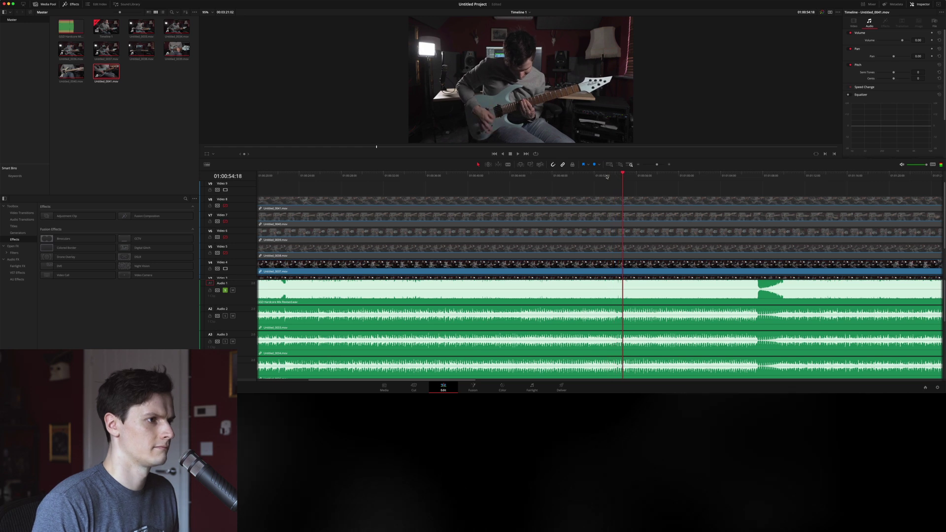
left_click(399, 271)
left_click_drag(399, 272, 779, 256)
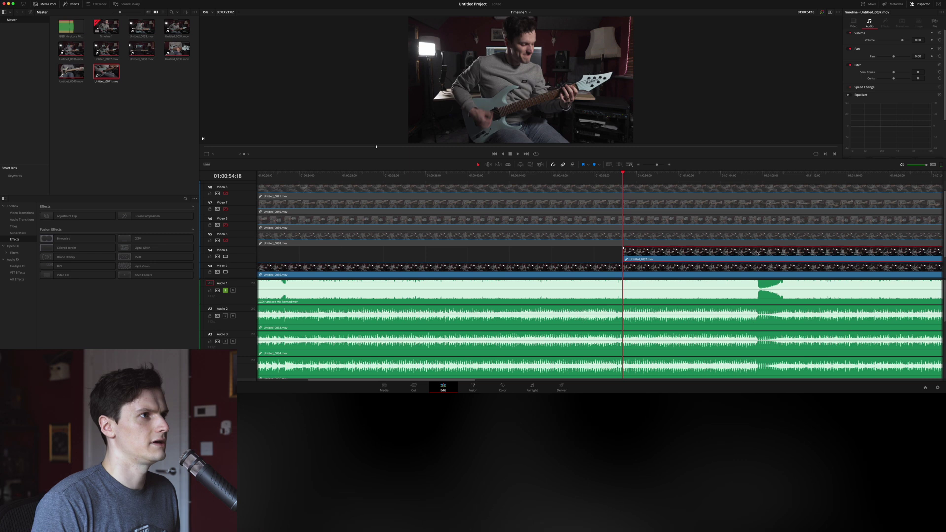
- Find where the playing begins in the Video 4 clip and trim its start to the playhead at 01:01:20:14
scroll(756, 252, "right", 5)
key("space")
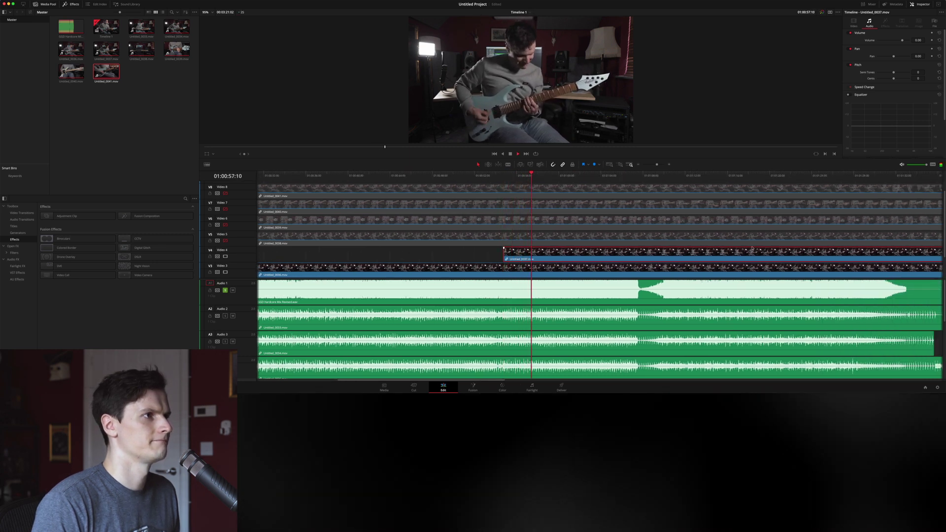
scroll(752, 248, "right", 3)
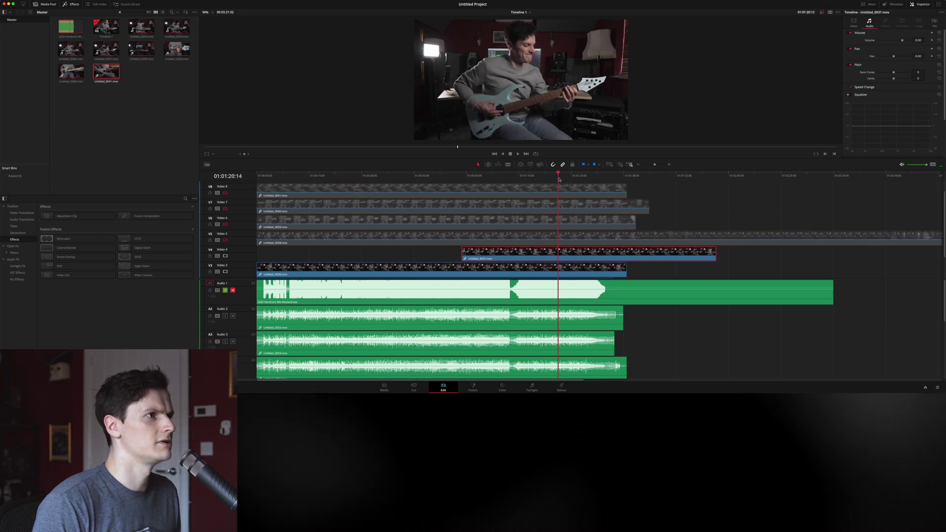
left_click(553, 180)
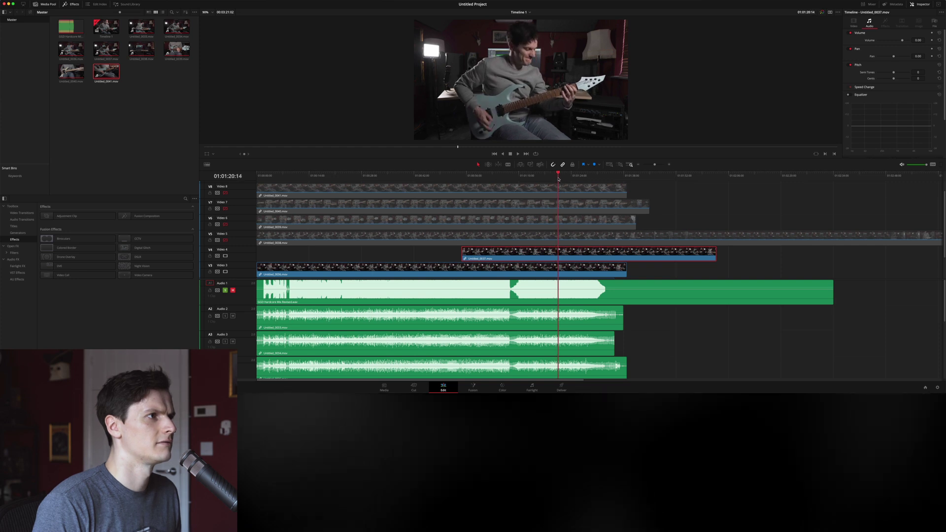
left_click_drag(463, 256, 559, 255)
- Shift the trimmed Video 4 clip earlier, unmute Audio 1 and play the mix from 01:00:36:12 to find the clip's entry point
left_click(393, 175)
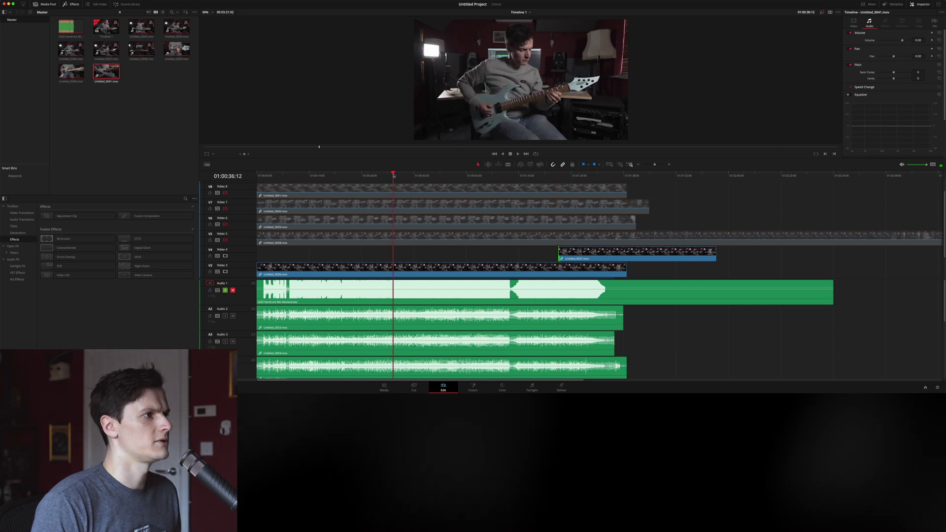
left_click_drag(623, 255, 512, 254)
key("space")
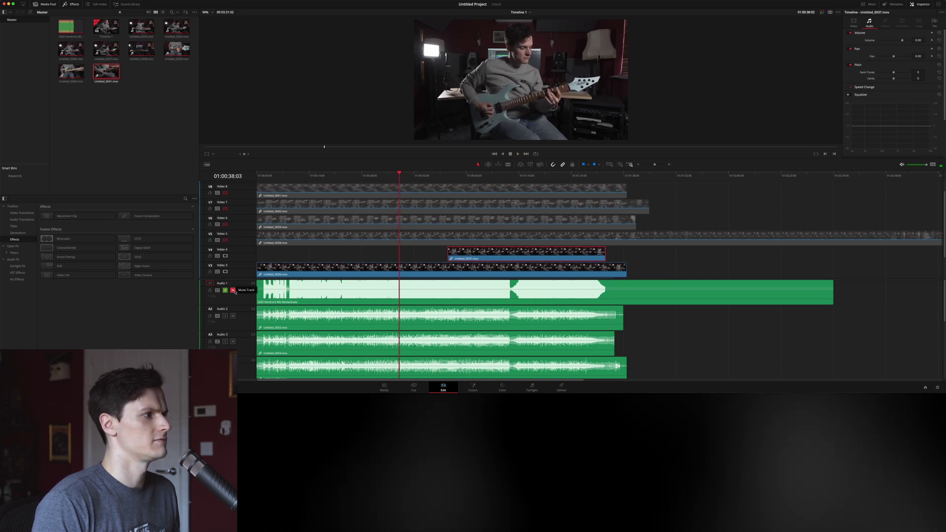
left_click(371, 256)
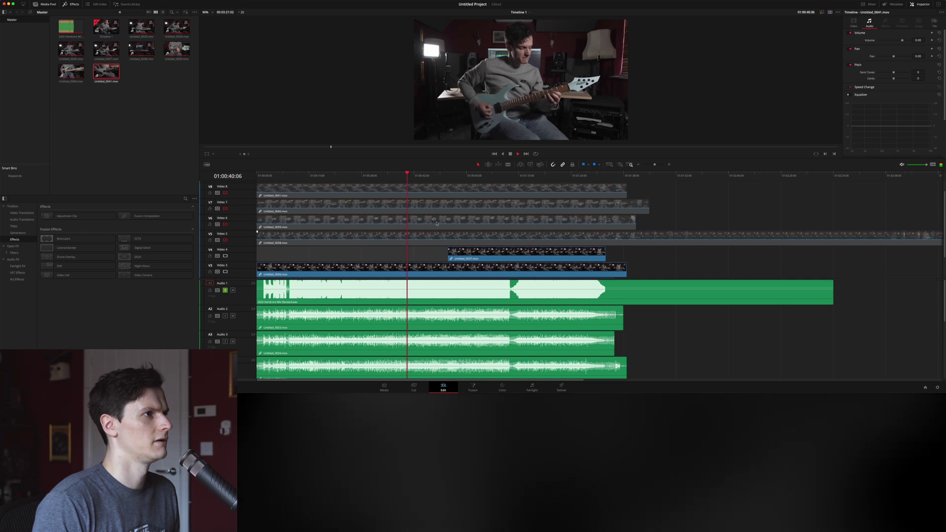
left_click(433, 176)
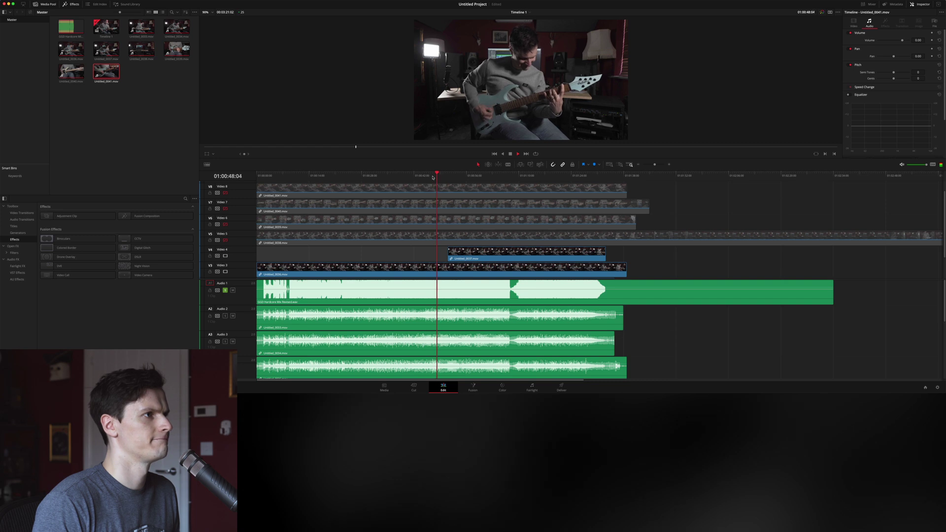
- Move the Video 4 clip so it starts at its entry point in the mix, 01:00:54:19
left_click_drag(463, 254, 492, 254)
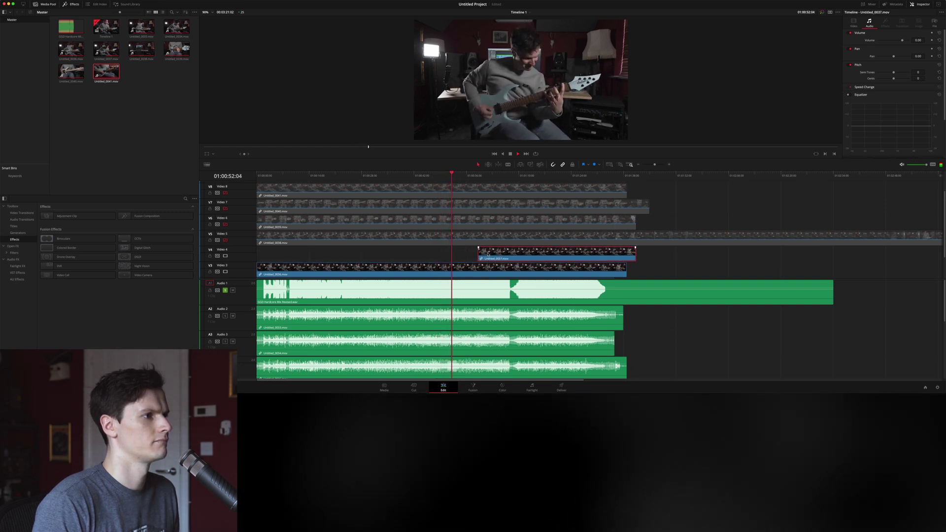
key("super+equal")
left_click(487, 255)
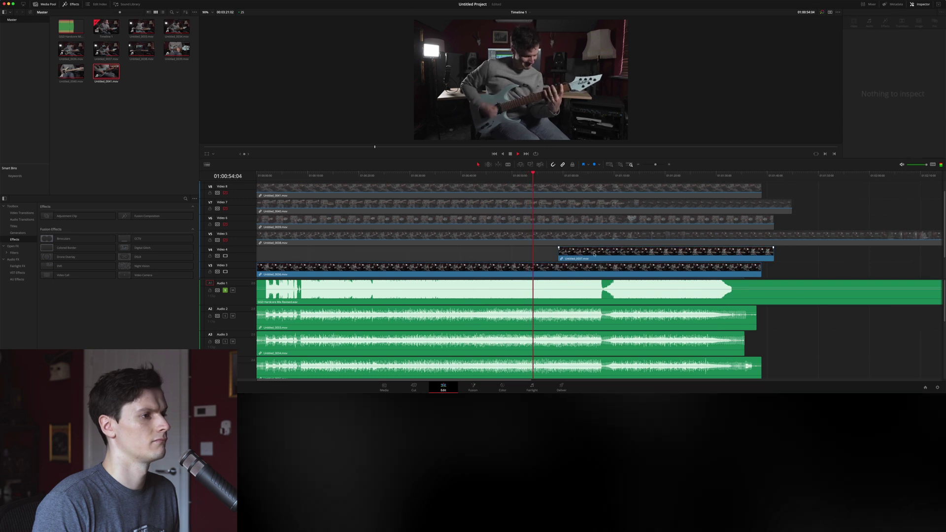
left_click_drag(587, 255, 565, 255)
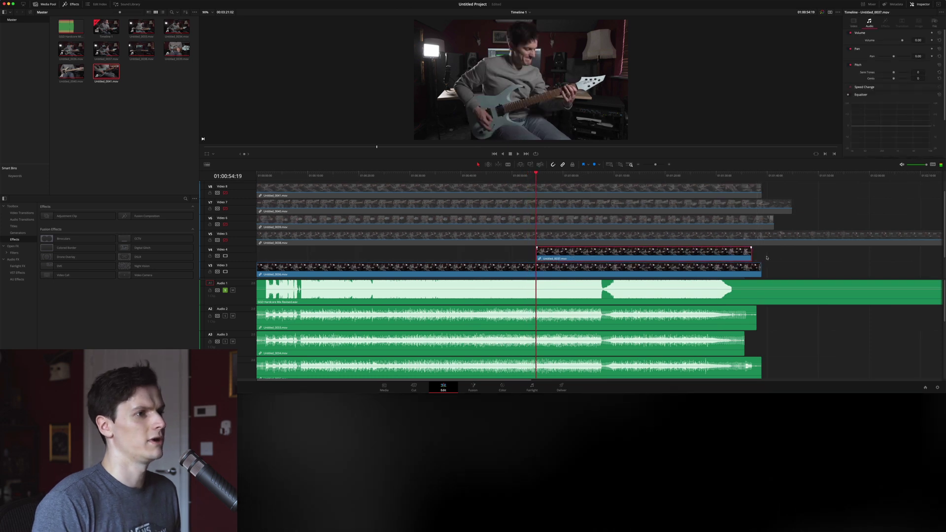
- Turn Video 5 to Video 8 back on and trim the surplus tail off the long Video 5 bass clip
key("super+minus")
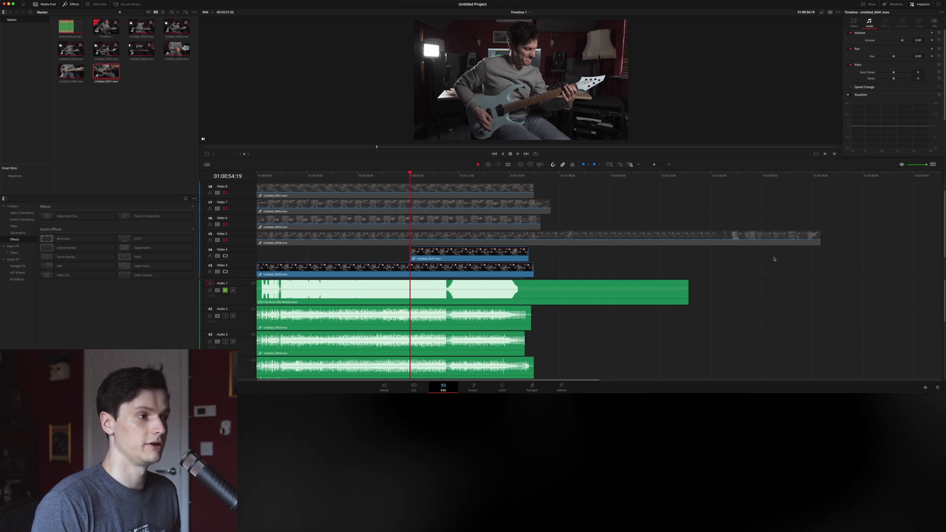
key("super+equal")
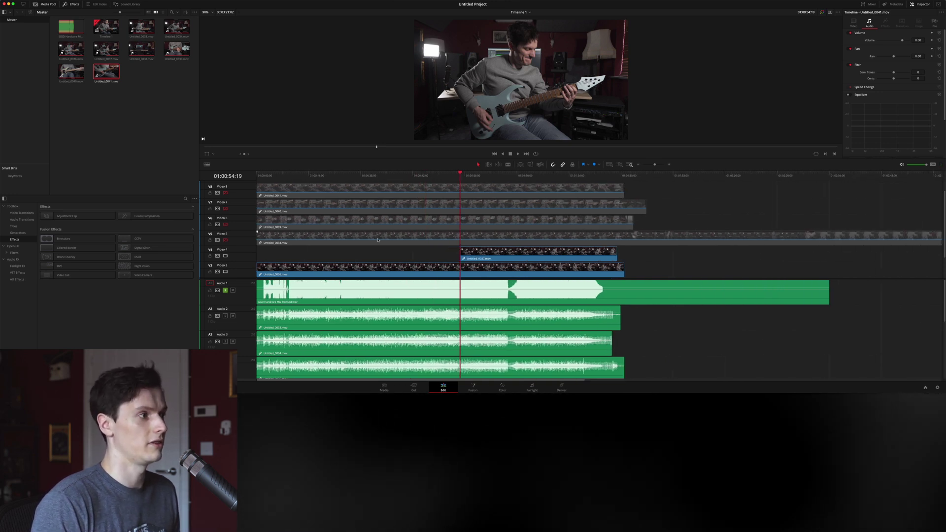
left_click(225, 240)
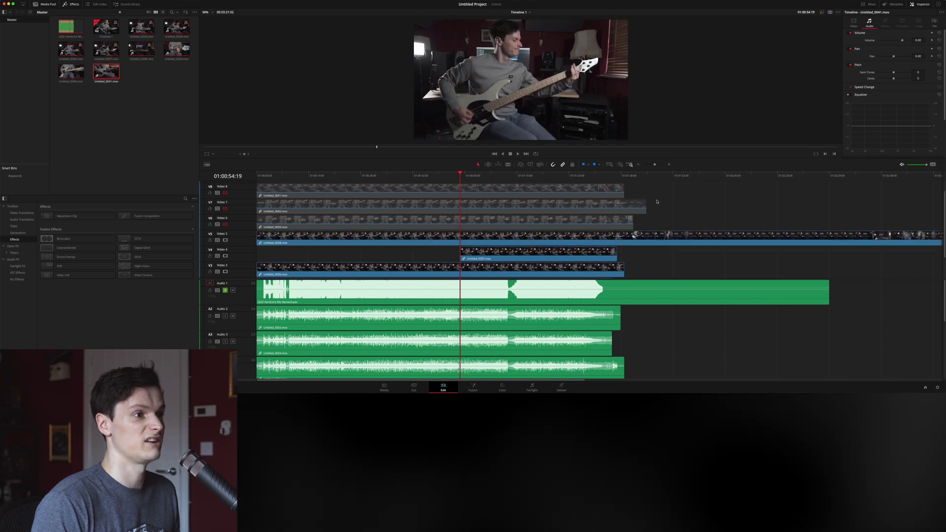
left_click(663, 177)
scroll(688, 228, "right", 5)
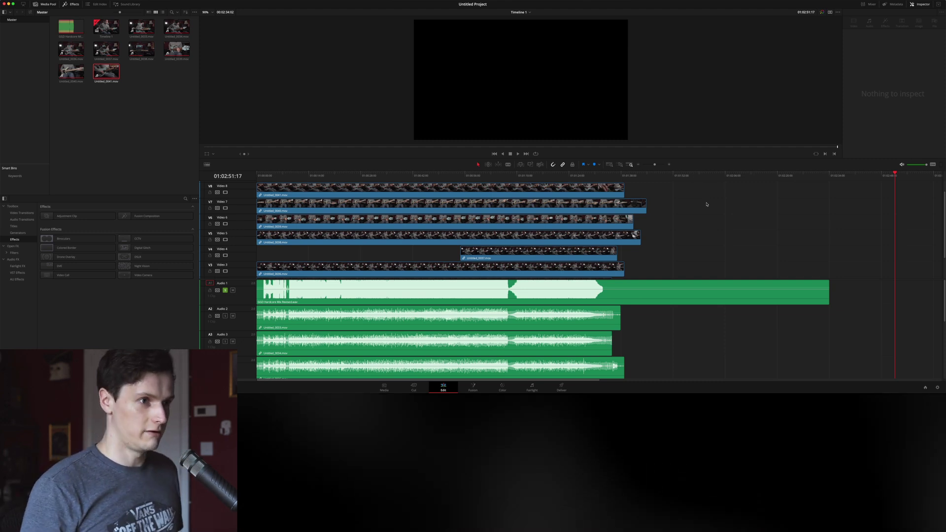
- Check the clip starts and ends on every video and audio track along the whole timeline
scroll(706, 204, "down", 2)
scroll(700, 206, "up", 3)
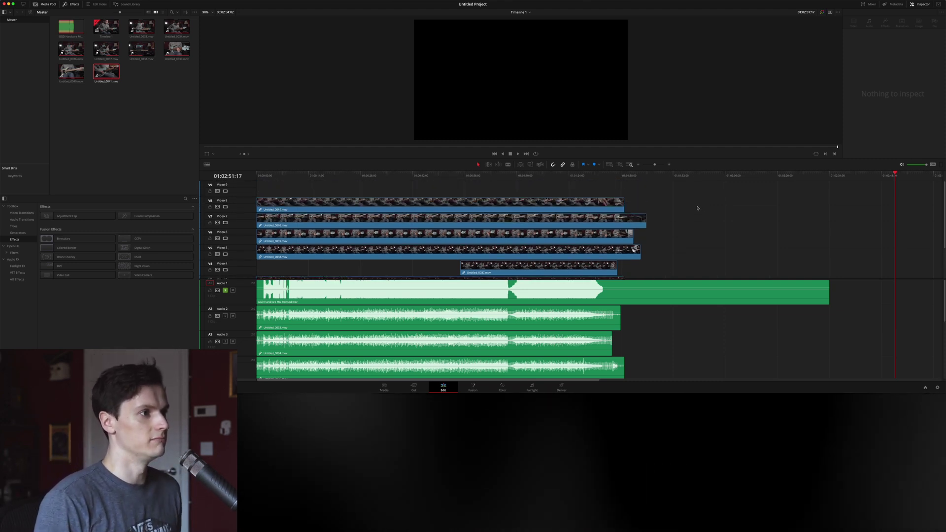
key("super+equal")
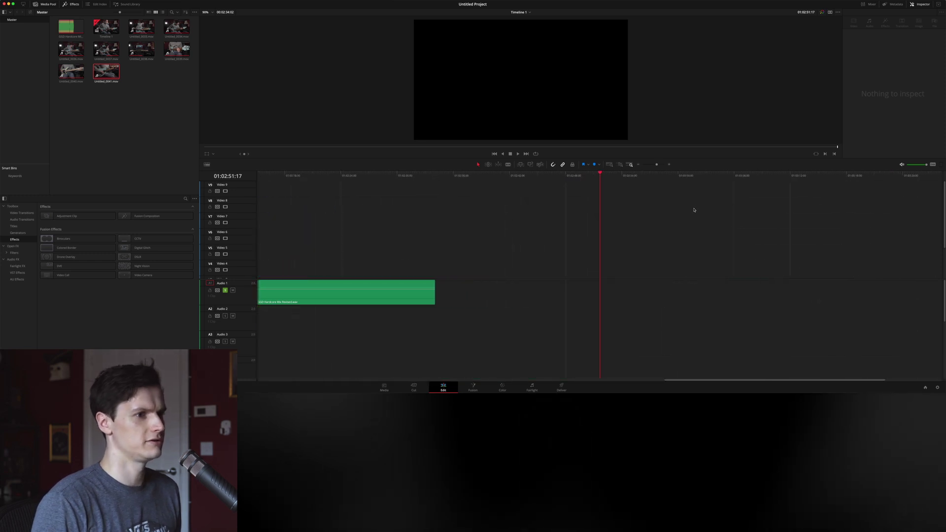
left_click_drag(794, 380, 376, 383)
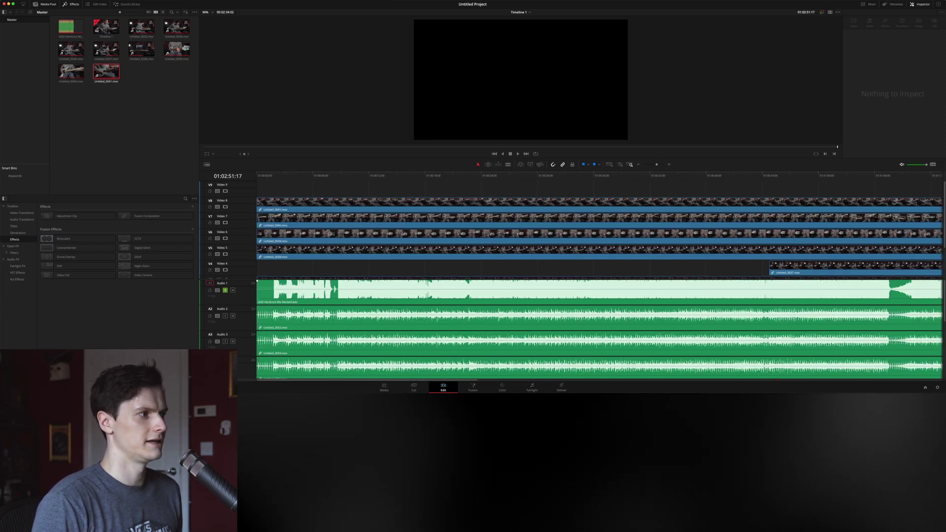
key("super+minus")
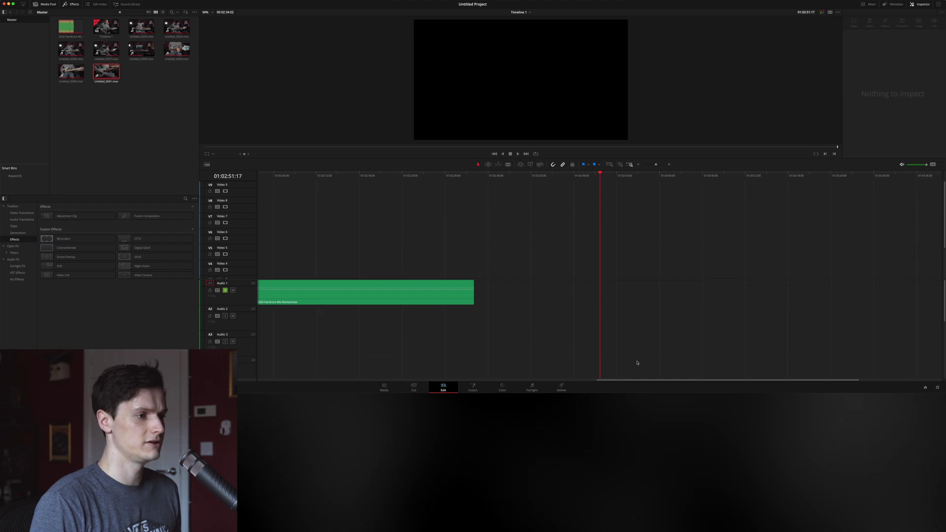
key("super+minus")
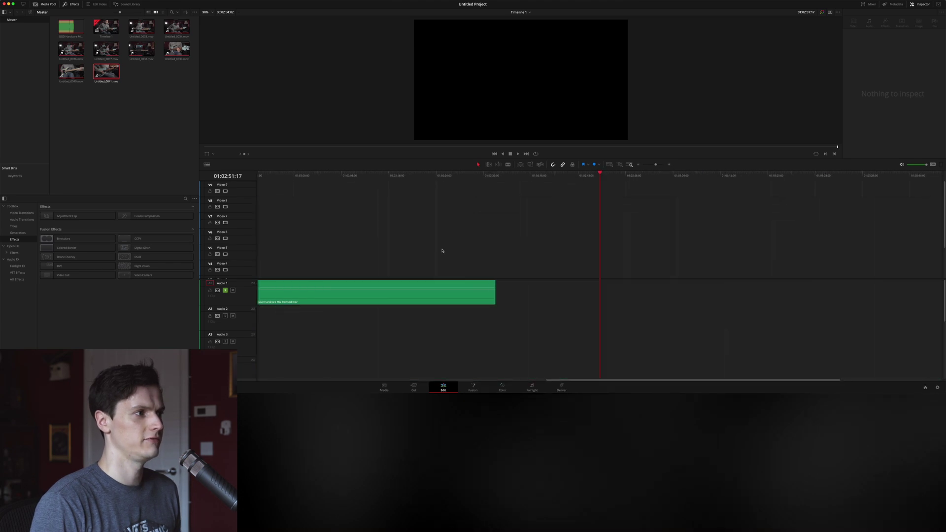
scroll(441, 251, "left", 10)
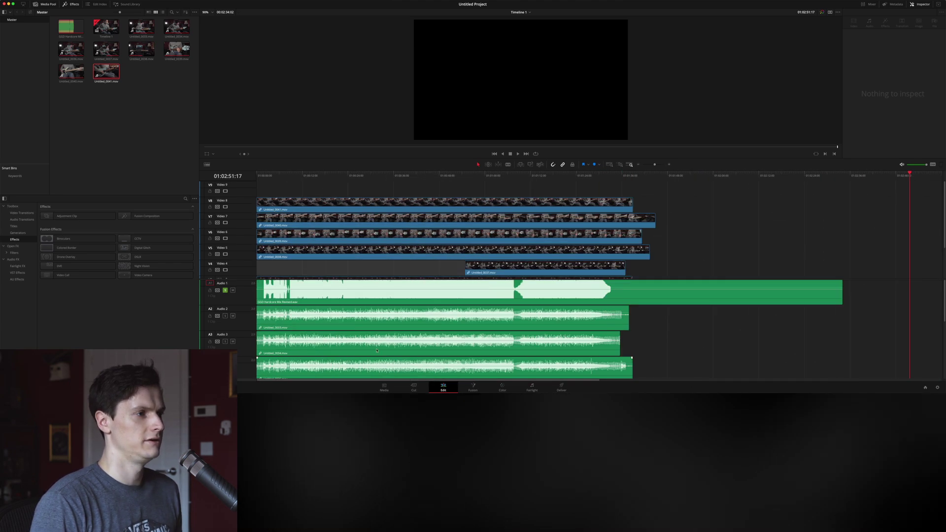
scroll(753, 246, "down", 3)
key("super+minus")
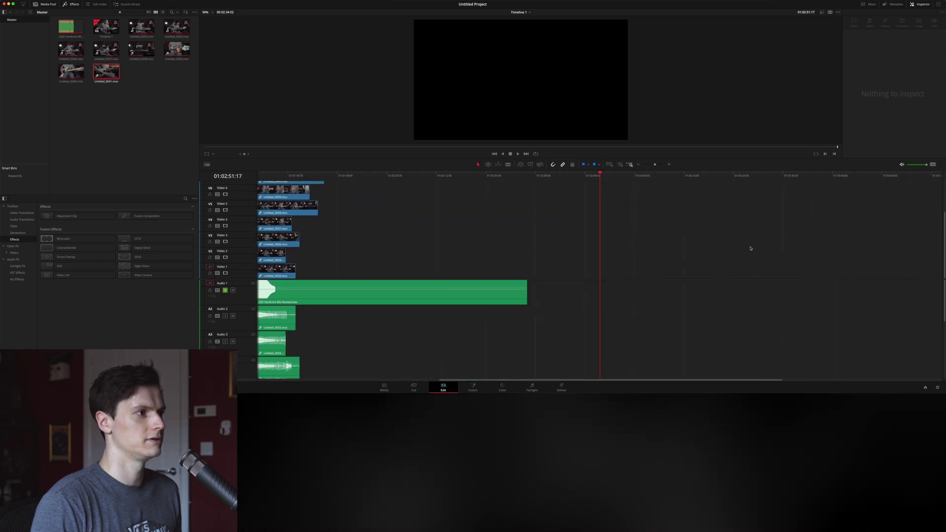
- Trim the surplus tail off the mix clip on Audio 1 so it ends level with the Video 1 clip
key("super+equal")
key("super+equal")
scroll(745, 249, "left", 1)
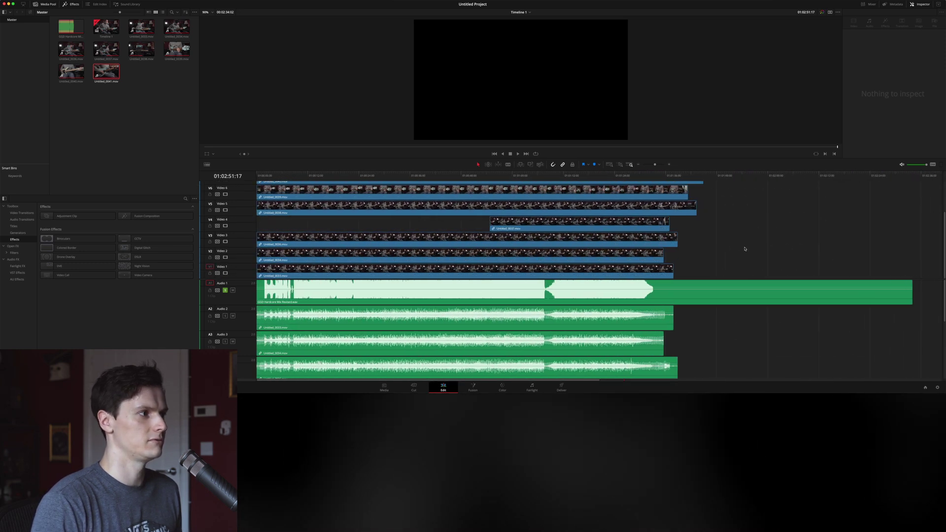
left_click(344, 218)
scroll(357, 222, "up", 3)
left_click(270, 176)
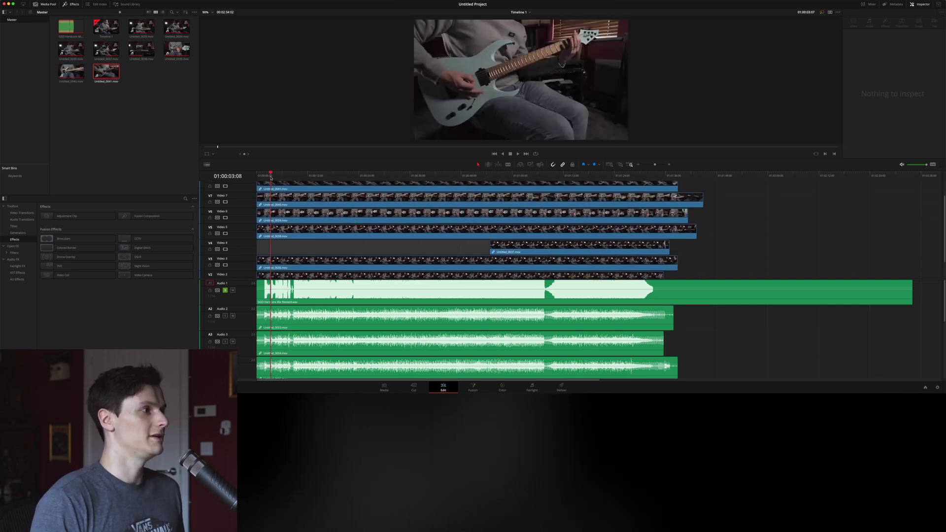
left_click(855, 310)
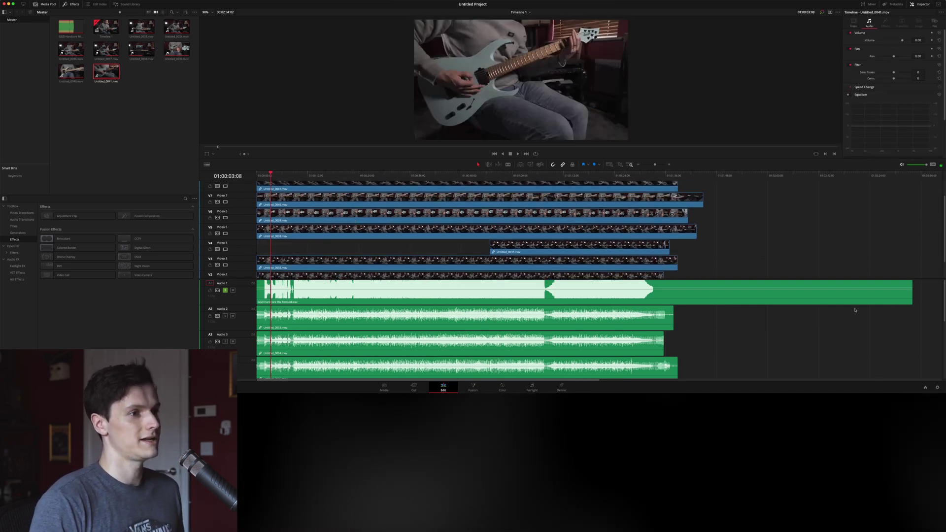
left_click_drag(912, 297, 673, 297)
- Select only the camera audio clips on Audio 2 and all tracks below it, without their linked videos, and delete them
scroll(691, 328, "down", 4)
scroll(691, 328, "up", 4)
left_click_drag(708, 376, 450, 311)
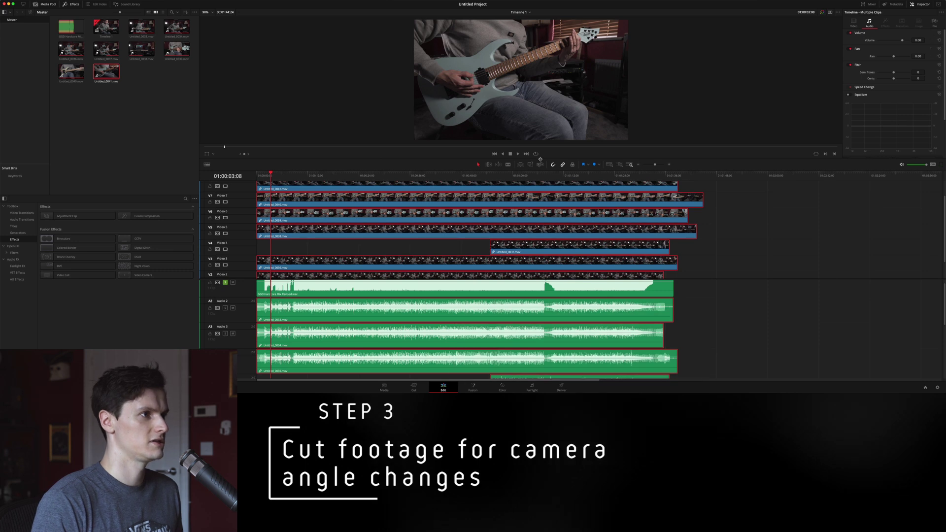
left_click(687, 231)
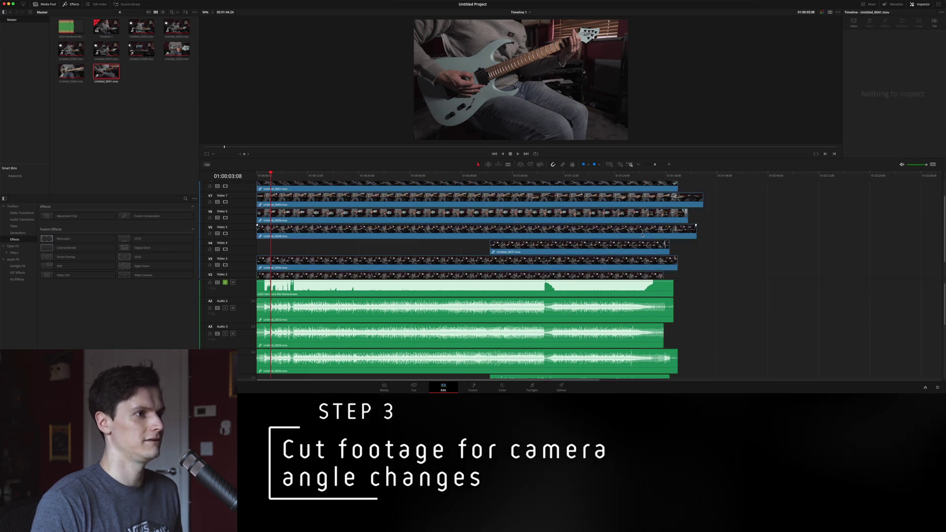
left_click(702, 321)
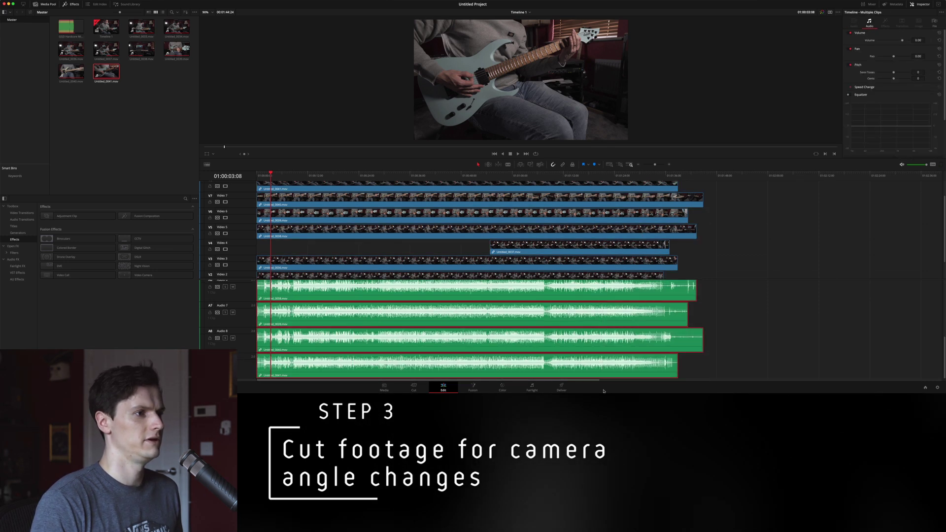
scroll(530, 367, "down", 5)
scroll(531, 345, "up", 5)
scroll(542, 226, "up", 1)
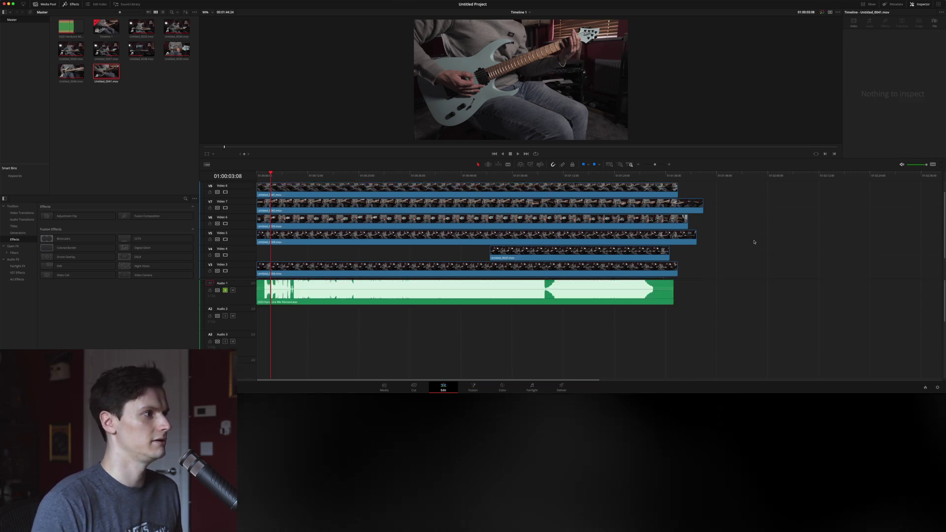
- Enlarge the timeline's video track area so Video 1 to Video 8 and the Audio 1 mix fit together
scroll(297, 271, "down", 3)
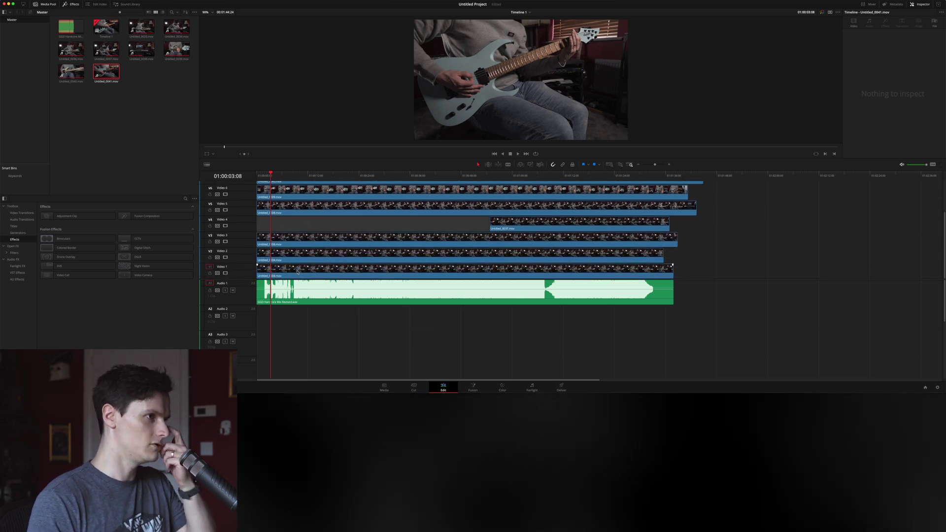
scroll(718, 265, "up", 3)
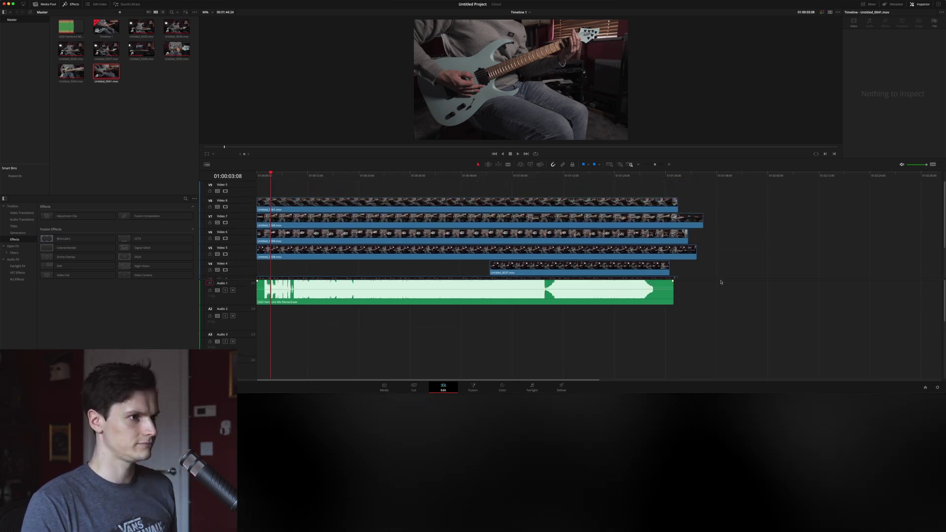
left_click_drag(719, 279, 716, 336)
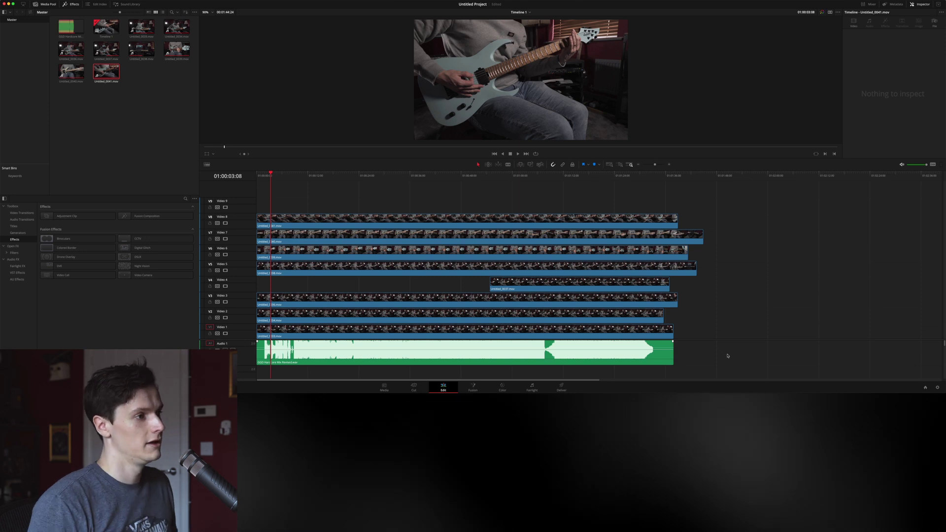
- Try splitting the clips on all tracks at 01:00:49:18 and undo the split
left_click(468, 187)
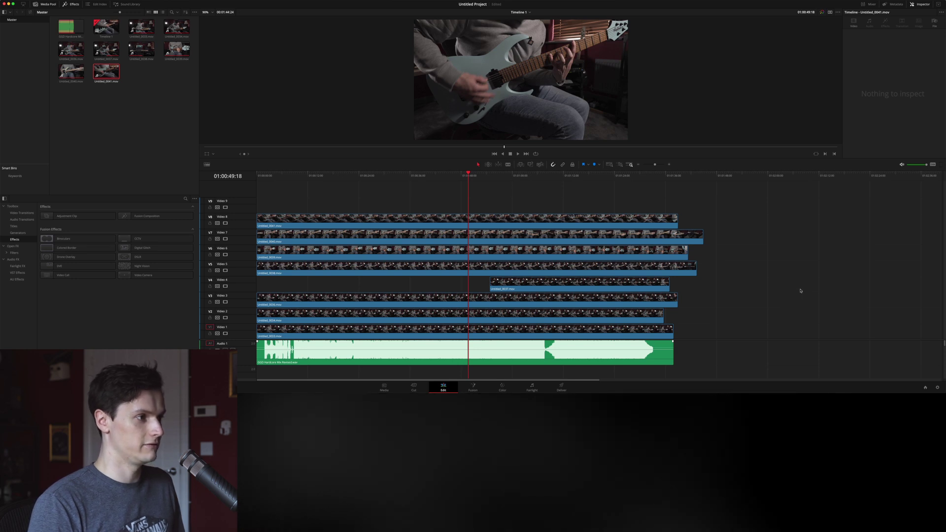
key("ctrl+b")
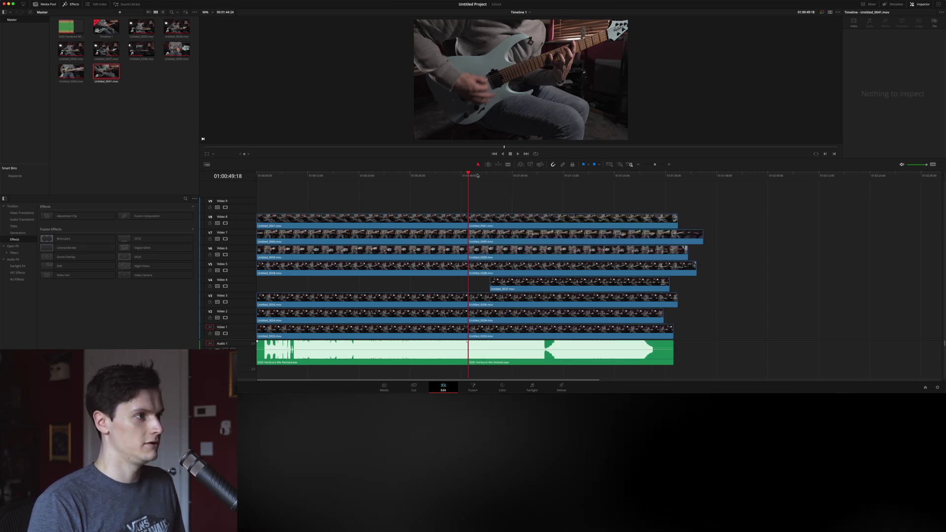
left_click_drag(477, 175, 535, 183)
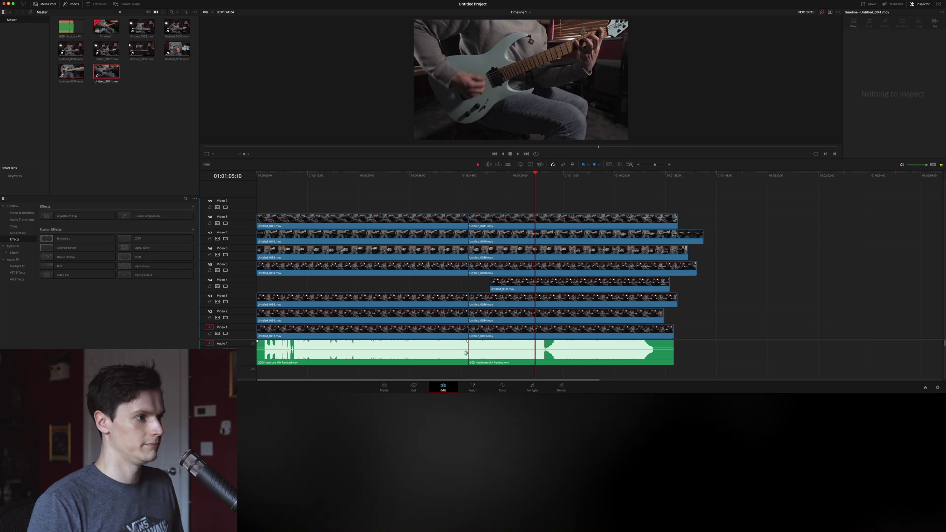
key("super+z")
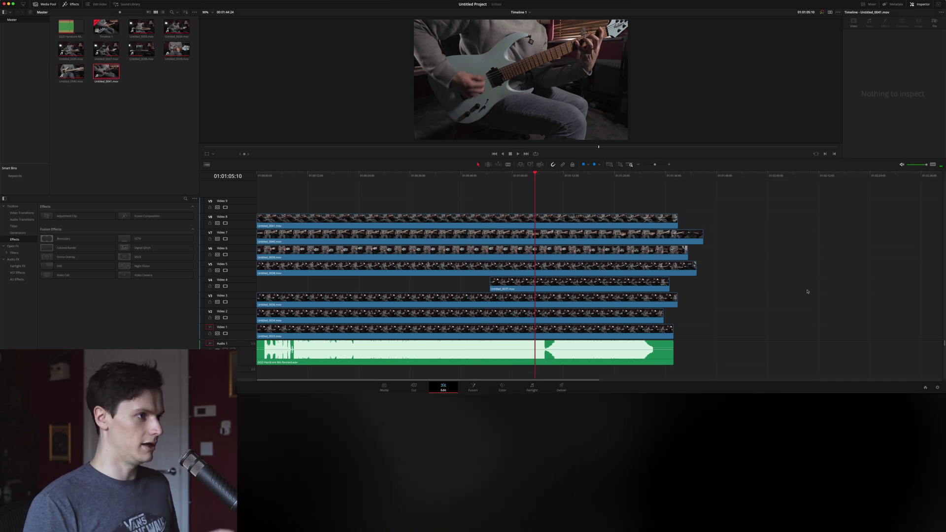
- Save the project, play from the timeline's start and split all clips at each musical change up to the start of the Video 4 clip
key("super+s")
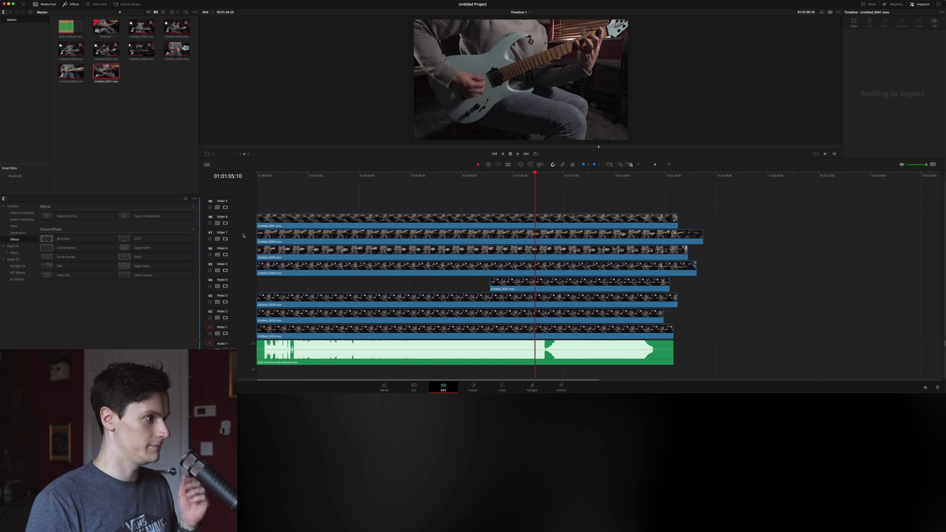
key("Home")
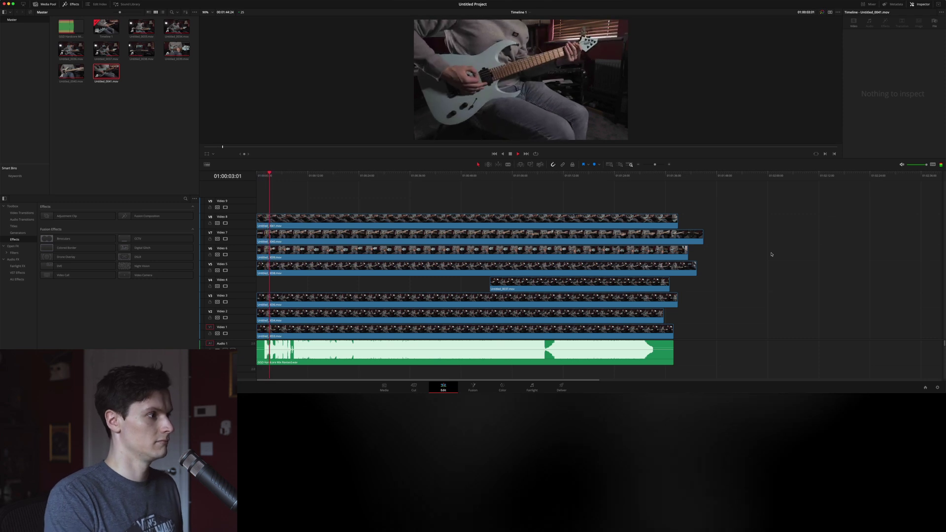
key("super+b")
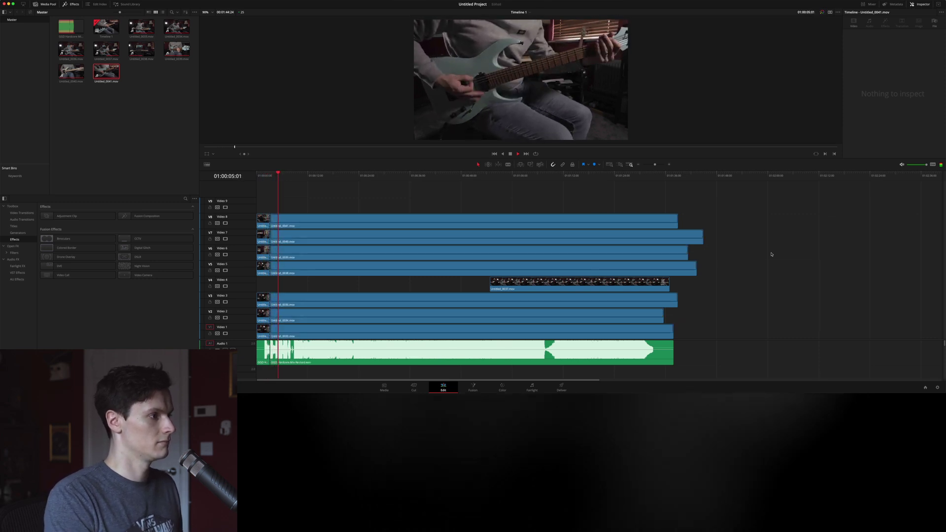
key("super+b")
key("super+b")
key("super+b")
key("super+b")
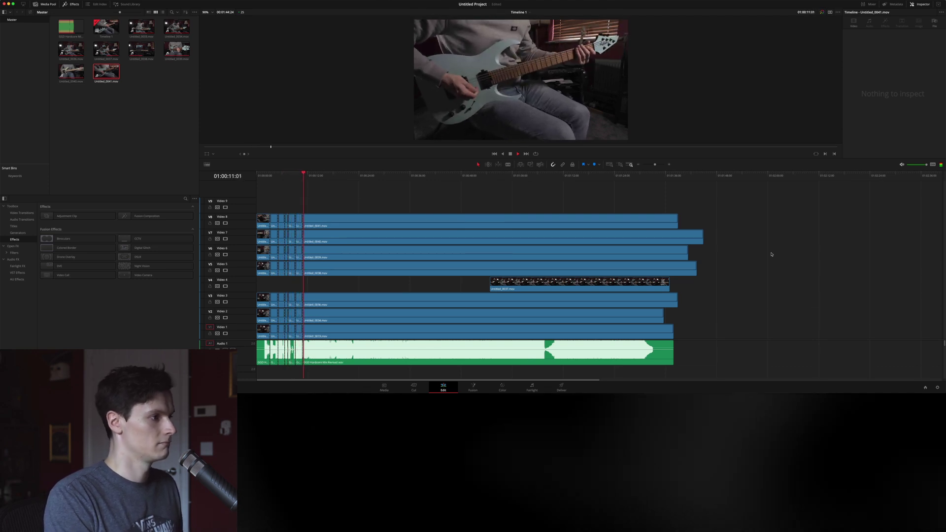
key("super+b")
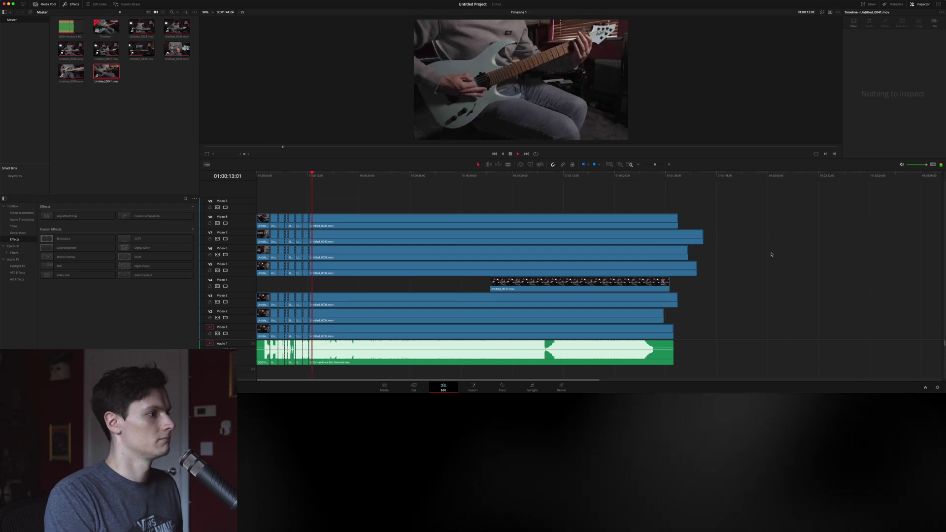
key("super+b")
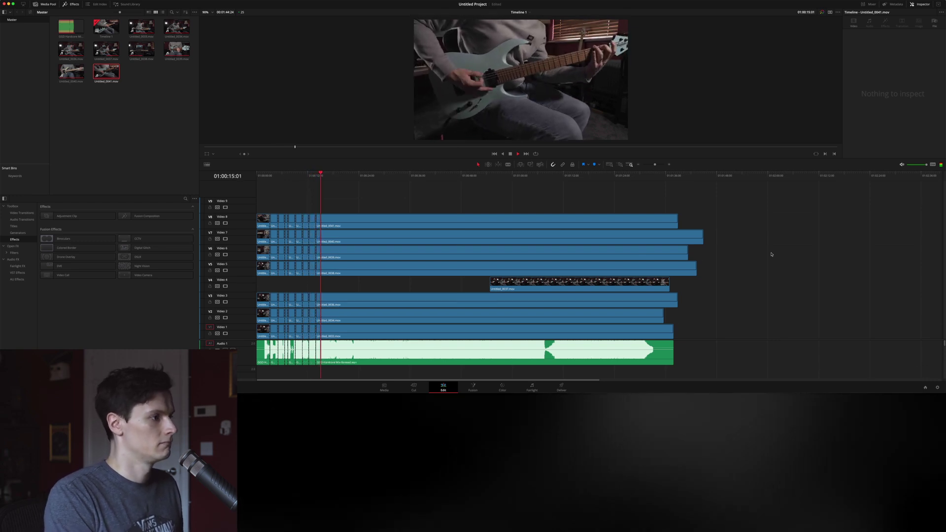
key("super+b")
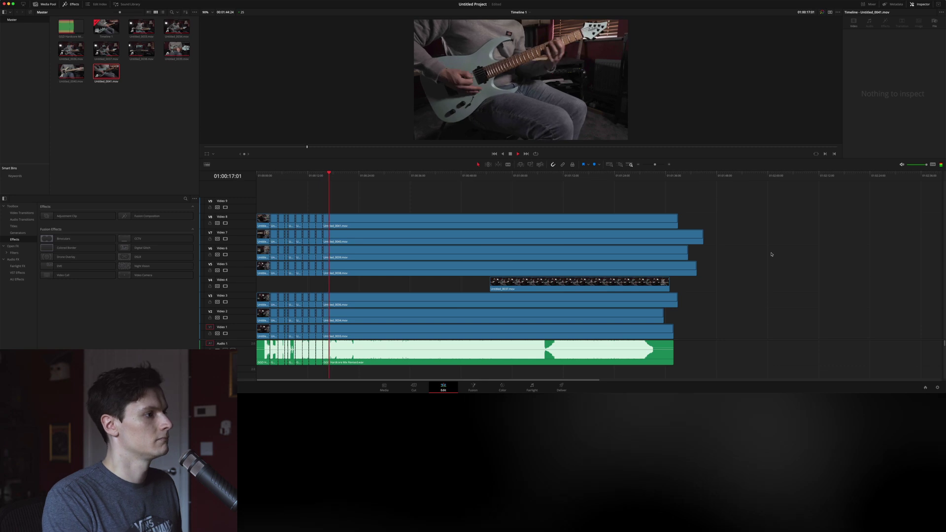
key("super+b")
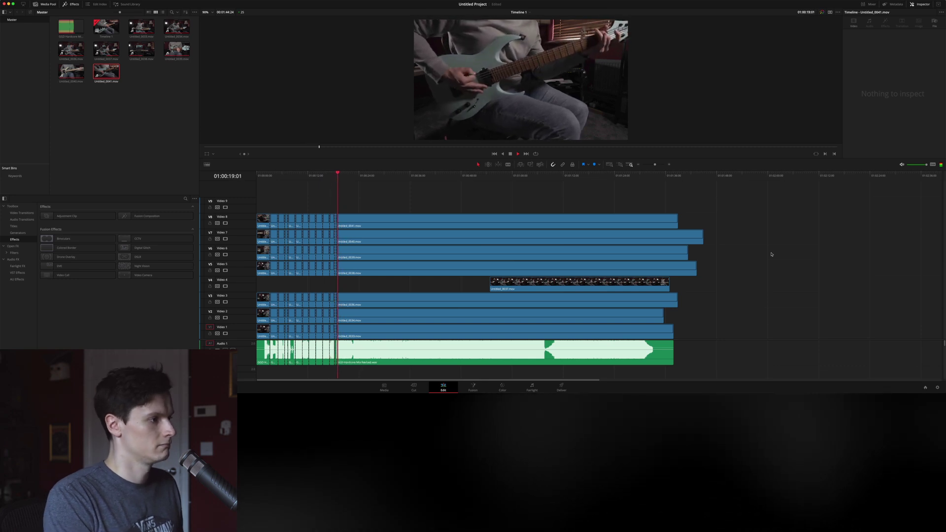
key("super+b")
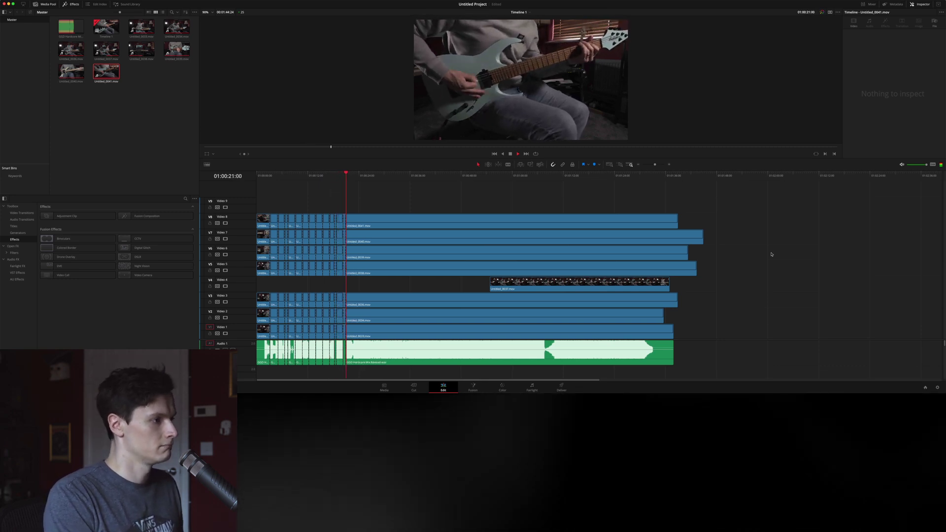
key("super+b")
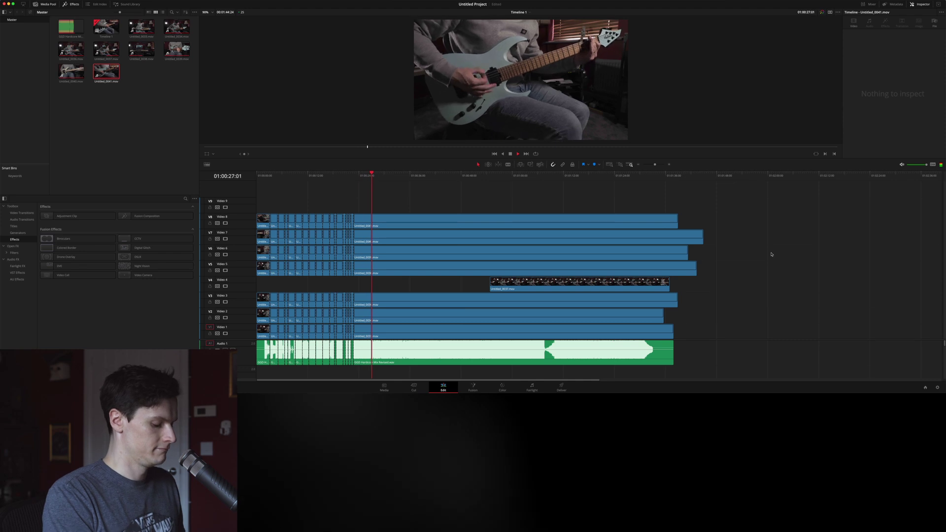
key("super+b")
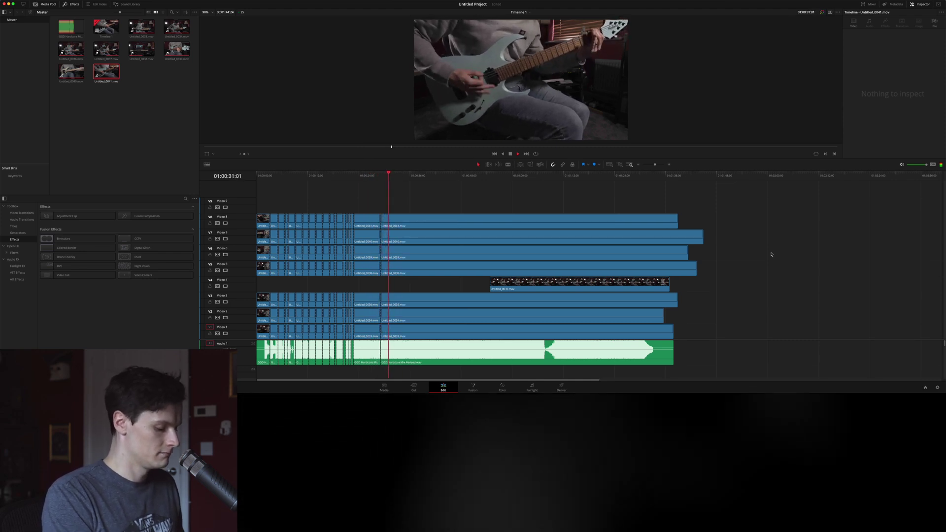
key("super+b")
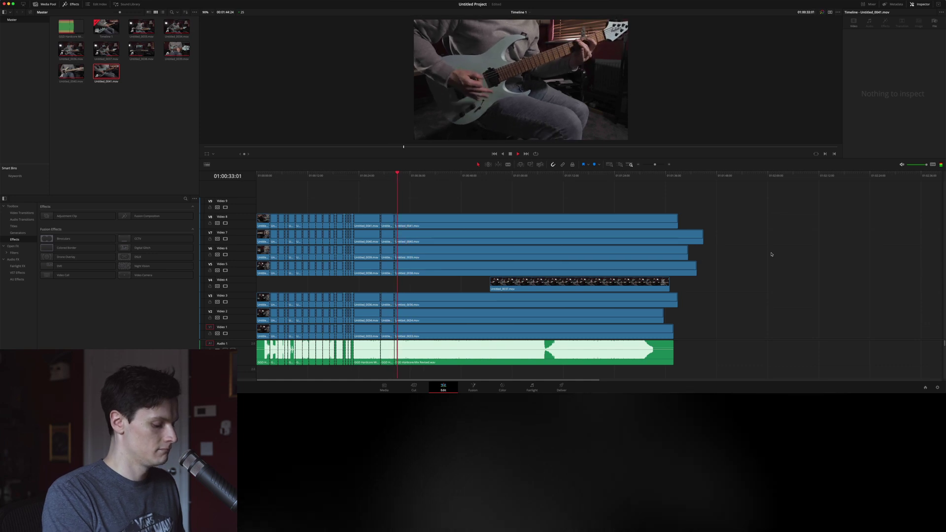
key("super+b")
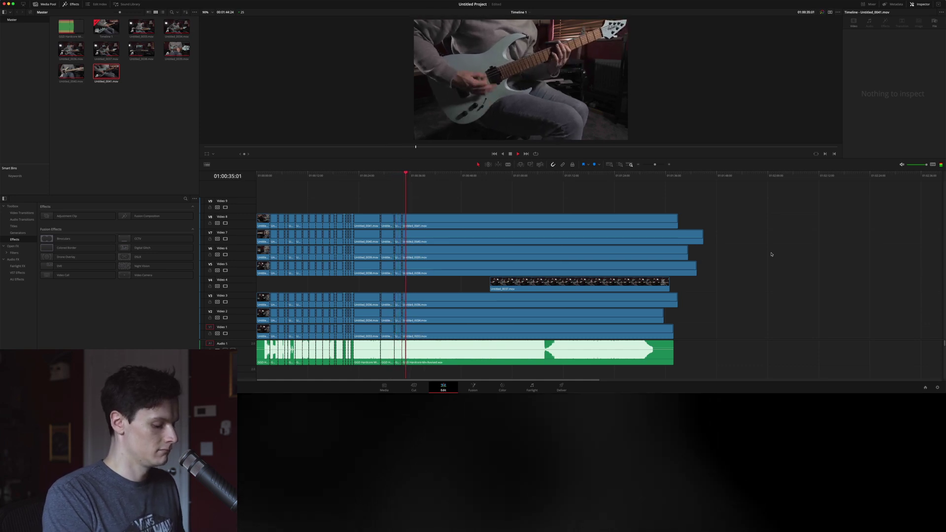
key("super+b")
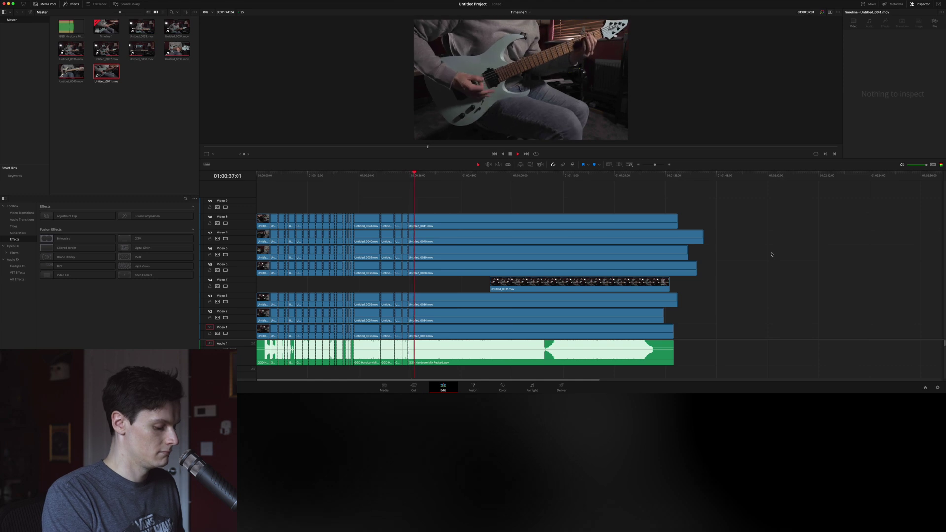
key("super+b")
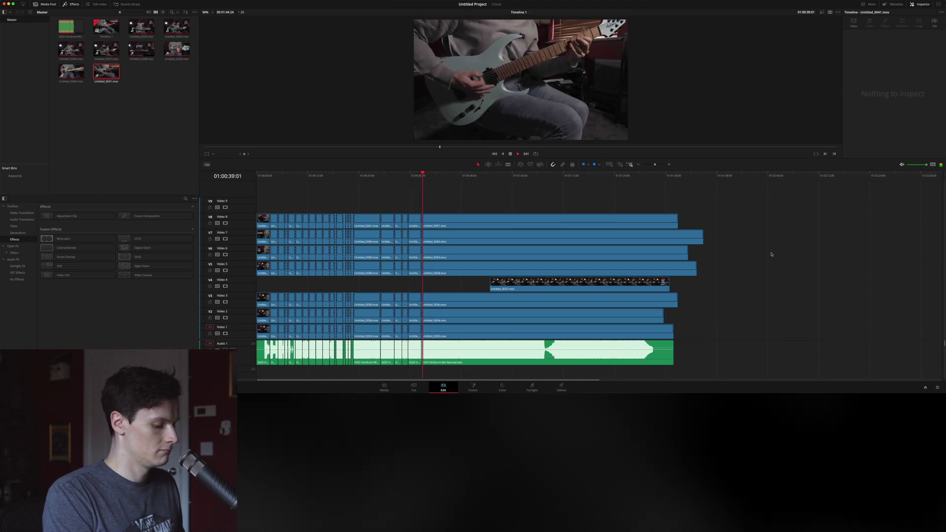
key("super+b")
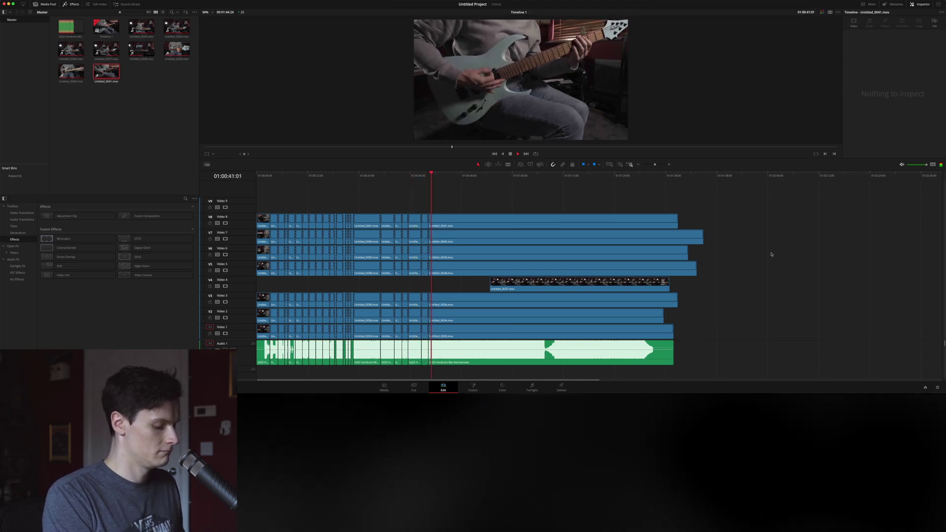
key("super+b")
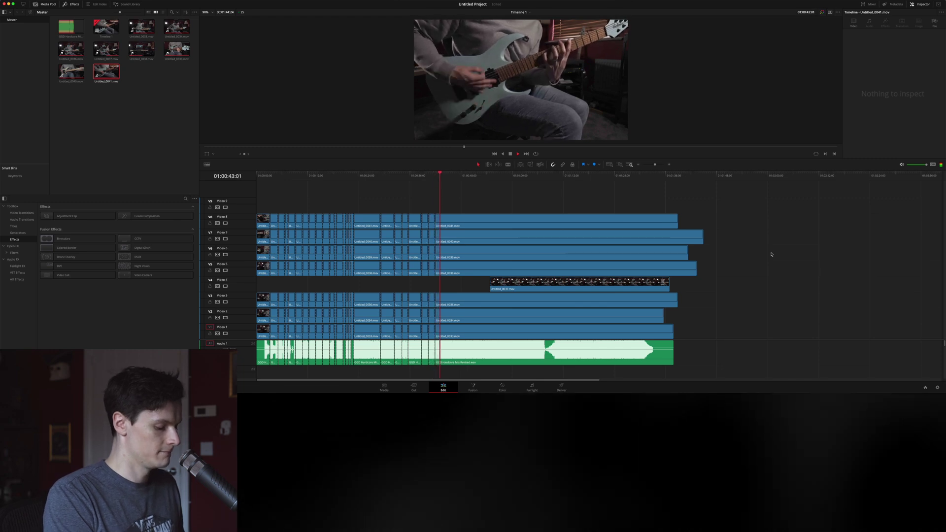
key("super+b")
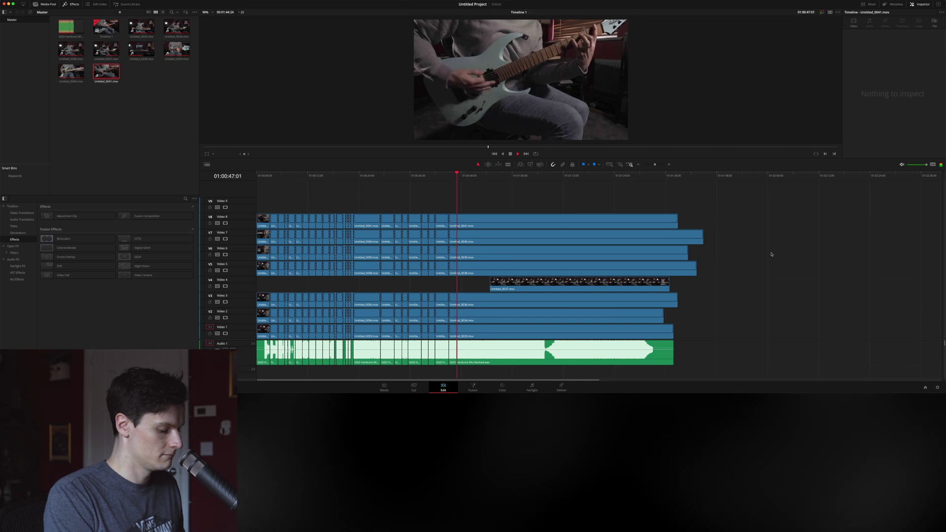
key("super+b")
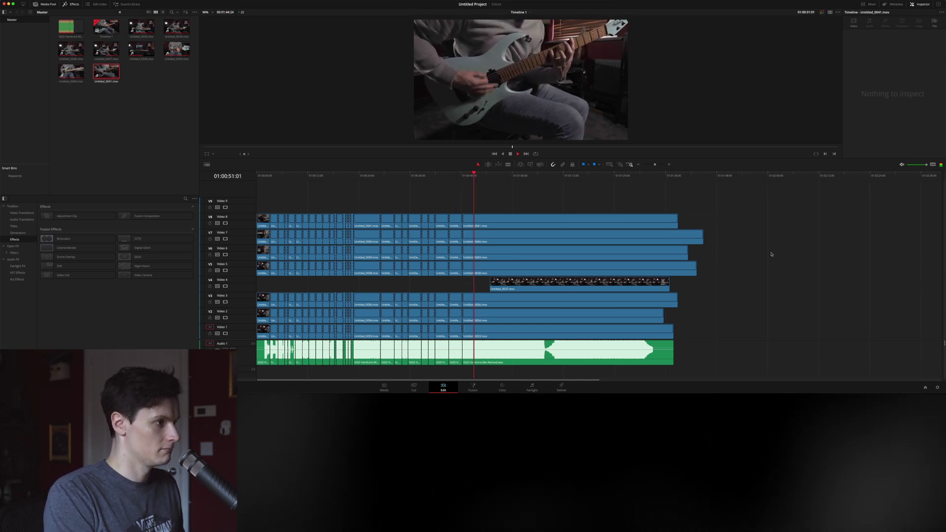
key("super+b")
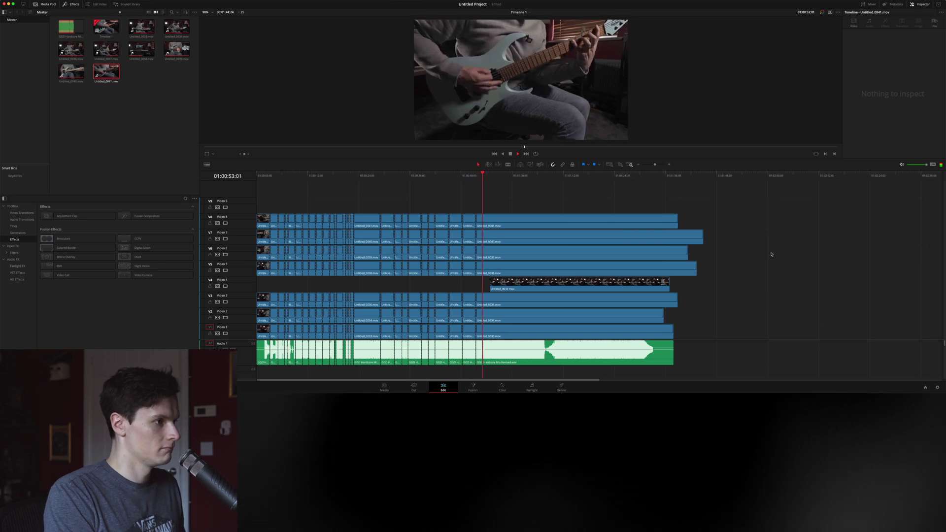
key("super+b")
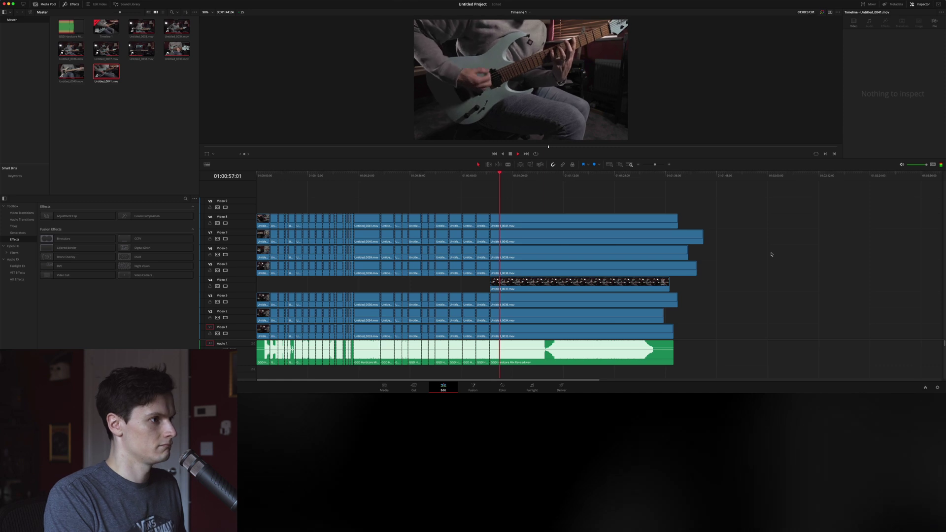
- Keep playing the timeline and split the clips on all tracks at each musical change up to the mix's final fade-out, and stop playback
key("super+b")
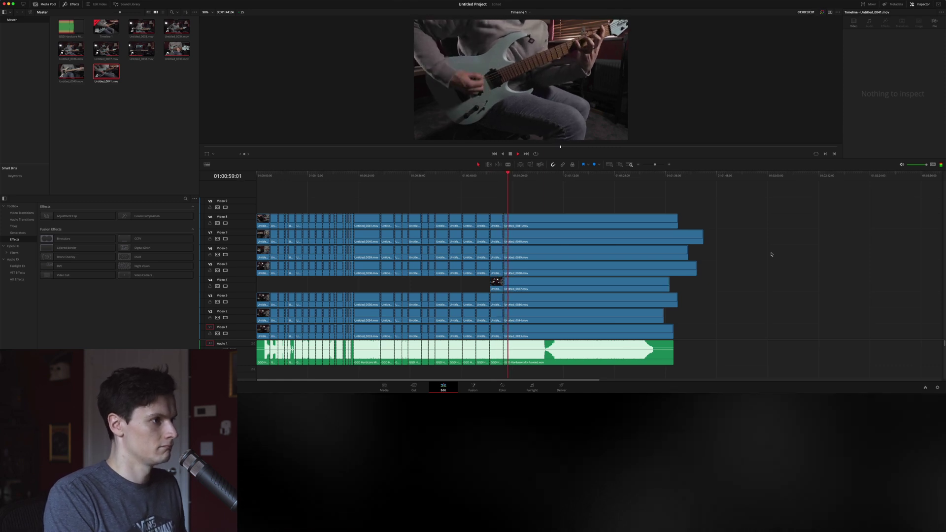
key("super+b")
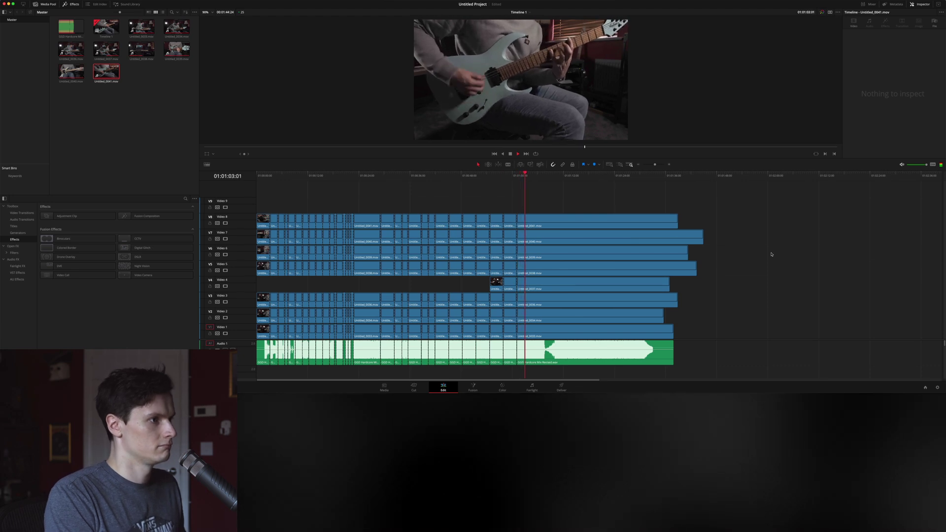
key("super+b")
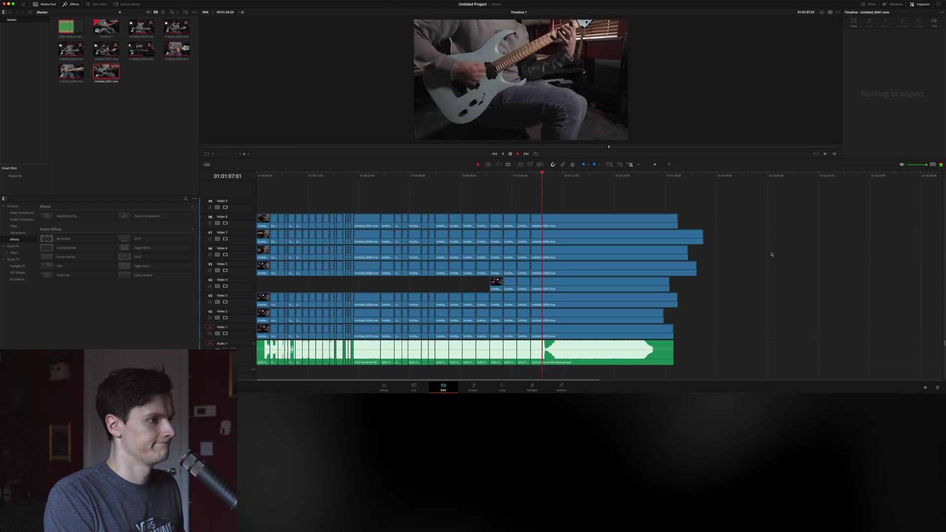
key("super+b")
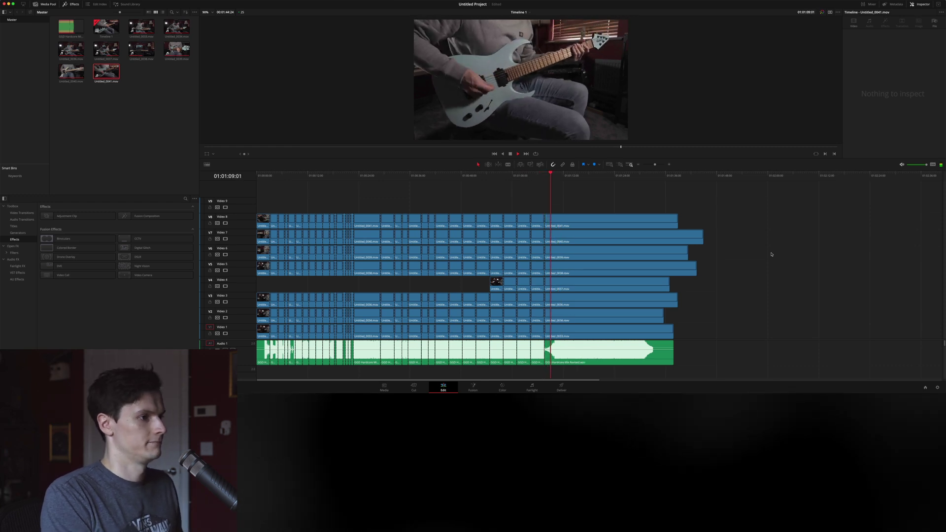
key("super+b")
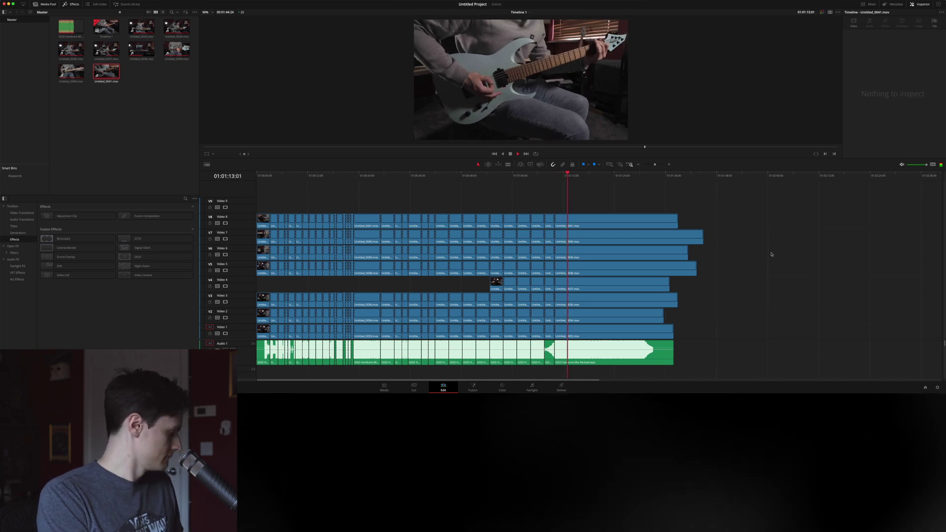
key("super+b")
key("super+b")
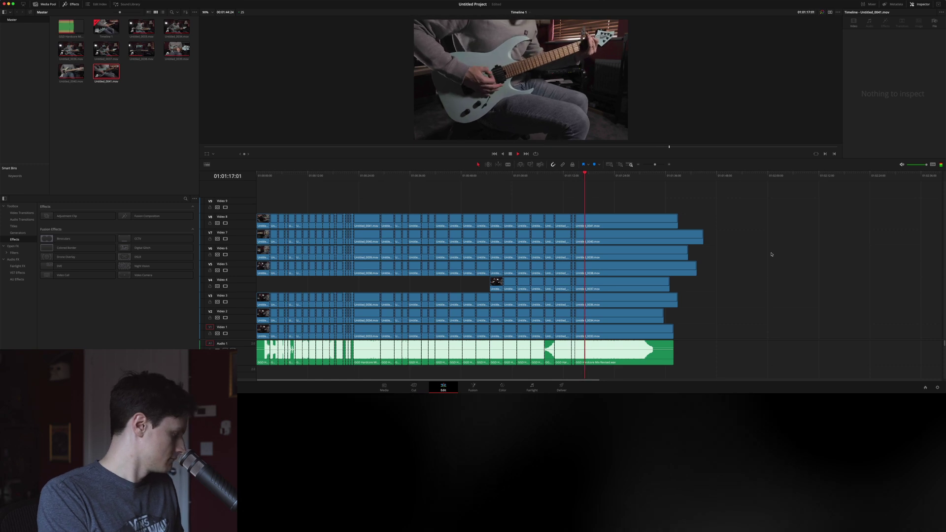
key("super+b")
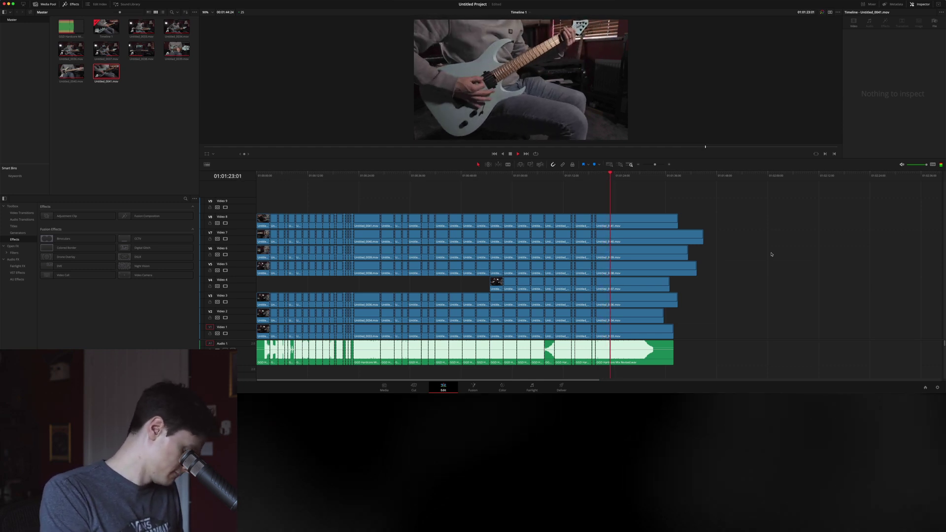
key("super+b")
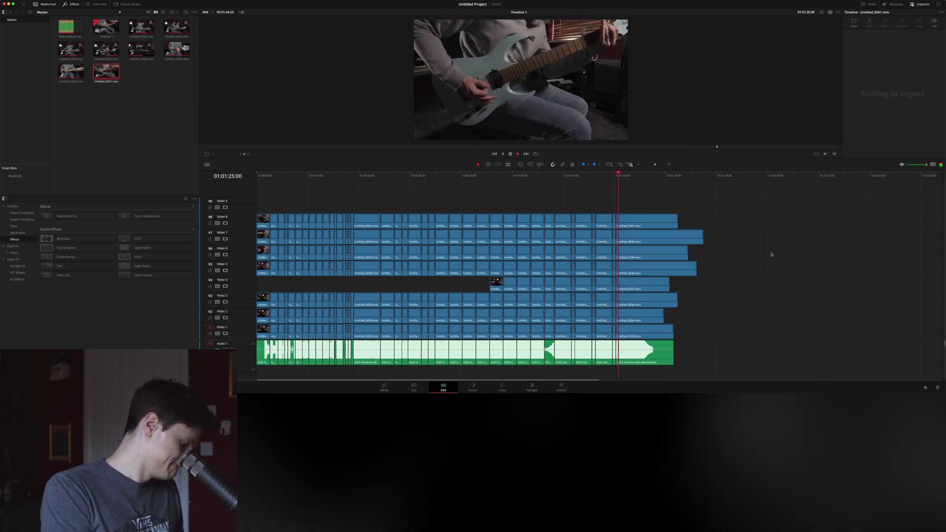
key("super+b")
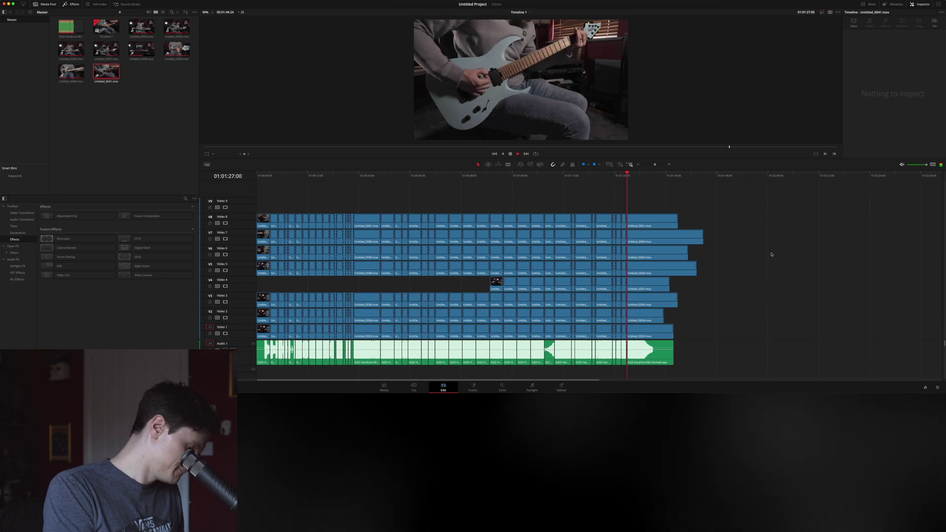
key("super+b")
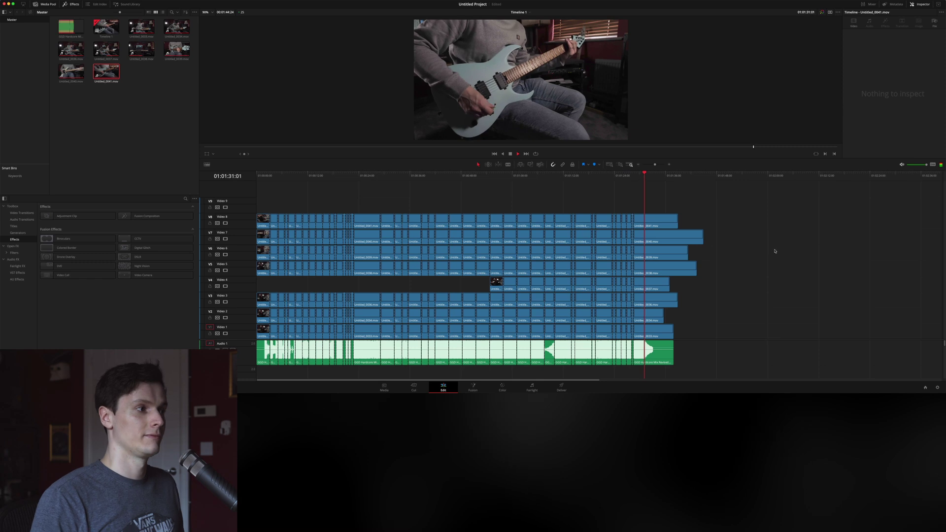
scroll(769, 249, "right", 1)
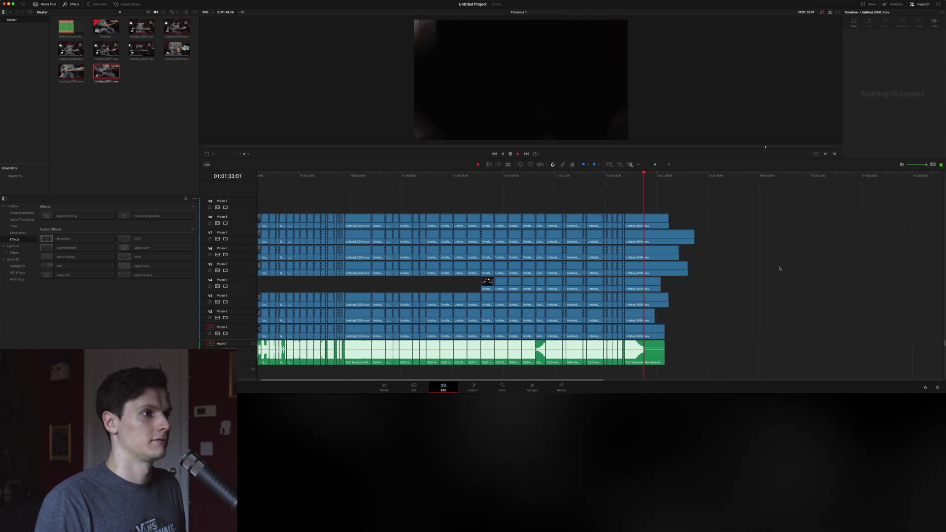
key("space")
- Look over the split points along the whole timeline and compare them with the Audio 1 waveform
scroll(778, 268, "right", 5)
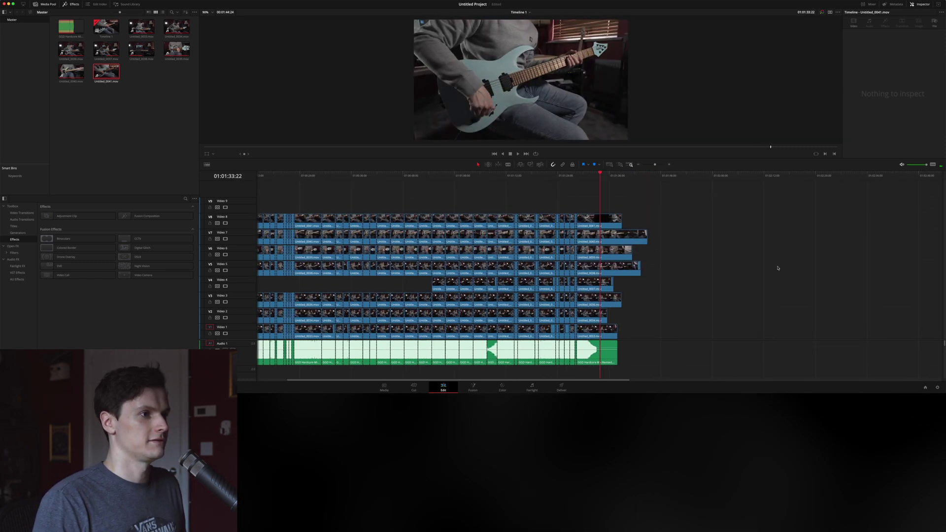
scroll(777, 268, "up", 5)
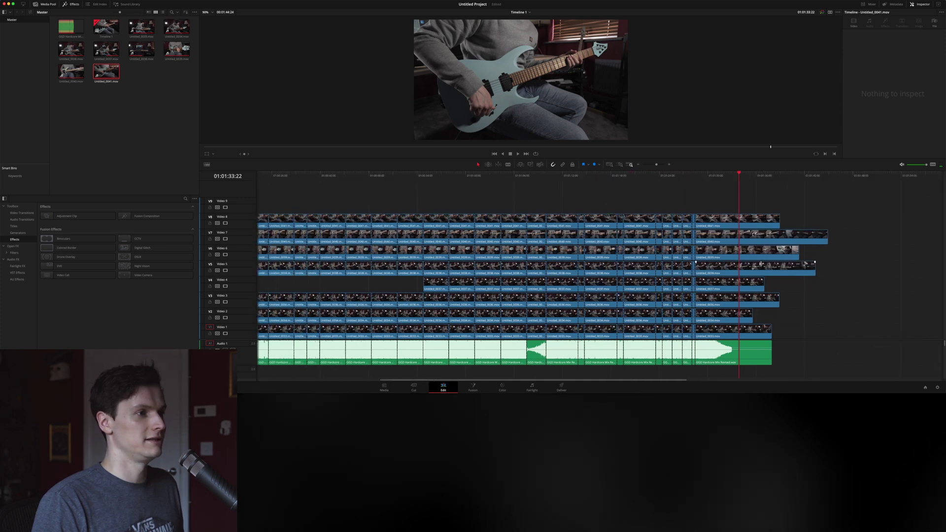
scroll(761, 264, "left", 20)
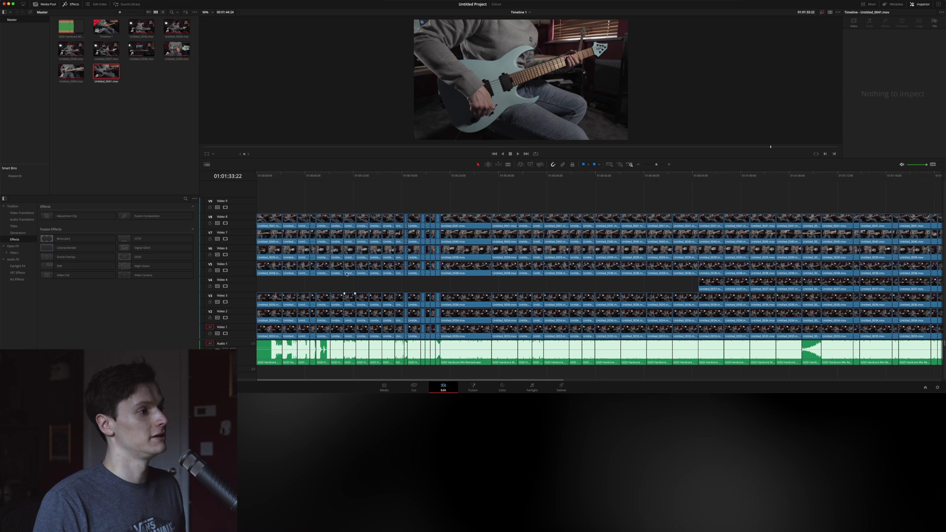
scroll(375, 191, "up", 4)
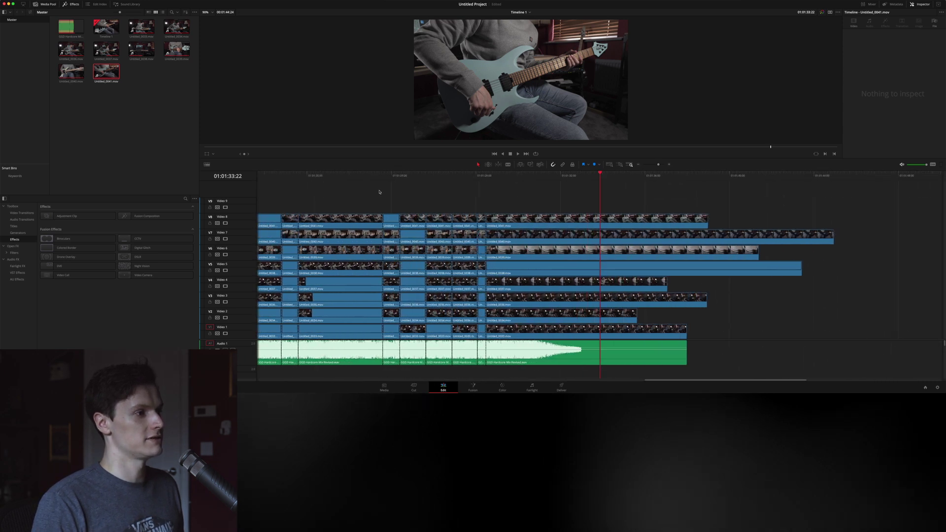
scroll(380, 191, "up", 3)
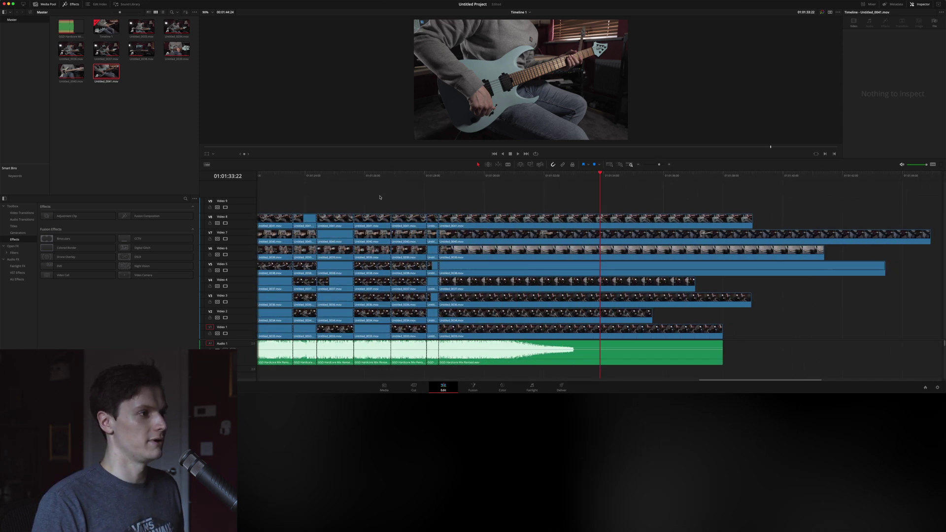
scroll(526, 201, "left", 8)
right_click(530, 202)
scroll(522, 201, "left", 12)
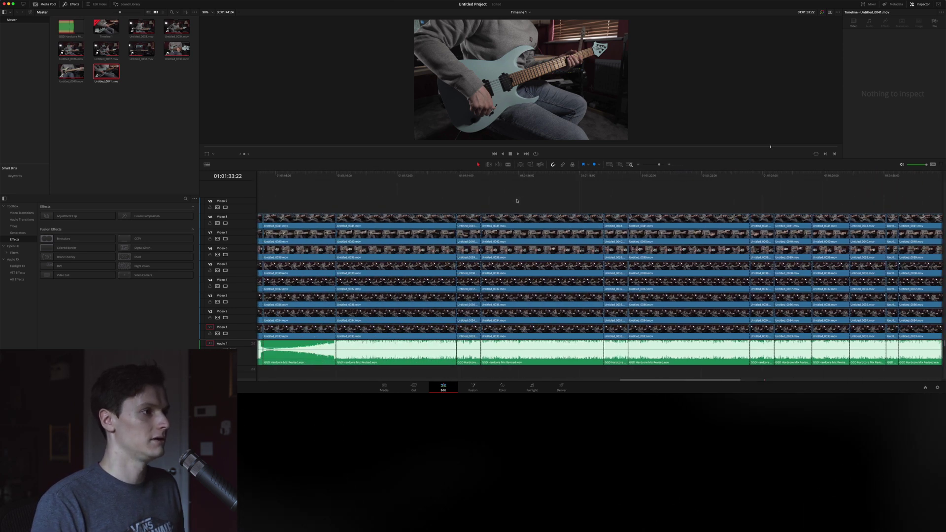
scroll(517, 201, "left", 20)
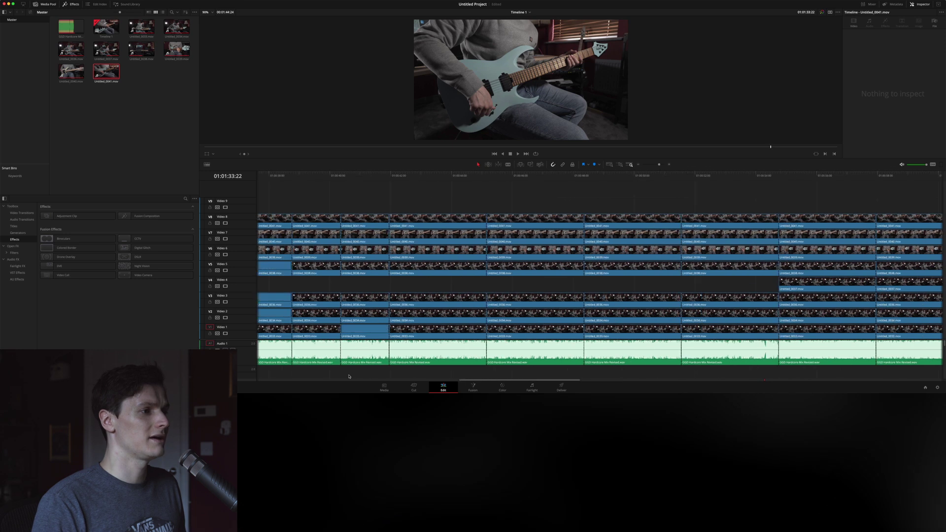
scroll(446, 381, "right", 20)
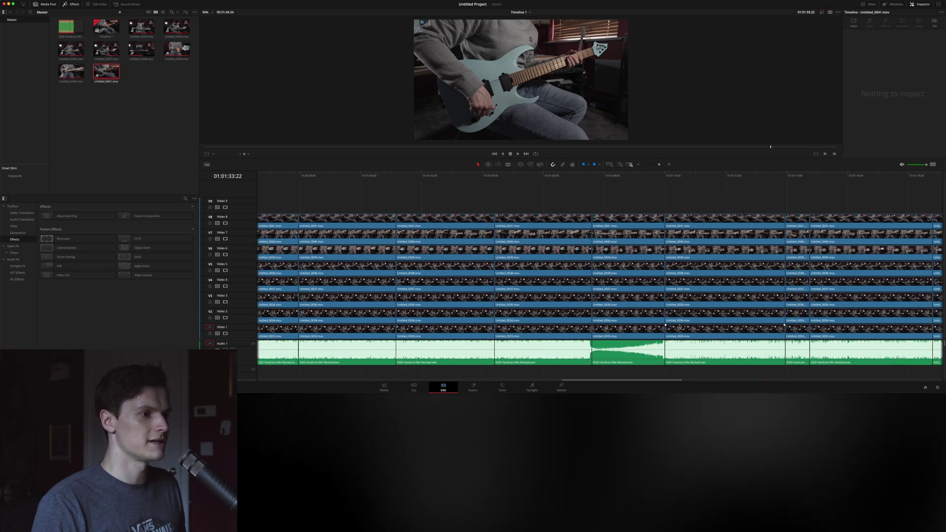
- Roll the Video 1 to Video 8 cuts after the volume swell slightly earlier, to where the full music re-enters just before 01:01:10:00
left_click(643, 175)
key("space")
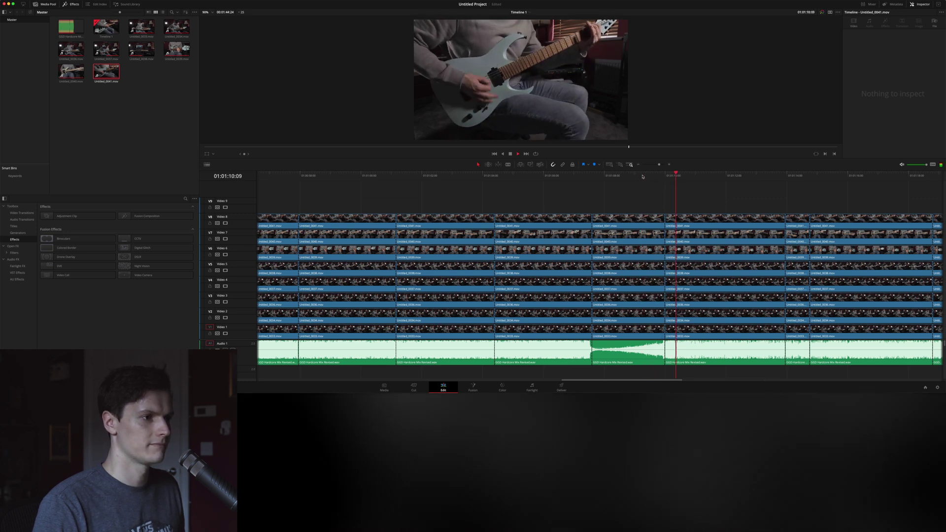
key("space")
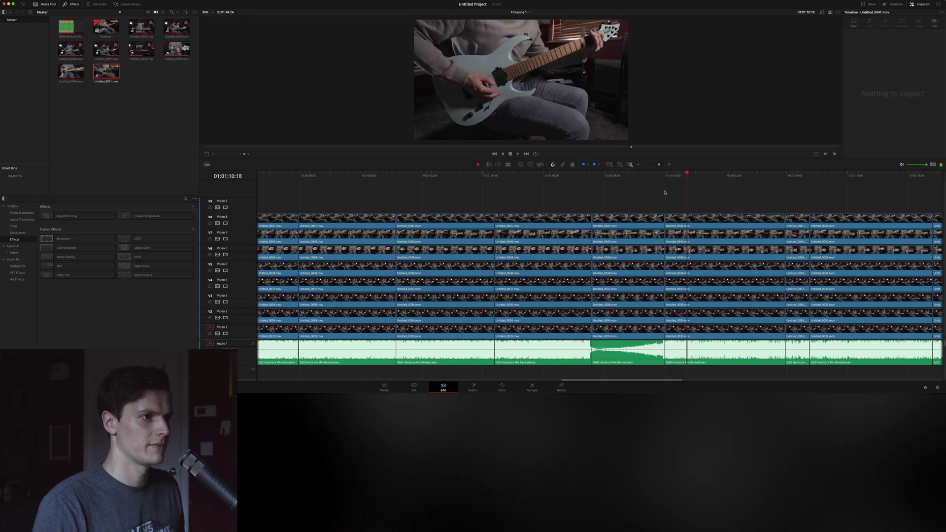
scroll(655, 187, "up", 2)
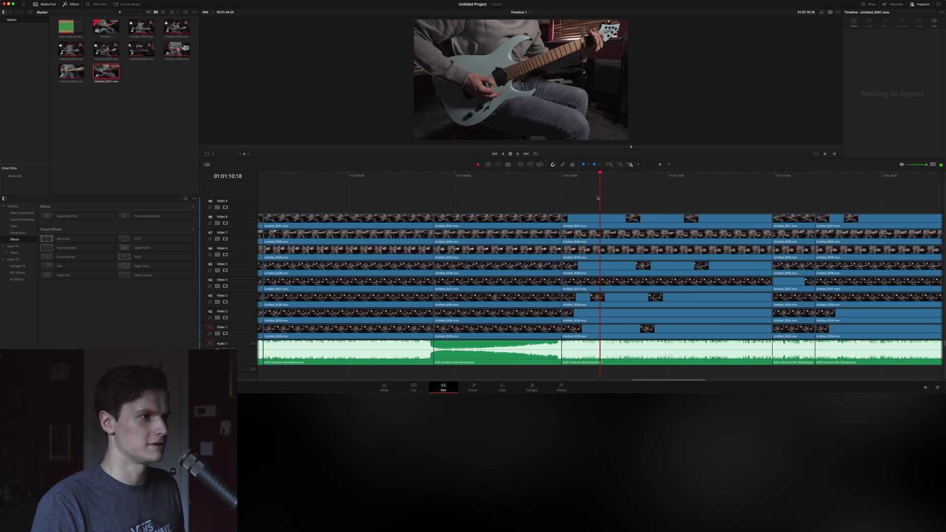
left_click_drag(539, 176, 555, 179)
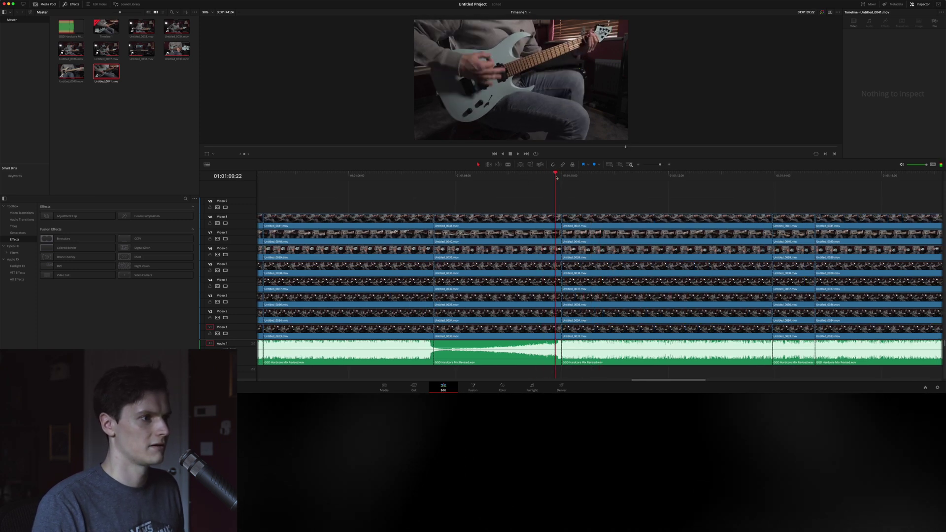
left_click_drag(556, 177, 558, 177)
left_click_drag(528, 207, 586, 338)
left_click_drag(561, 217, 558, 217)
- Roll the Video 1 to Video 8 cuts at the start of the volume swell earlier to 01:01:07:13
left_click(426, 175)
left_click_drag(426, 174, 430, 331)
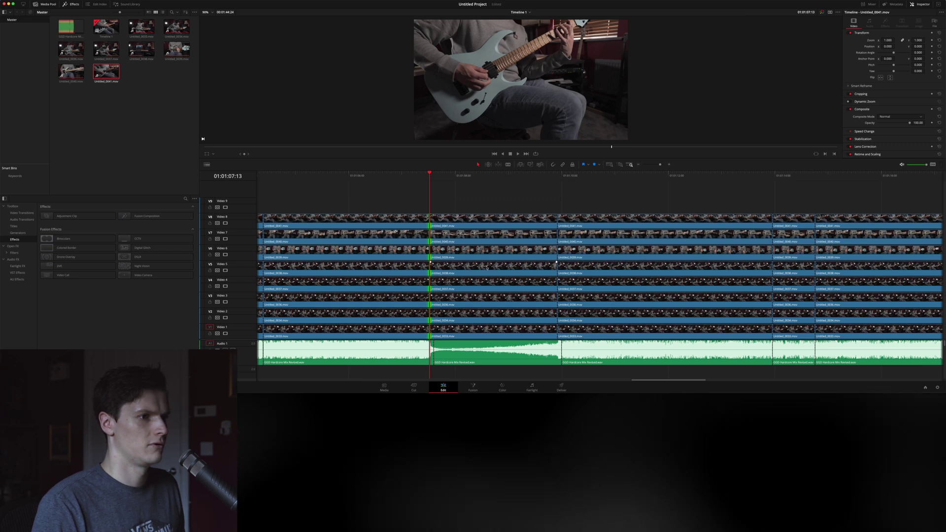
- Examine the remaining split points from the volume swell back to the timeline's start against the Audio 1 waveform
scroll(487, 267, "left", 10)
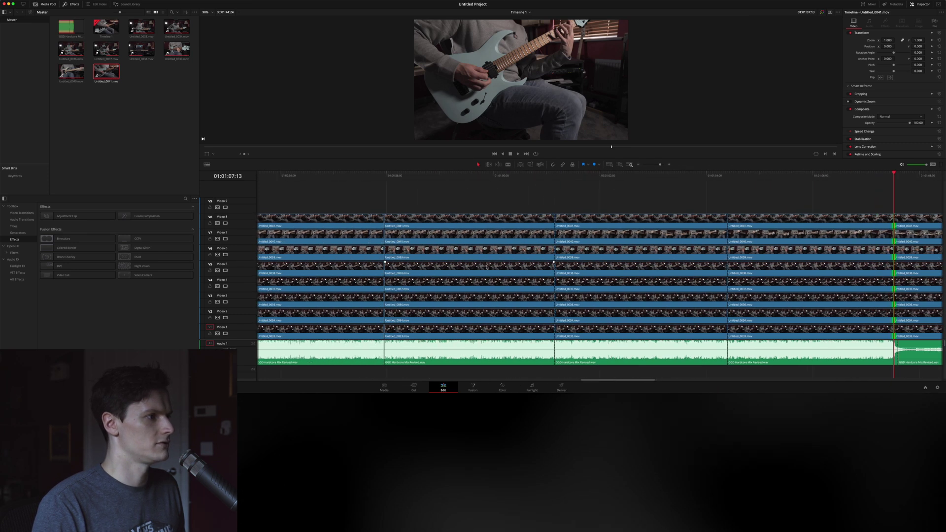
scroll(486, 268, "left", 10)
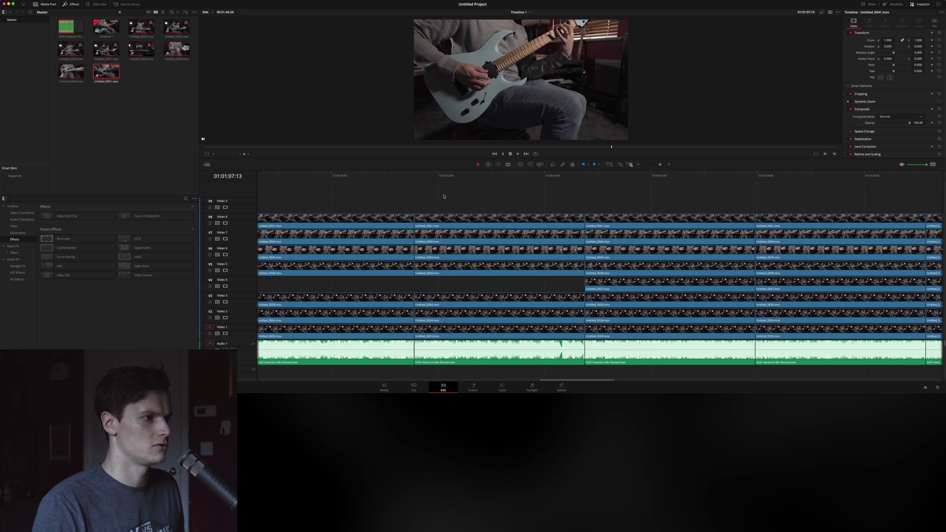
scroll(444, 196, "left", 10)
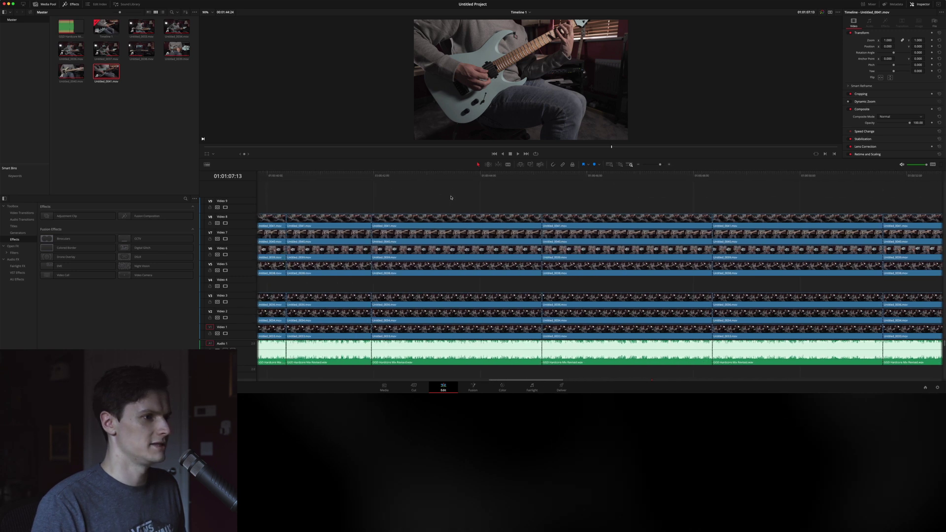
scroll(450, 197, "left", 10)
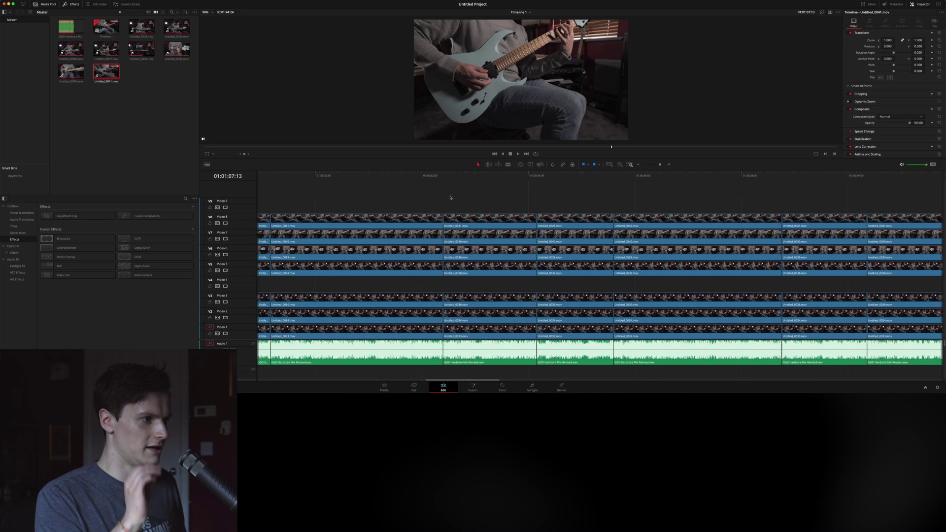
scroll(450, 197, "left", 1)
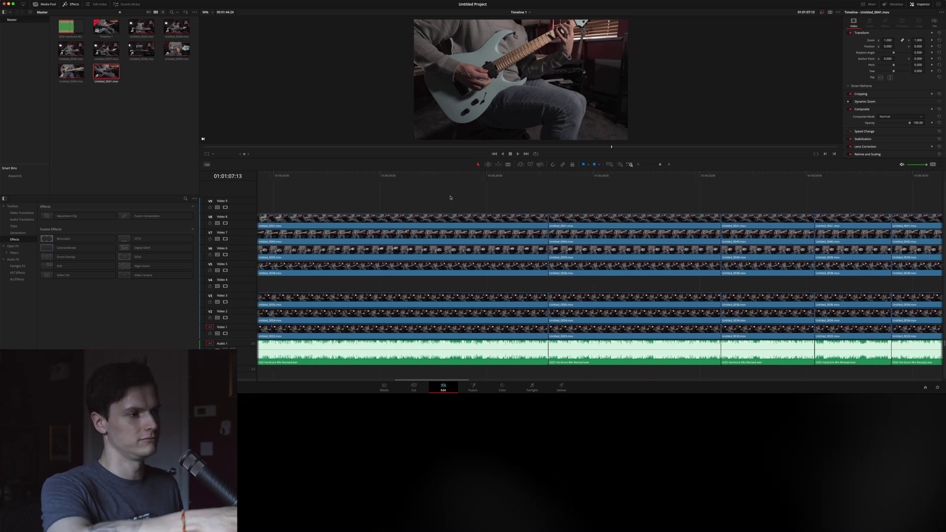
scroll(450, 197, "left", 4)
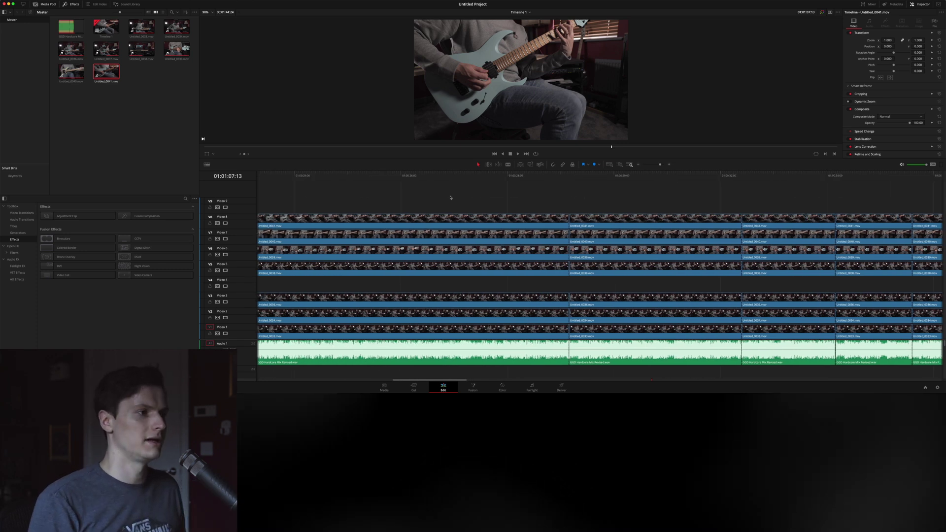
scroll(449, 197, "left", 5)
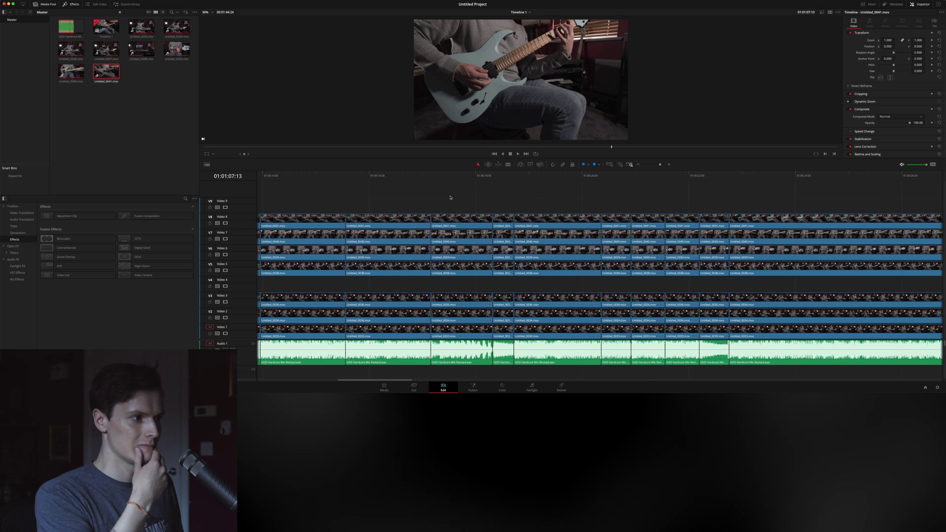
scroll(450, 198, "left", 4)
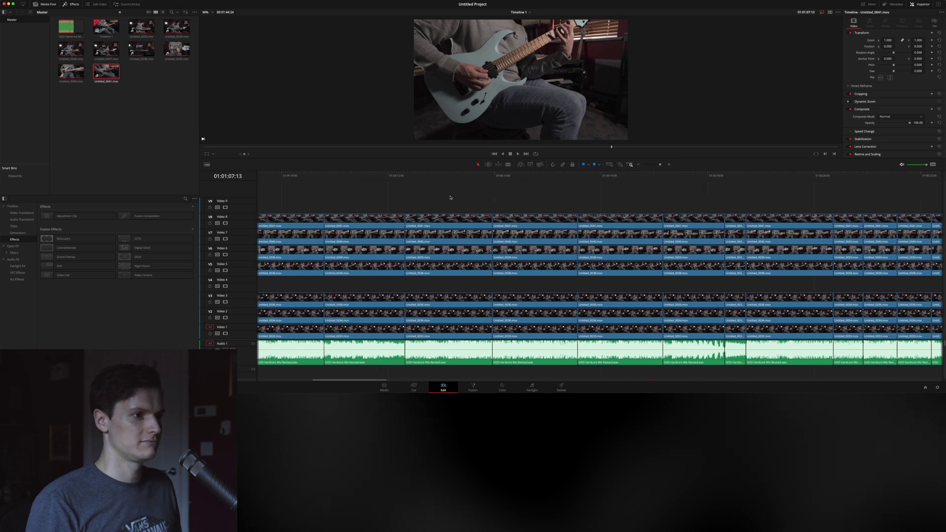
scroll(450, 198, "left", 5)
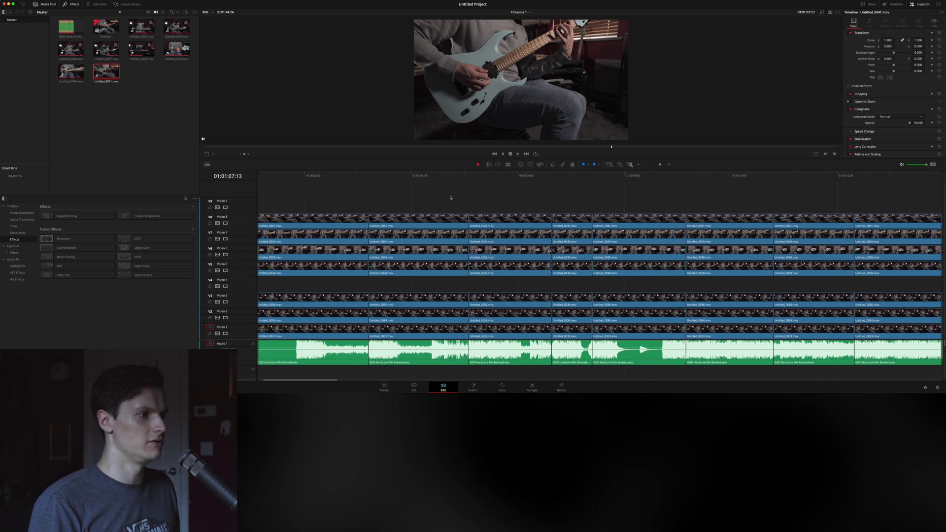
left_click(280, 349)
left_click(378, 209)
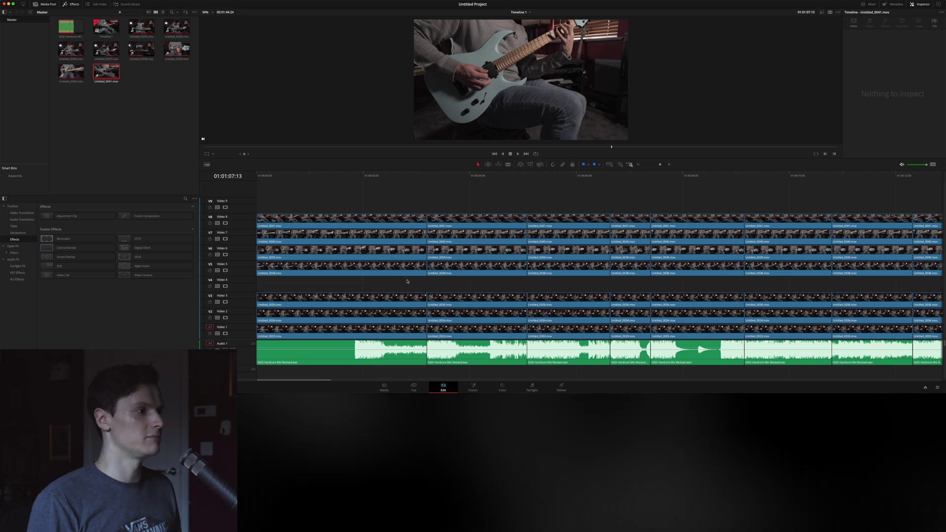
scroll(407, 282, "up", 3)
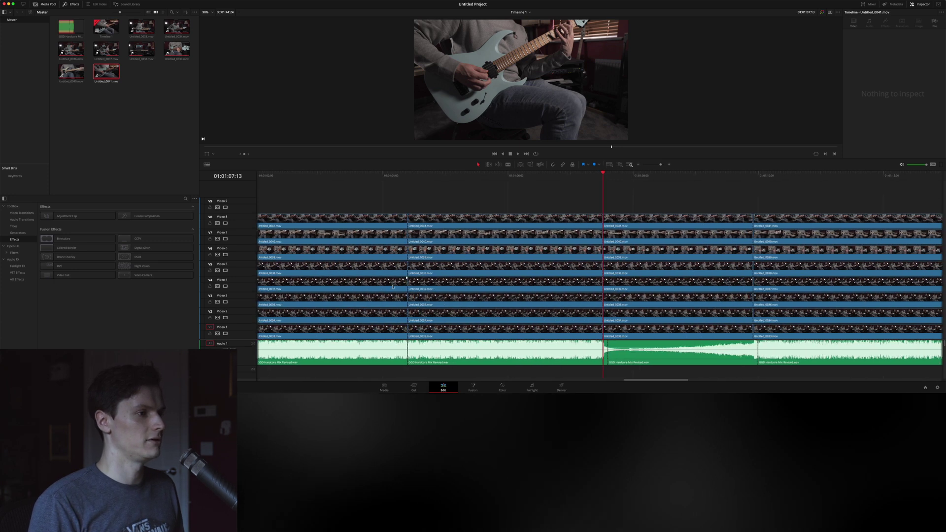
- Delete the opening segment's clips from Video 8, Video 7, Video 6 and Video 5 at the start of the timeline
scroll(407, 281, "left", 2)
scroll(599, 276, "left", 10)
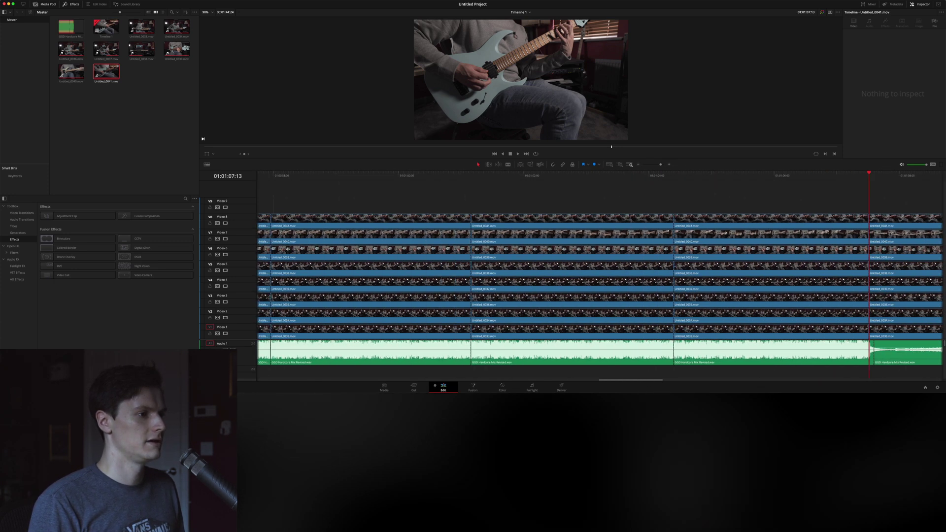
left_click_drag(418, 381, 274, 380)
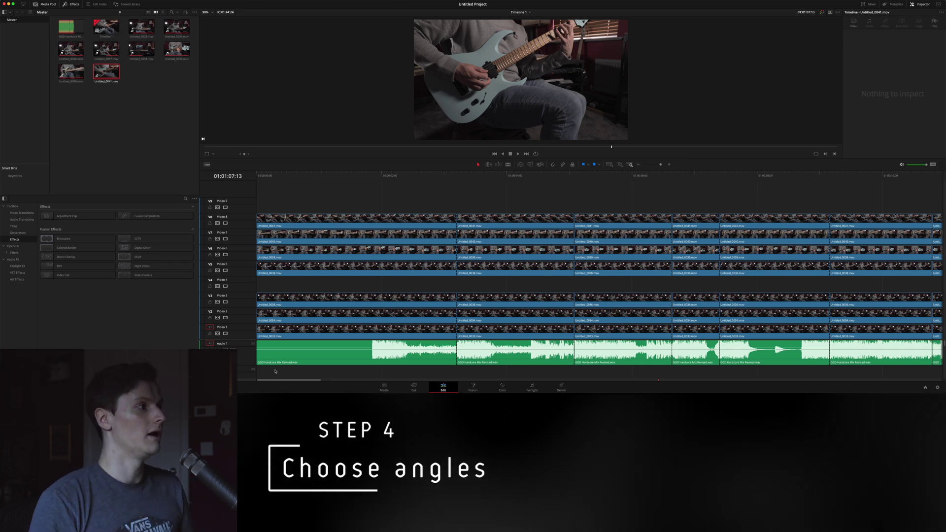
left_click(331, 173)
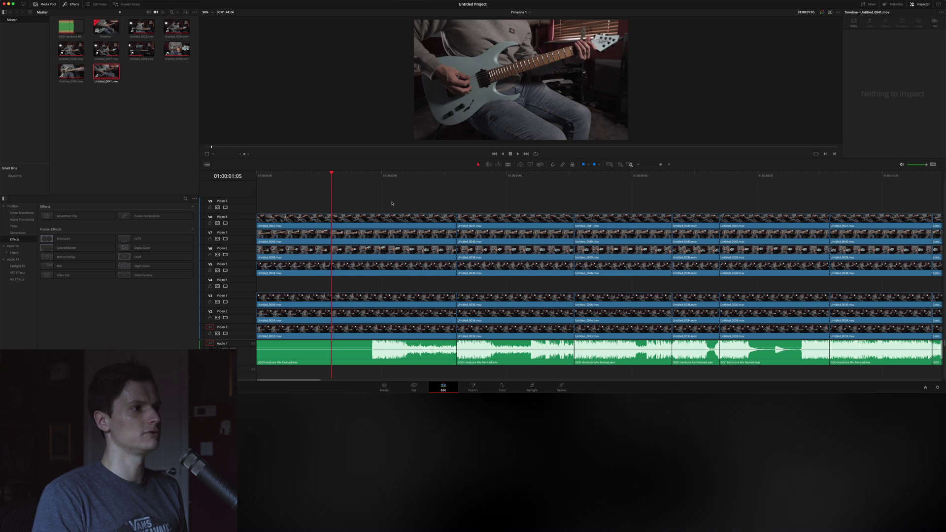
left_click(389, 220)
key("BackSpace")
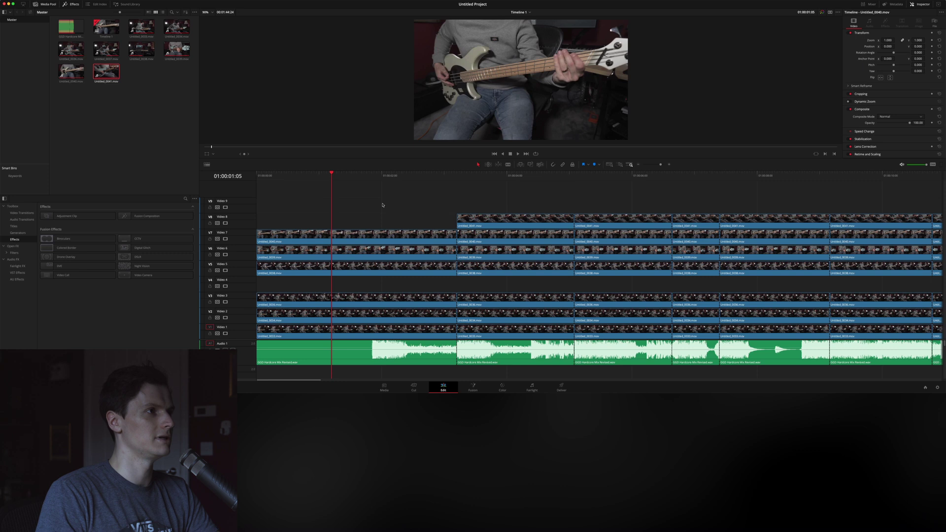
key("BackSpace")
key("BackSpace")
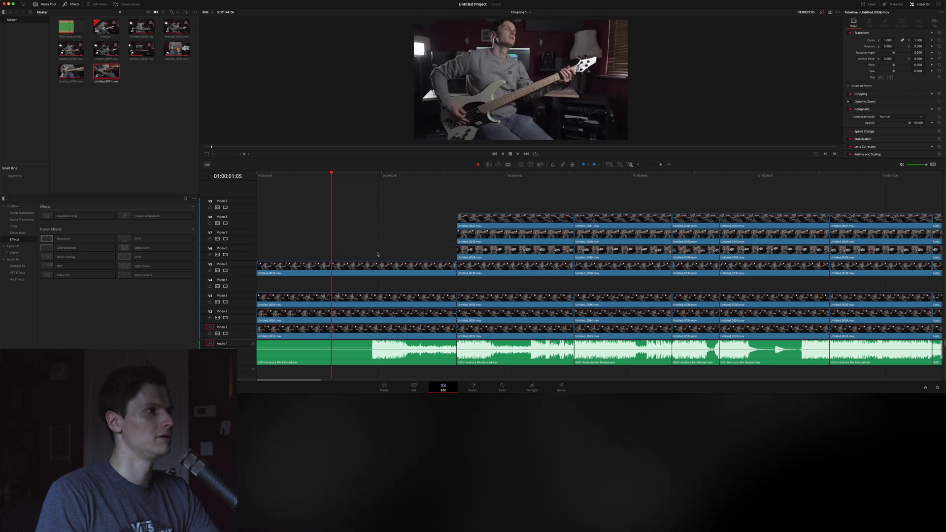
key("BackSpace")
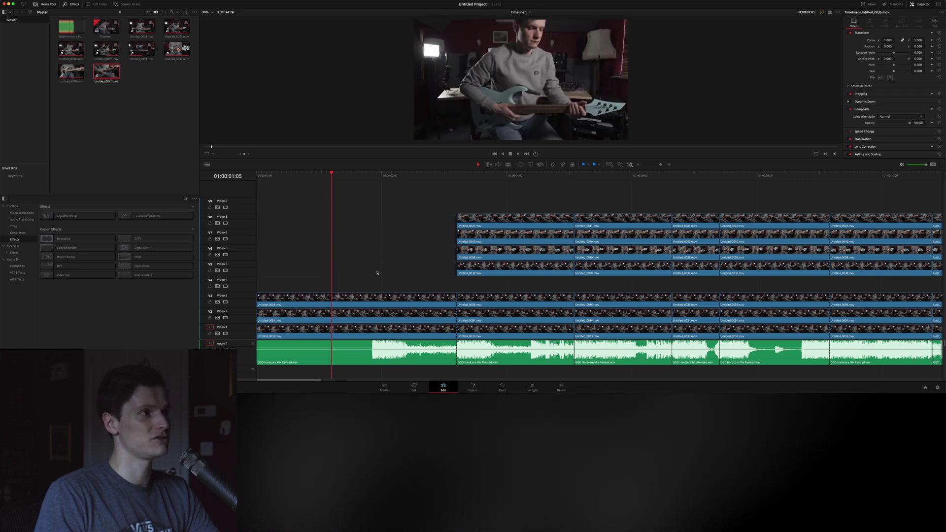
- Play the opening segment from the timeline start and delete its Video 3 clip
left_click(349, 257)
key("Home")
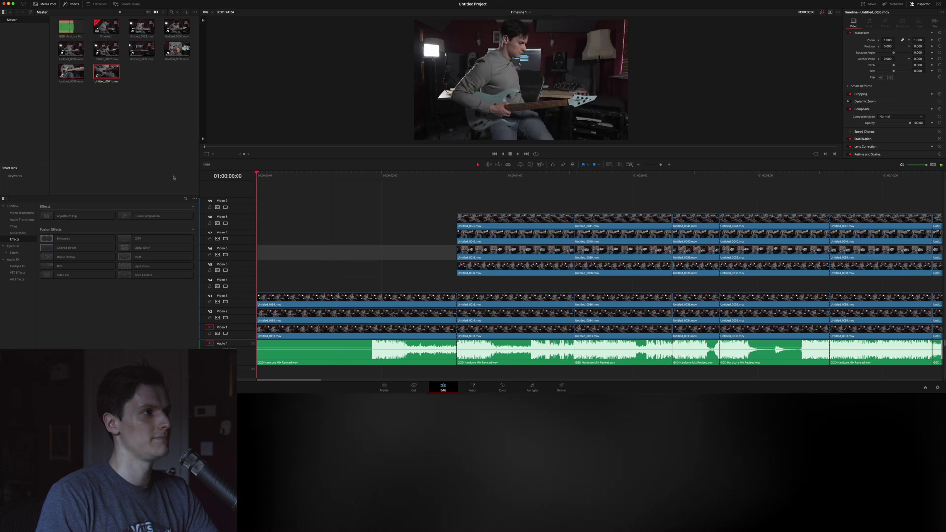
left_click(320, 232)
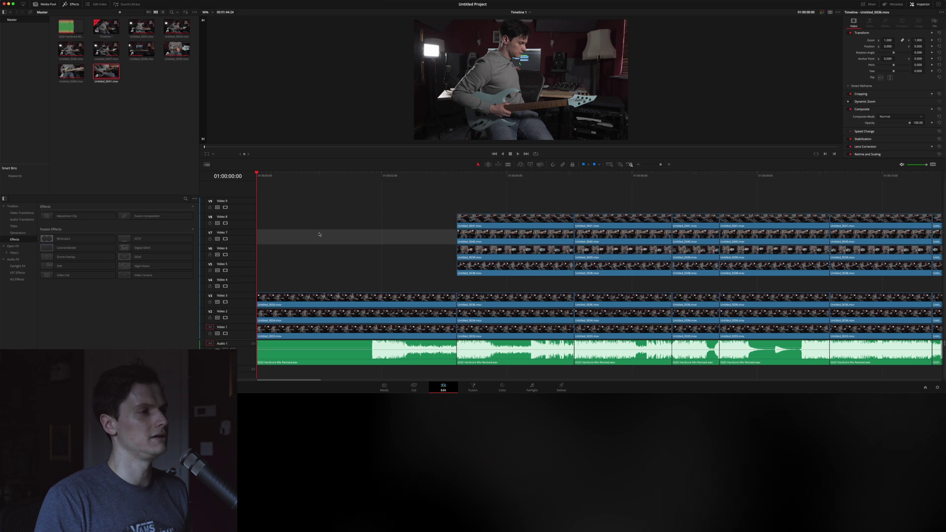
key("space")
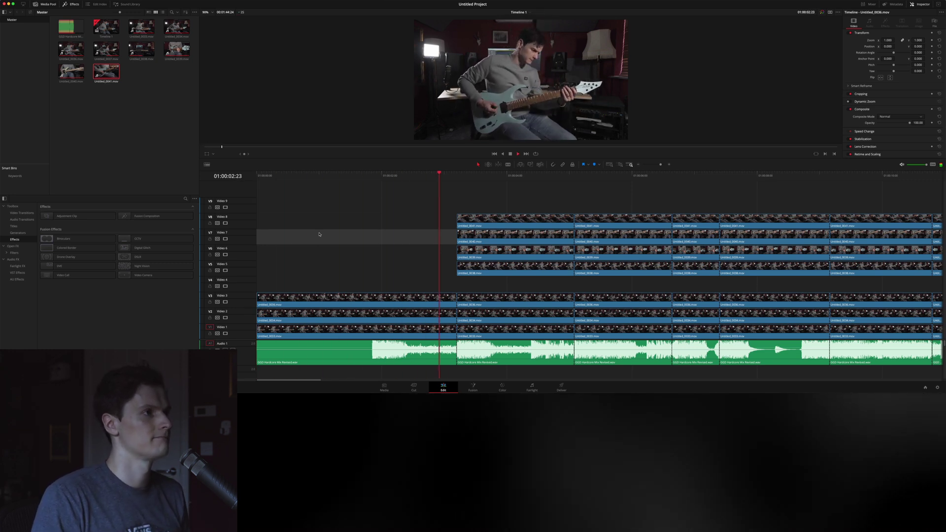
key("space")
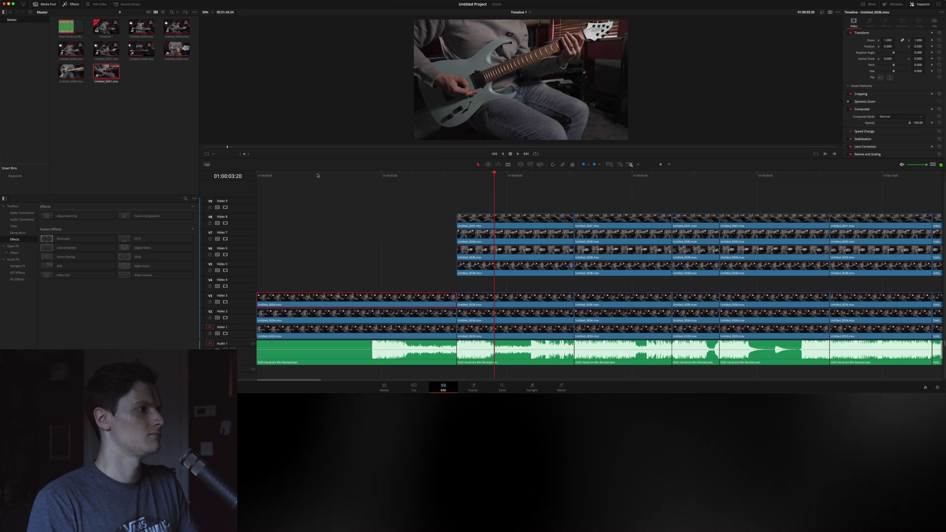
key("Delete")
- Replay the opening segment and delete its Video 1 clip, keeping Video 2 as the opening angle
left_click(317, 175)
key("Home")
key("space")
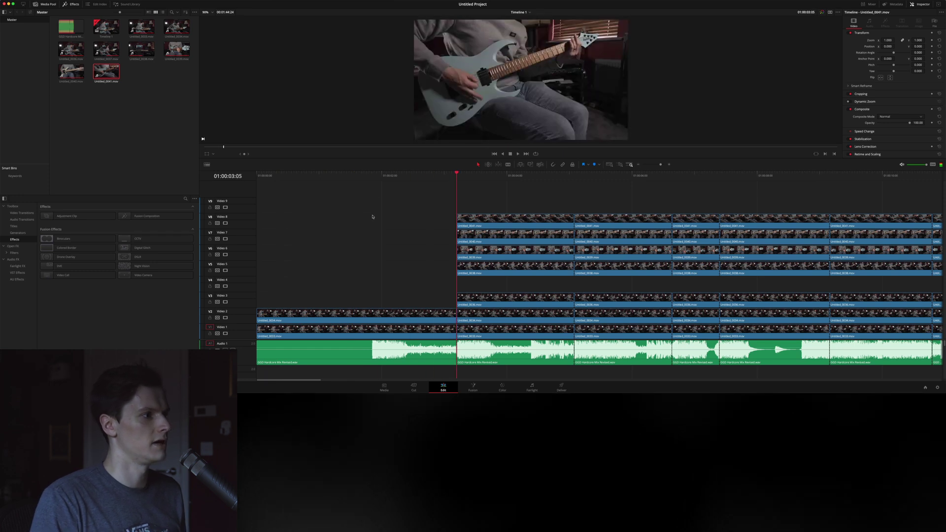
left_click(335, 331)
key("Delete")
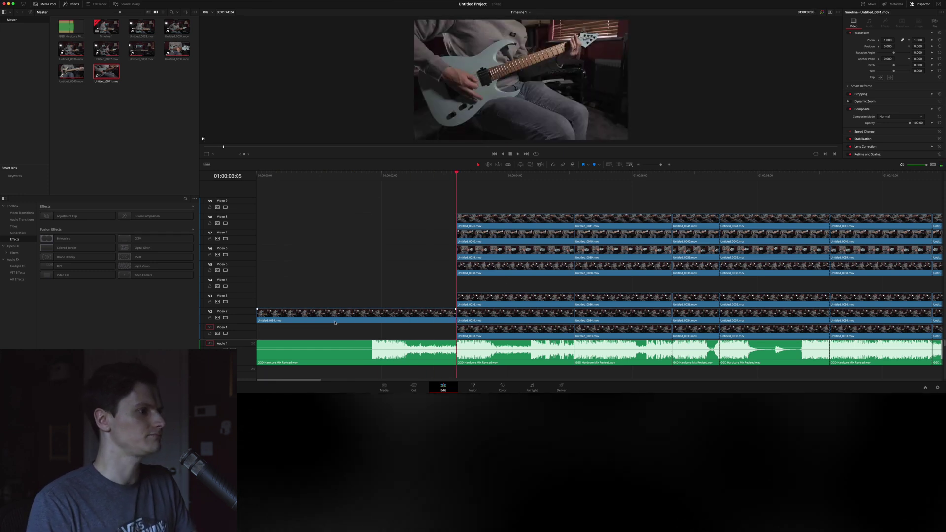
left_click(367, 269)
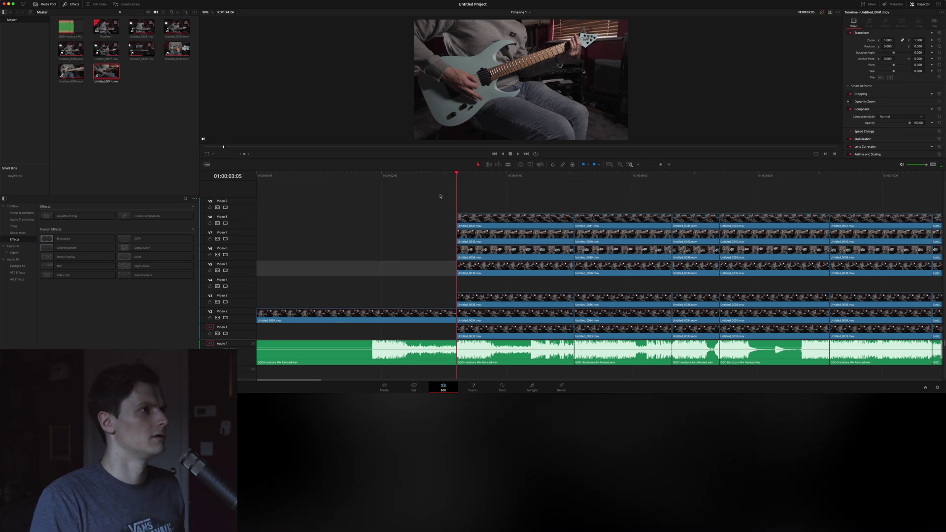
- Play into the second segment, starting at 01:00:03:05, and delete its clips from Video 8, Video 7 and Video 6
left_click(439, 196)
key("Home")
key("space")
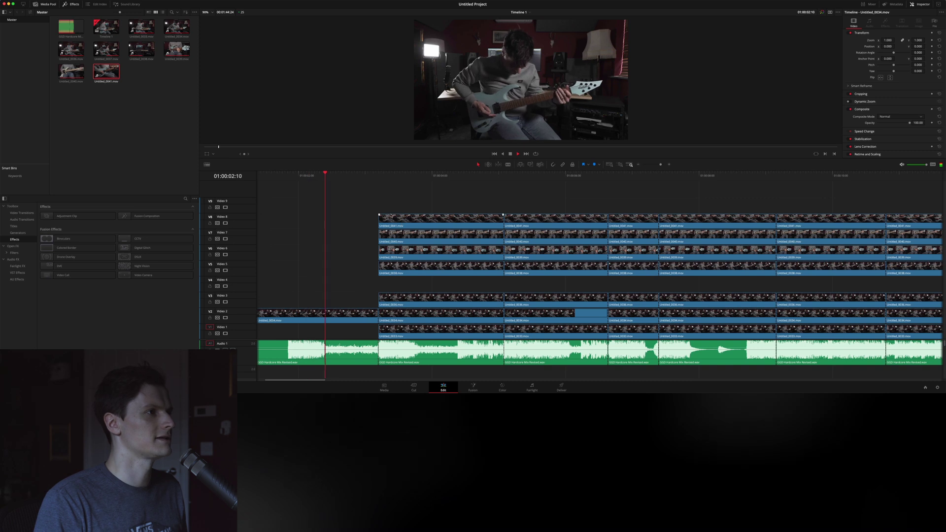
key("space")
left_click(407, 223)
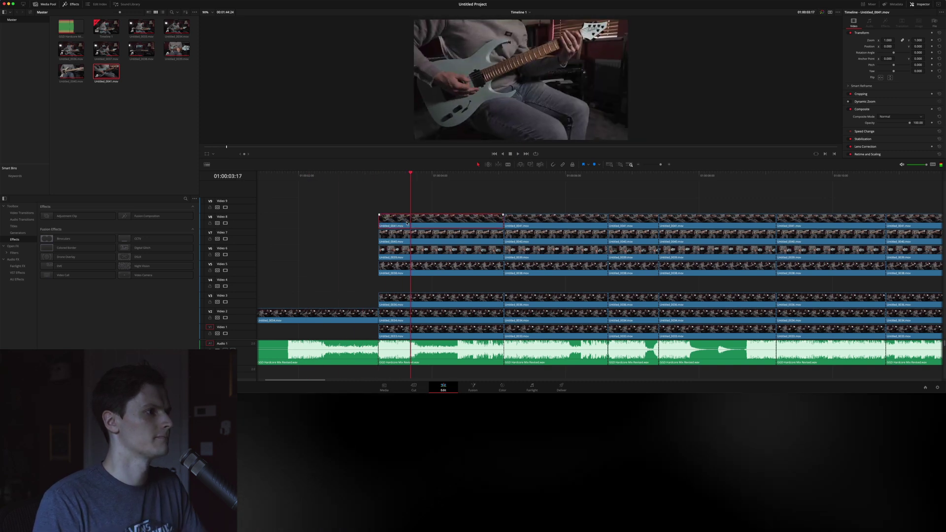
key("Delete")
left_click(407, 236)
key("Delete")
left_click(407, 249)
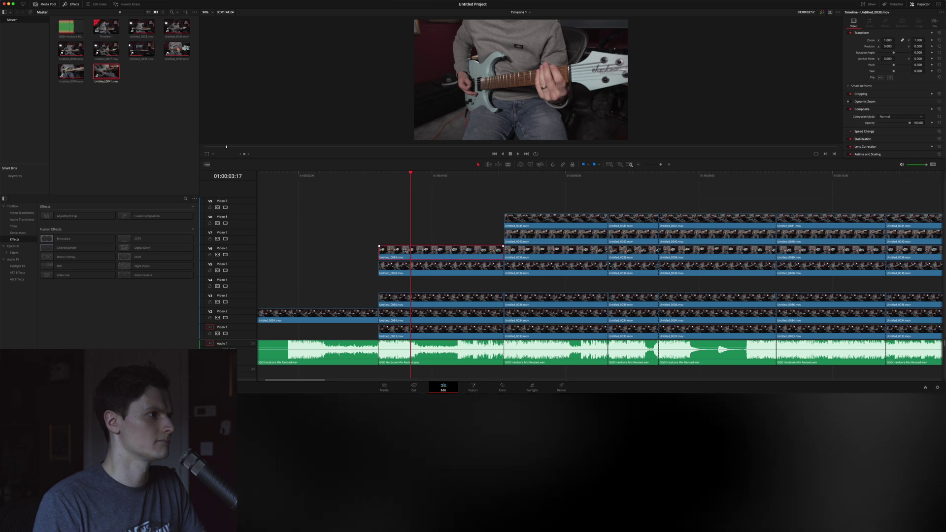
key("Delete")
- Preview the transition into the second segment and delete its Video 5, Video 3 and Video 1 clips, keeping only Video 2
left_click(345, 186)
key("space")
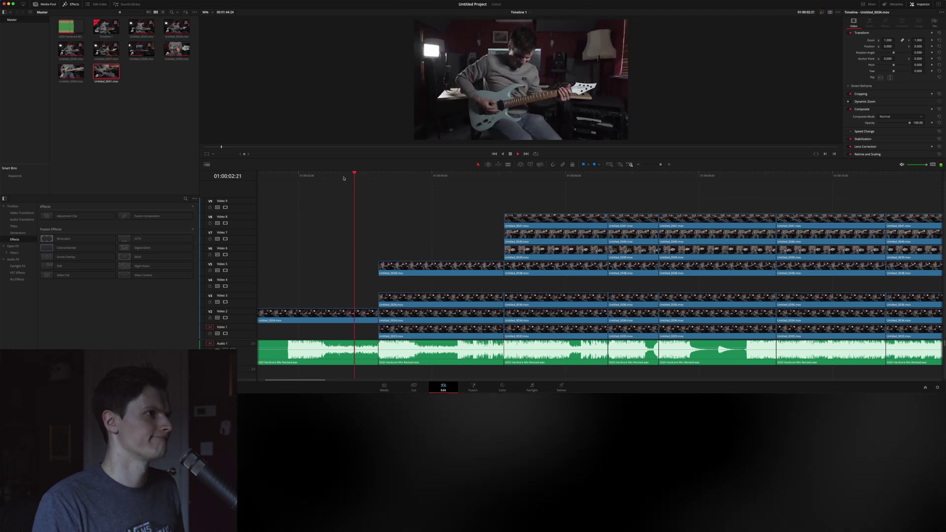
key("Delete")
left_click(348, 177)
key("space")
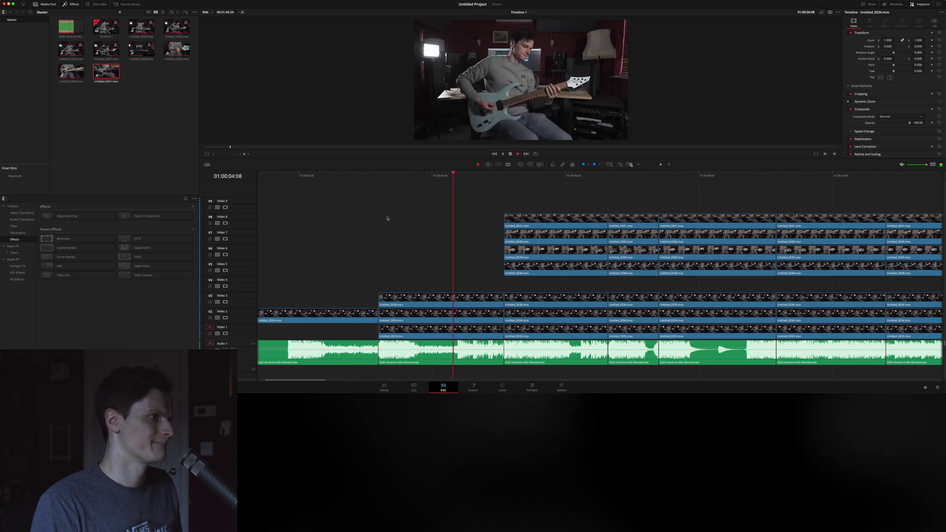
key("space")
left_click(418, 297)
key("Delete")
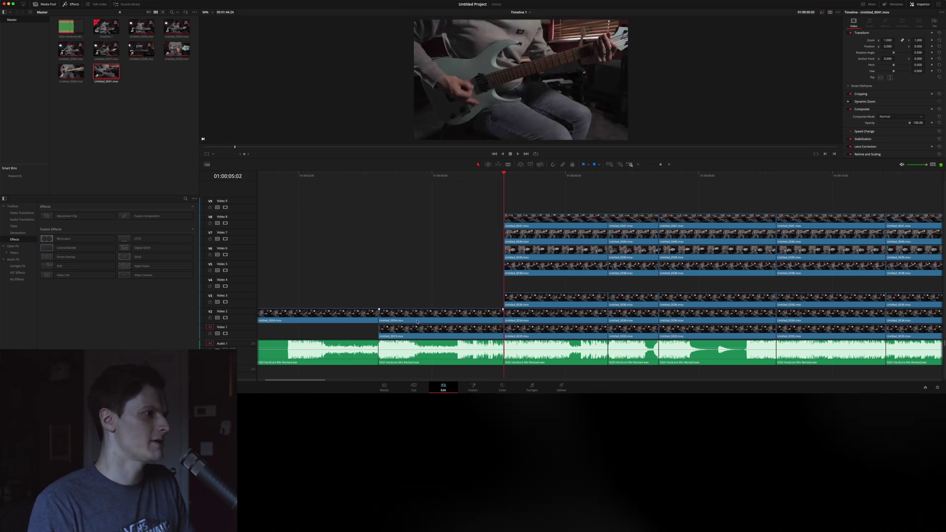
key("Delete")
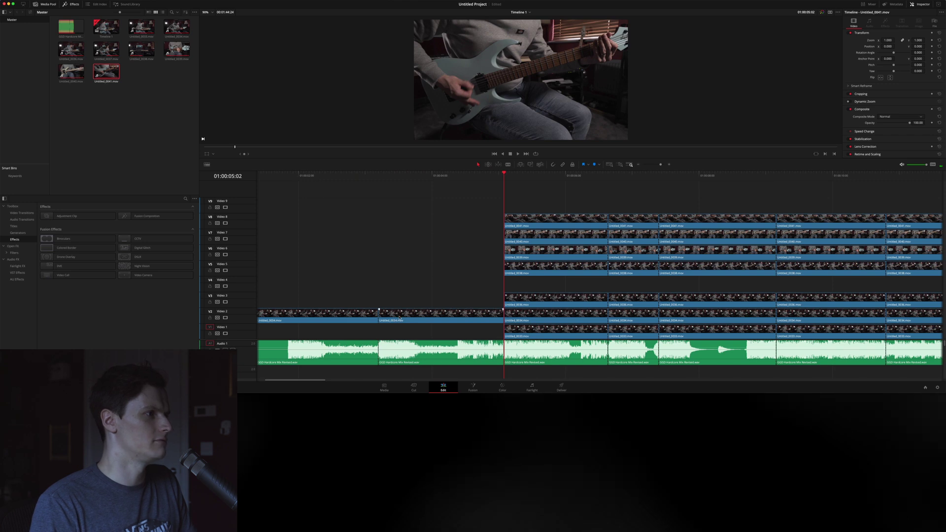
- Increase the transform Zoom of the second segment's Video 2 clip slightly and play back the punch-in from 01:00:02:03
left_click(296, 175)
key("space")
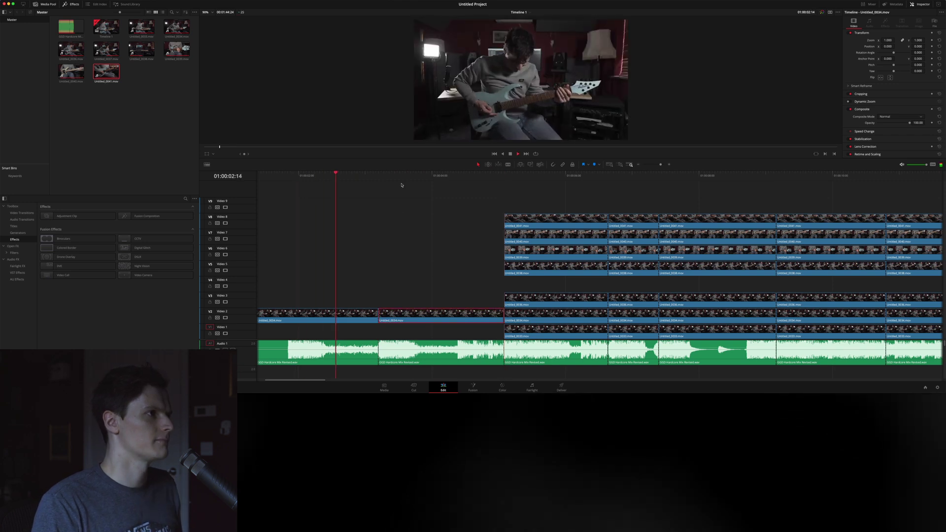
key("space")
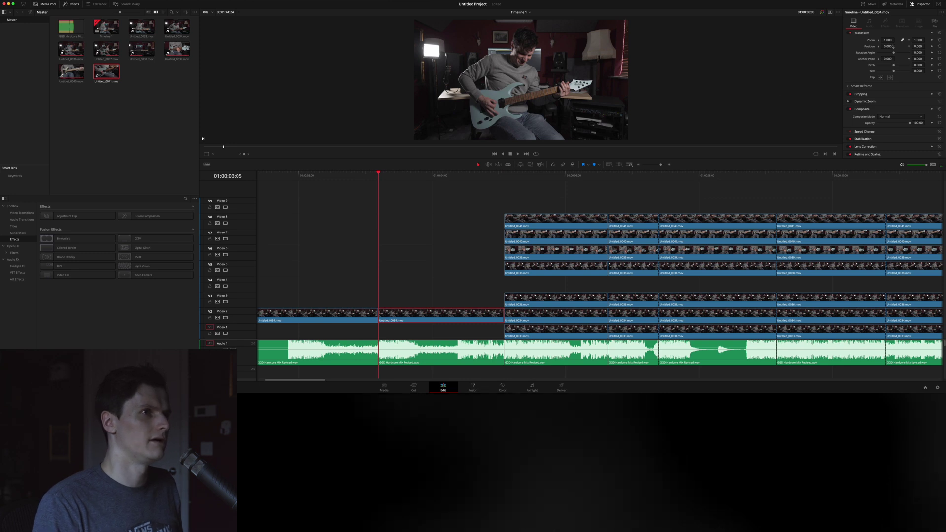
left_click_drag(873, 44, 880, 45)
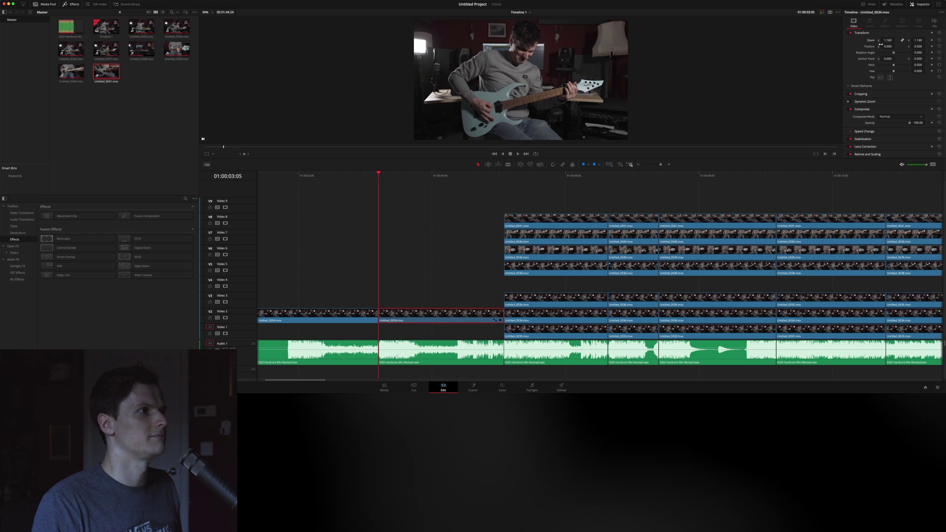
left_click(625, 291)
left_click(305, 175)
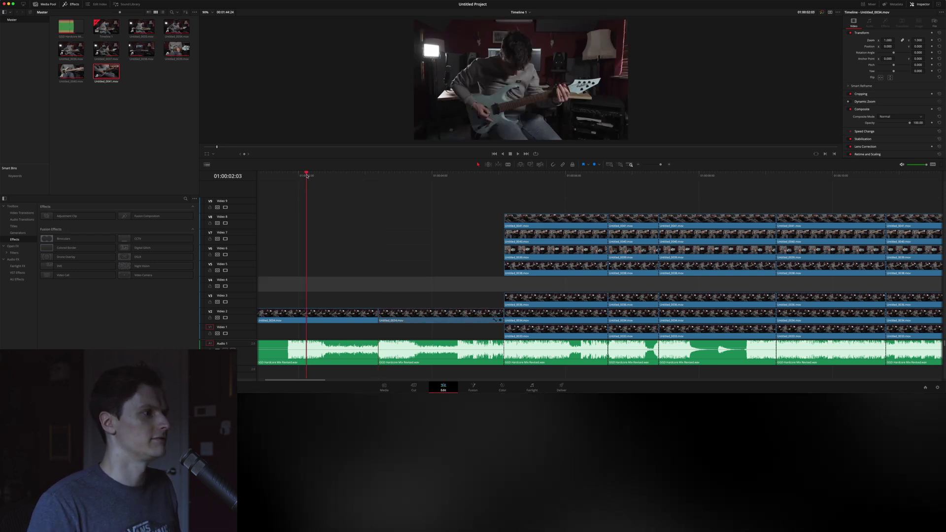
key("space")
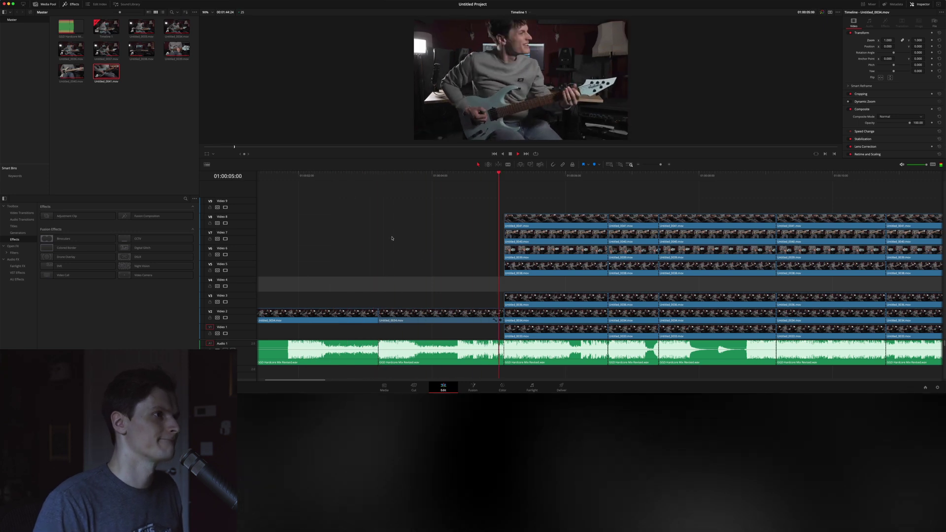
key("space")
- Play on through the third segment and delete the fourth segment's Video 8 clip
key("space")
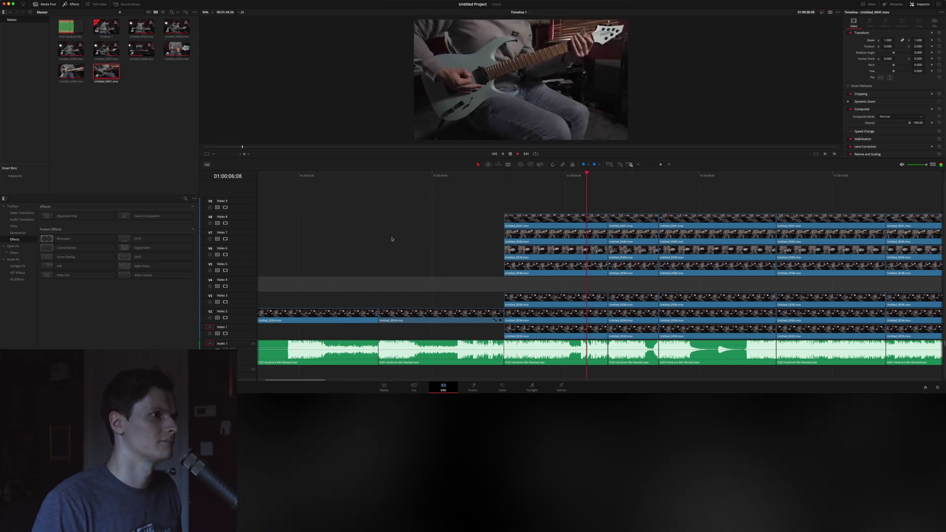
key("space")
left_click(621, 222)
key("BackSpace")
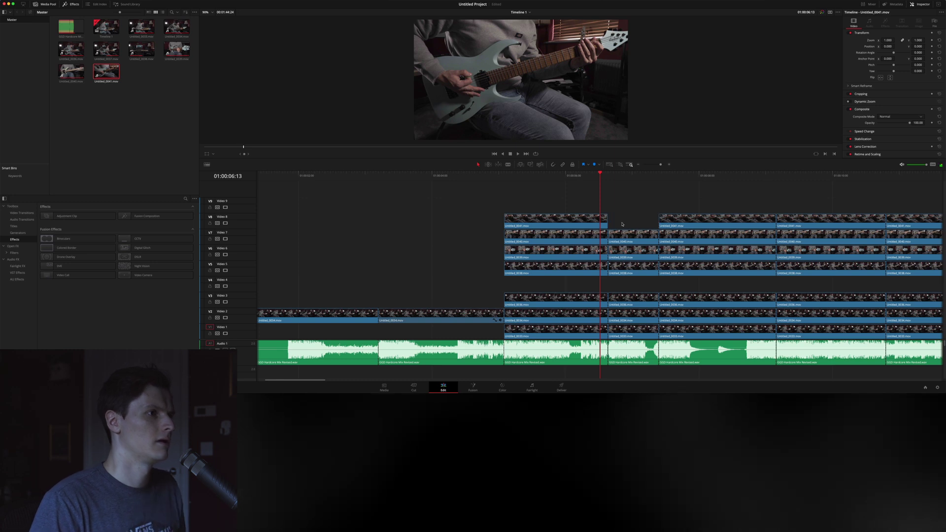
- Review the third segment from 01:00:05:02 and delete its Video 8 and Video 7 clips to use the Video 6 close-up
key("space")
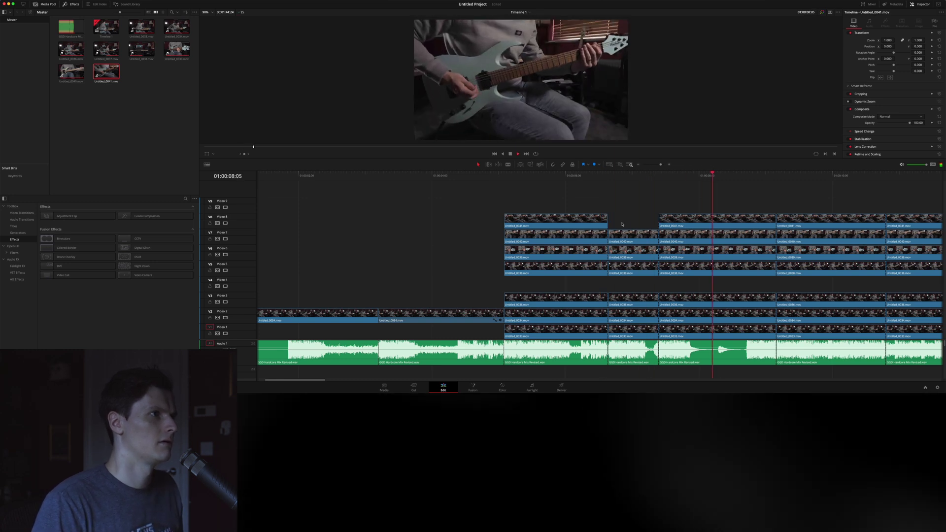
left_click(503, 180)
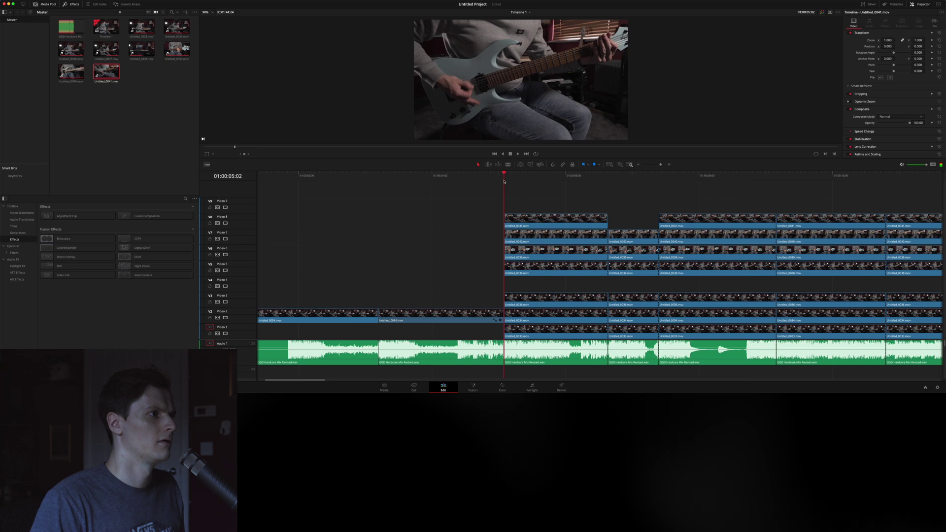
key("space")
left_click(530, 220)
key("Delete")
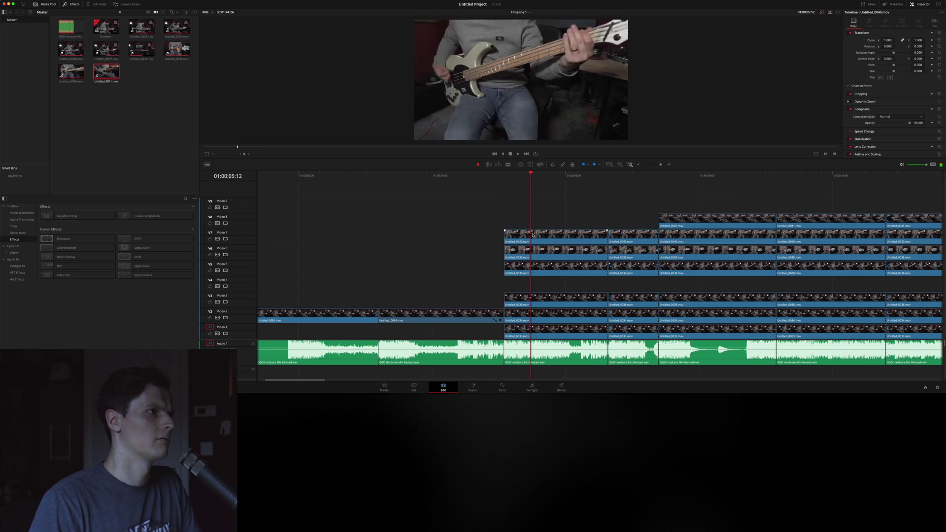
left_click(532, 235)
key("Delete")
key("space")
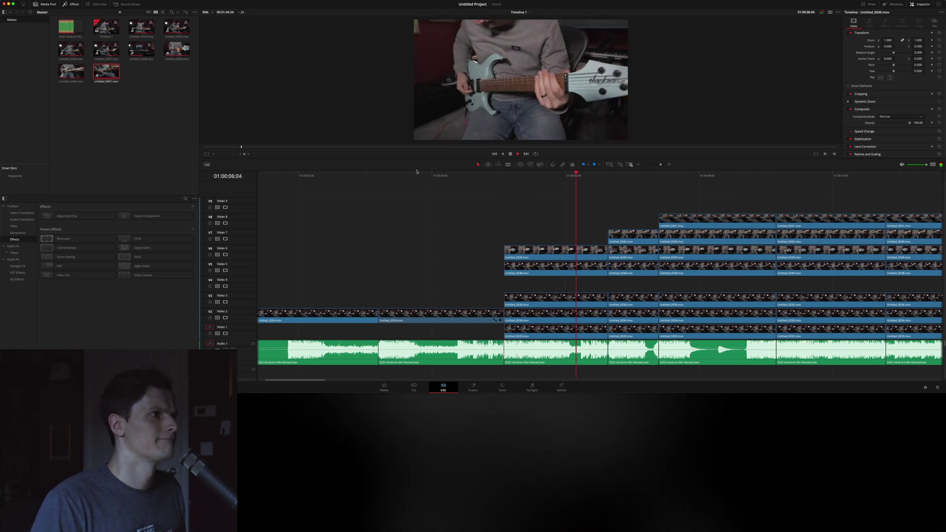
- Play the cuts into the fourth segment, delete its Video 7 and Video 6 clips, and preview the Video 5 angle
left_click(394, 174)
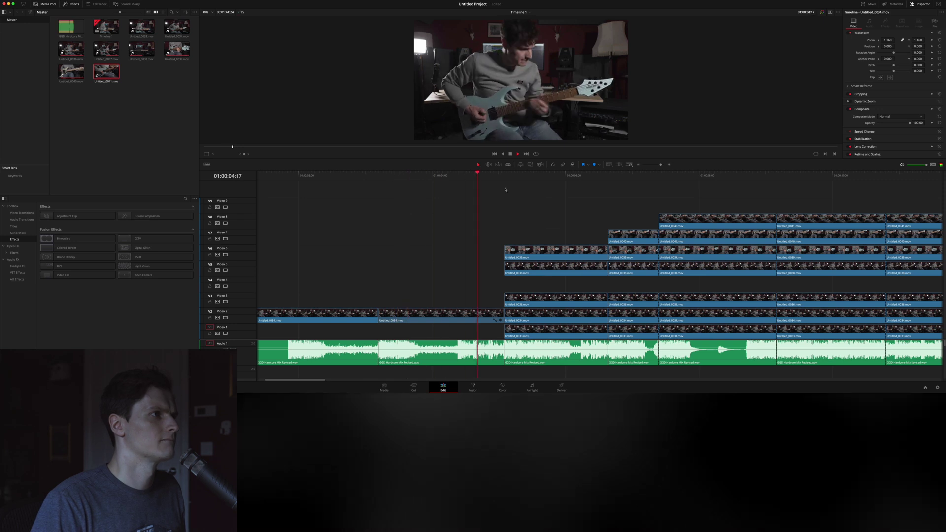
key("space")
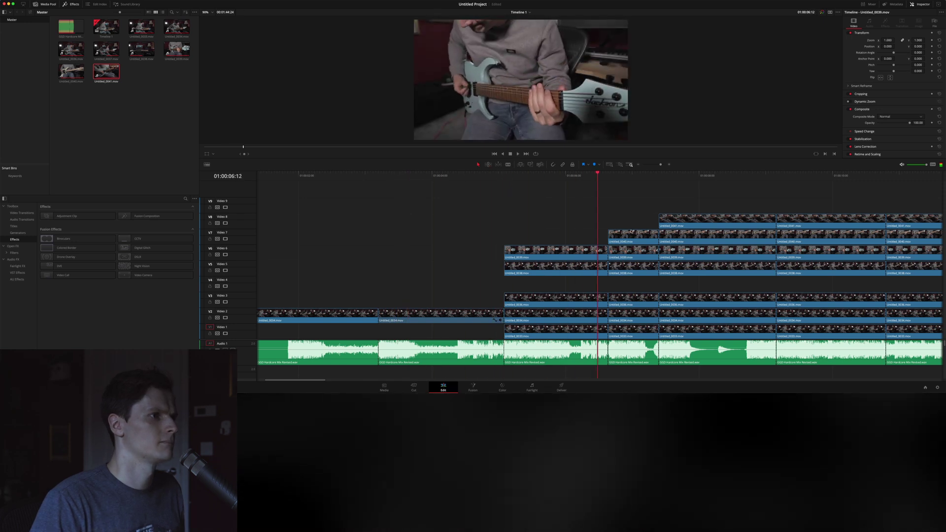
left_click(632, 231)
key("Delete")
left_click(625, 250)
key("Delete")
key("space")
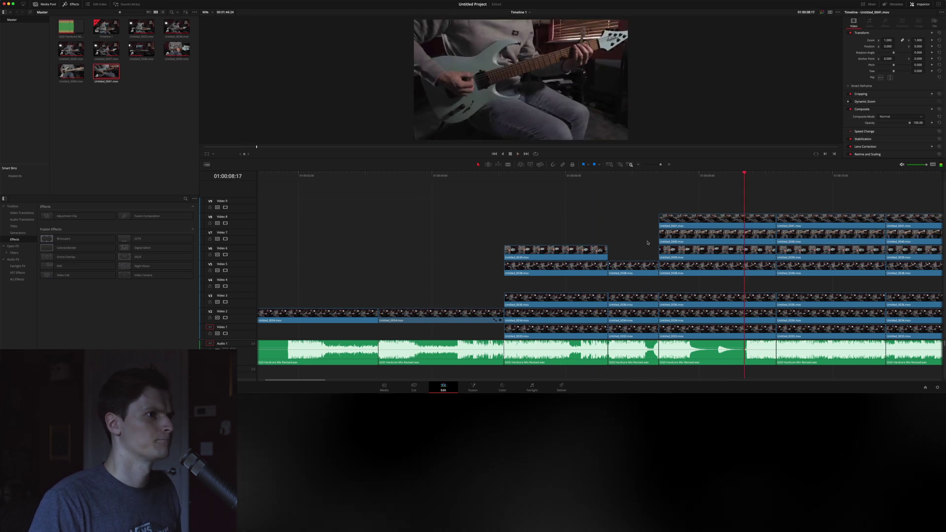
left_click(463, 175)
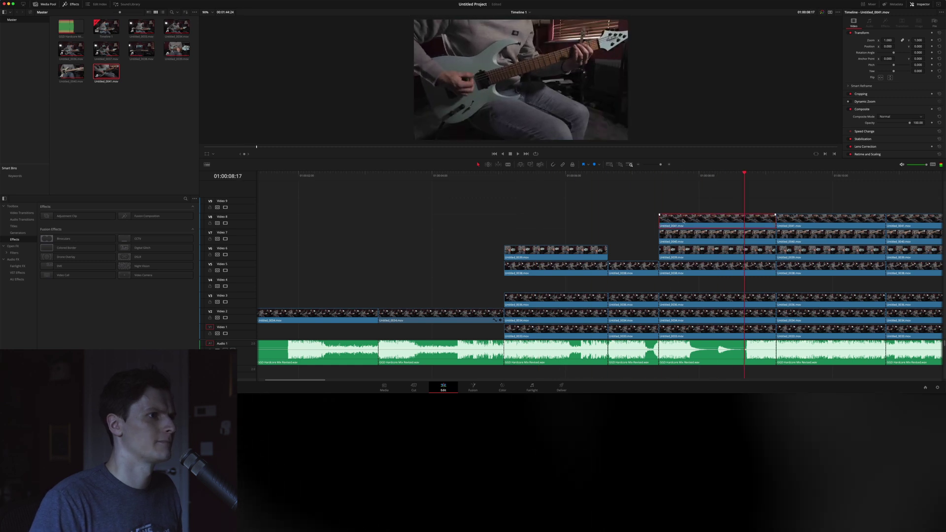
- Delete the fifth segment's Video 8, Video 7 and Video 6 clips to use the Video 5 bass angle
key("Delete")
left_click(690, 234)
key("Delete")
left_click(690, 250)
key("Delete")
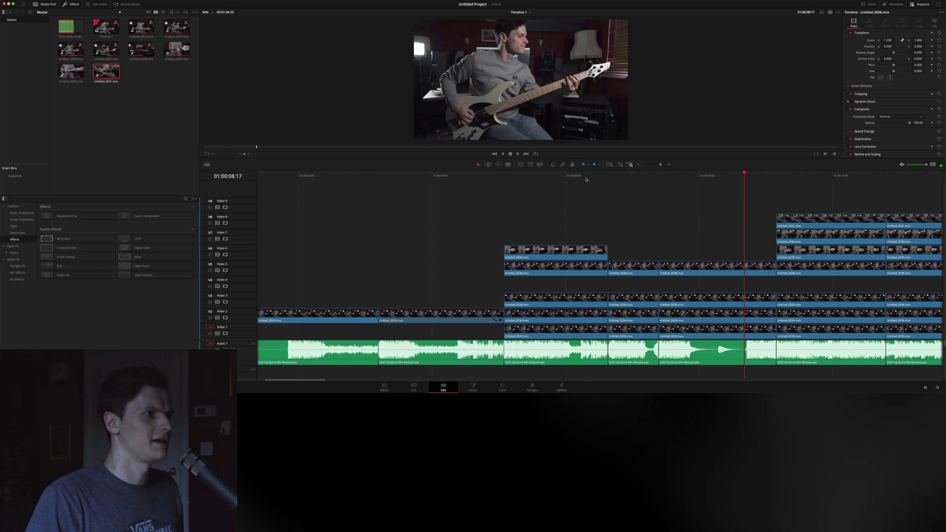
- Play back the cut into the fifth segment and slightly increase the transform Zoom of its Video 5 clip
left_click(586, 177)
key("space")
scroll(591, 271, "right", 3)
left_click(592, 273)
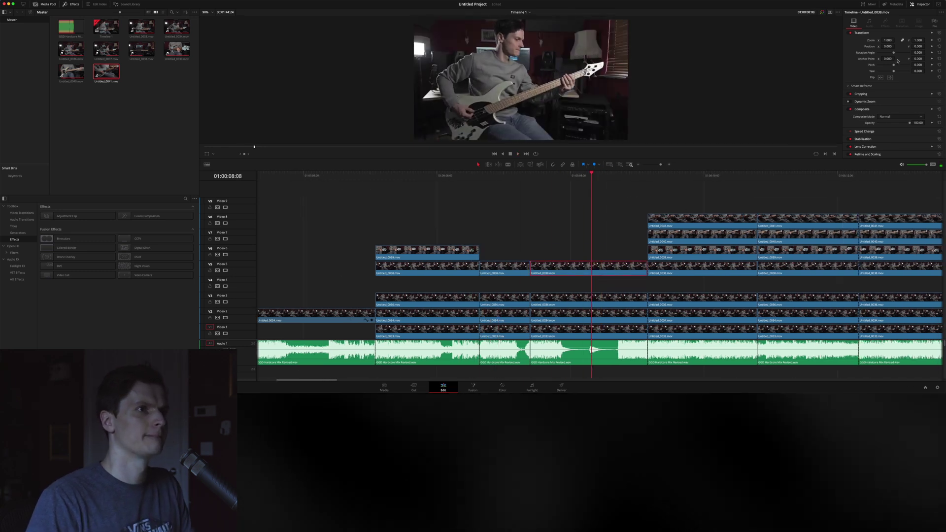
left_click_drag(887, 40, 896, 39)
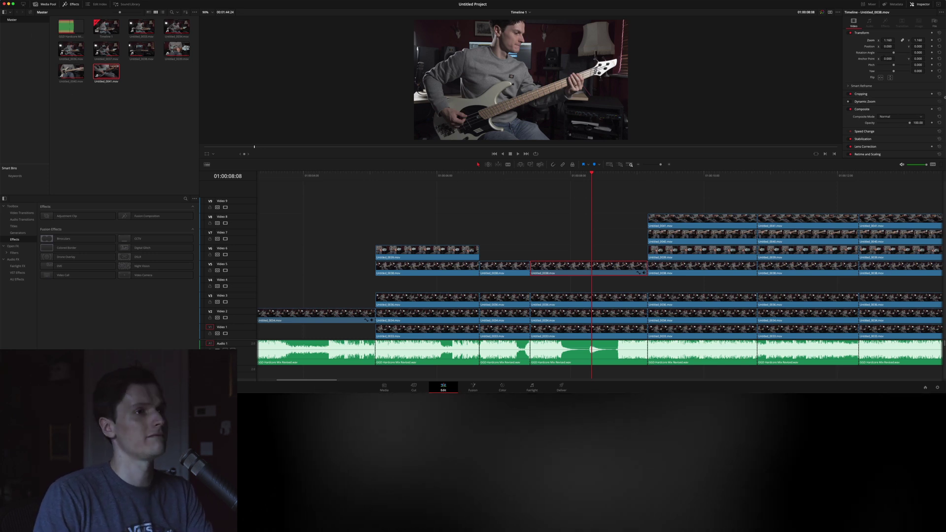
- Look through the Cropping, Stabilization and Smart Reframe settings available for the fifth segment's Video 5 clip
left_click(883, 94)
left_click(883, 94)
left_click(868, 140)
scroll(876, 157, "down", 1)
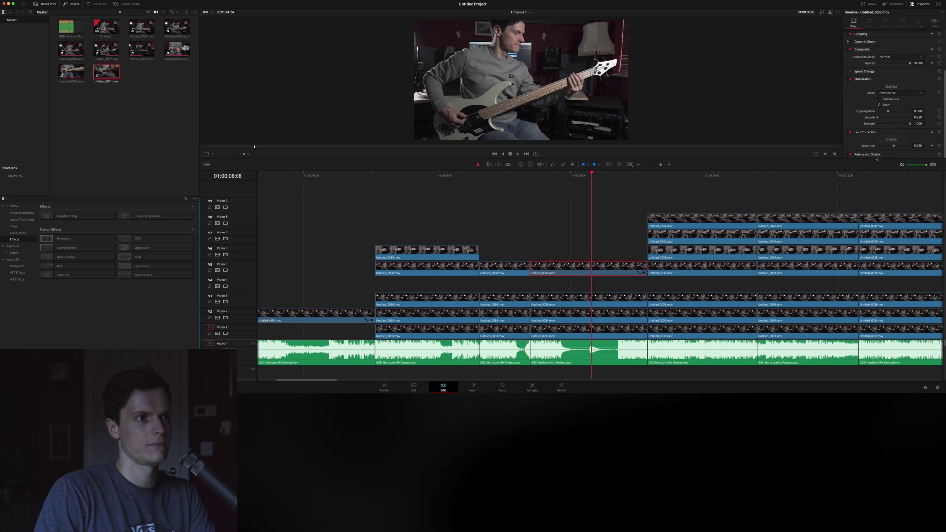
scroll(872, 143, "up", 4)
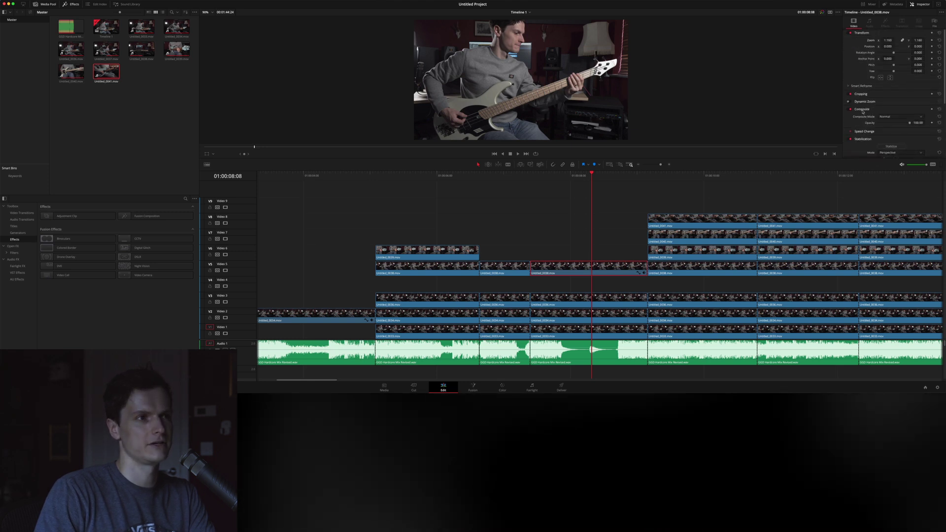
left_click(861, 95)
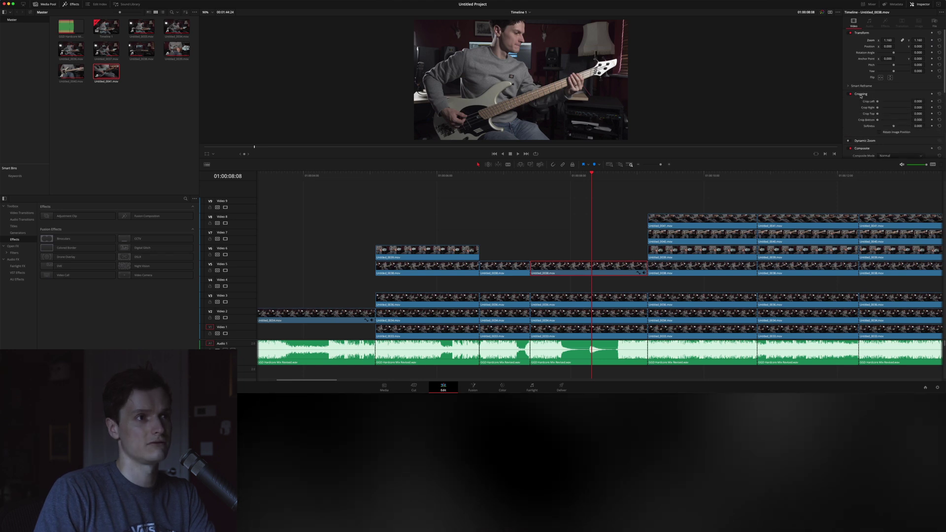
scroll(874, 111, "down", 3)
scroll(870, 117, "down", 2)
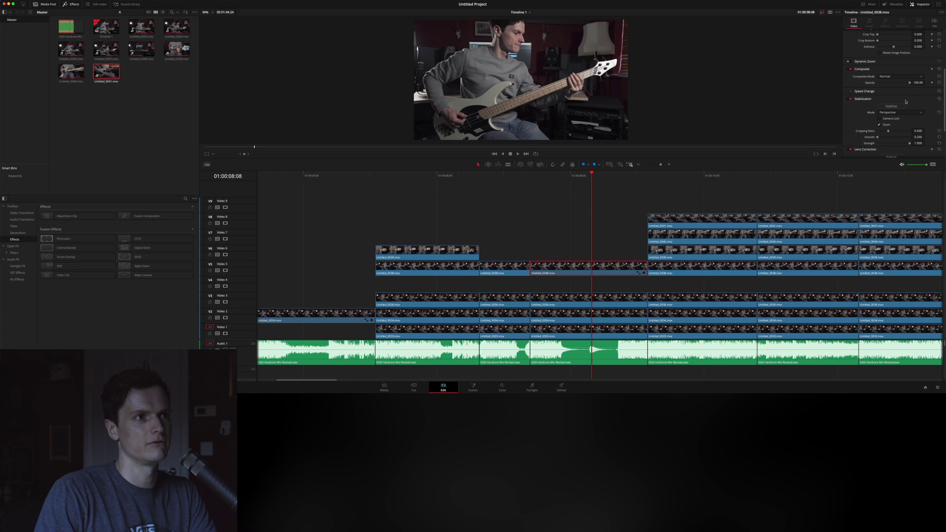
left_click(882, 99)
scroll(879, 104, "up", 3)
scroll(879, 125, "up", 2)
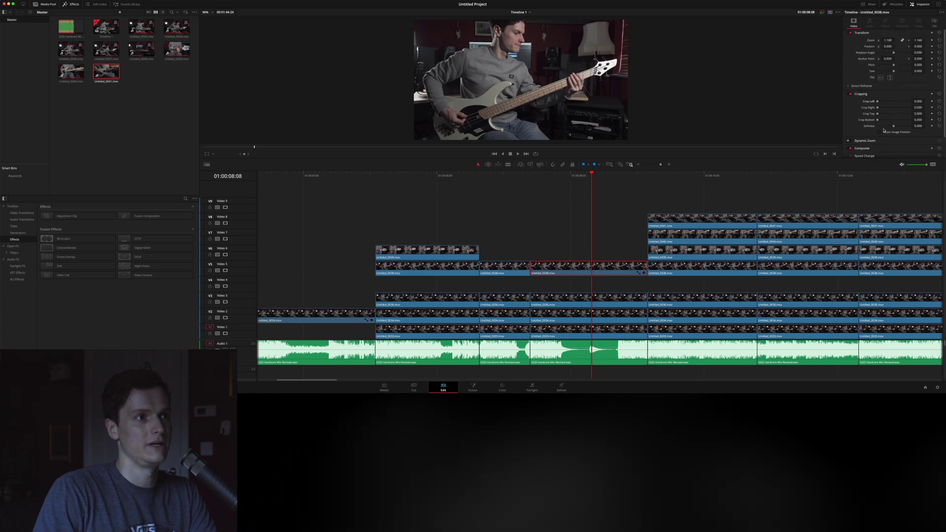
left_click(861, 94)
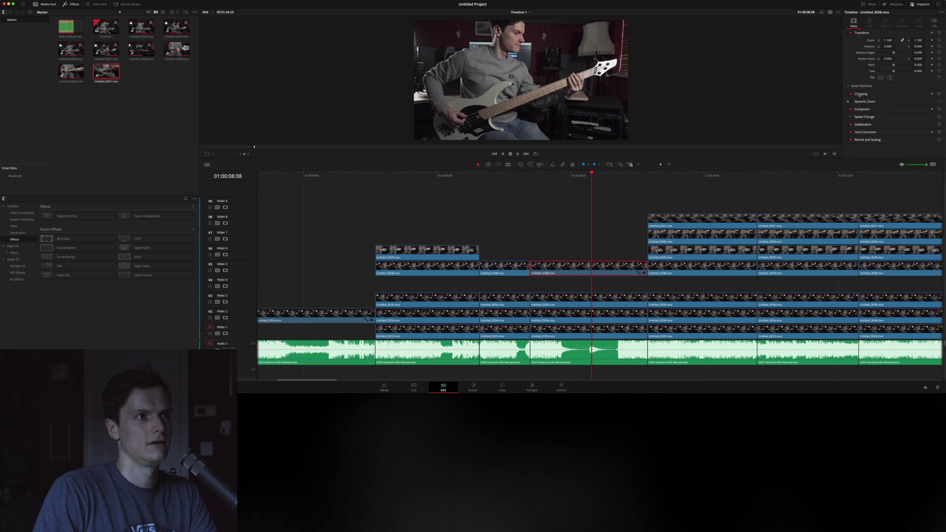
left_click(860, 86)
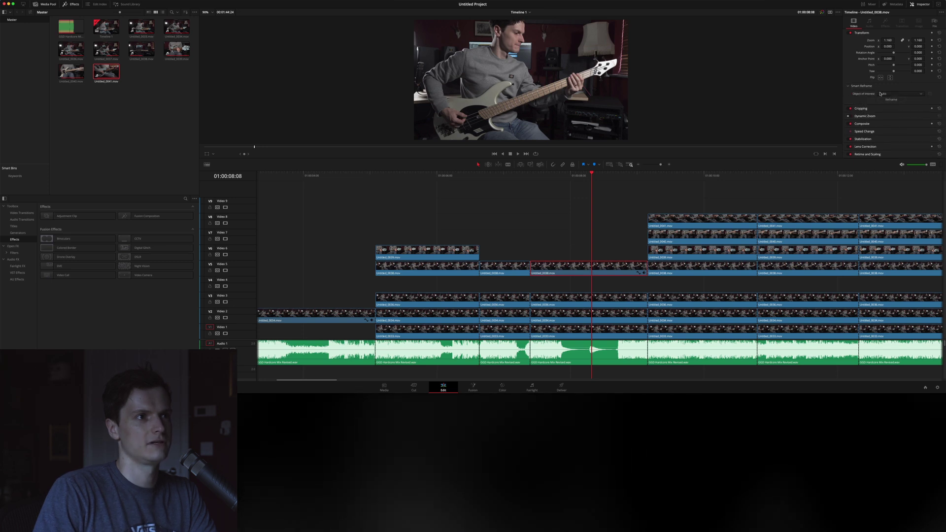
left_click(847, 87)
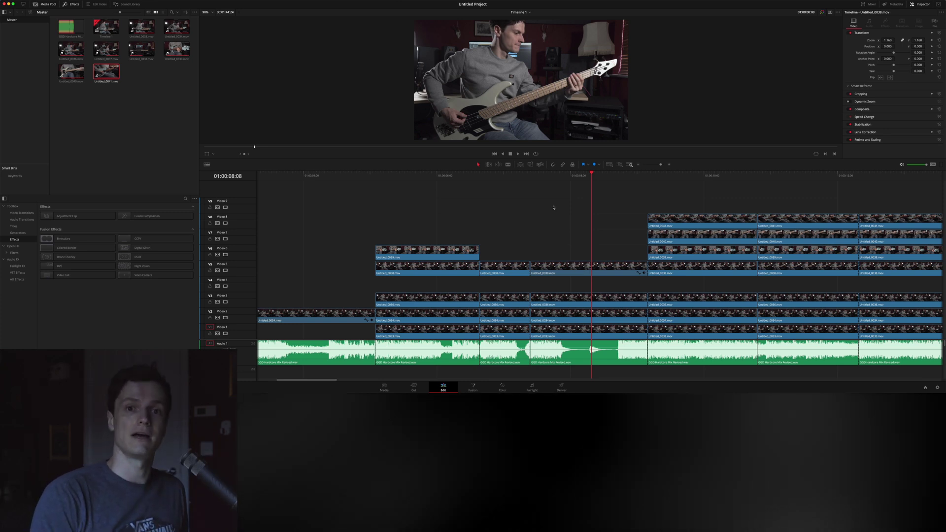
- Play back the final segments of the timeline from about 01:01:28:01 to 01:01:33:10
scroll(553, 207, "right", 5)
key("space")
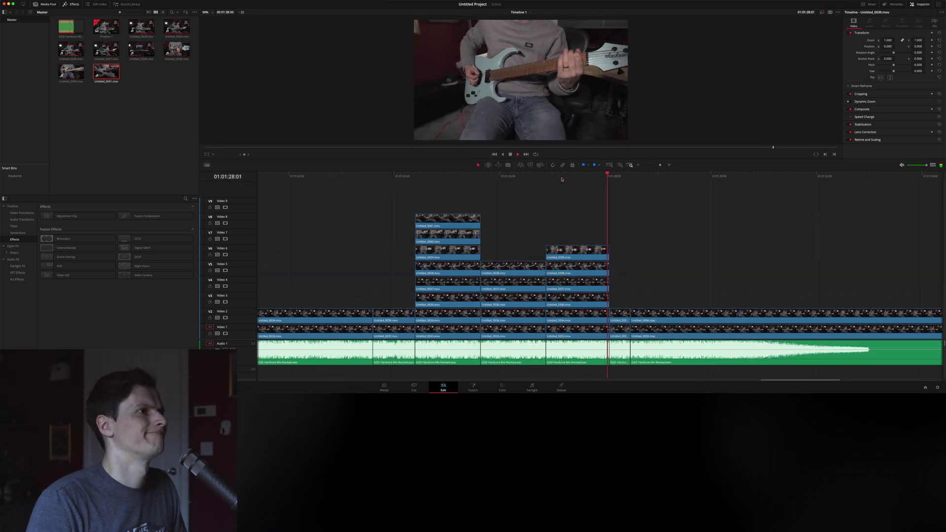
key("super+minus")
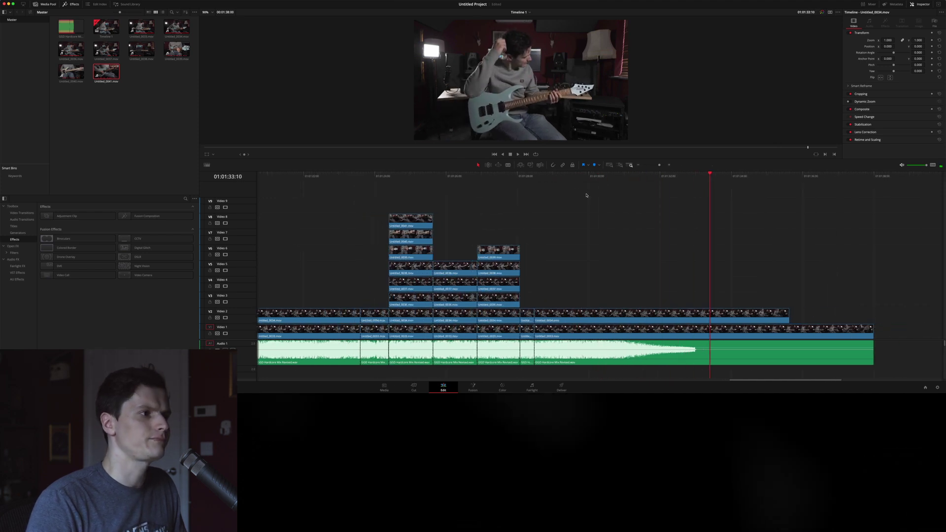
- Look over the finished cuts back to the beginning and fit the whole edit into the timeline view
scroll(628, 207, "left", 3)
scroll(628, 207, "left", 5)
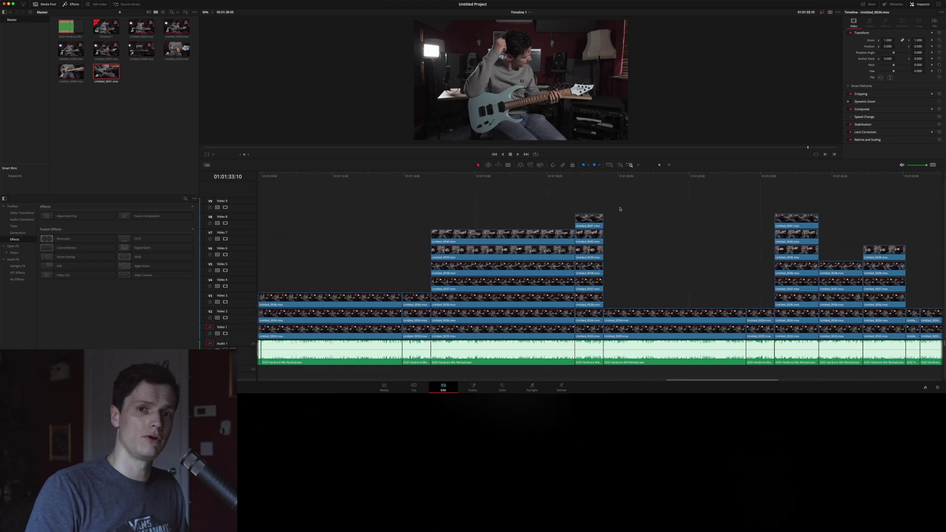
key("super+minus")
scroll(620, 209, "left", 8)
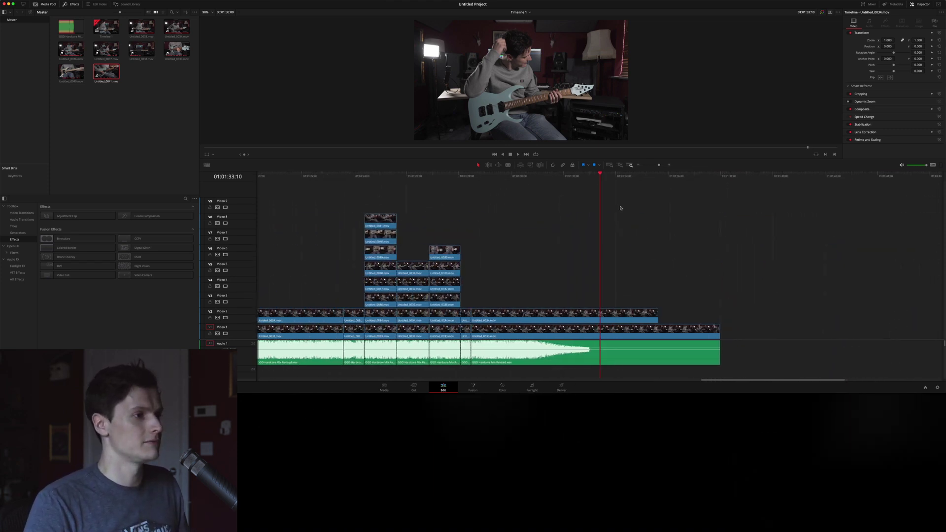
key("super+minus")
scroll(620, 209, "left", 10)
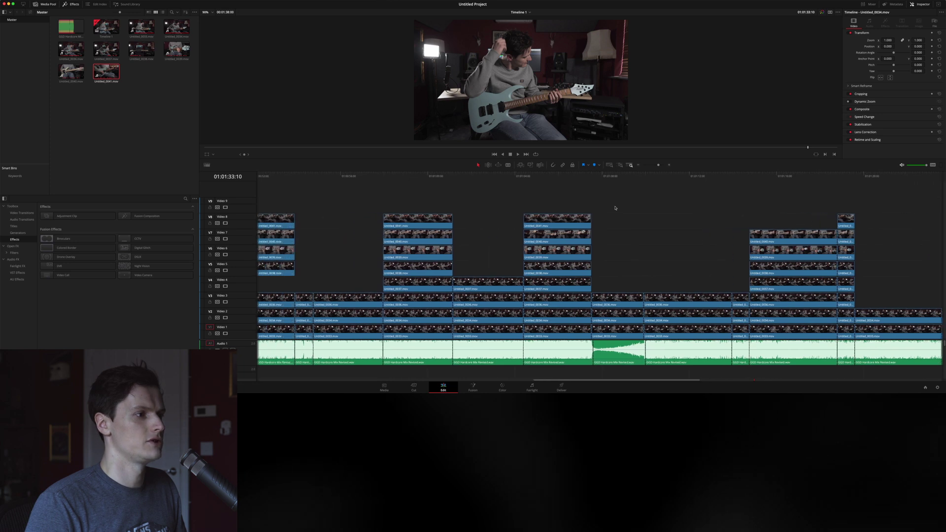
key("super+minus")
key("super+minus")
key("super+minus")
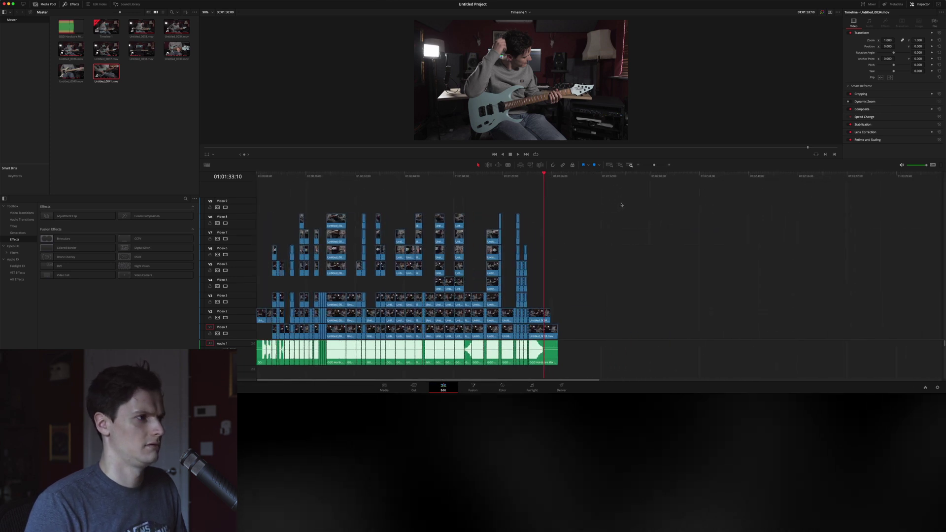
scroll(620, 206, "left", 3)
key("super+equal")
key("super+equal")
key("super+equal")
key("super+equal")
key("super+equal")
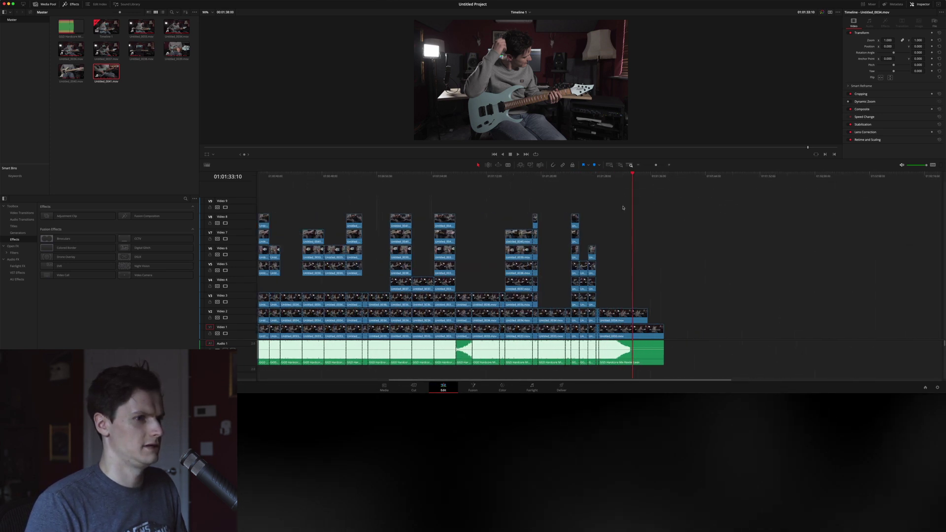
scroll(621, 207, "left", 4)
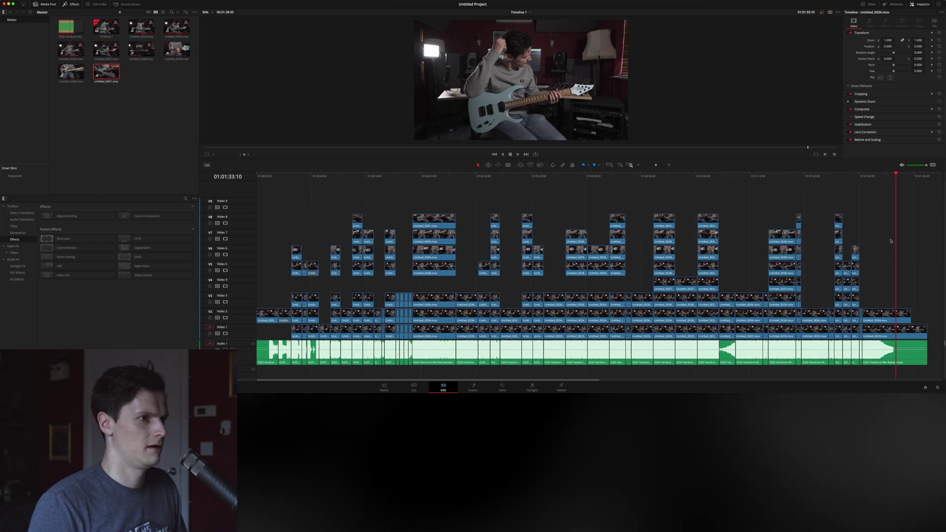
- Return the playhead to 01:00:00:00 and enlarge the viewer and its picture for a full playback
left_click_drag(354, 178, 154, 195)
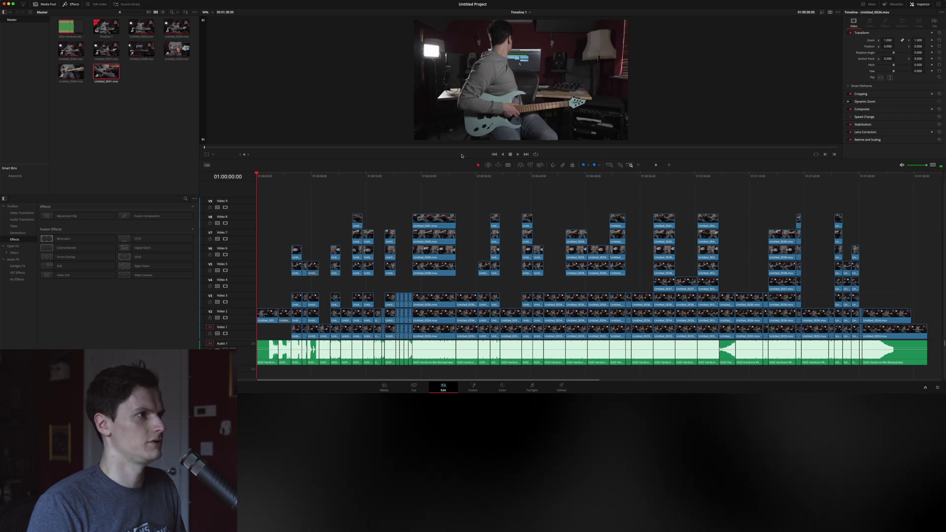
left_click_drag(461, 159, 462, 288)
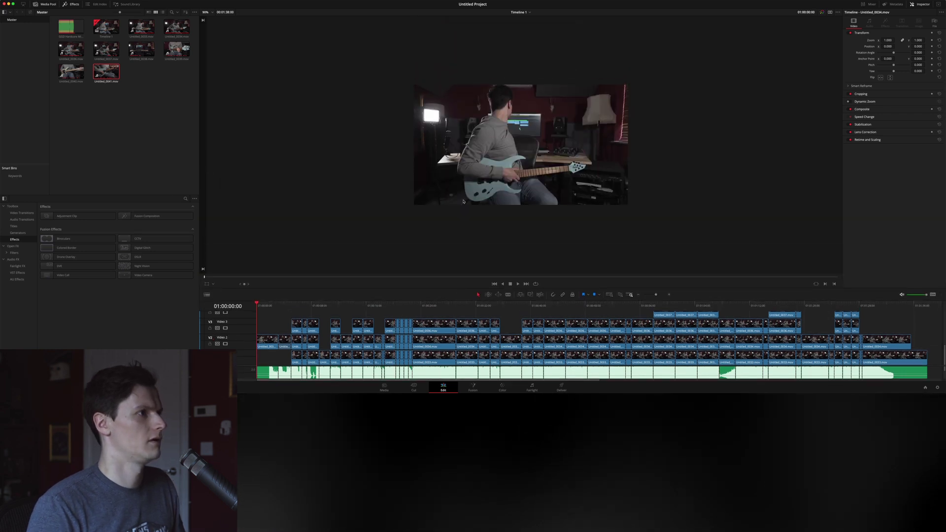
scroll(463, 200, "up", 2)
scroll(463, 201, "up", 5)
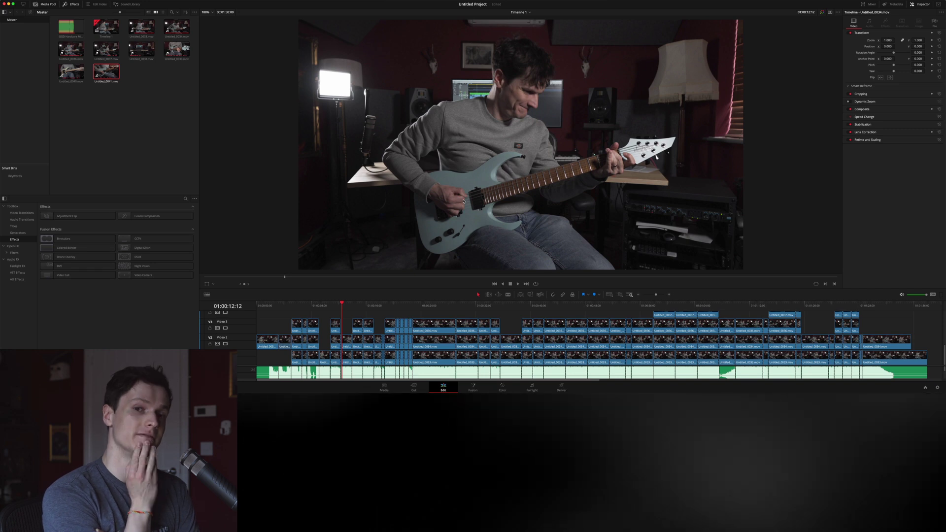
- Watch the edit up to 01:00:50:17, then replay from a few seconds earlier through the remaining segments
key("space")
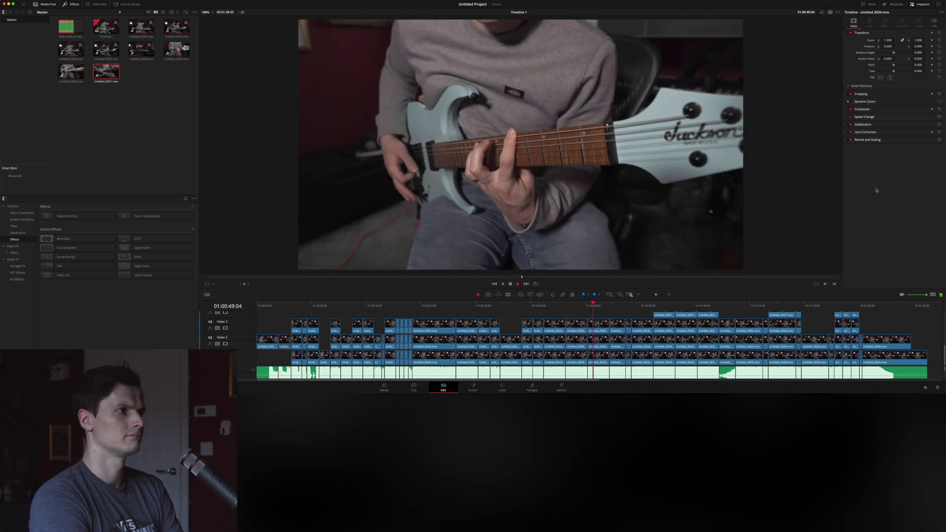
key("space")
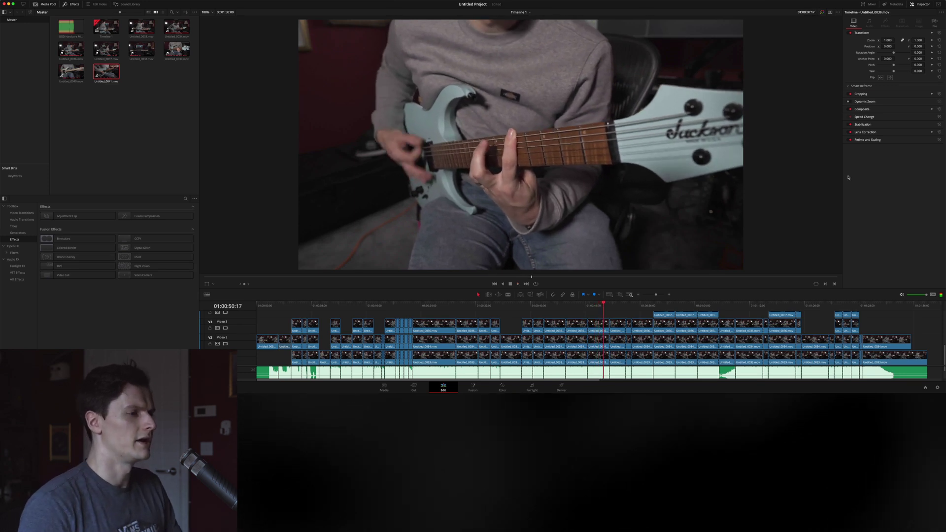
scroll(622, 337, "up", 3)
scroll(622, 337, "up", 2)
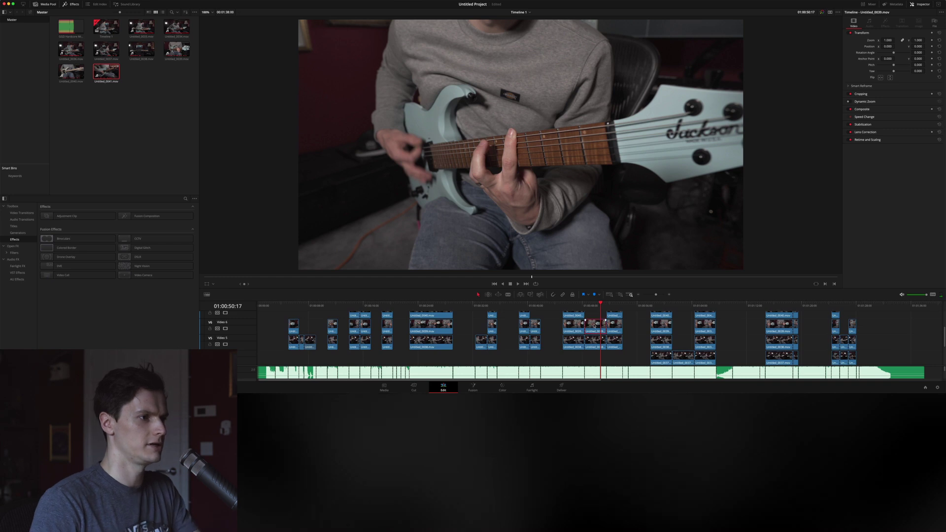
left_click(566, 306)
key("space")
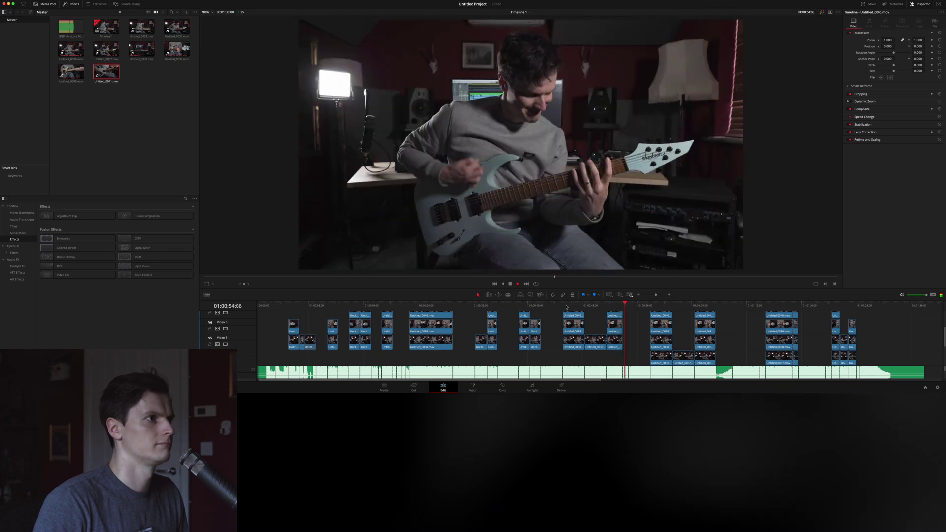
scroll(565, 307, "right", 5)
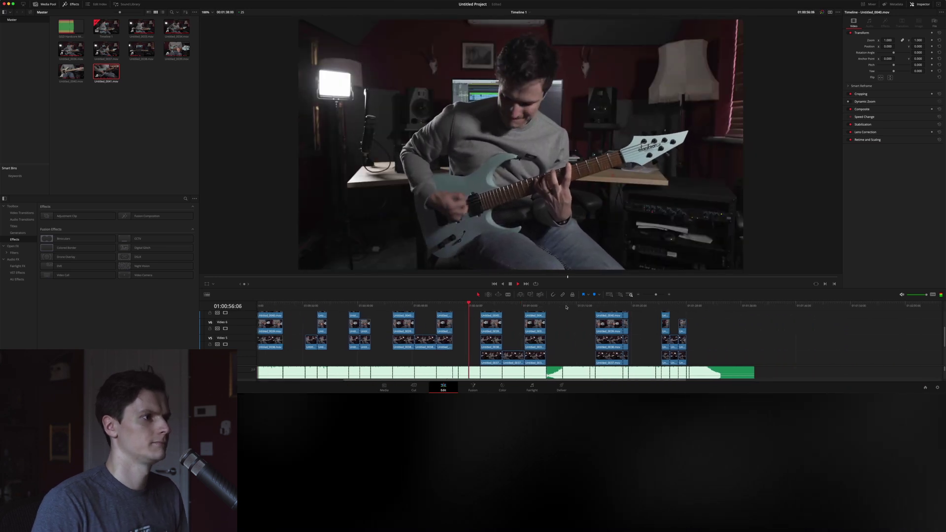
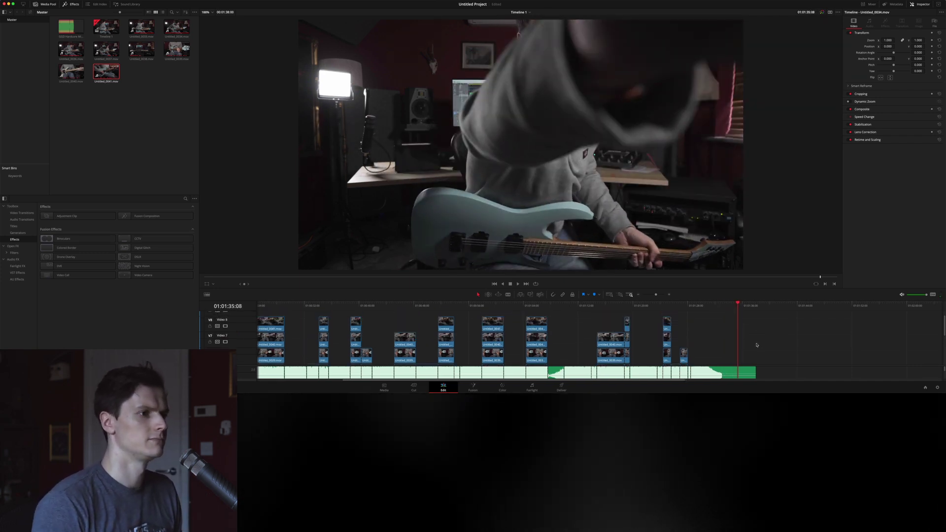
- Give the timeline more height by shrinking the viewer, and scale its picture down to fit
scroll(746, 325, "down", 3)
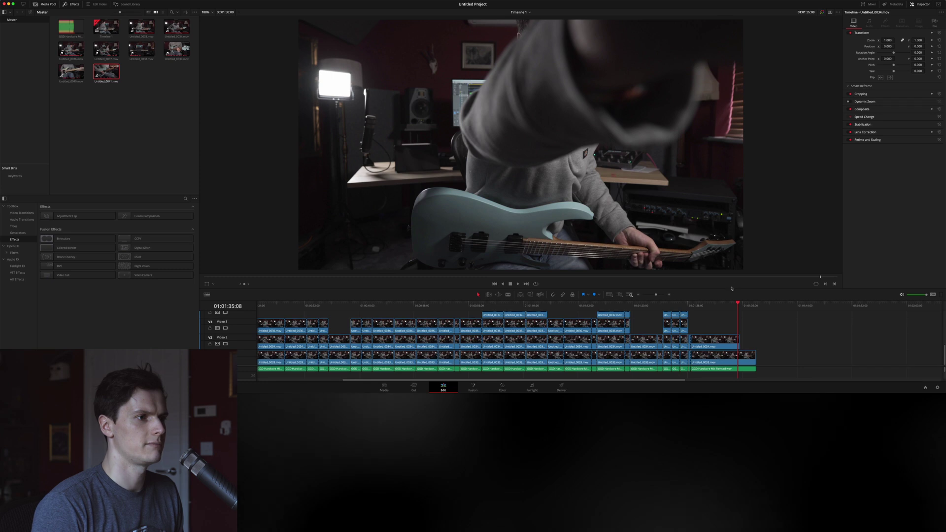
left_click_drag(731, 289, 523, 116)
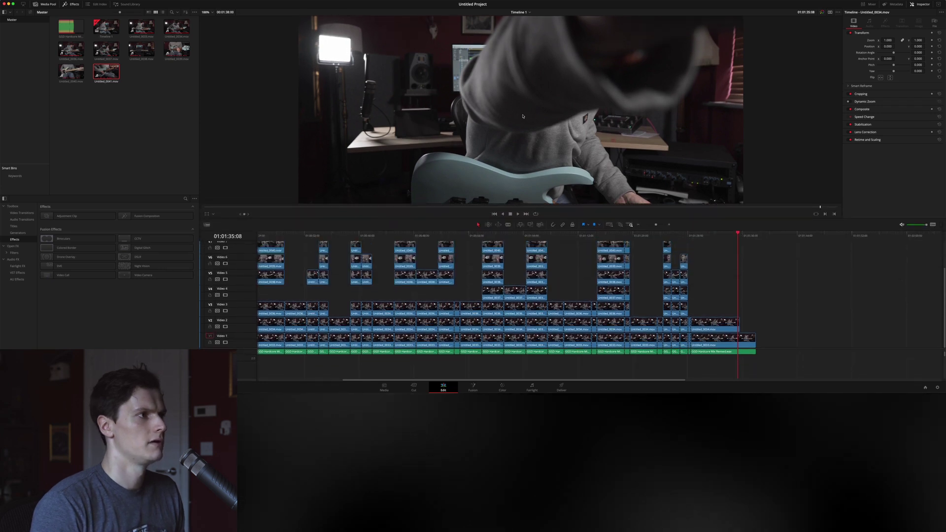
scroll(523, 116, "down", 4)
scroll(523, 116, "up", 2)
scroll(522, 117, "down", 2)
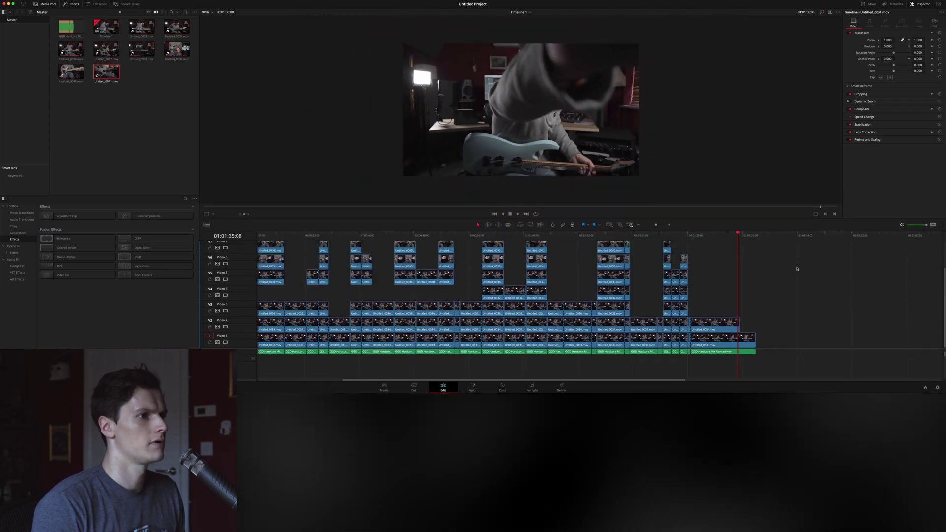
- Bring the whole edit back into view with the taller Audio 1 waveform and select the empty gap on Video 4
scroll(796, 269, "left", 5)
scroll(353, 301, "up", 2)
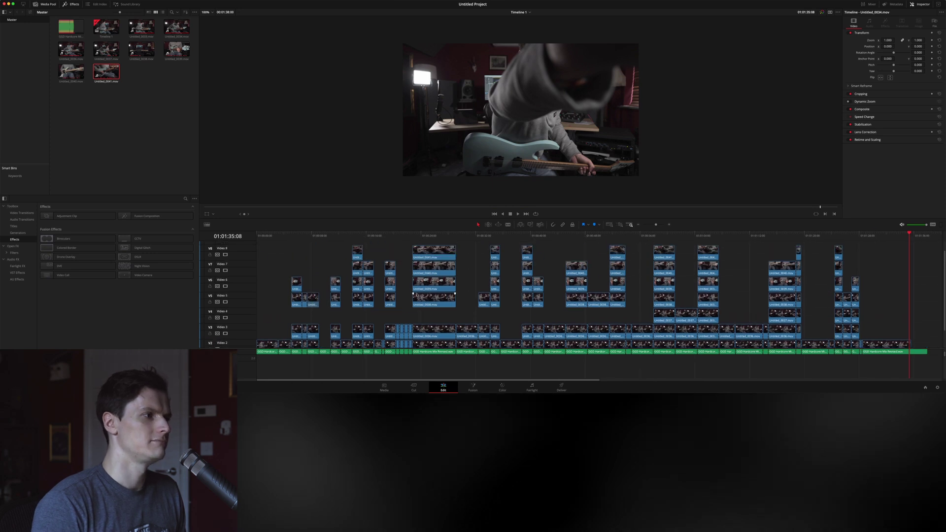
scroll(422, 357, "down", 2)
scroll(422, 356, "right", 1)
scroll(422, 357, "up", 2)
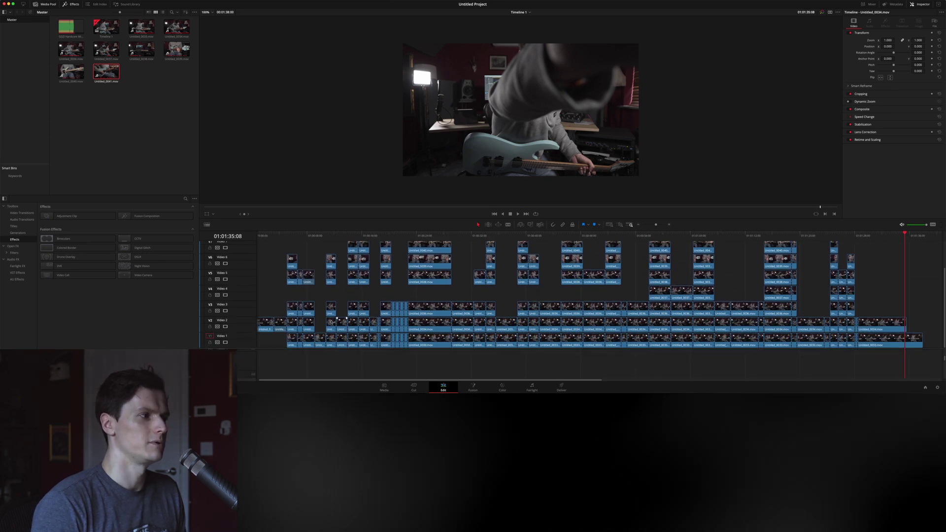
scroll(410, 372, "down", 2)
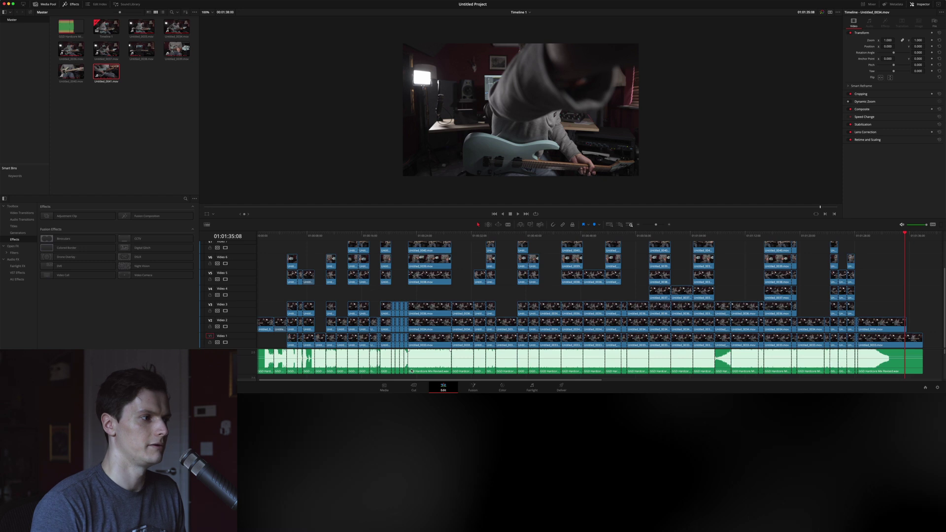
left_click(399, 293)
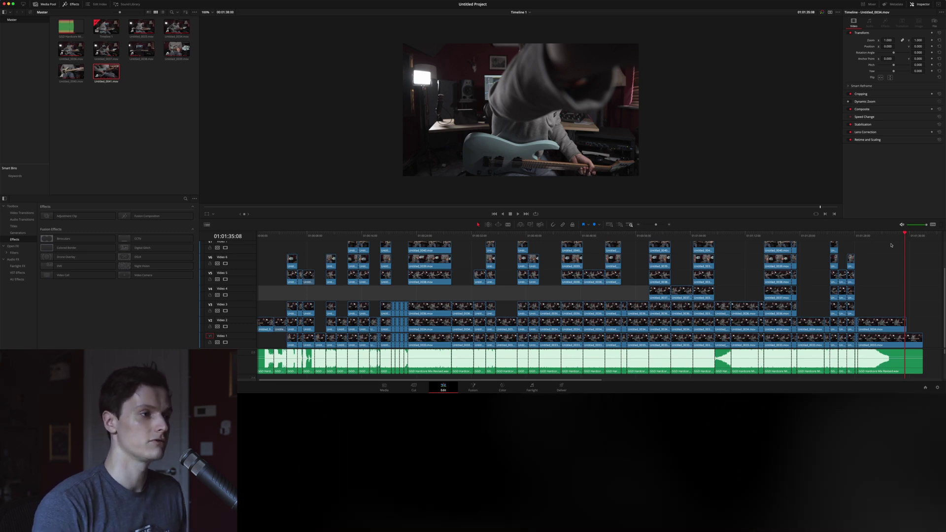
- Delete the unused clips on Video 1 and Video 2 beneath the chosen angles of the first segments
left_click(446, 296)
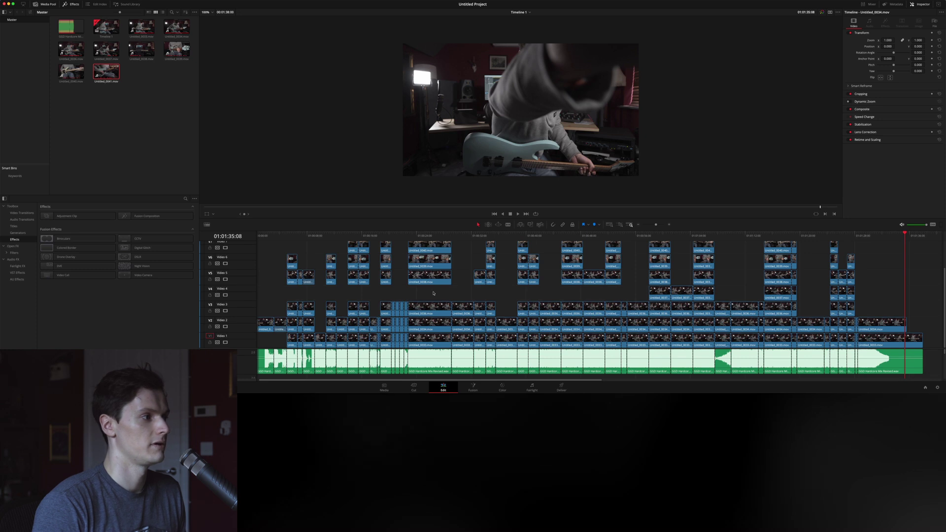
scroll(356, 277, "up", 6)
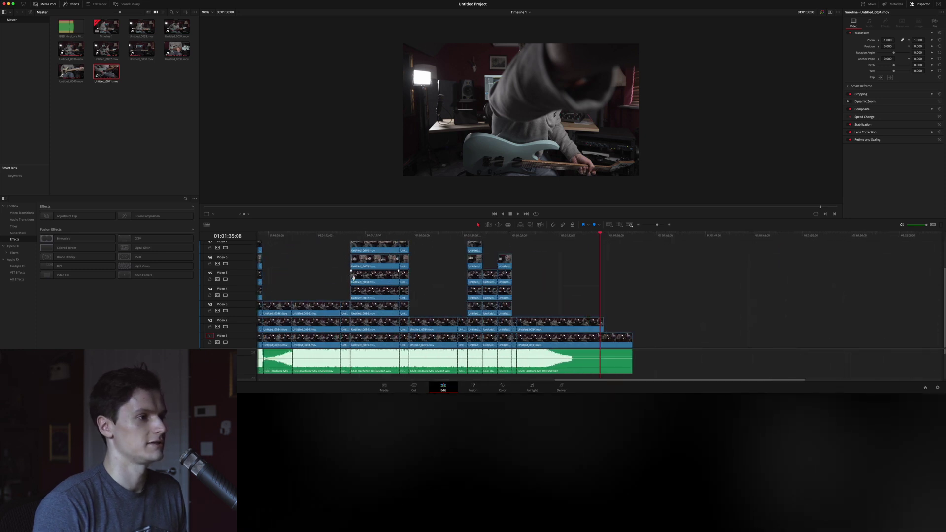
scroll(353, 279, "down", 6)
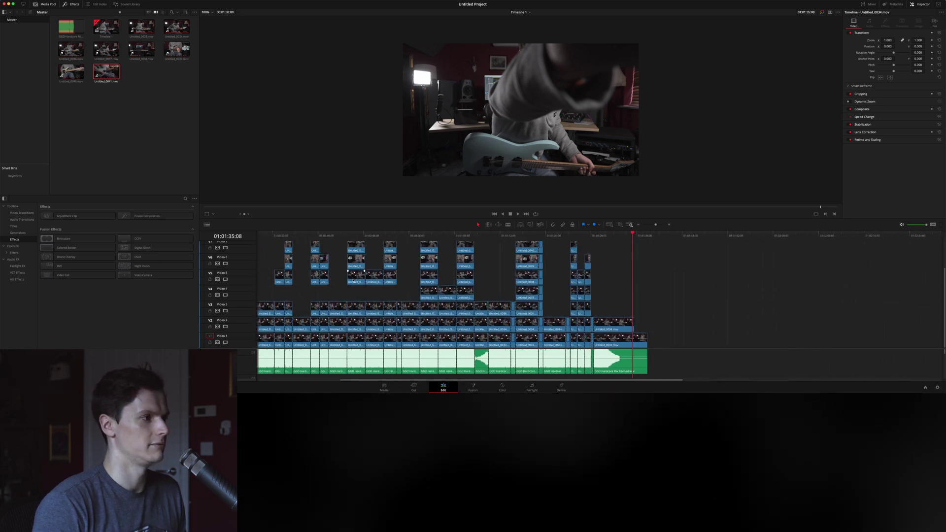
scroll(353, 279, "down", 3)
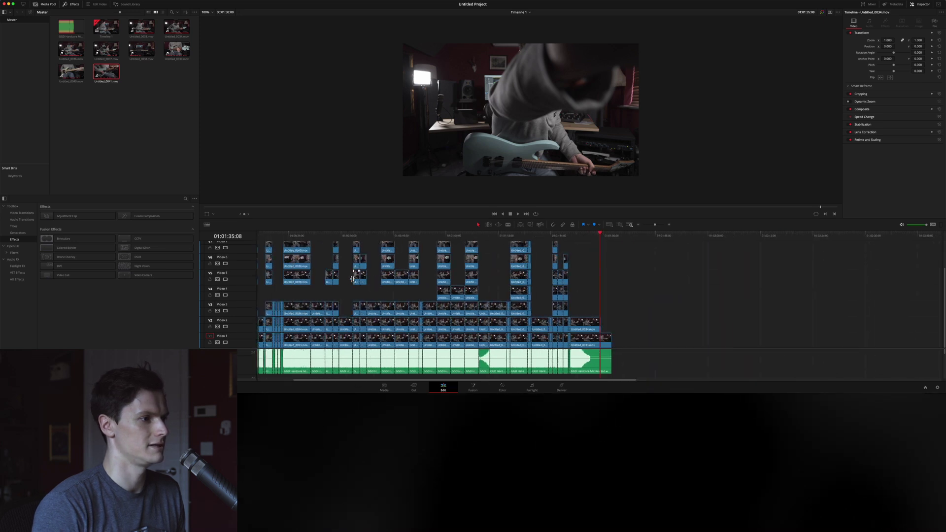
scroll(353, 279, "up", 1)
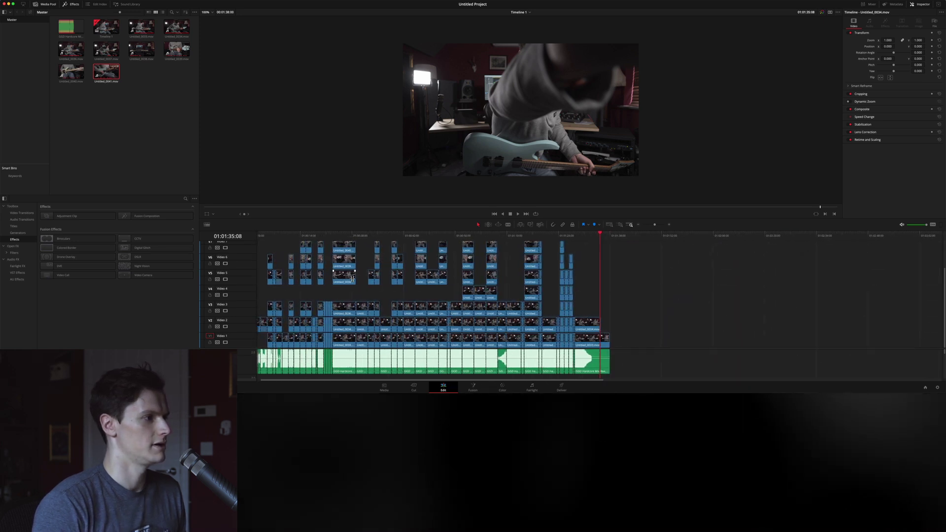
scroll(353, 278, "left", 1)
scroll(390, 339, "down", 1)
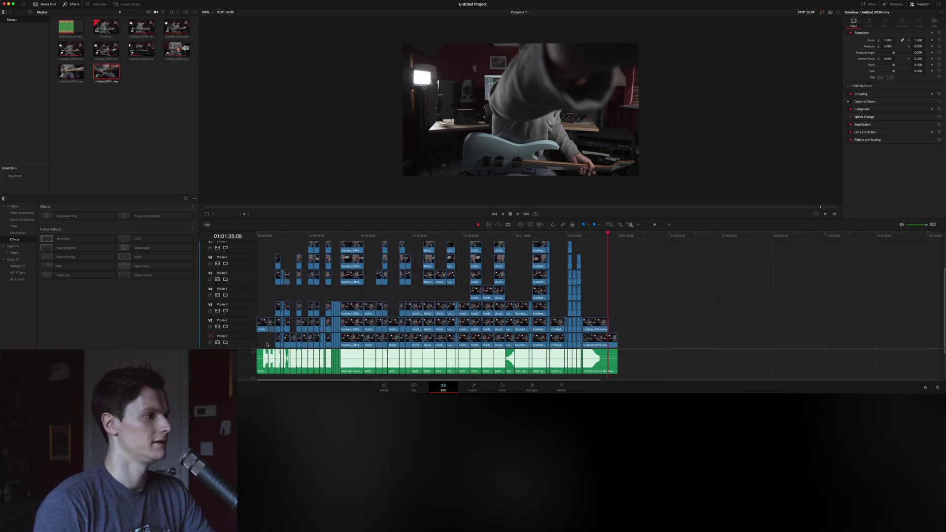
key("Delete")
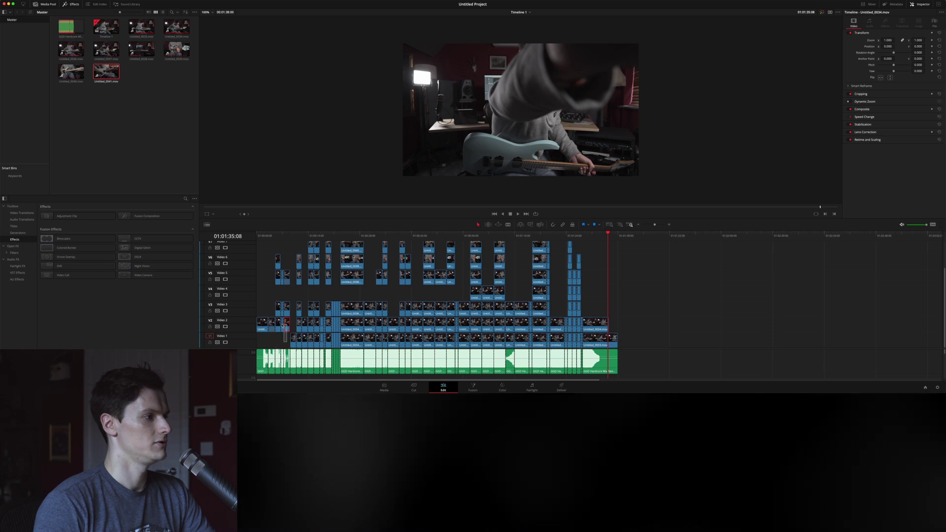
- Try deleting the Video 7 clip around 01:00:26:11 and moving the Video 8 clip above it down into its place
scroll(324, 241, "up", 3)
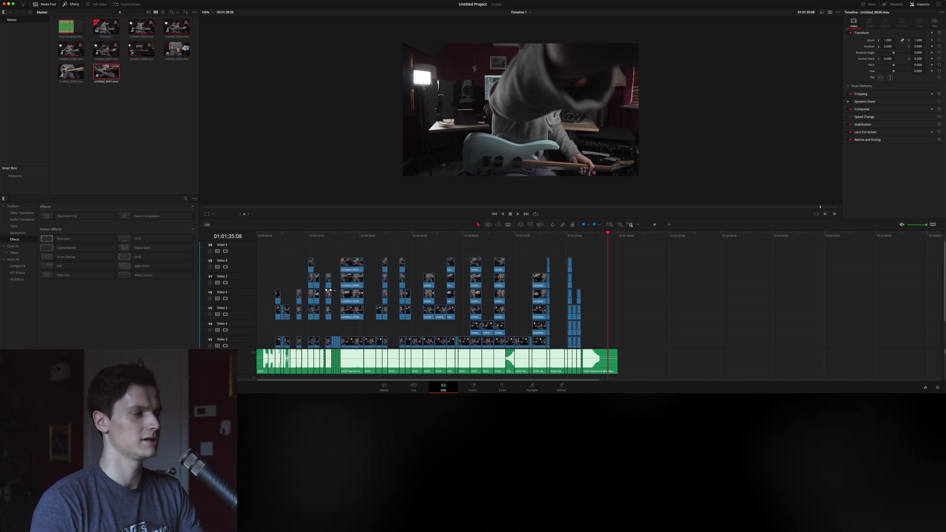
left_click(353, 236)
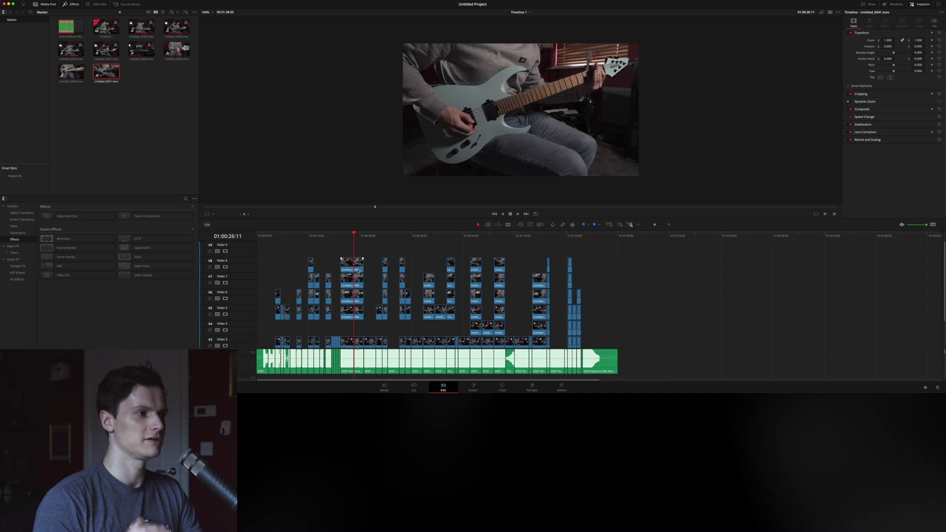
scroll(355, 274, "down", 3)
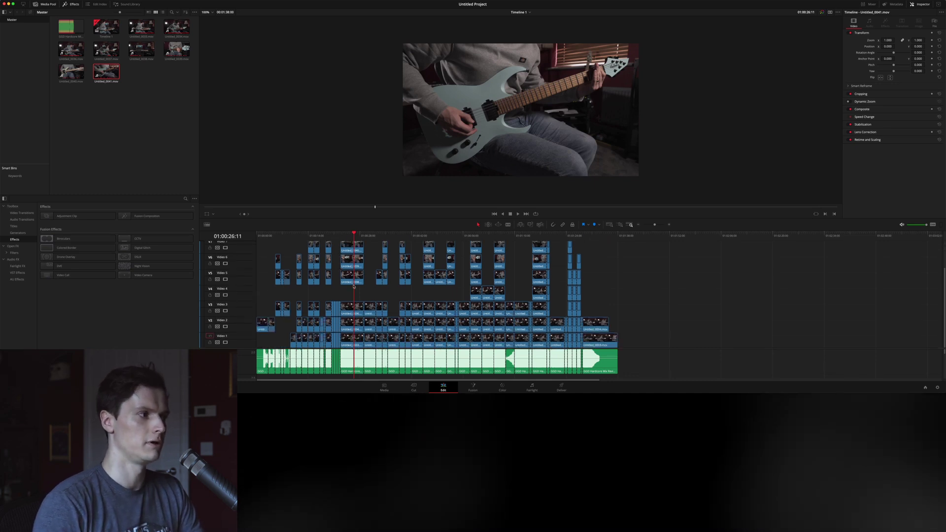
scroll(345, 293, "up", 3)
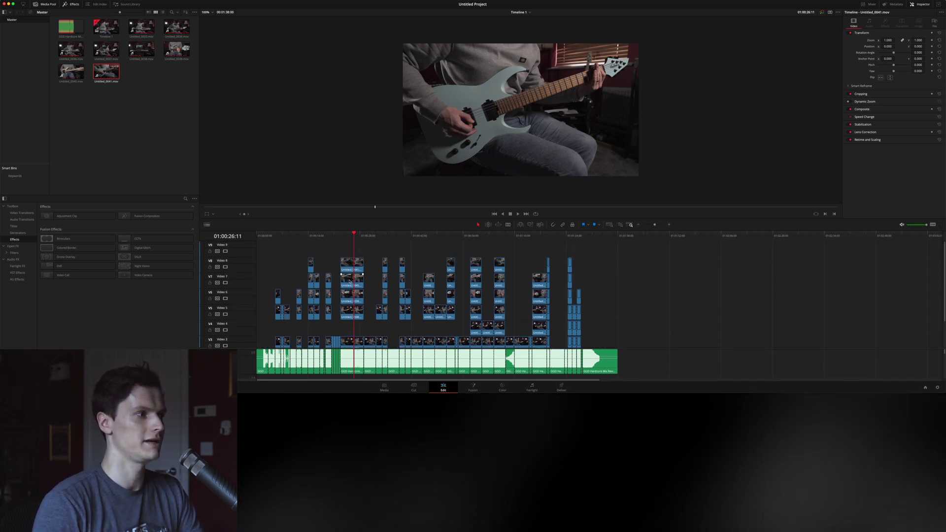
key("Delete")
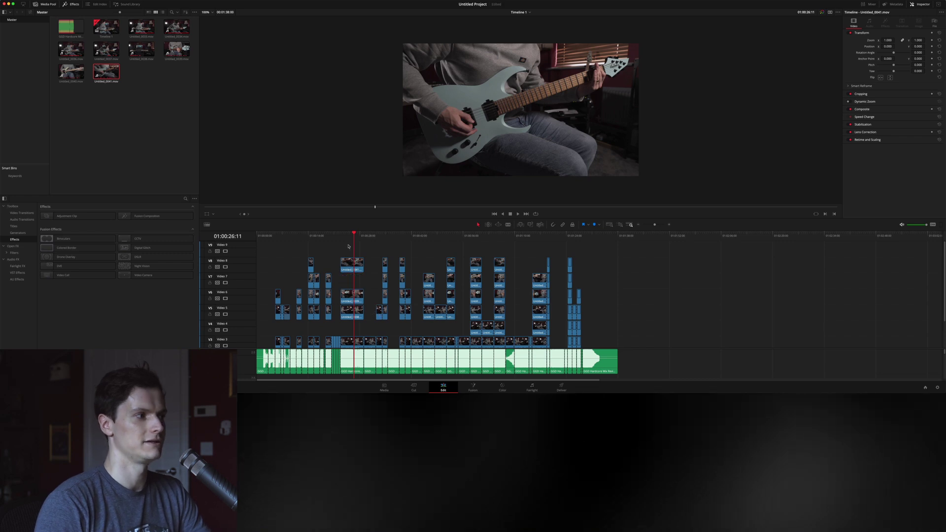
left_click_drag(351, 264, 355, 271)
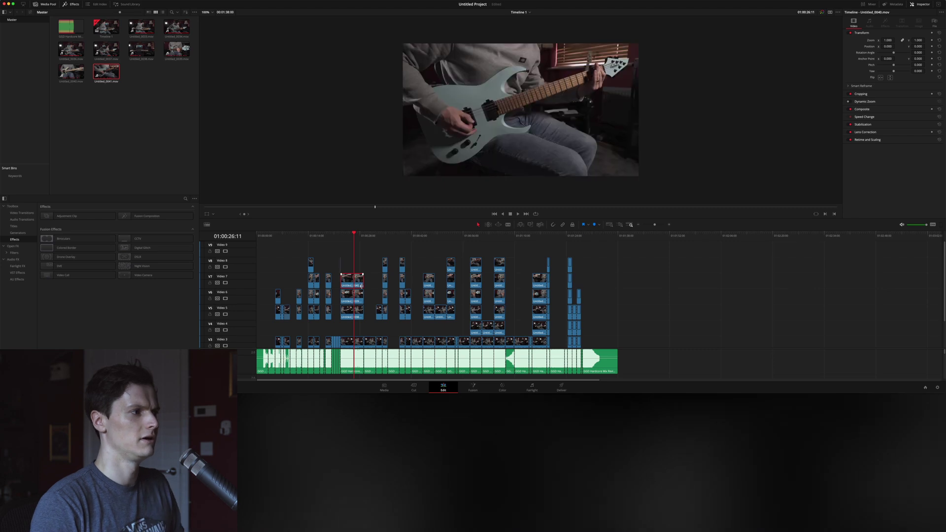
scroll(361, 285, "down", 3)
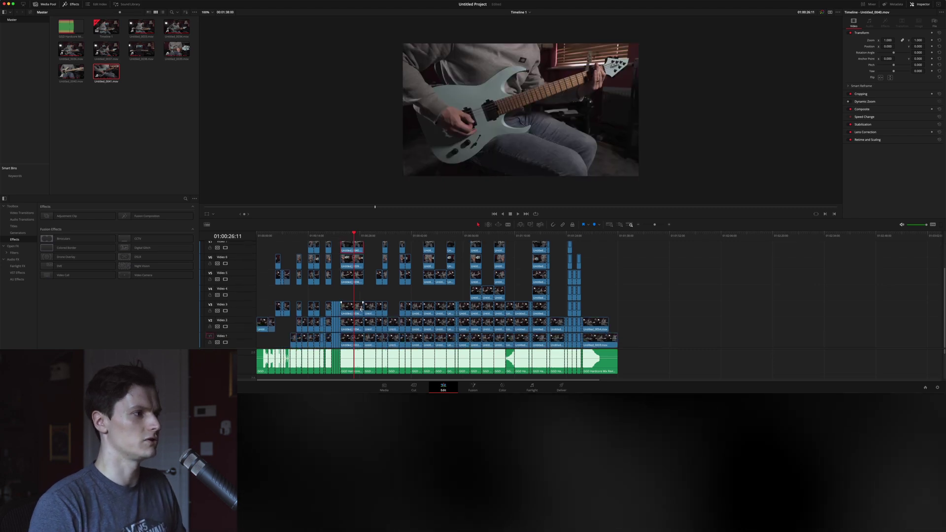
scroll(361, 309, "up", 2)
scroll(480, 274, "down", 2)
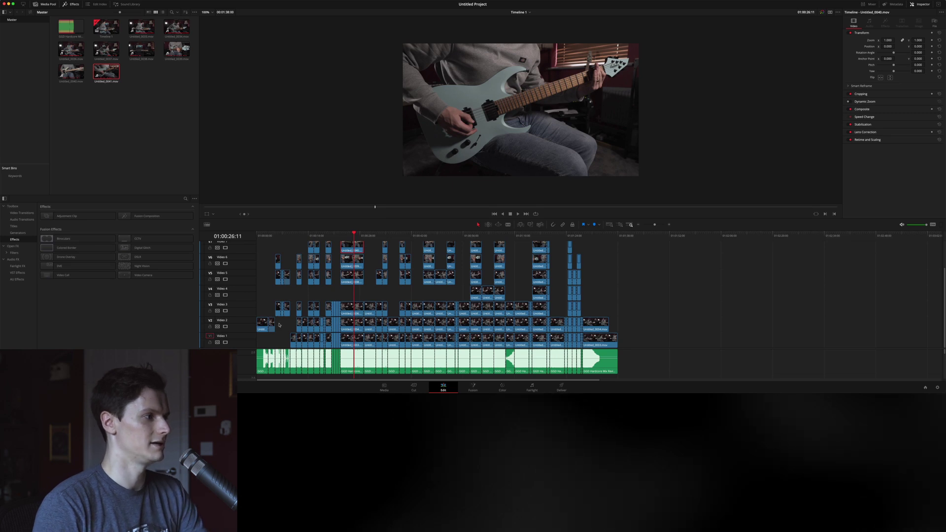
- Delete the unused takes beneath the chosen angles, starting with Video 3, so each segment keeps only its chosen clip
key("BackSpace")
left_click(286, 308)
key("BackSpace")
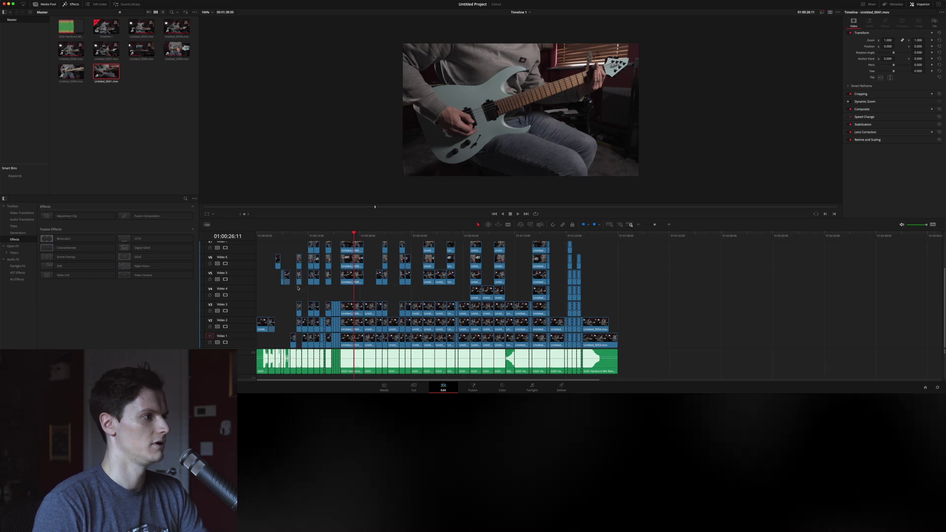
left_click(299, 309)
key("BackSpace")
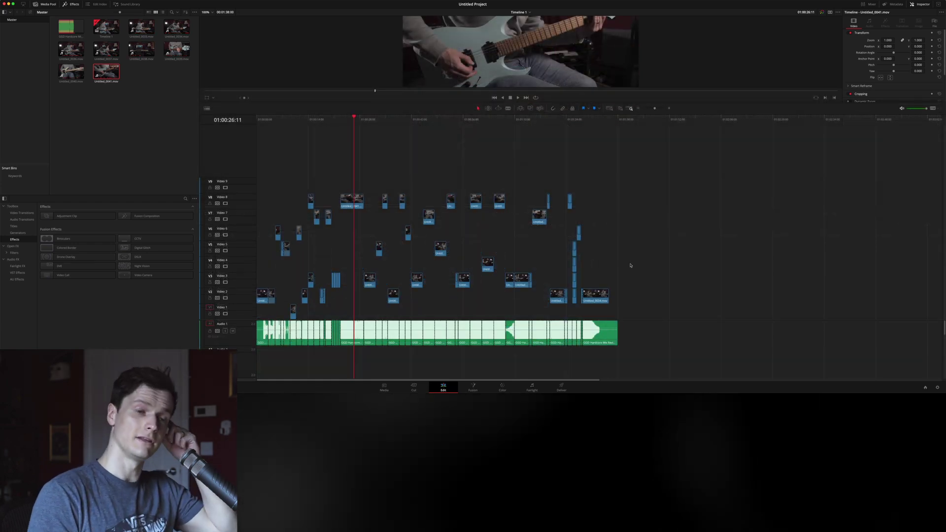
- Select all clips above Video 1 and move them down one track so the Video 2 clips land on Video 1
scroll(636, 259, "up", 4)
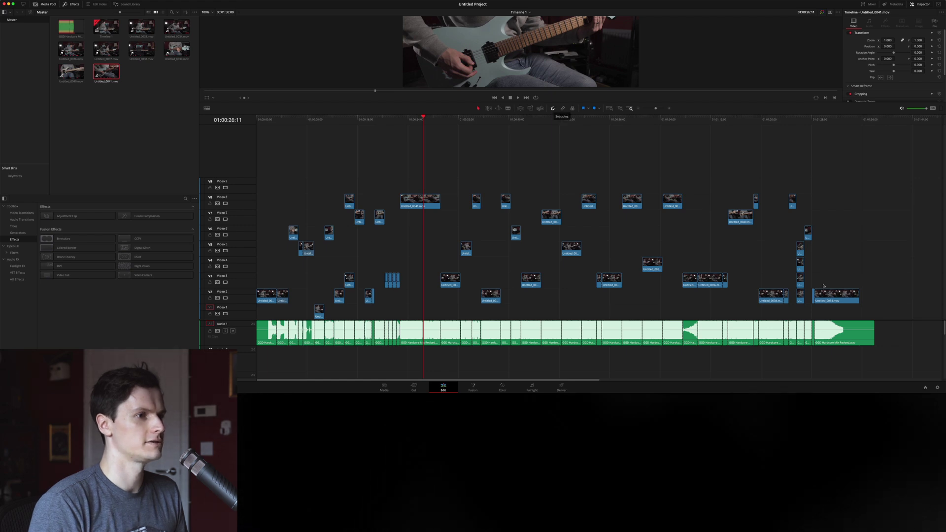
left_click_drag(874, 300, 228, 194)
left_click_drag(265, 299, 926, 165)
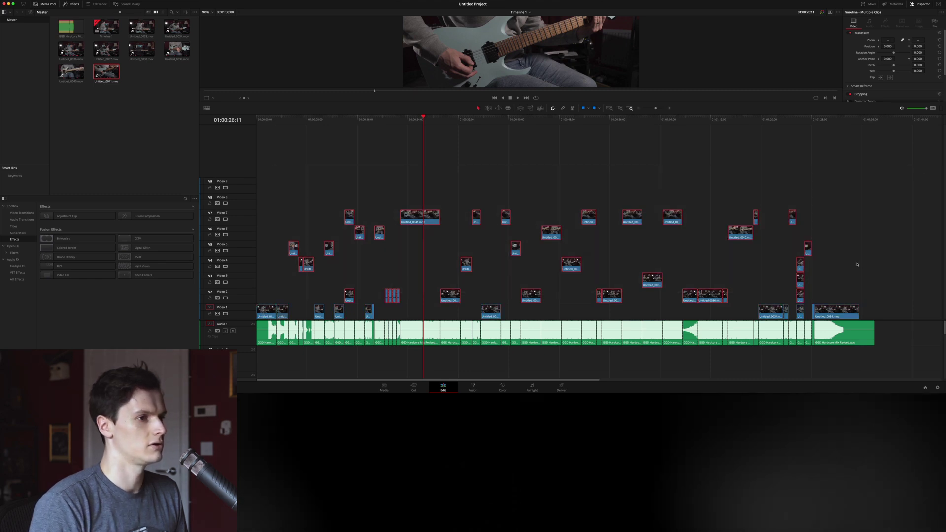
- Delete the leftover clips stacked near the end of the edit, and lower the remaining upper clips by one track
left_click_drag(815, 285, 796, 294)
key("Delete")
left_click_drag(859, 297, 225, 143)
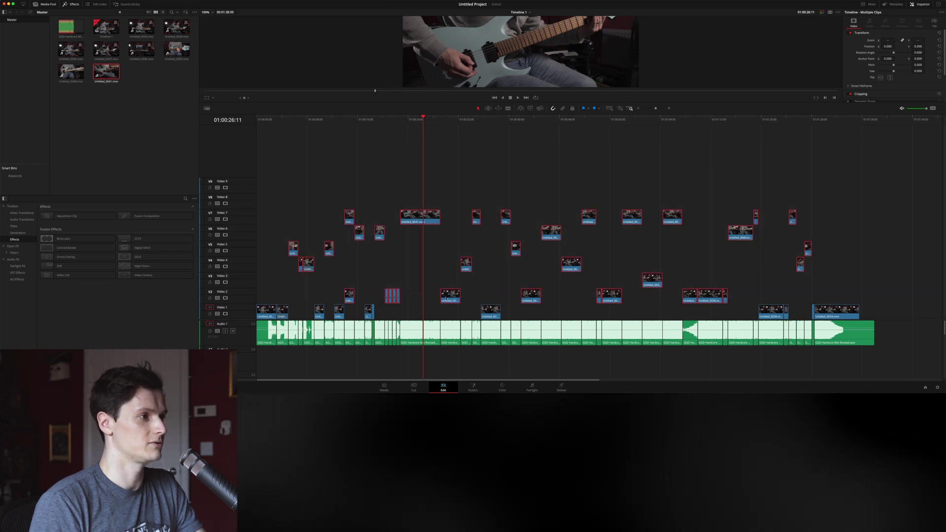
left_click_drag(452, 299, 453, 313)
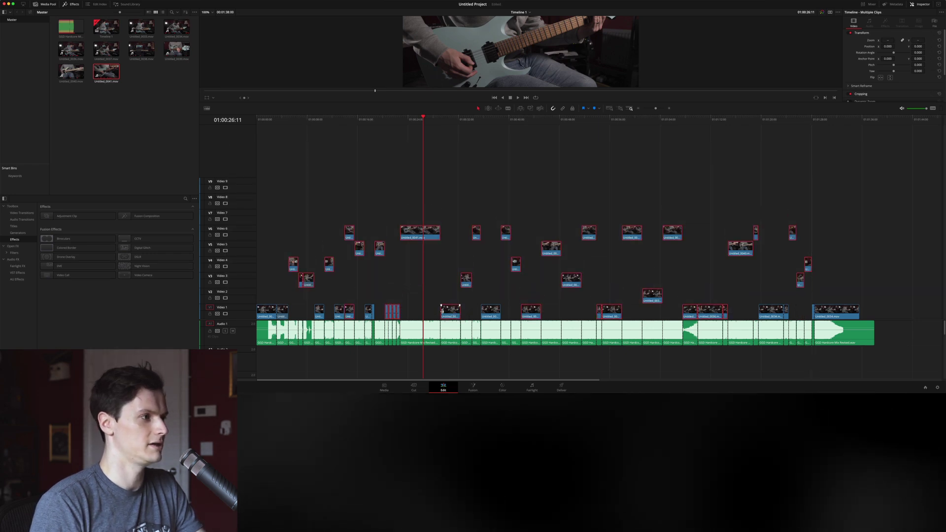
- Keep lowering the clips above Video 1 track by track until Video 2 is the only other track holding clips
left_click_drag(867, 303, 277, 208)
left_click_drag(655, 297, 654, 314)
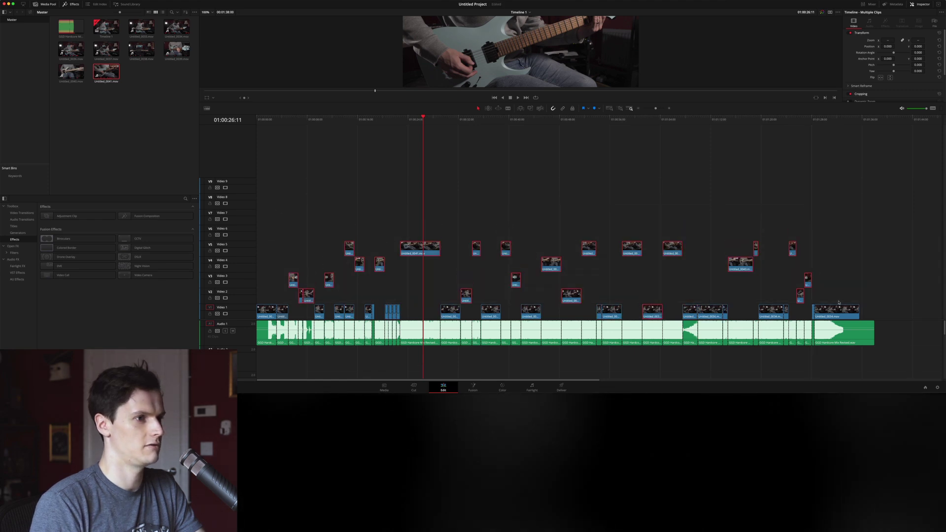
left_click_drag(316, 292, 318, 308)
left_click_drag(264, 249, 261, 224)
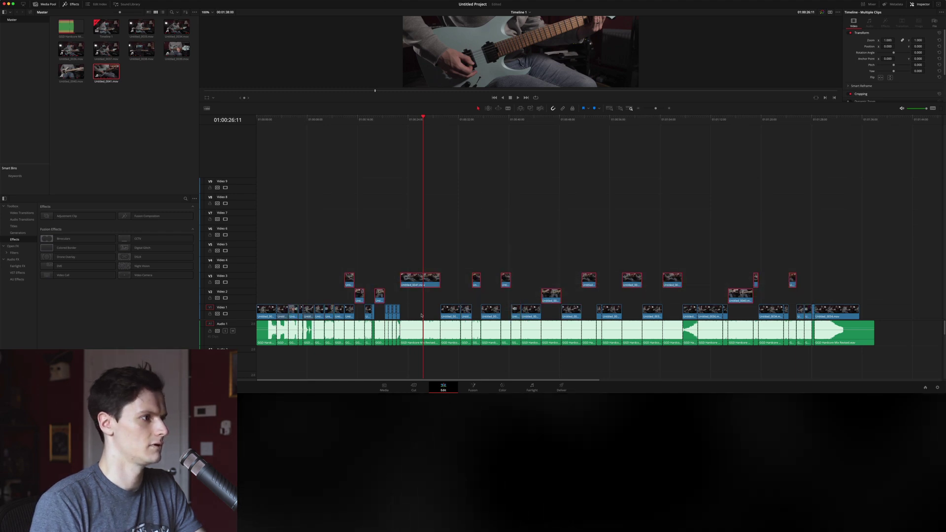
left_click_drag(379, 299, 389, 310)
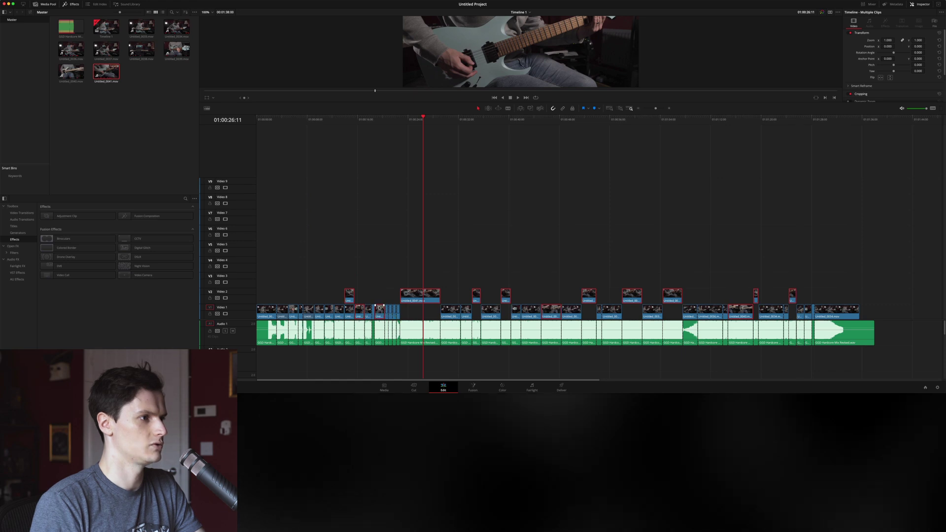
- Move the remaining Video 2 clips down onto Video 1, finishing with the short clip near the start
left_click(392, 259)
left_click_drag(393, 258, 853, 300)
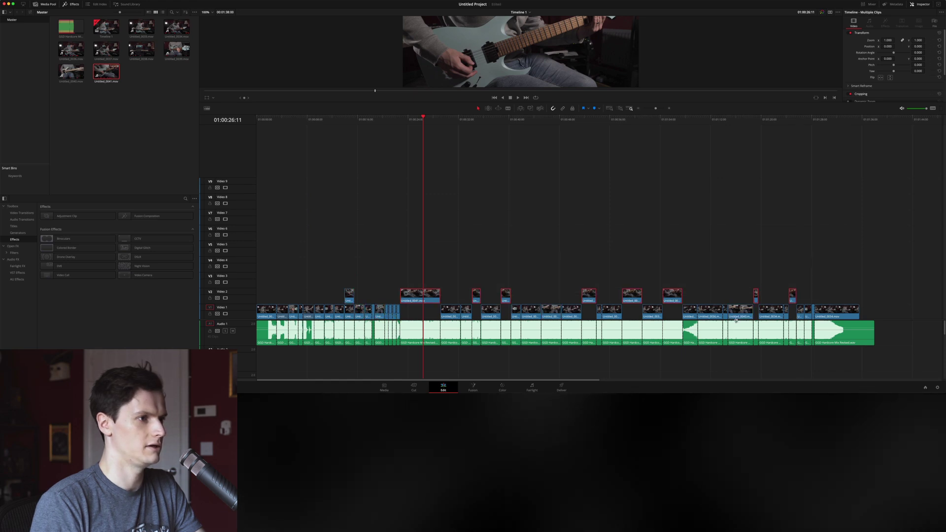
left_click_drag(673, 299, 675, 314)
left_click(373, 296)
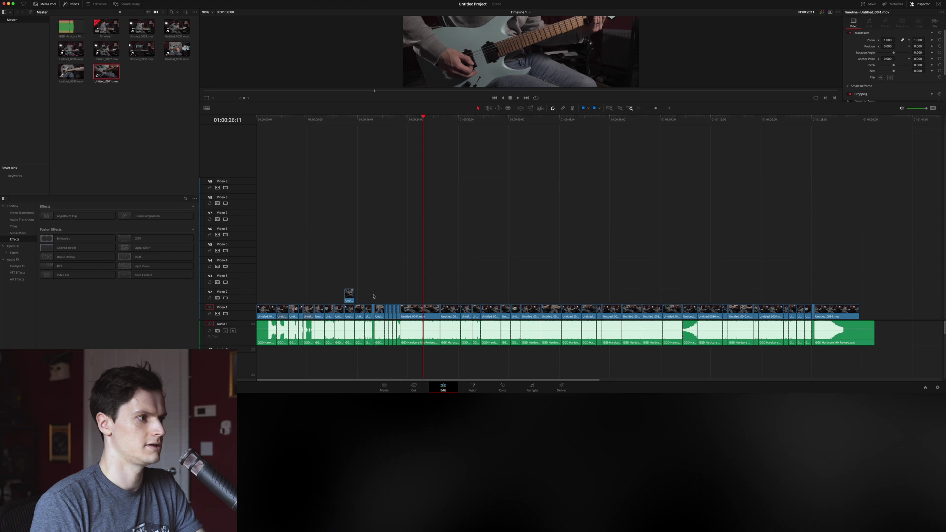
left_click_drag(353, 310, 353, 317)
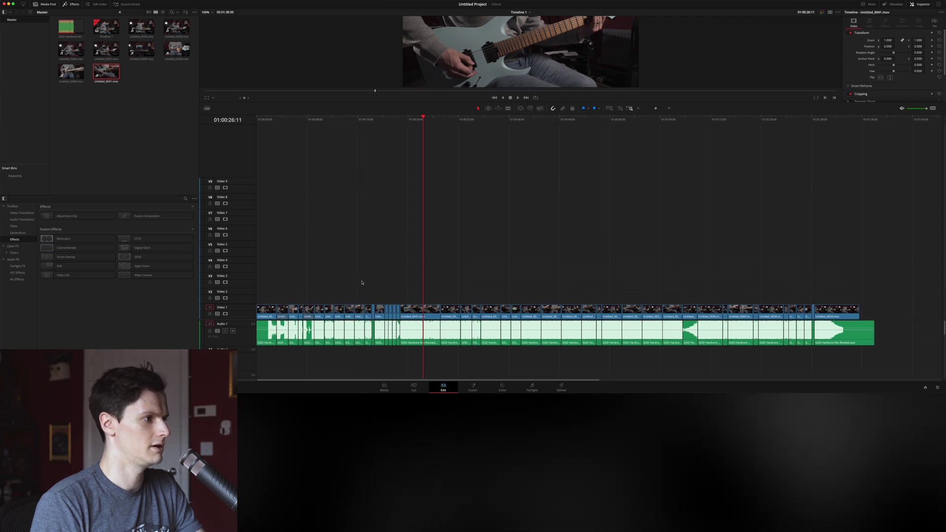
- Replace the sliced segments on Audio 1 with one continuous clip of the full song mix
left_click_drag(892, 354, 931, 337)
key("BackSpace")
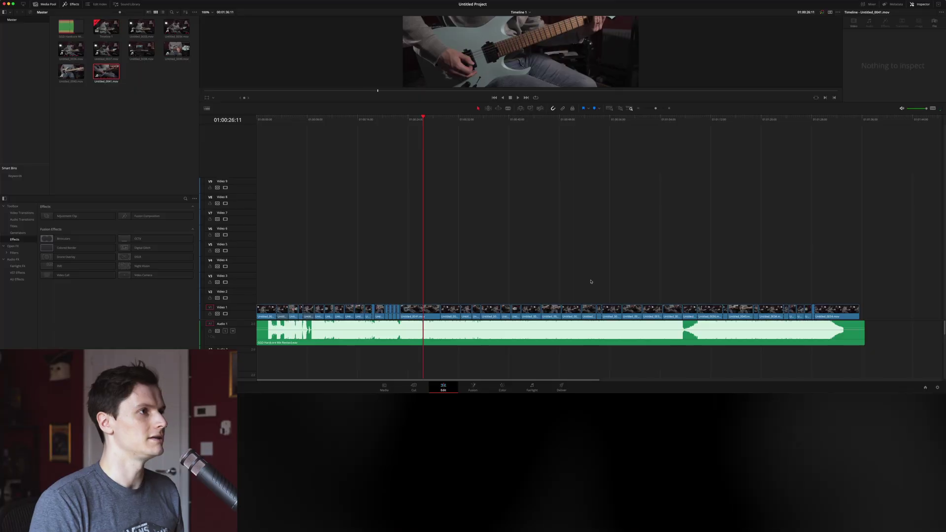
- Give the viewer more height above the timeline and fit the whole flattened edit in view
key("shift+z")
key("super+equal")
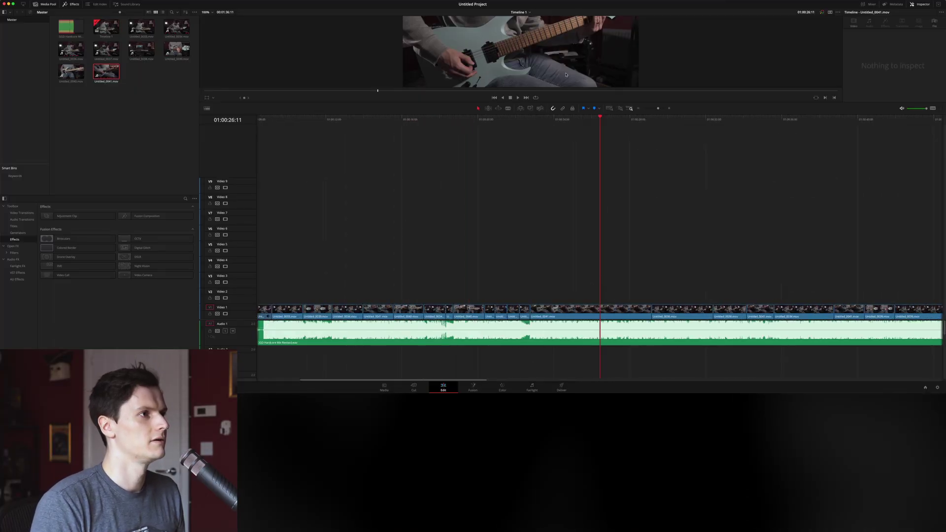
left_click_drag(565, 102, 573, 266)
scroll(554, 310, "down", 4)
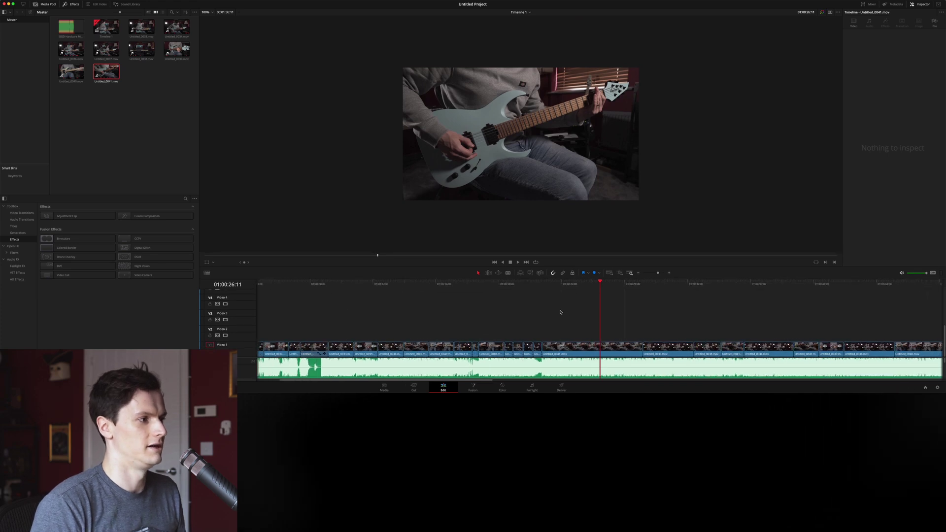
scroll(554, 311, "down", 4)
scroll(554, 310, "up", 2)
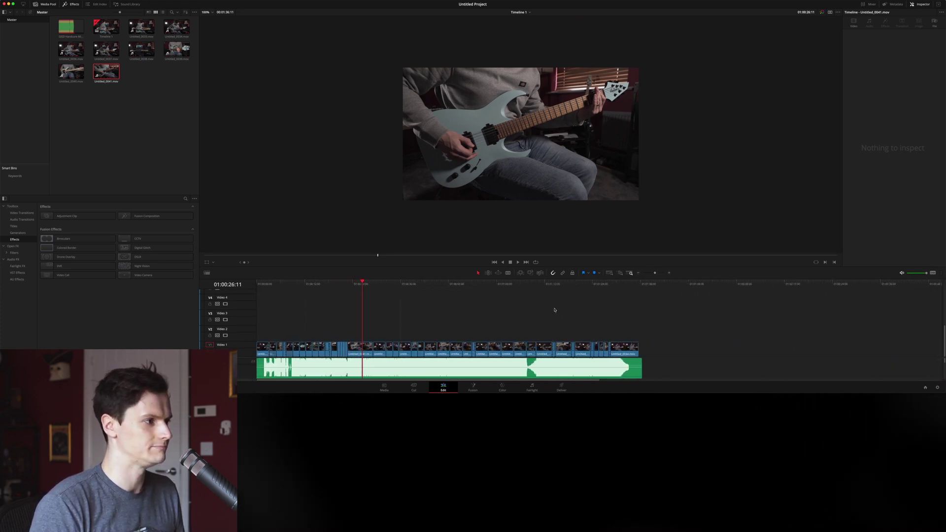
scroll(554, 309, "up", 2)
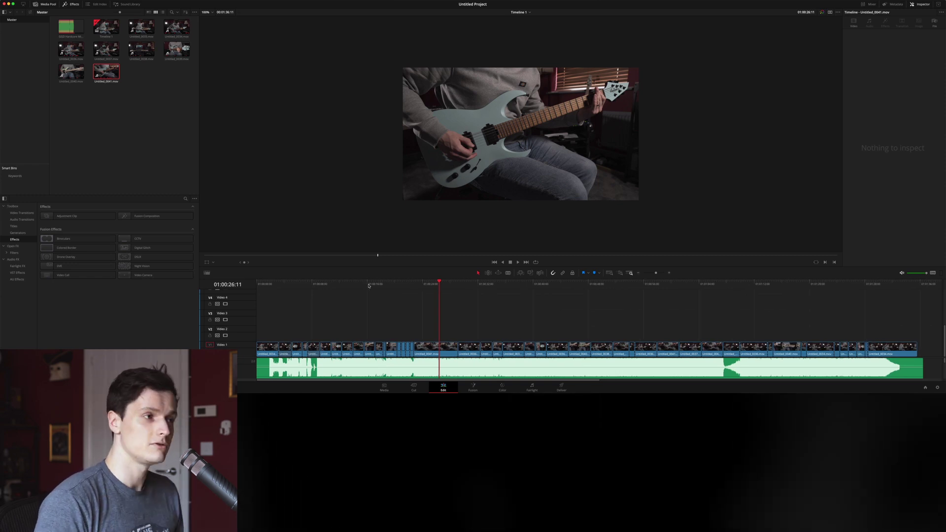
- Enlarge the picture in the viewer and show the flattened edit in closer detail on the timeline
scroll(364, 137, "up", 3)
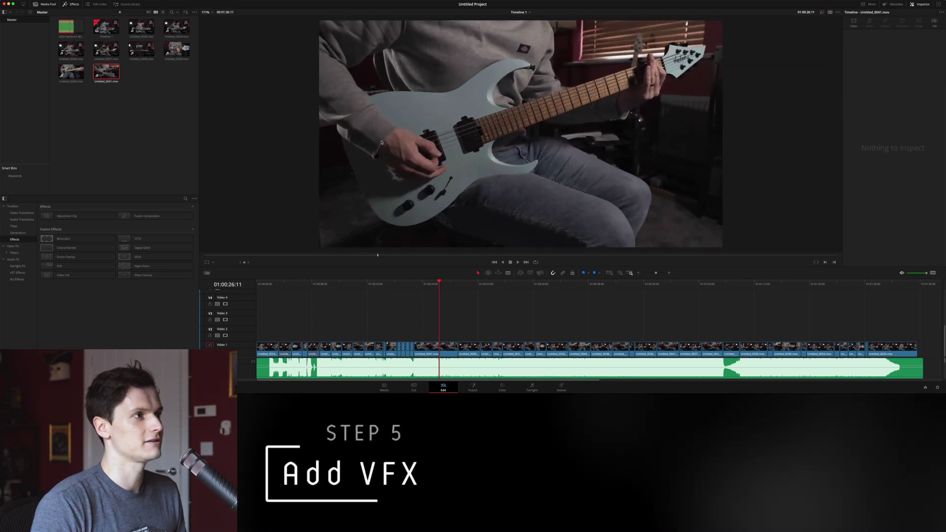
scroll(381, 142, "up", 2)
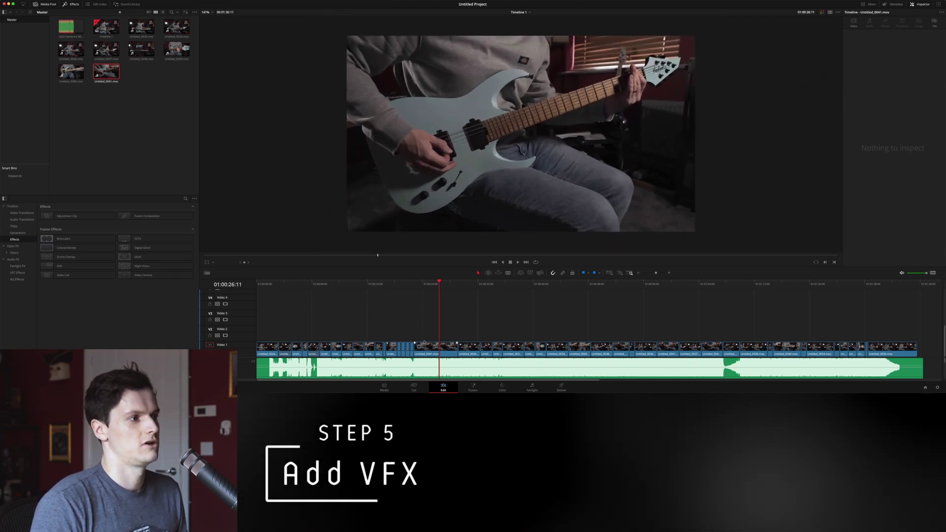
scroll(424, 341, "up", 3)
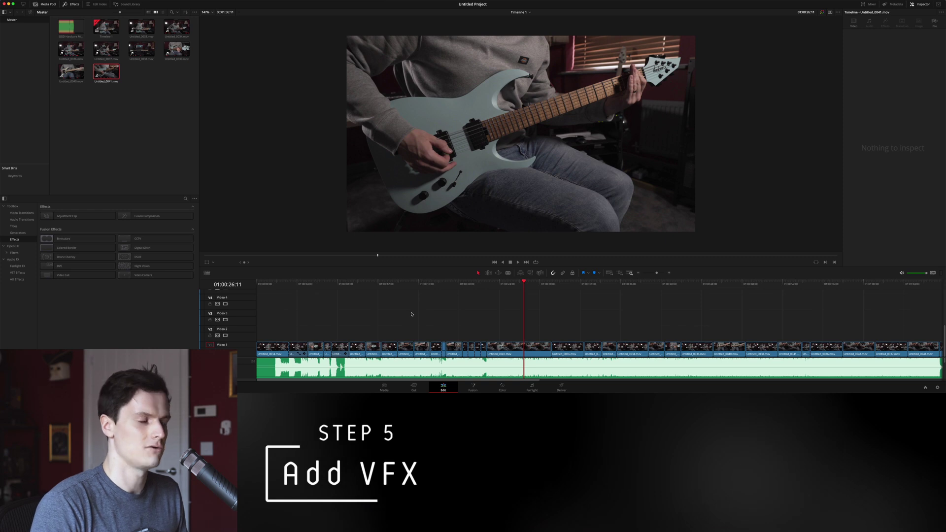
- Play the opening of the flattened edit from the beginning to find where the music starts
left_click(280, 285)
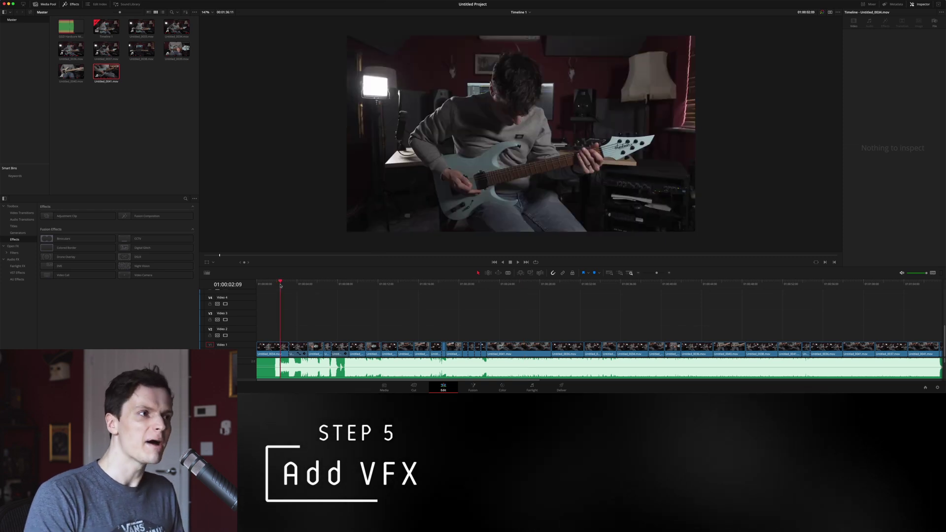
left_click(270, 350)
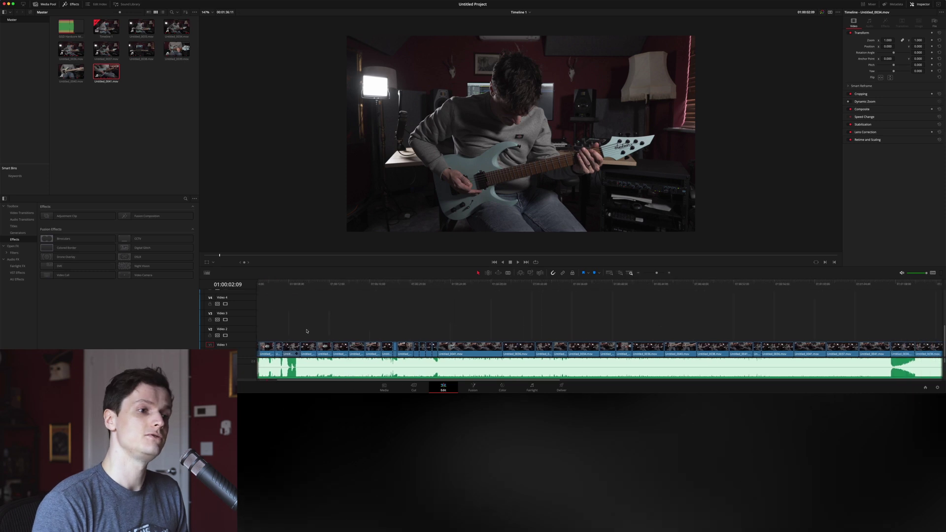
scroll(300, 330, "up", 2)
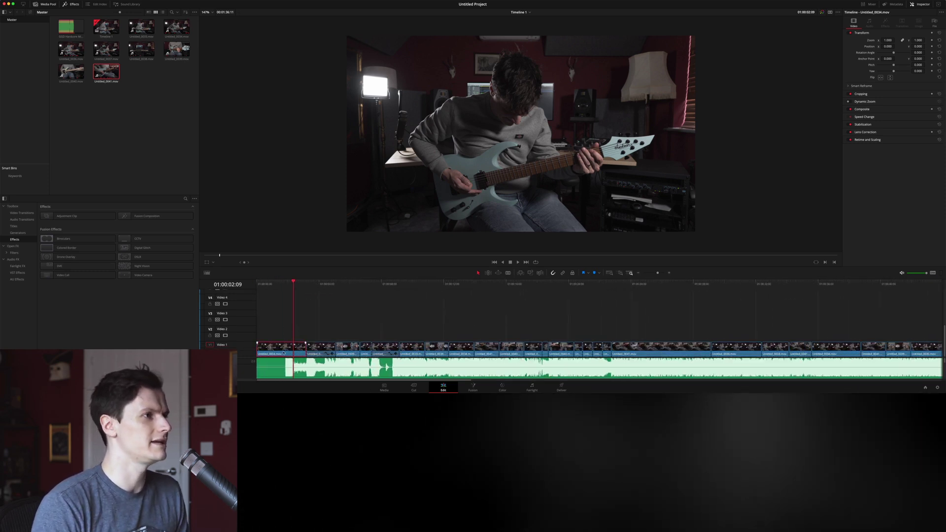
key("Home")
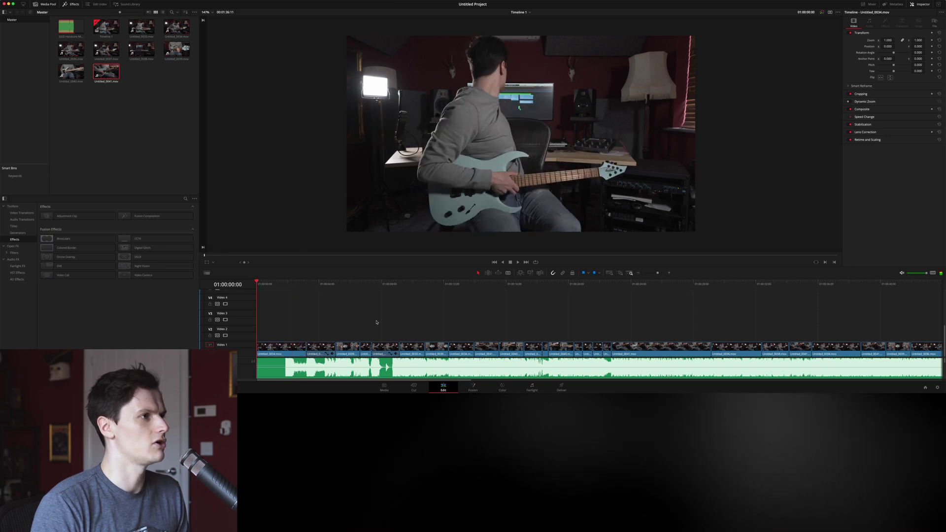
key("space")
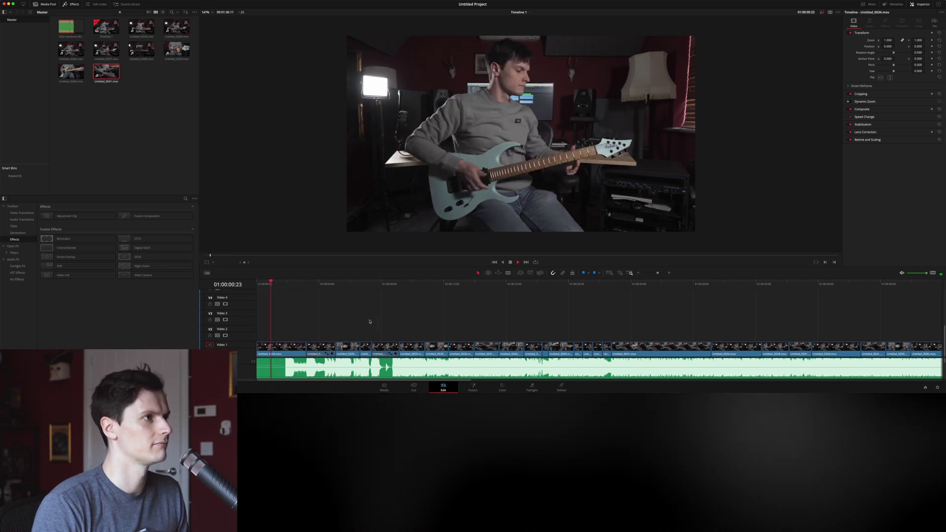
key("space")
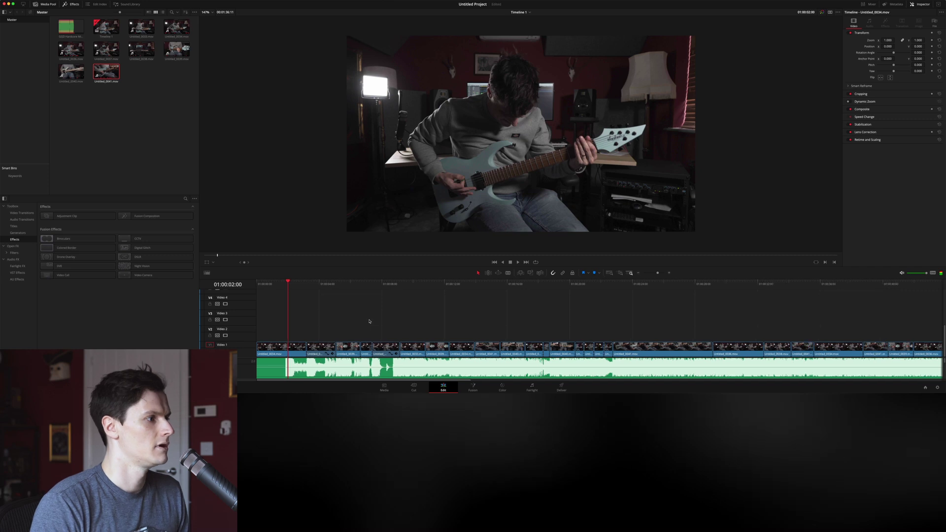
- Split the opening clip on Video 1 just before 01:00:02:00, where the music starts, and select its second part
key("super+equal")
key("super+equal")
key("super+equal")
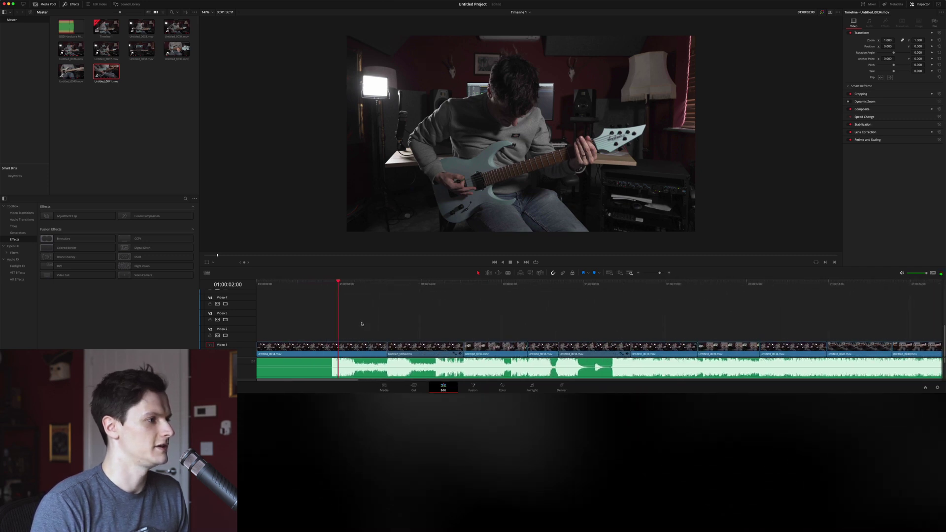
key("super+equal")
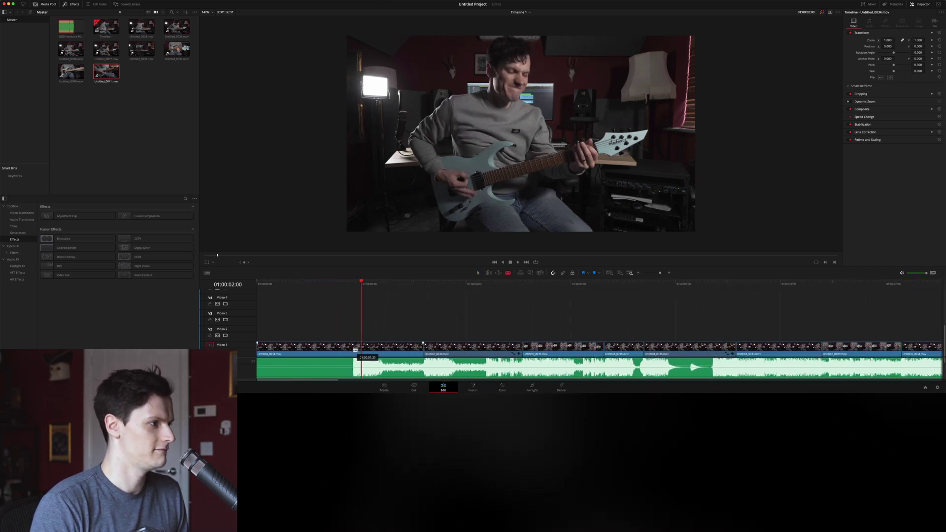
left_click(382, 349)
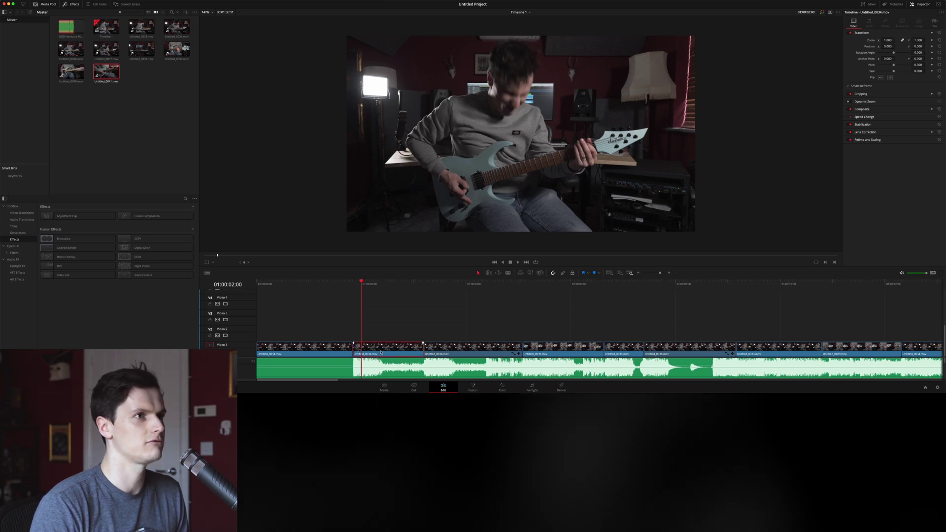
- Set the second part's zoom to 1.300 and play back the opening to check the punch-in
left_click_drag(887, 39, 879, 46)
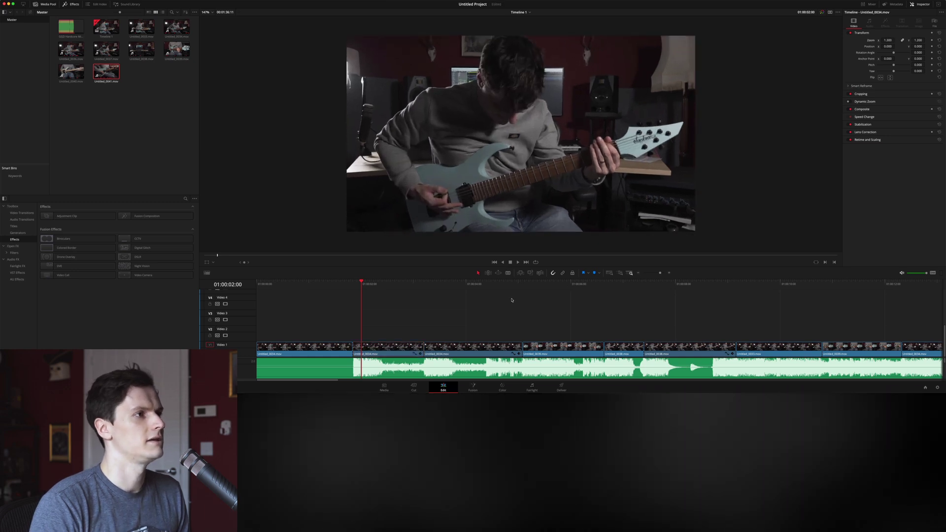
left_click_drag(322, 286, 257, 285)
key("space")
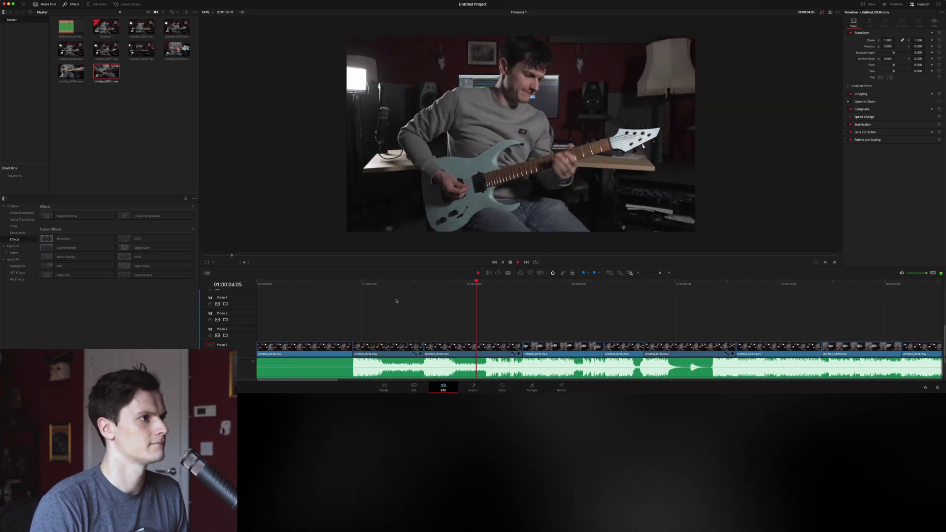
key("space")
left_click(368, 285)
key("space")
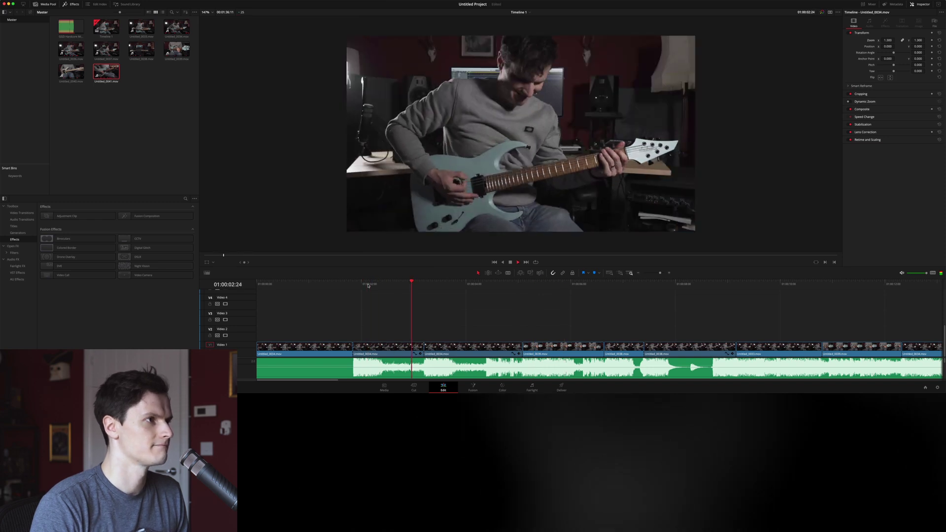
- Zoom the close-up guitar clip at 01:00:05:02 to 1.300 and shift the picture to a horizontal position of about -211
key("space")
key("space")
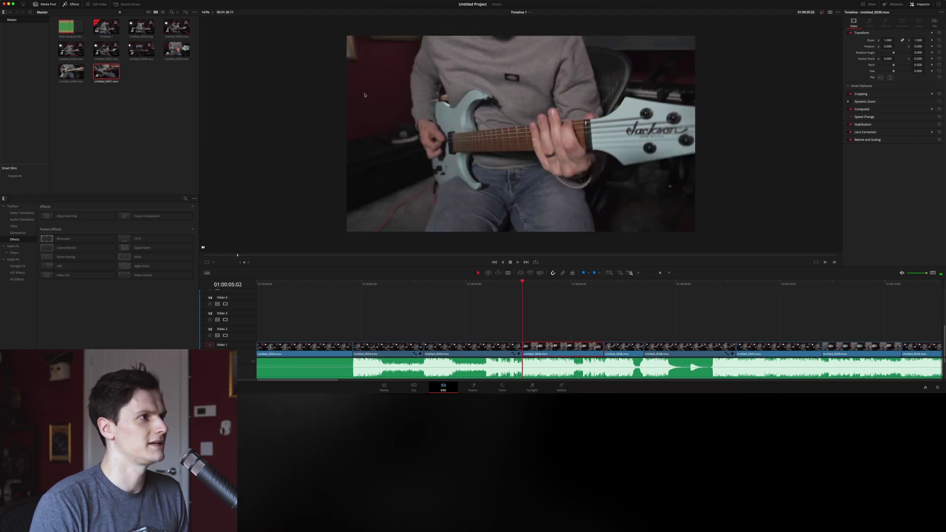
mouse_move(882, 40)
left_mouse_down()
mouse_move(890, 37)
mouse_move(875, 46)
left_mouse_up()
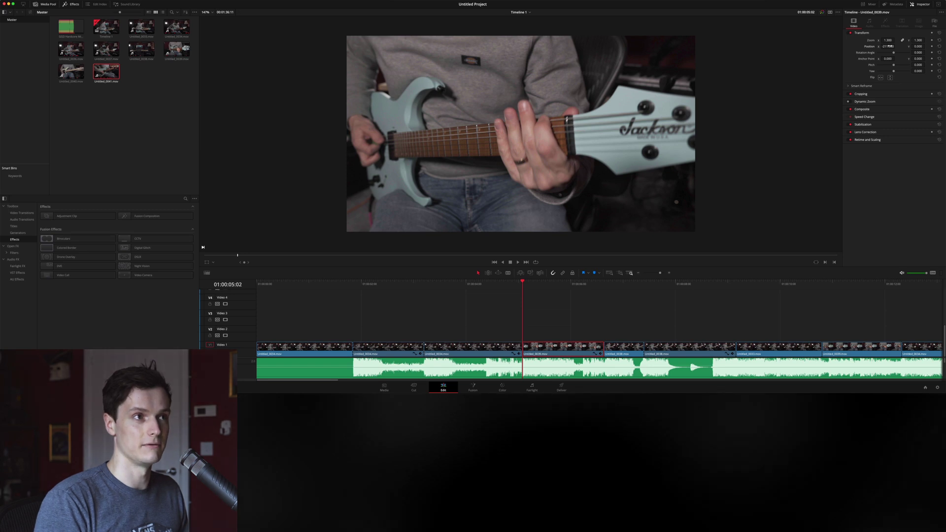
- Try an extreme zoom of 50 on the close-up guitar clip and undo it
left_click(888, 40)
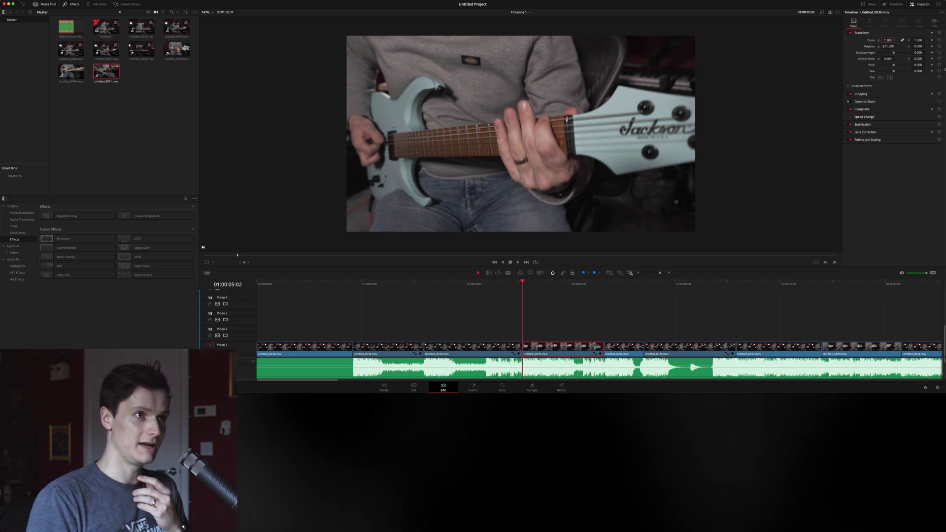
type("50")
key("Return")
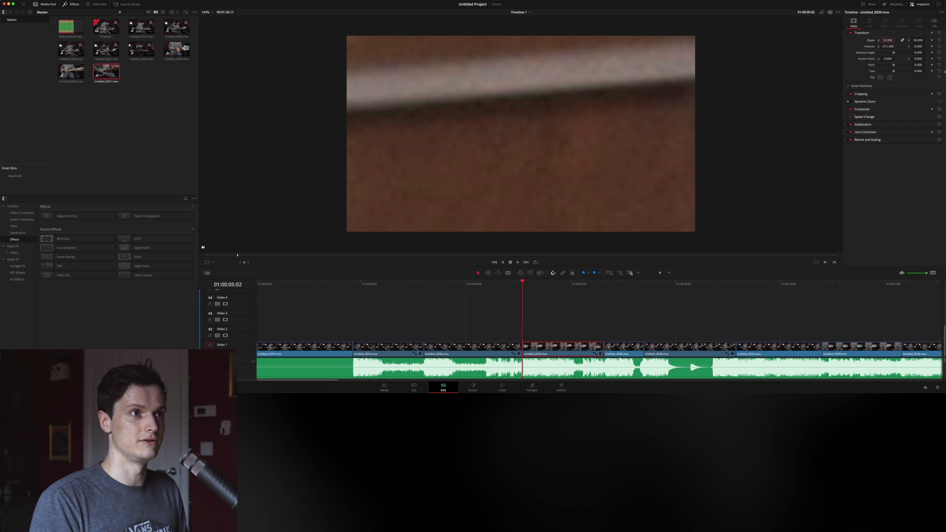
key("super+z")
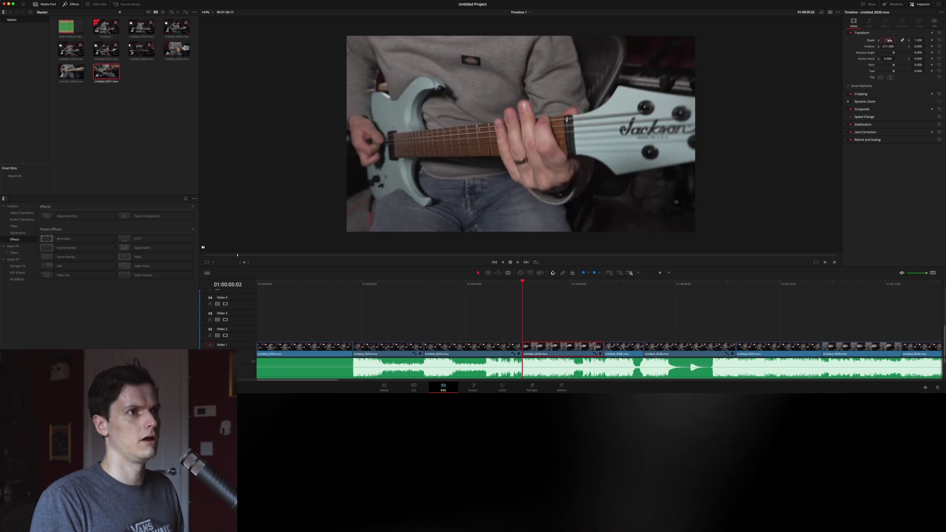
- Ease the close-up guitar clip's framing to a zoom of 1.220 and a horizontal position of about -201
mouse_move(888, 46)
left_mouse_down()
mouse_move(896, 40)
mouse_move(881, 41)
left_mouse_up()
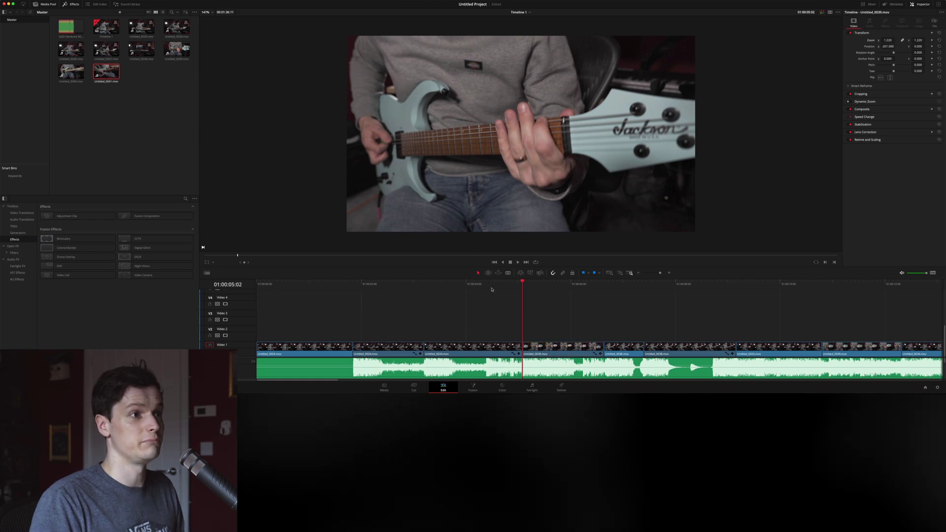
- Try a zoom of 2 on the close-up guitar clip and undo the zoom changes
left_click(887, 41)
type("2")
key("Return")
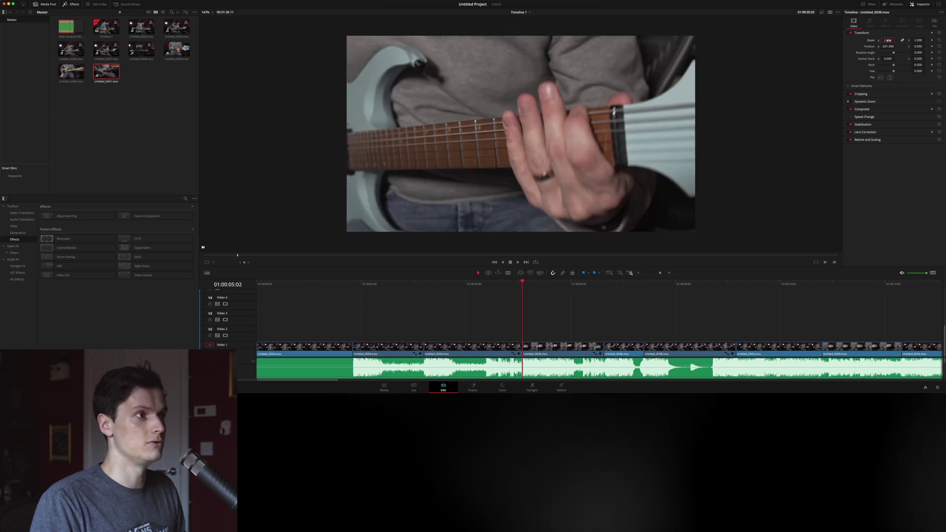
left_click_drag(887, 40, 895, 40)
key("ctrl+z")
key("ctrl+z")
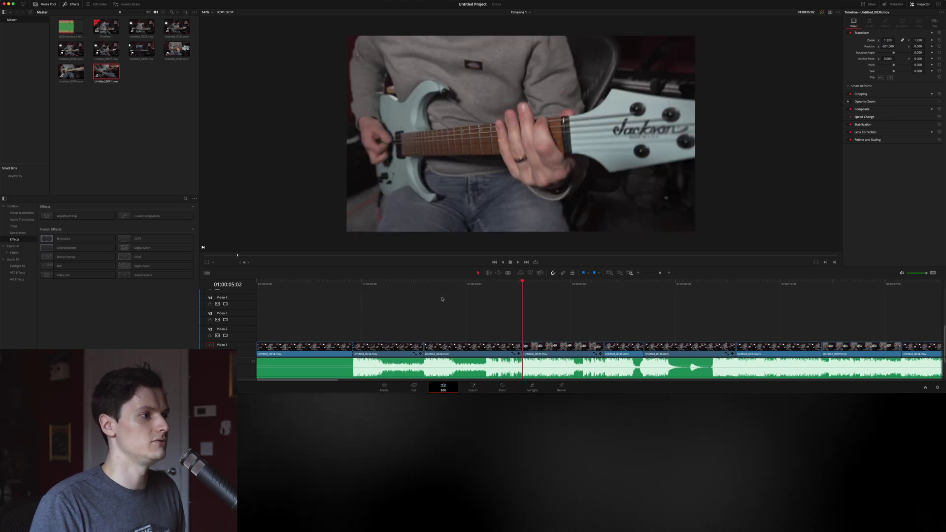
- Review the reframed cuts and set the zoom of the wide guitar clip at 01:00:09:15 to 1.140
left_click(413, 286)
key("space")
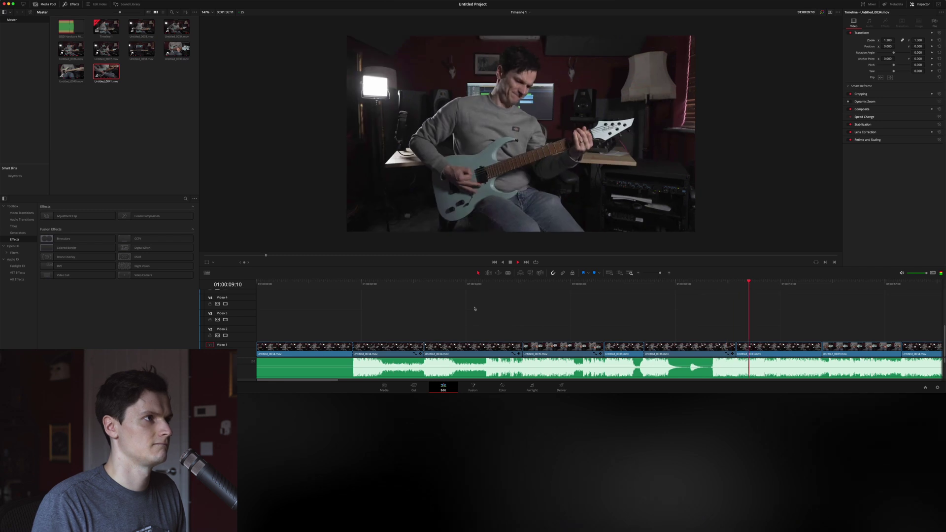
scroll(475, 309, "right", 3)
left_click(585, 345)
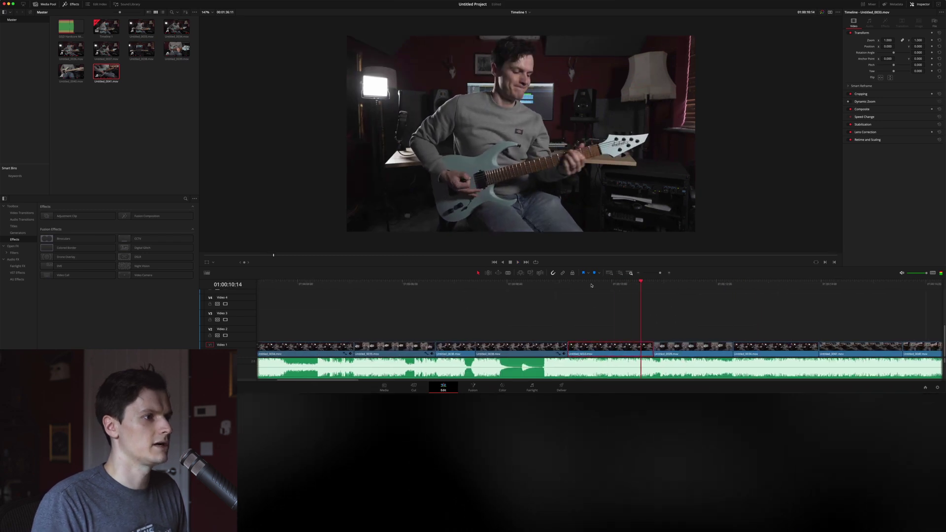
left_click(589, 283)
left_click_drag(887, 41, 894, 41)
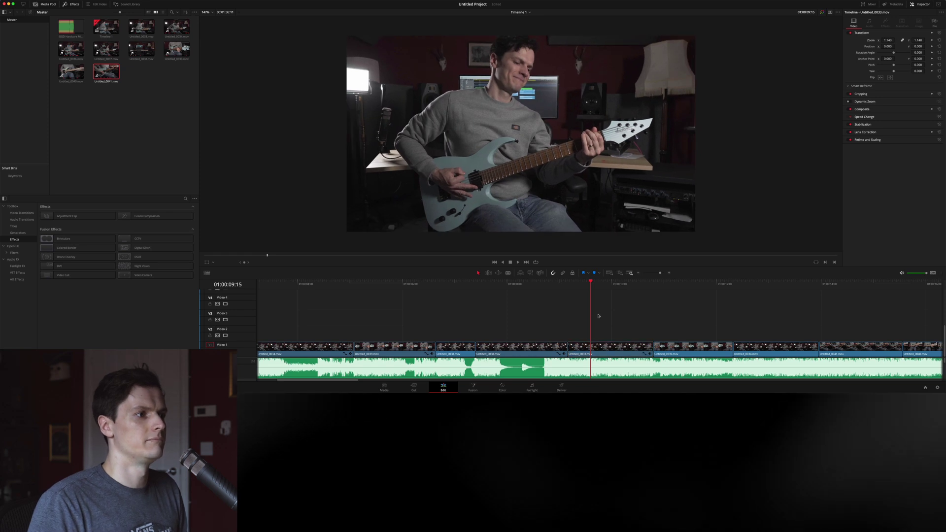
- Reframe the close-up guitar clip starting at 01:00:10:20 with a 1.380 zoom, a horizontal shift and a slight rotation
scroll(598, 316, "right", 3)
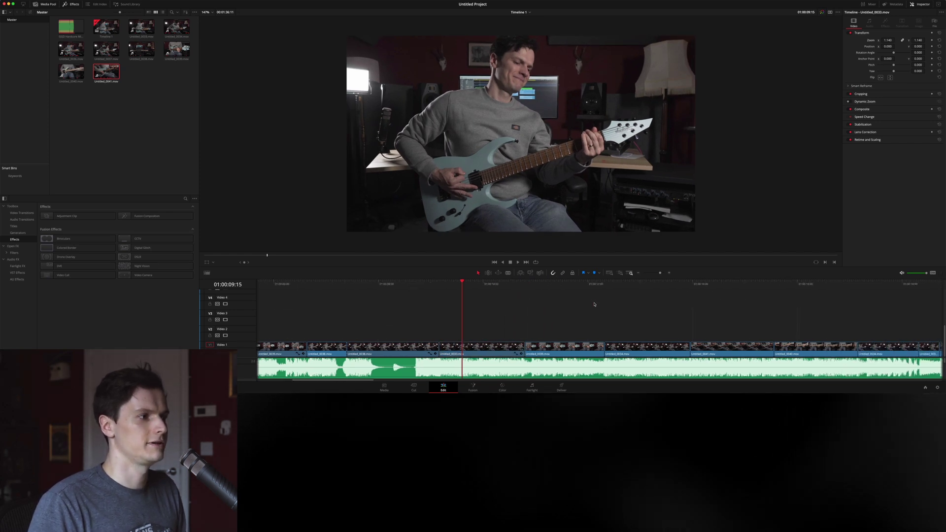
key("space")
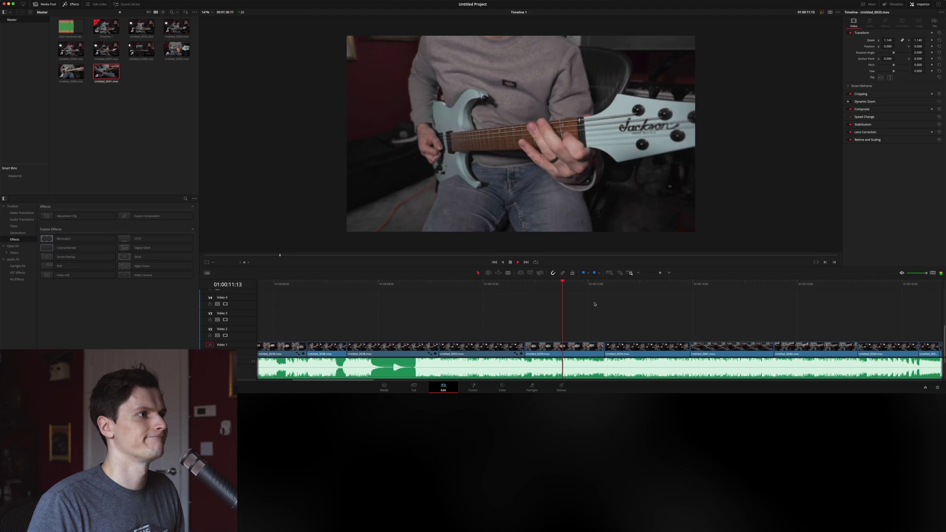
left_click_drag(552, 283, 526, 287)
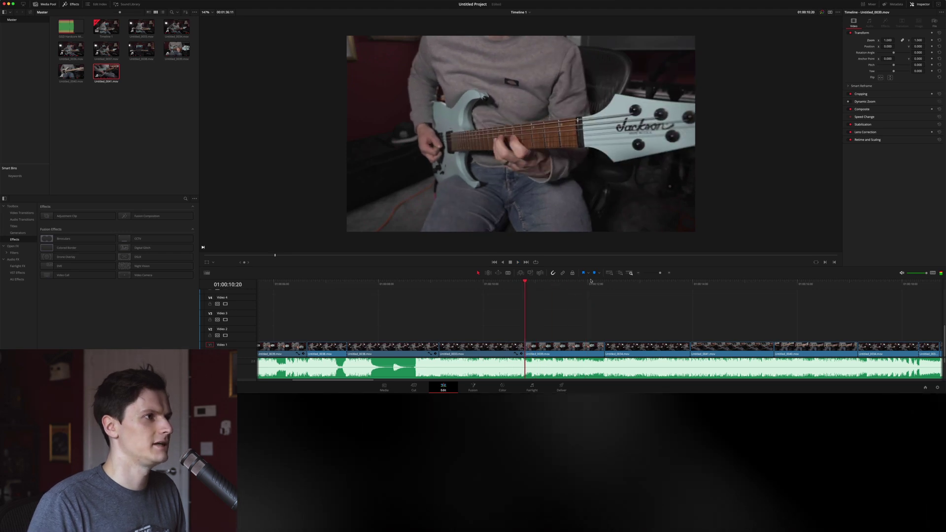
key("space")
left_click(533, 347)
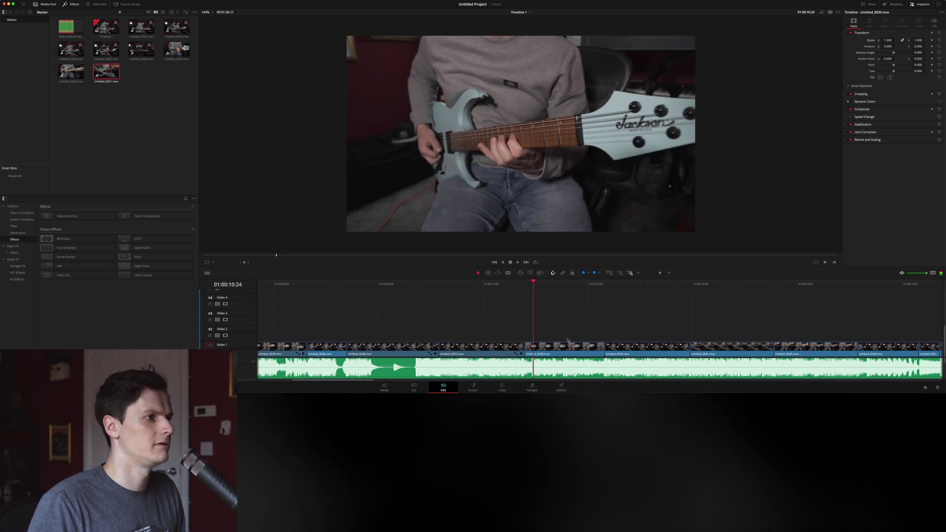
mouse_move(893, 40)
left_mouse_down()
mouse_move(904, 41)
mouse_move(882, 46)
mouse_move(895, 54)
mouse_move(896, 40)
left_mouse_up()
key("space")
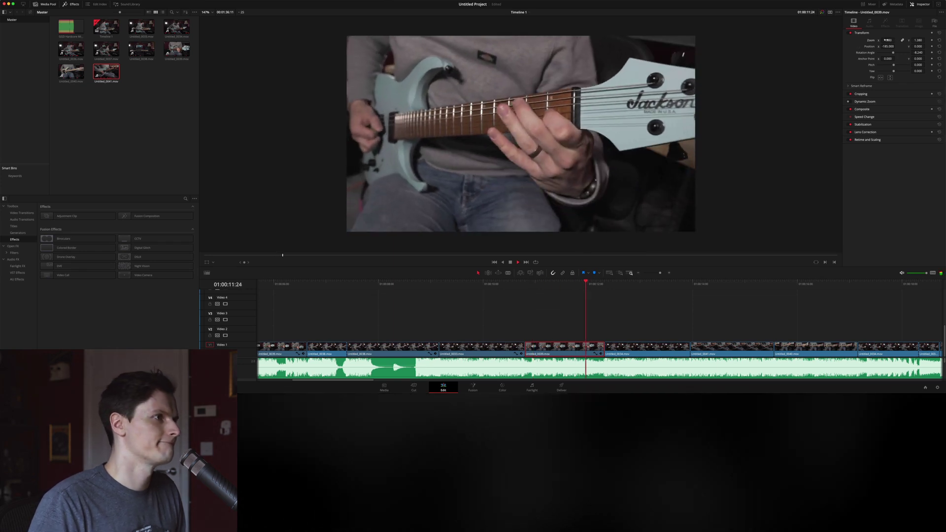
- Play on to the wide guitar clip at about 01:00:13:05 and set its zoom to 1.170
left_click(589, 281)
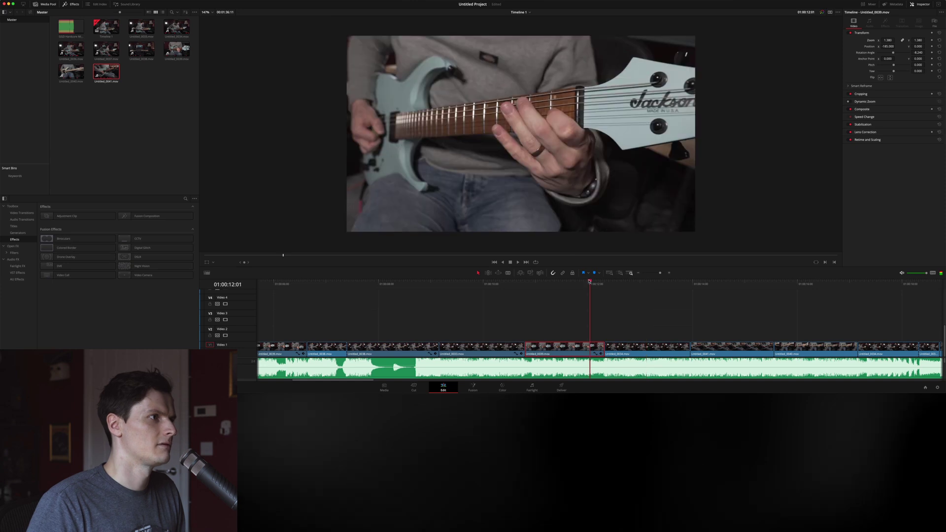
key("space")
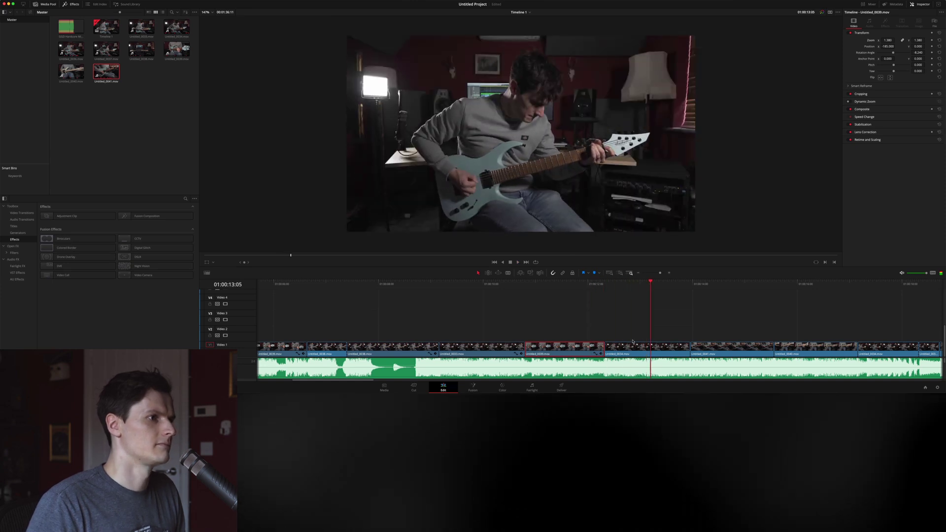
left_click_drag(886, 39, 906, 40)
- Play past the bass shots and zoom the wide guitar clip around 01:00:17:17 to about 1.25
key("space")
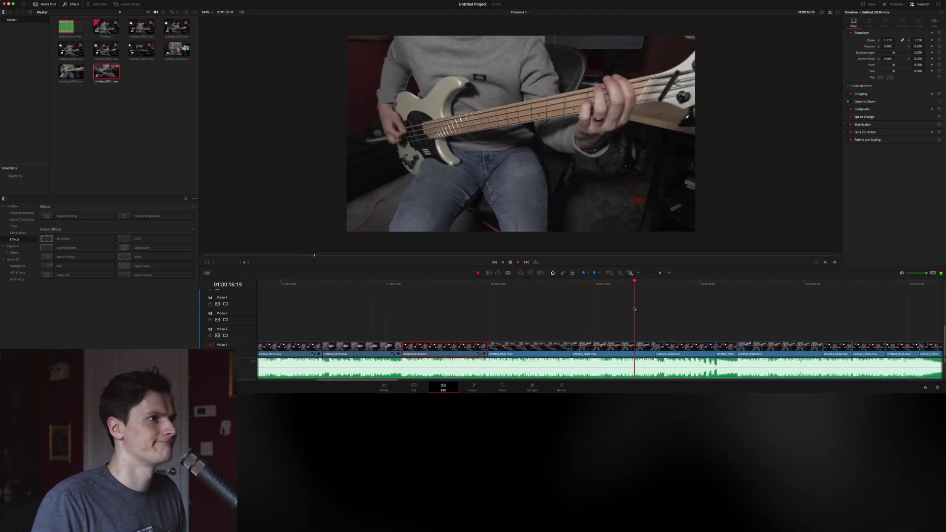
key("space")
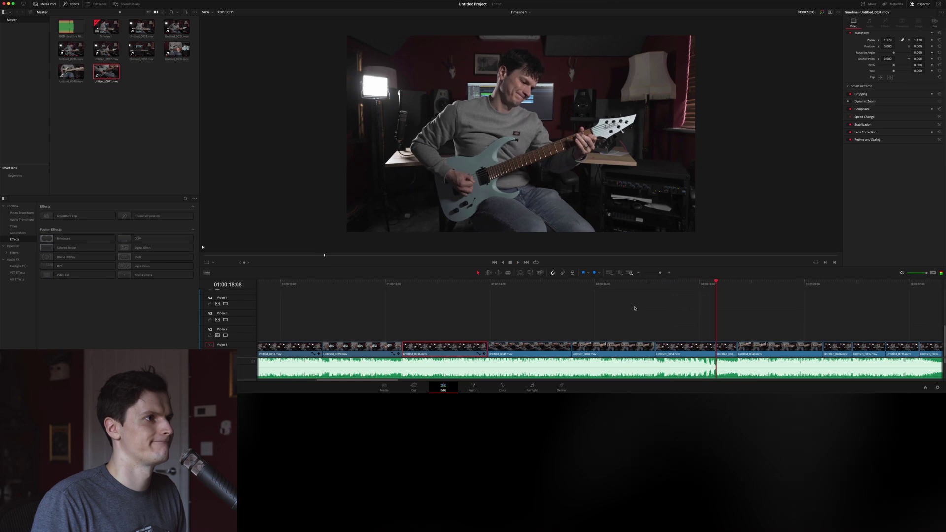
left_click(685, 296)
left_click_drag(889, 39, 911, 40)
- Replay the zoomed shot and set the zoom of the short guitar clip at 01:00:18:10 to 1.170
left_click(642, 288)
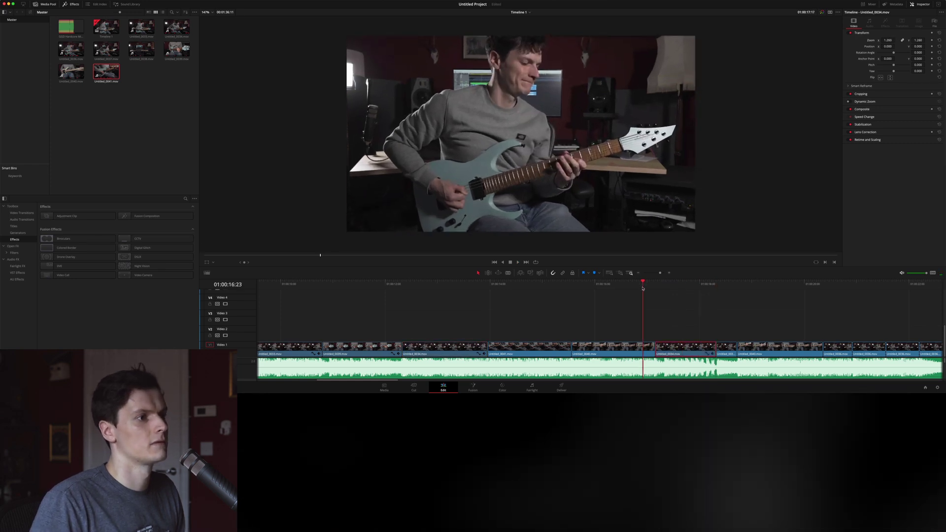
key("space")
key("space")
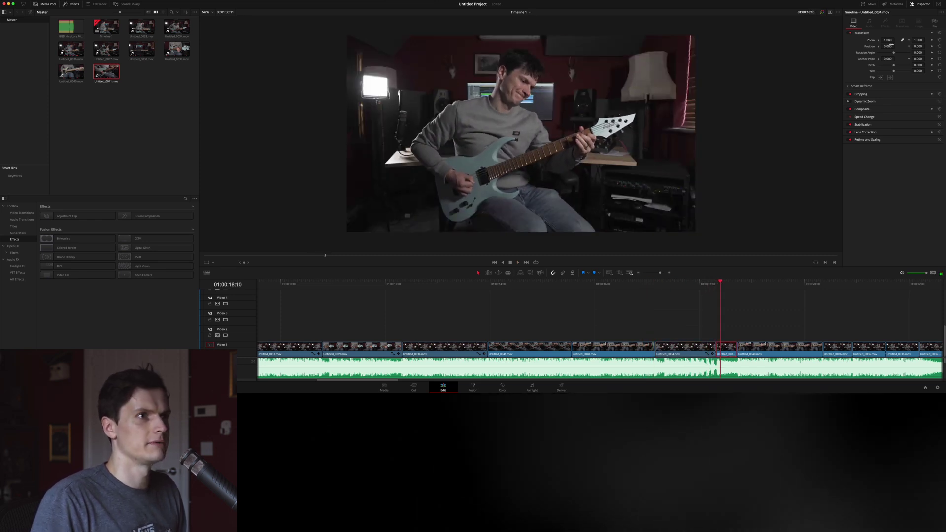
left_click_drag(887, 40, 888, 40)
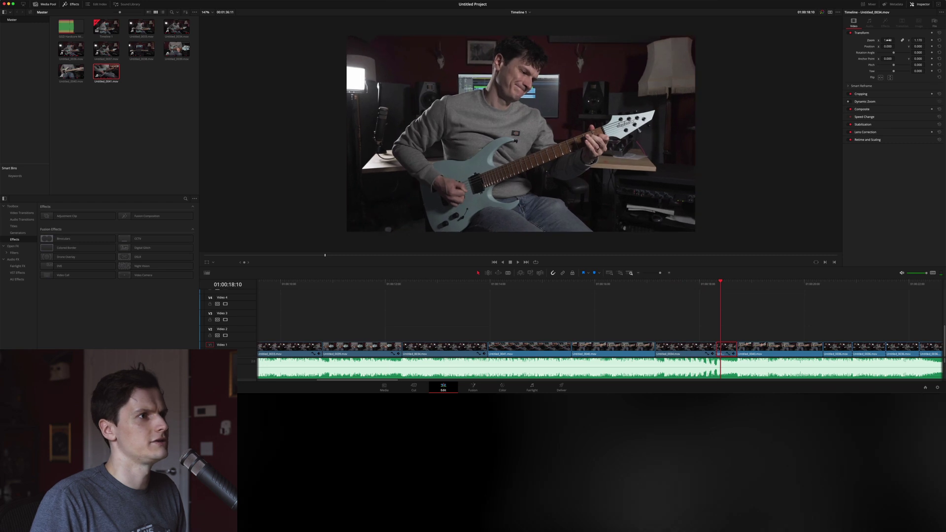
- Play on from 01:00:15:20 and add progressively stronger zooms to the last three short wide guitar clips around 01:00:21, up to 1.300
left_click(586, 284)
scroll(620, 313, "right", 3)
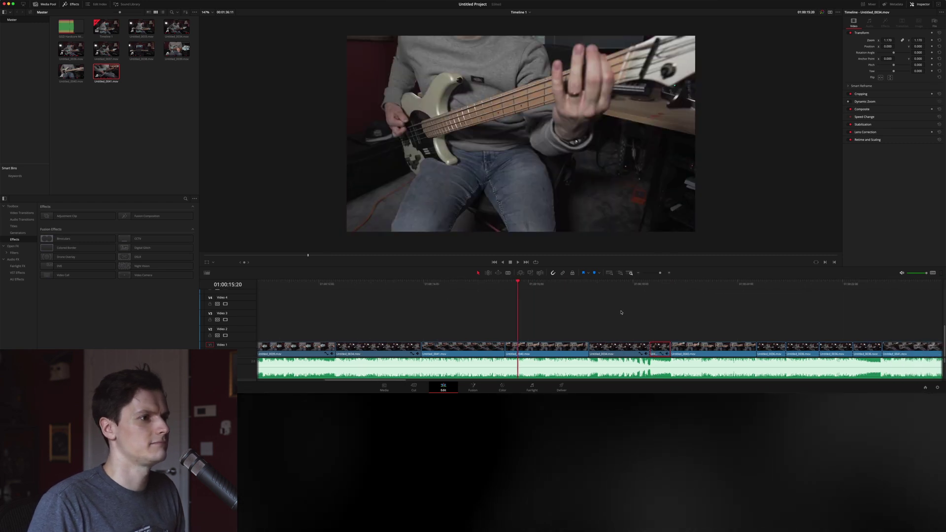
key("space")
scroll(620, 314, "right", 7)
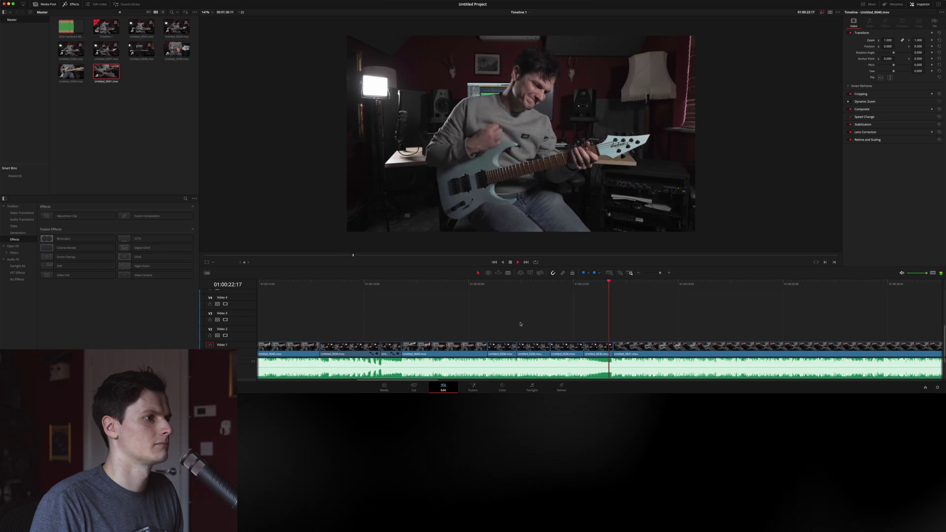
key("space")
left_click(502, 284)
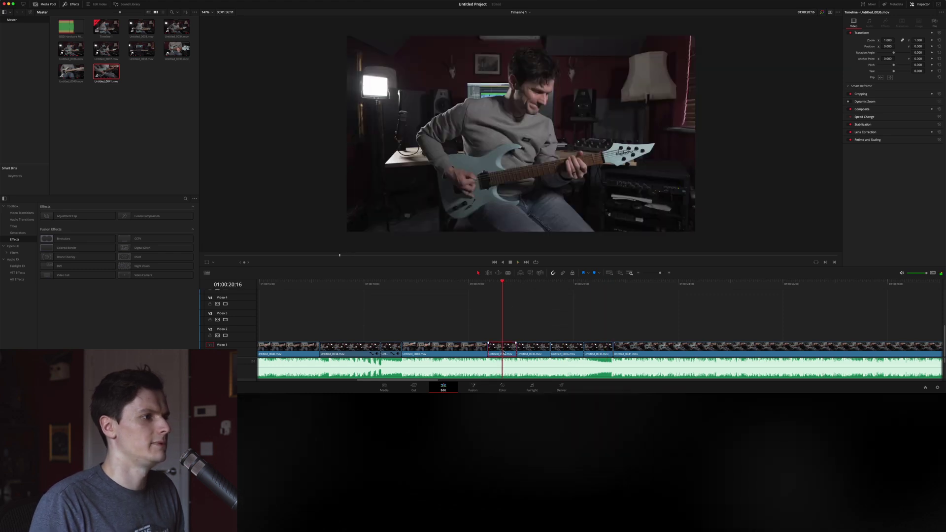
left_click(530, 285)
left_click_drag(886, 40, 895, 40)
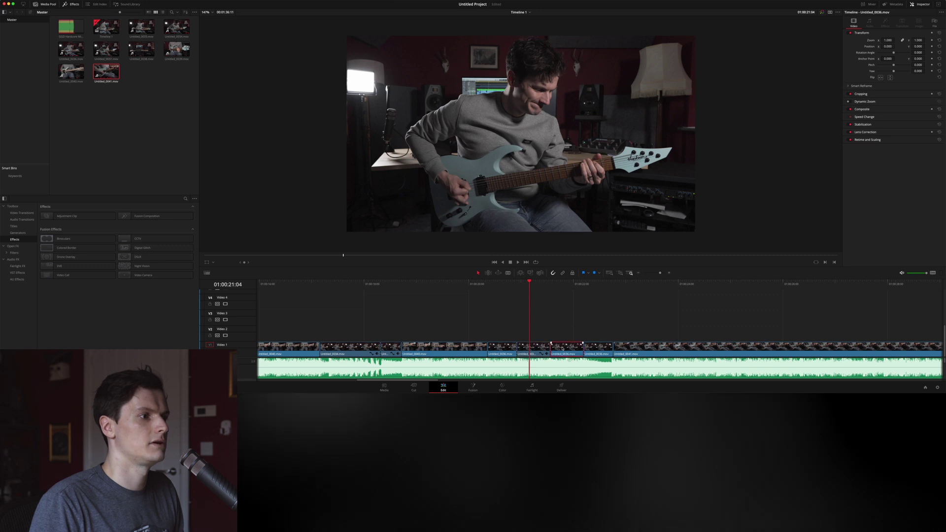
left_click_drag(885, 40, 886, 41)
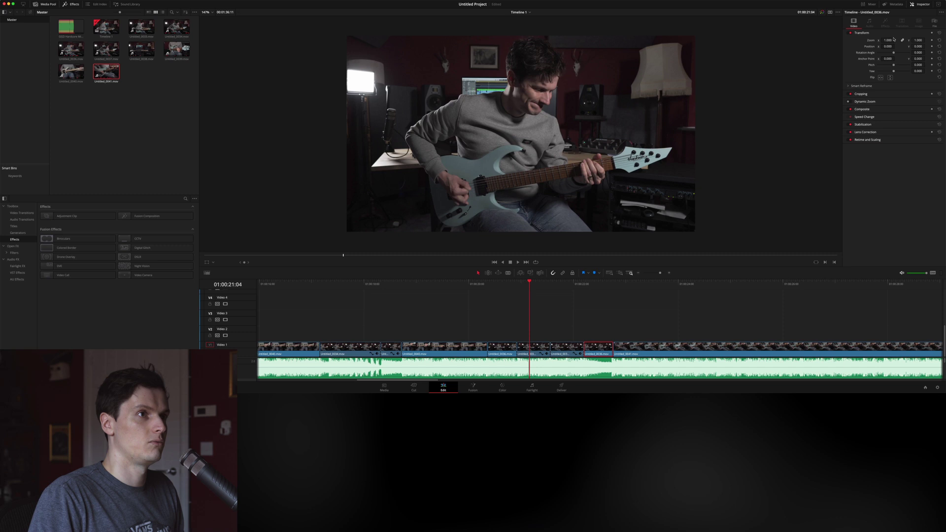
left_click(889, 41)
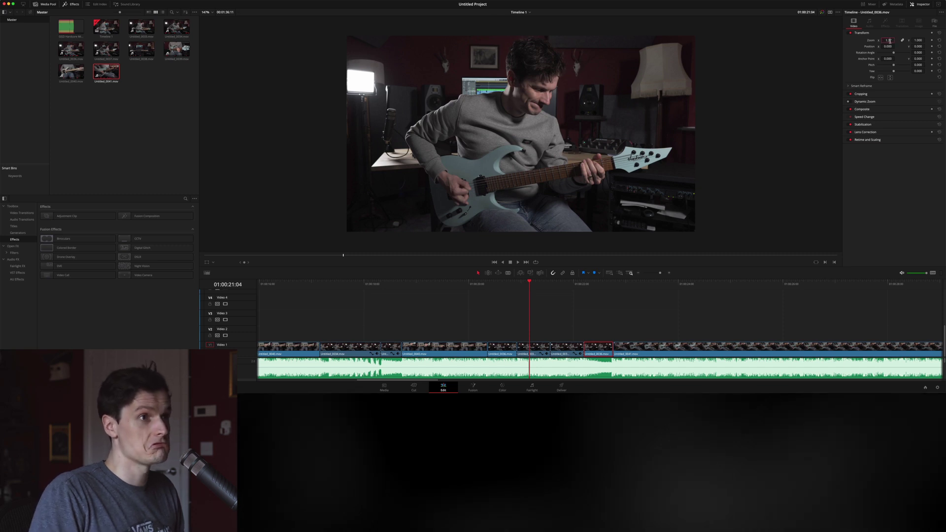
- Replay the stepped zooms through to the next wide guitar clip and add a zoom keyframe of 1.000 at its first frame, 01:00:29:04
left_click(460, 286)
key("space")
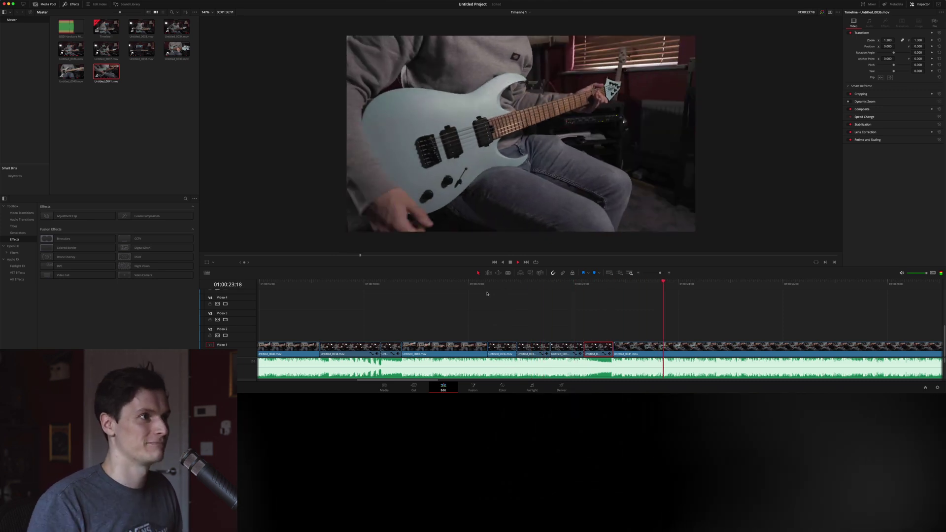
scroll(519, 300, "right", 3)
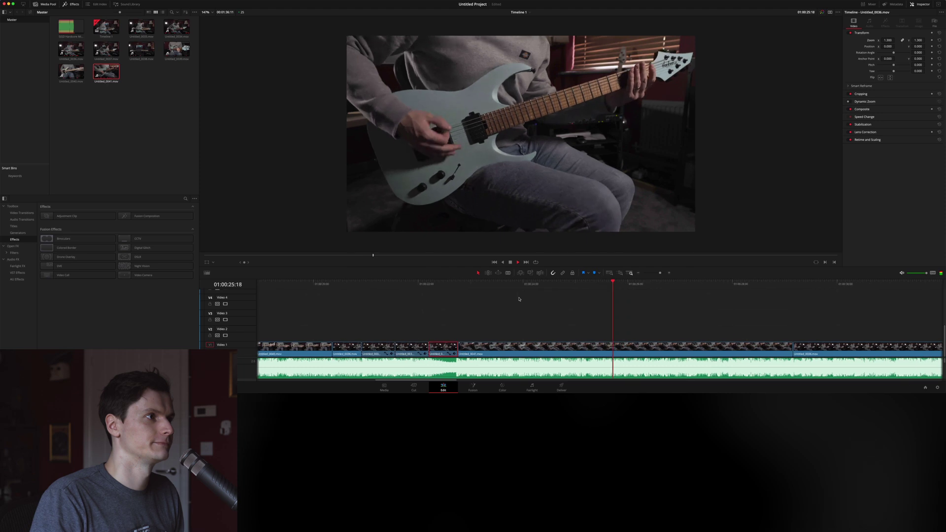
scroll(519, 298, "right", 3)
scroll(517, 298, "right", 3)
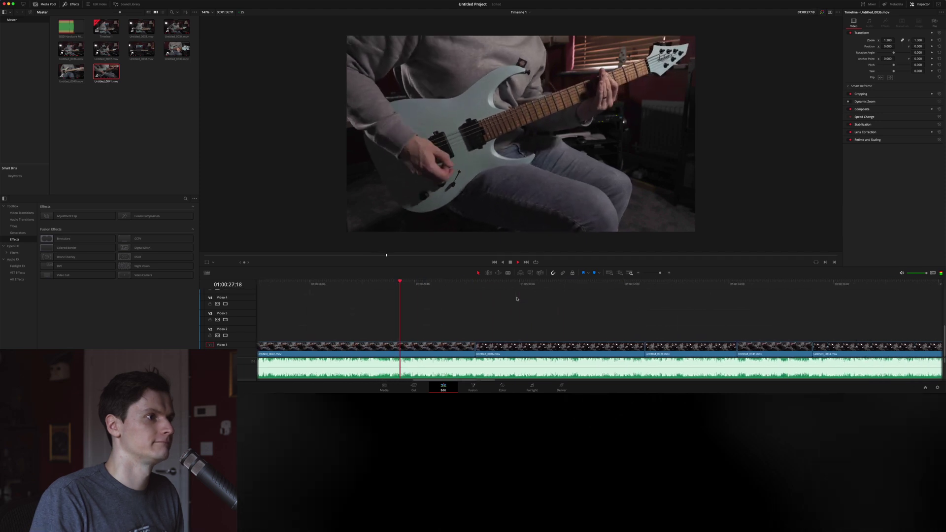
scroll(516, 298, "right", 3)
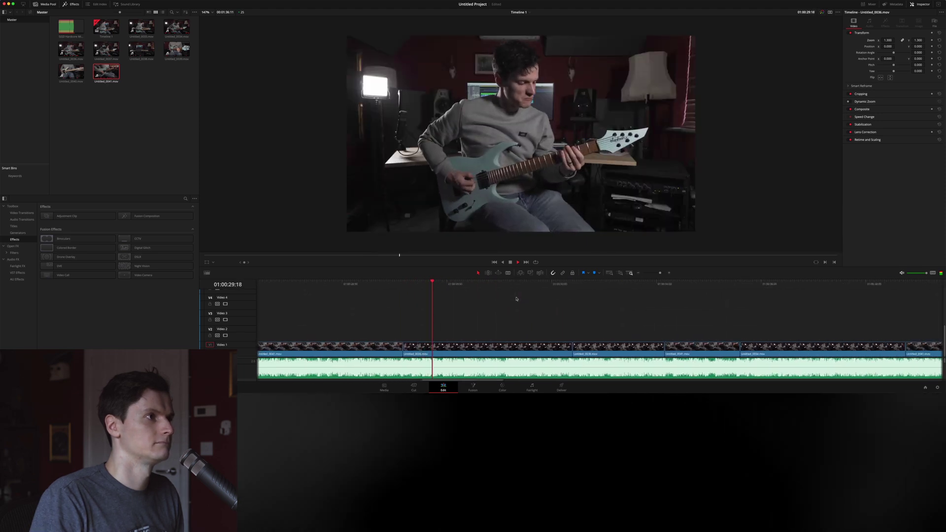
left_click(509, 347)
left_click_drag(411, 284, 387, 289)
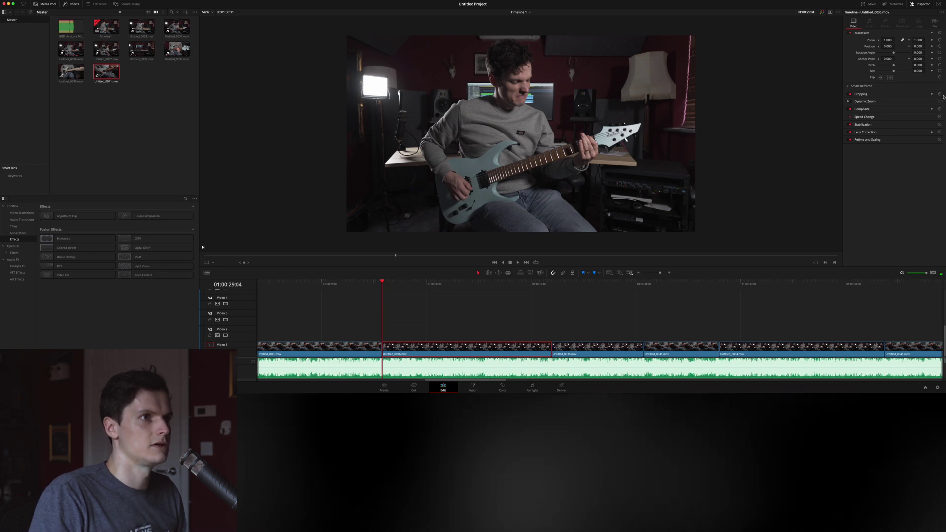
left_click(932, 41)
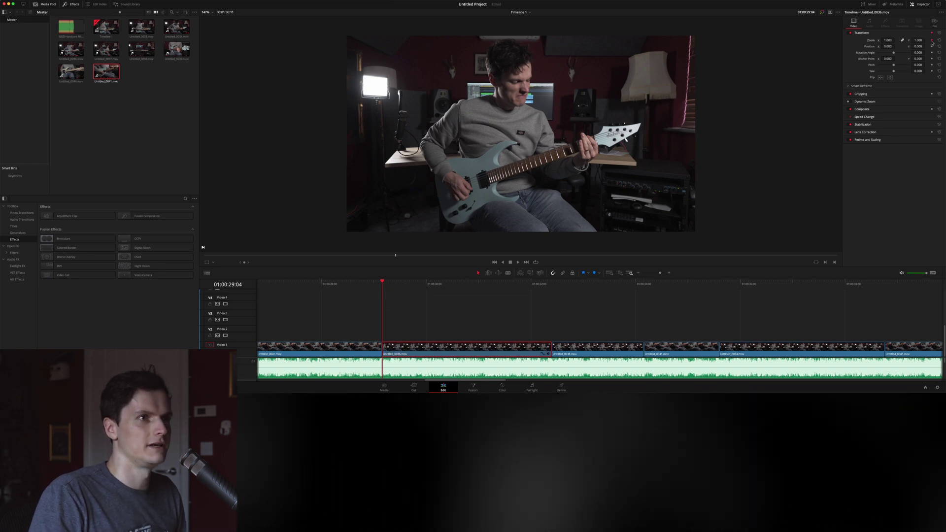
left_click(931, 40)
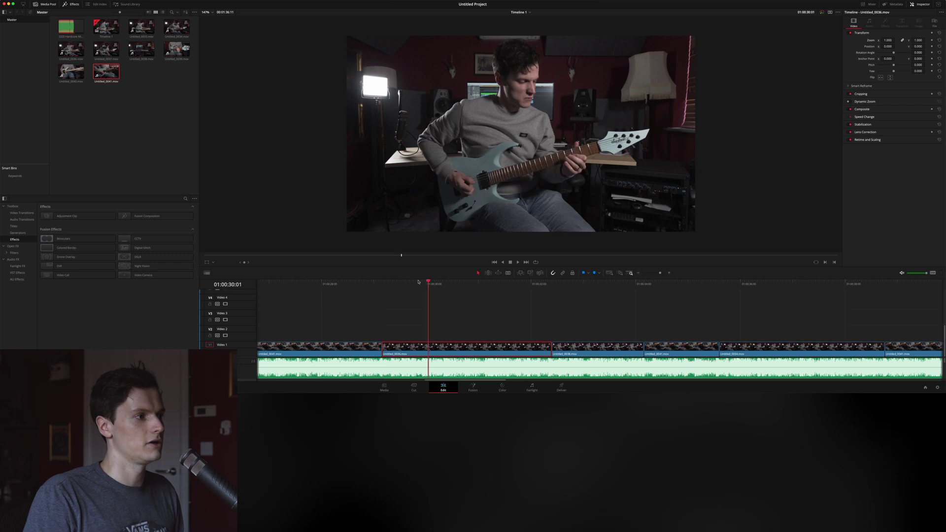
left_click(931, 40)
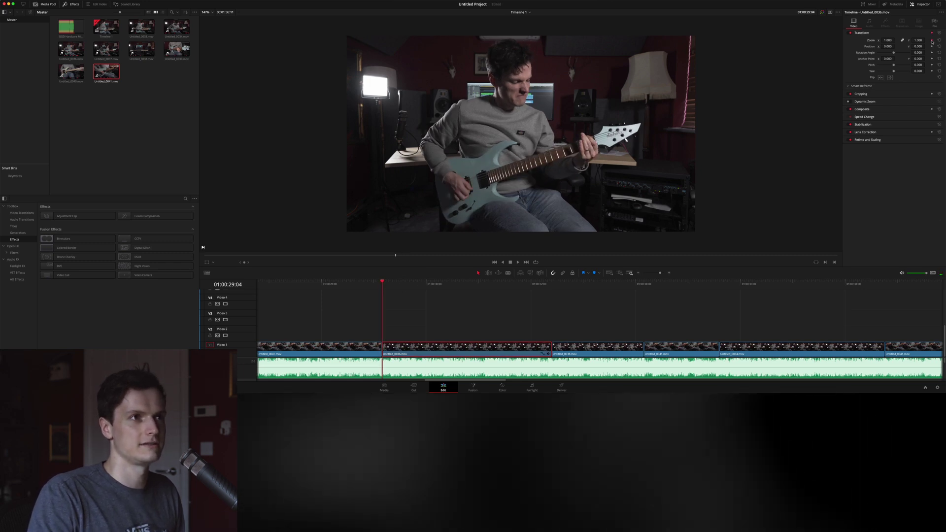
- Save the project and ramp the wide guitar clip's zoom up to about 1.25, moving the end keyframe to the clip's end on the curve
key("super+s")
left_click_drag(515, 290, 542, 287)
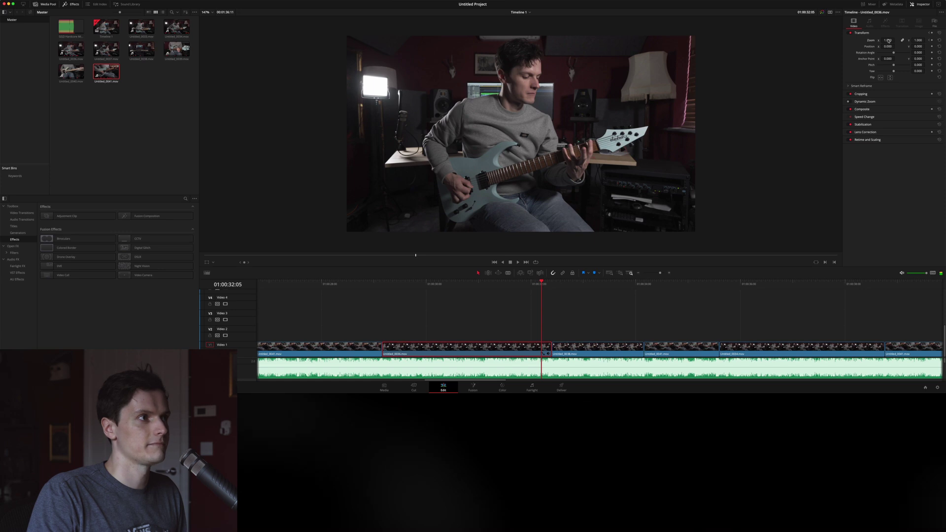
left_click_drag(887, 40, 901, 40)
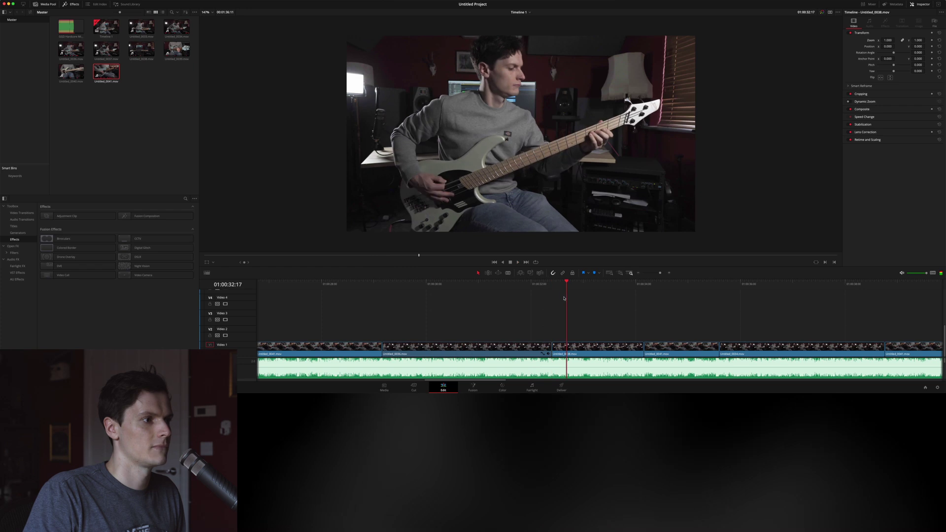
left_click(542, 353)
left_click_drag(541, 332, 550, 330)
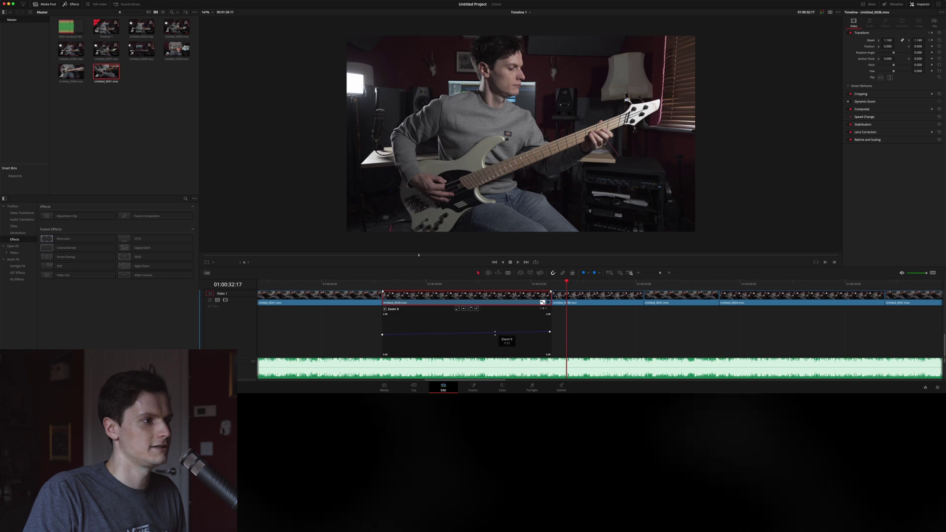
left_click(499, 331)
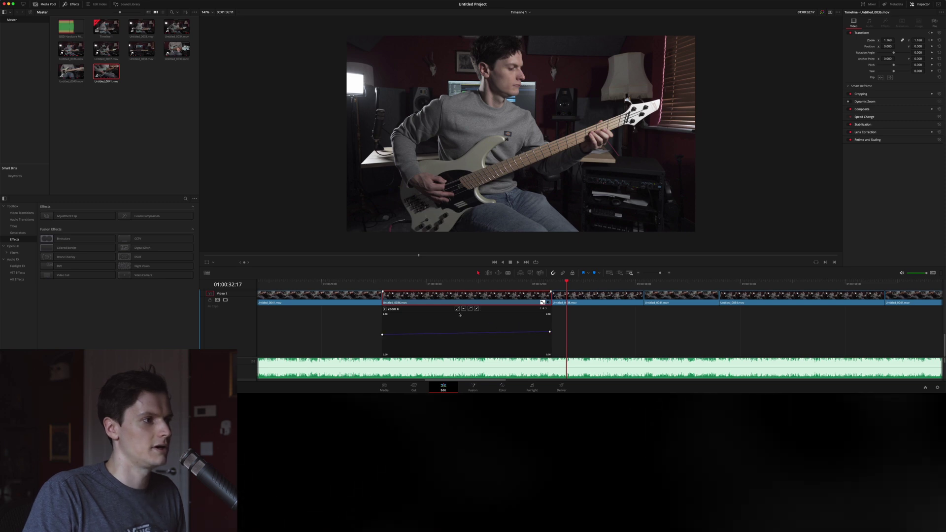
left_click(551, 331)
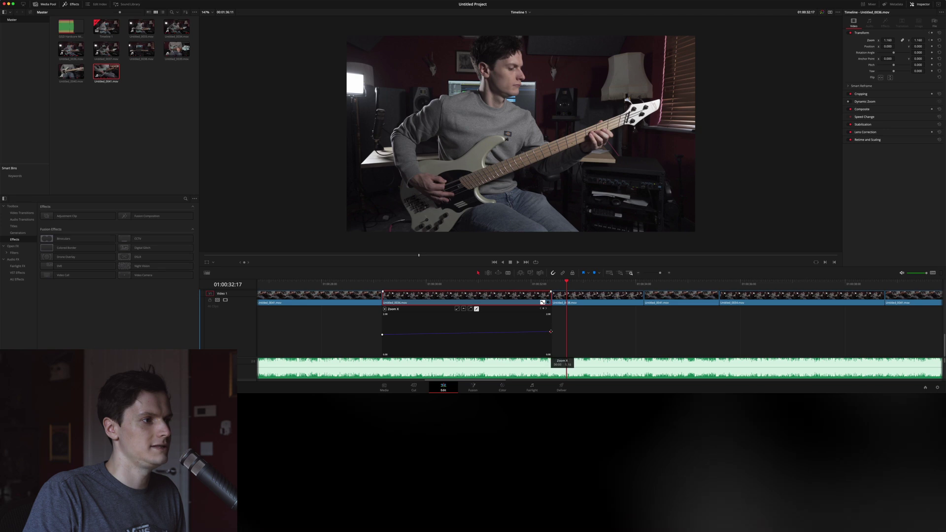
- Try a strongly dipped ease on the zoom curve's start keyframe, play it back and undo the curve change
left_click(382, 335)
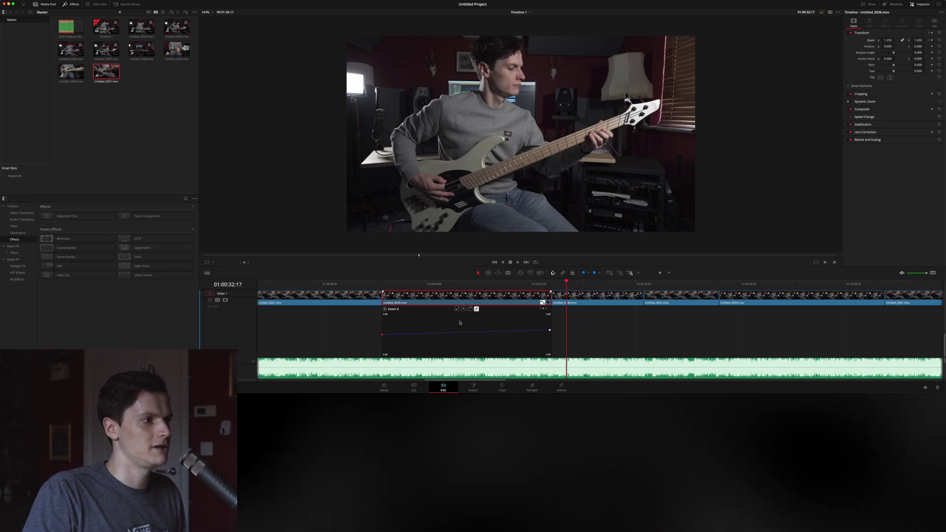
left_click(424, 334)
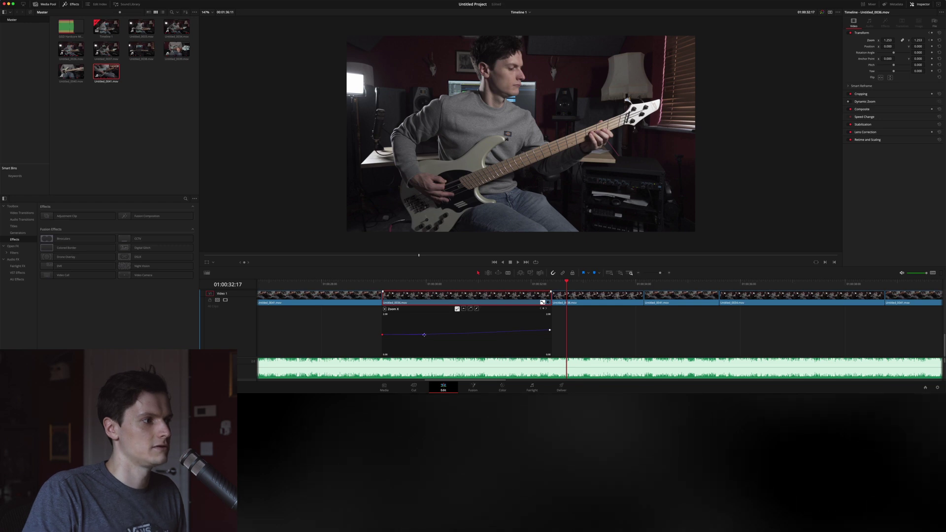
left_click_drag(468, 349, 464, 350)
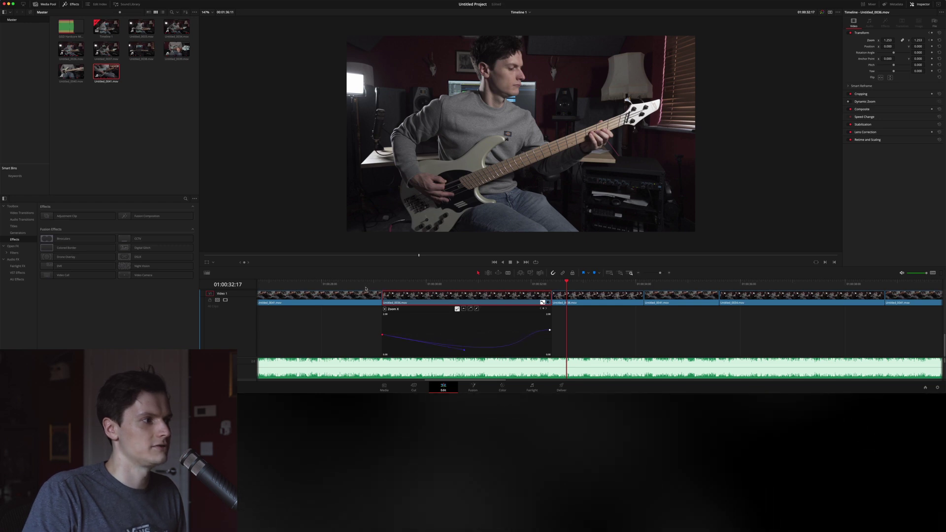
key("Up")
key("space")
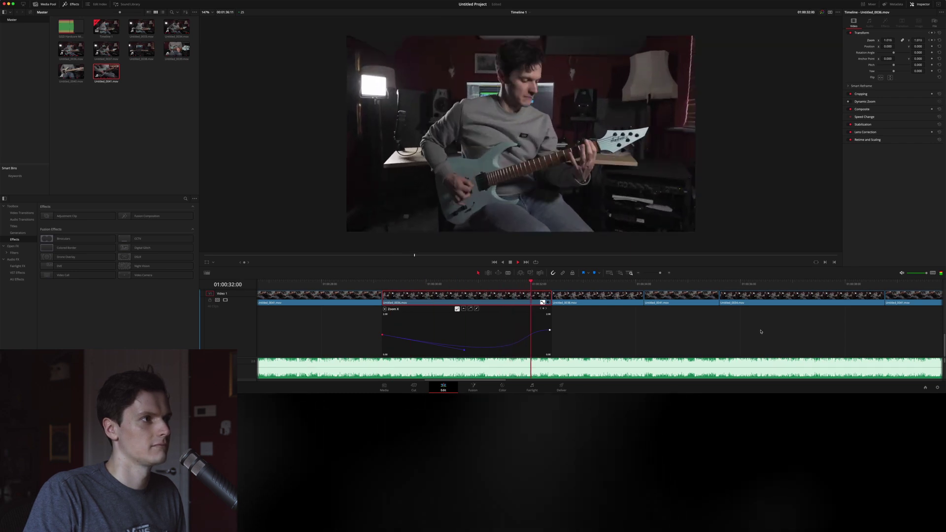
key("super+z")
key("super+z")
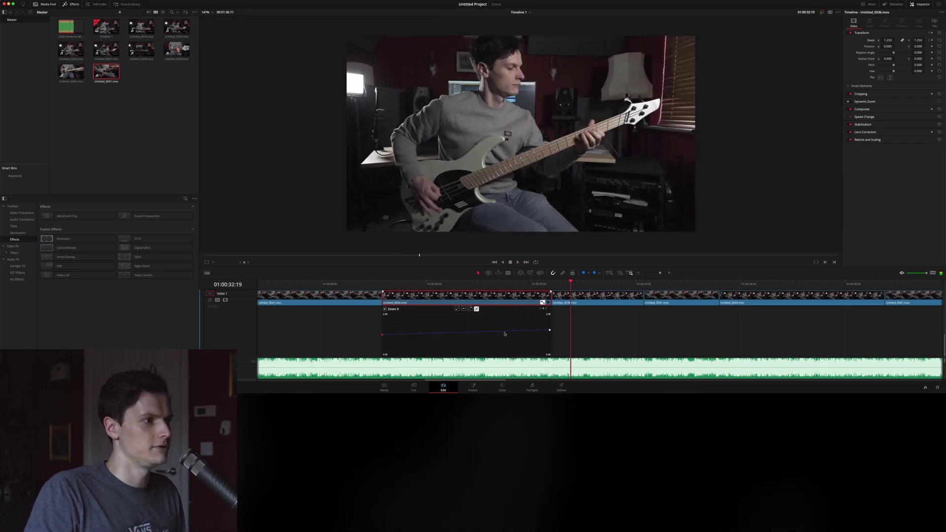
- Apply a gentle ease to the start keyframe of the wide guitar clip's zoom curve and replay the shot
left_click(382, 336)
left_click(458, 309)
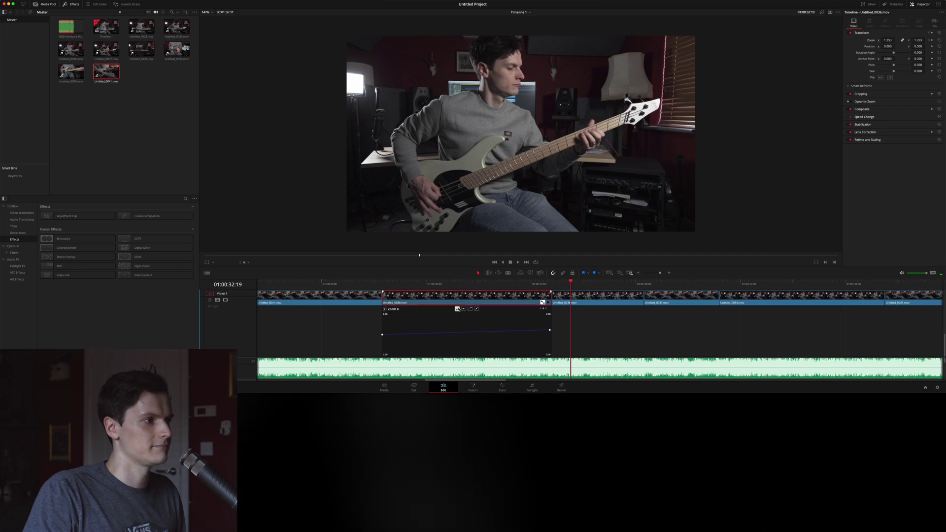
left_click(381, 335)
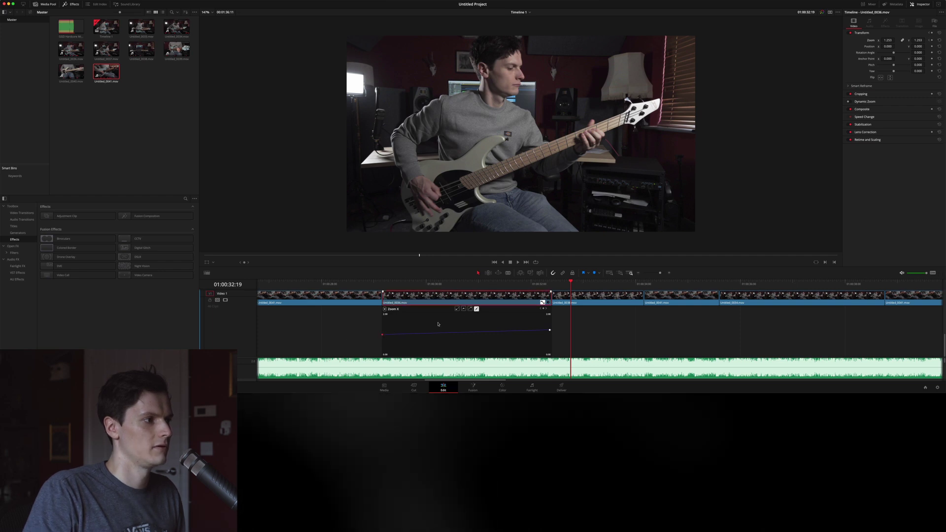
left_click(363, 281)
key("space")
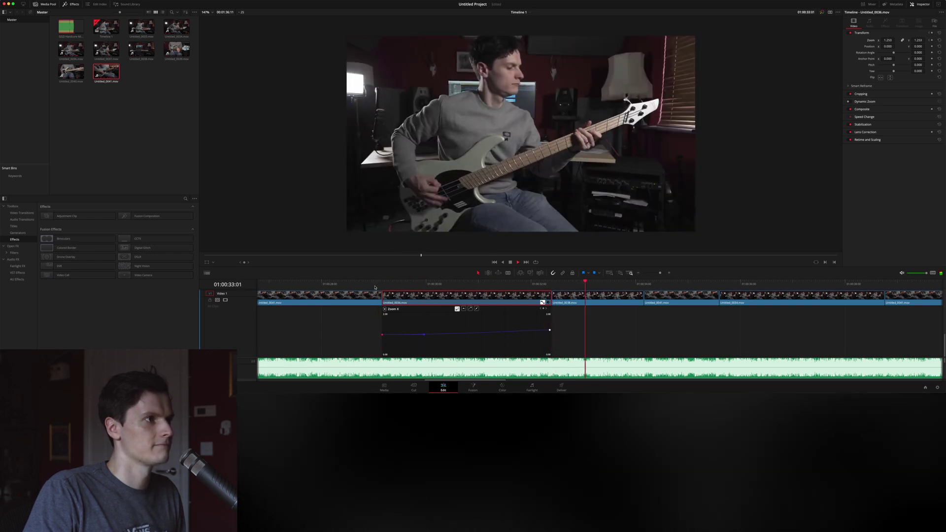
key("space")
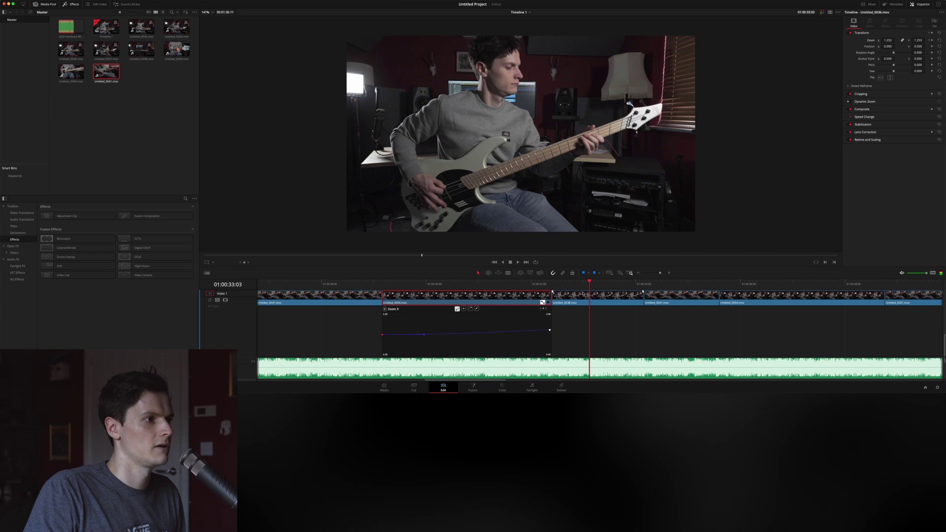
- Close the zoom curve, replay the cut at 01:00:32:10 and set the following bass clip's zoom to 1.240 to match it
left_click(542, 303)
mouse_move(542, 284)
left_mouse_down()
mouse_move(524, 283)
mouse_move(553, 284)
left_mouse_up()
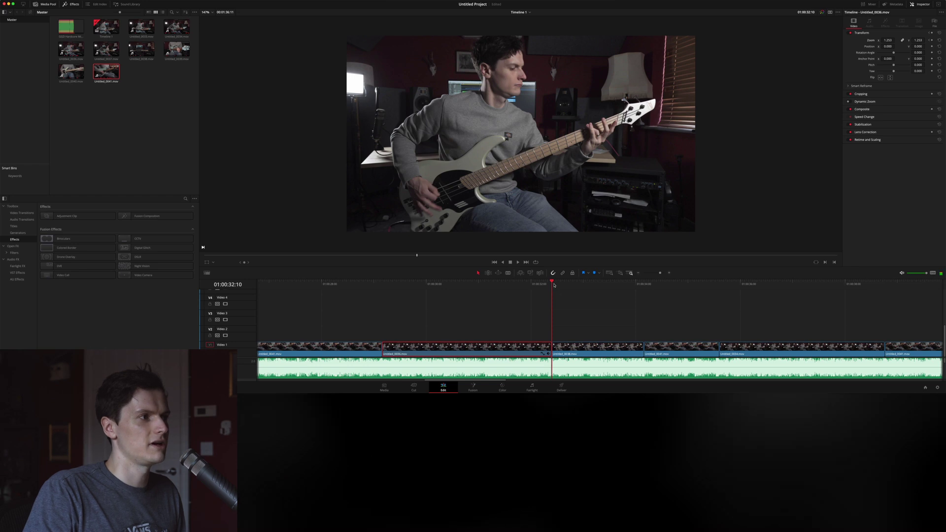
left_click_drag(552, 284, 527, 284)
key("space")
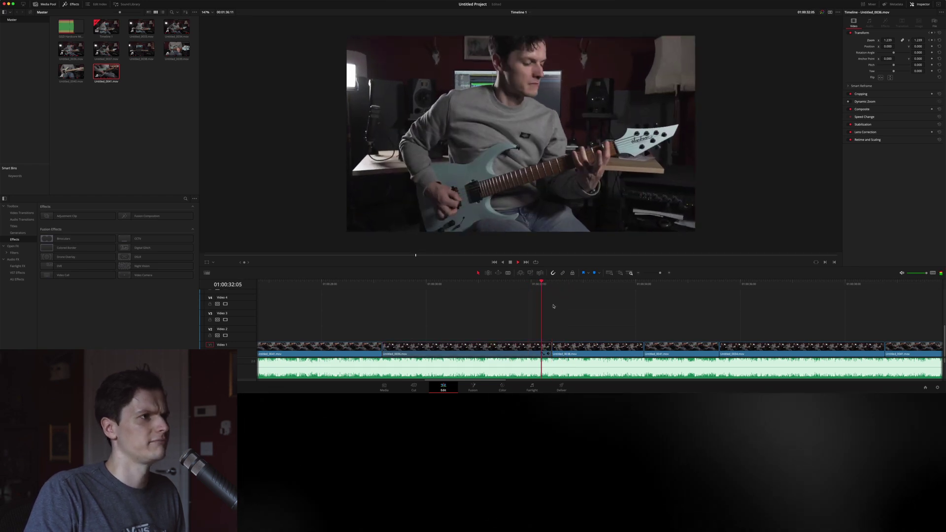
left_click(525, 354)
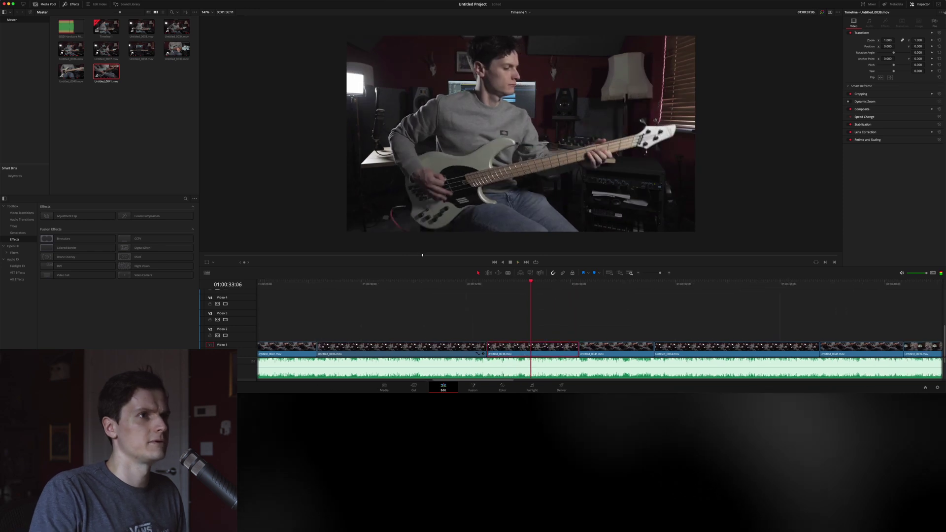
left_click_drag(884, 40, 890, 40)
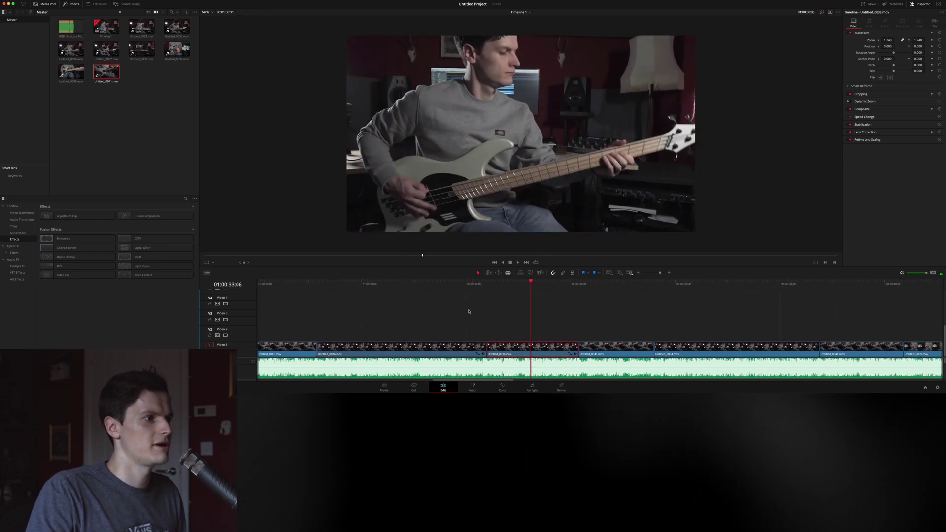
left_click(487, 285)
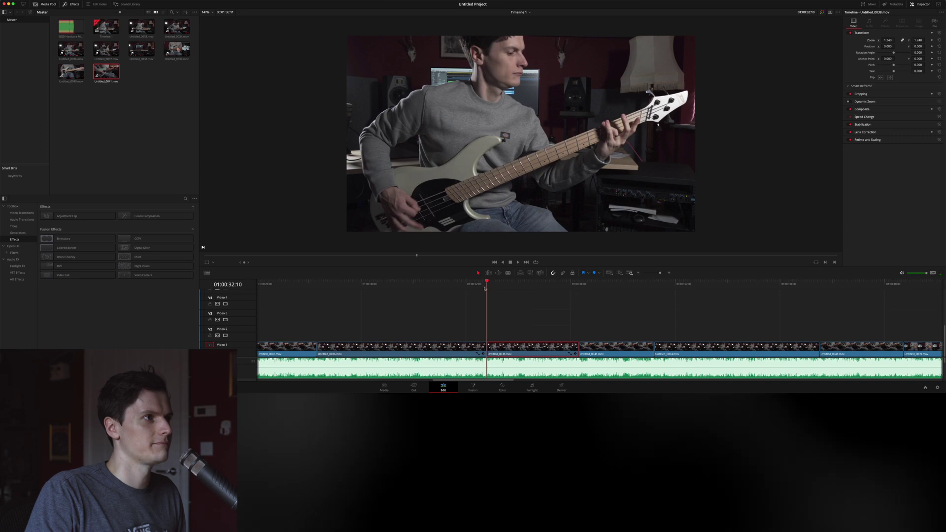
left_click(481, 289)
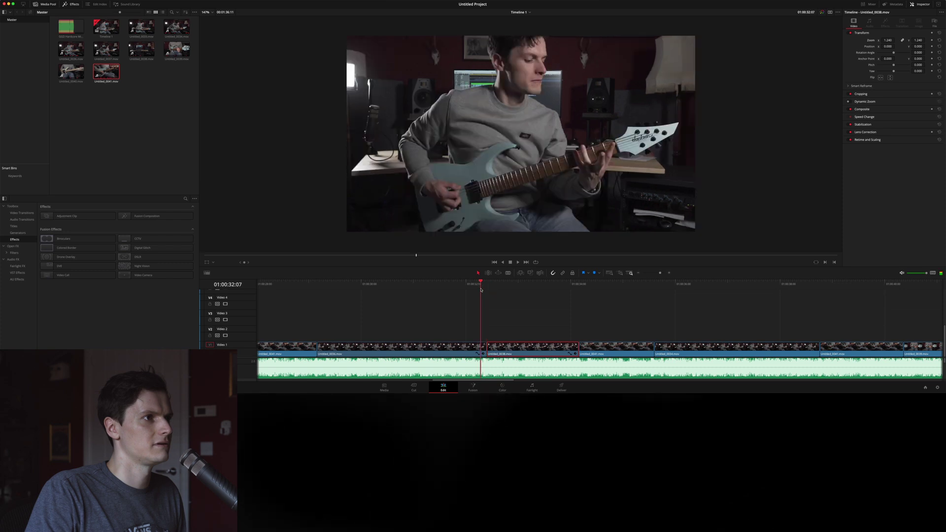
key("Down")
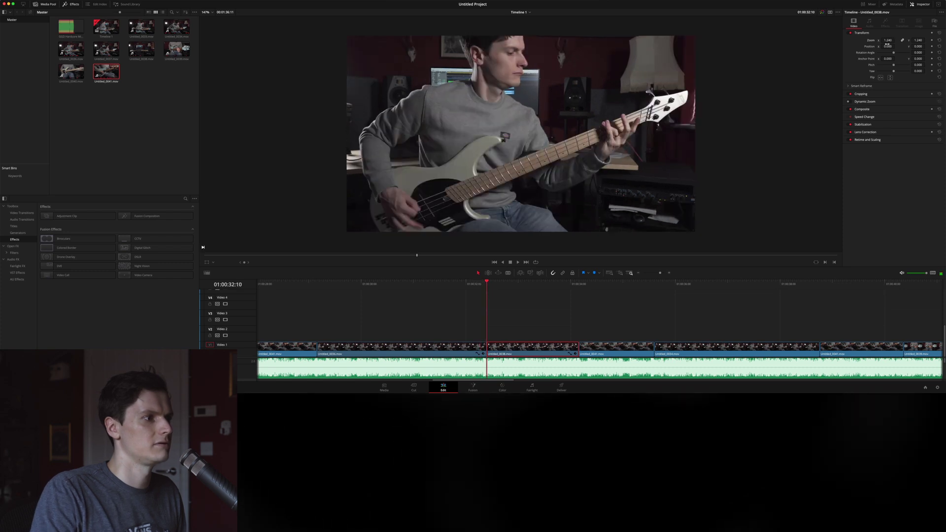
- Shift the bass clip at 01:00:32:10 horizontally to Position X of about 82 and play back the cut into it
left_click_drag(886, 47, 895, 46)
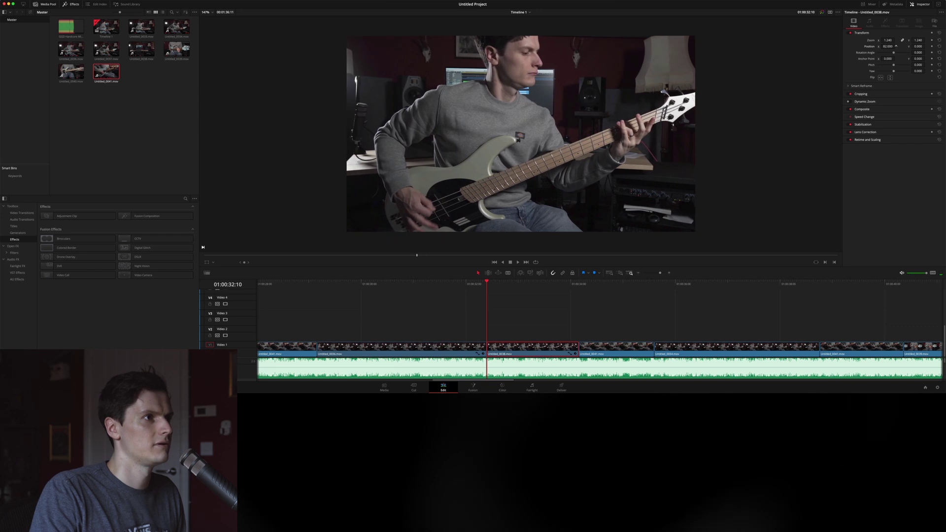
left_click(479, 285)
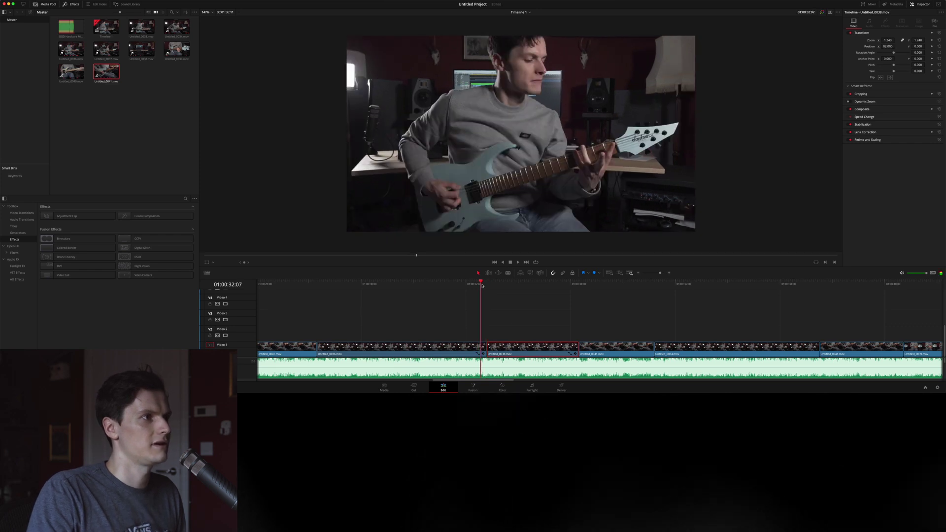
key("slash")
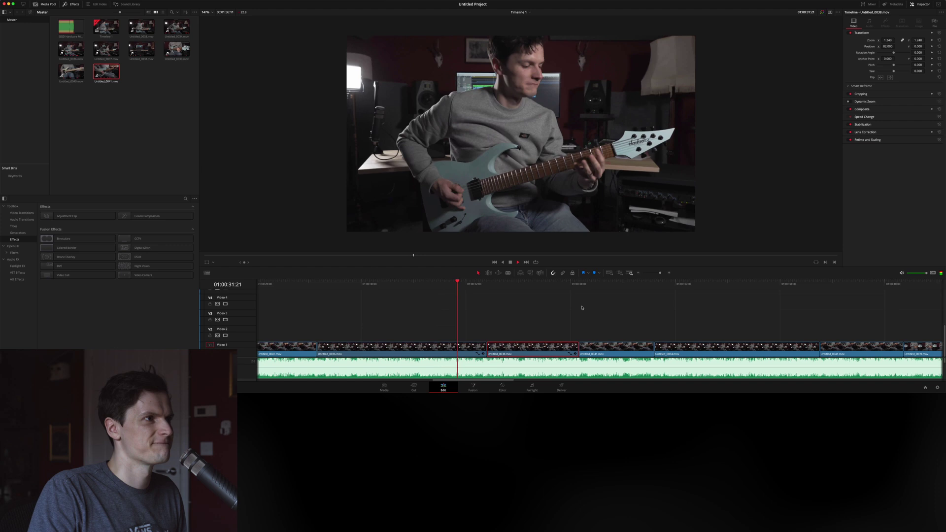
left_click(575, 314)
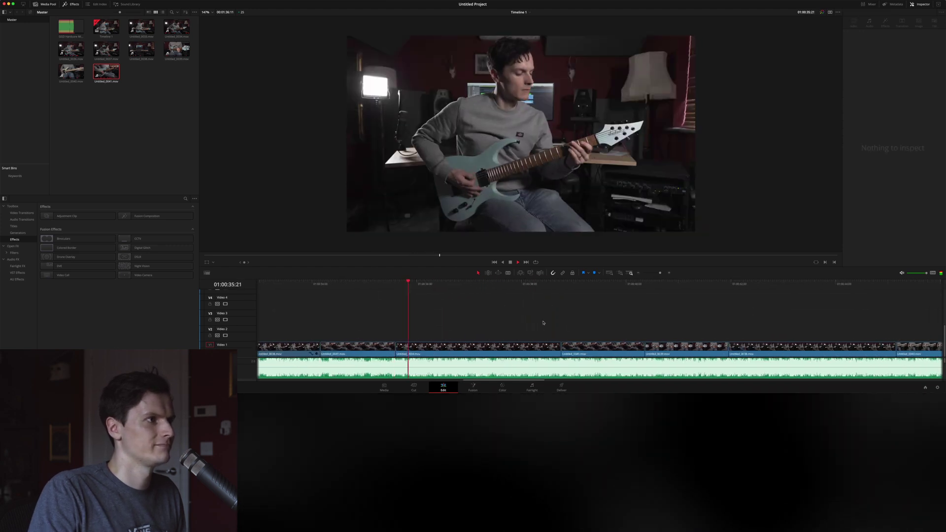
- Enlarge the wide guitar clip at 01:00:37:02 to a zoom of about 1.19 and resume playback
left_click(477, 375)
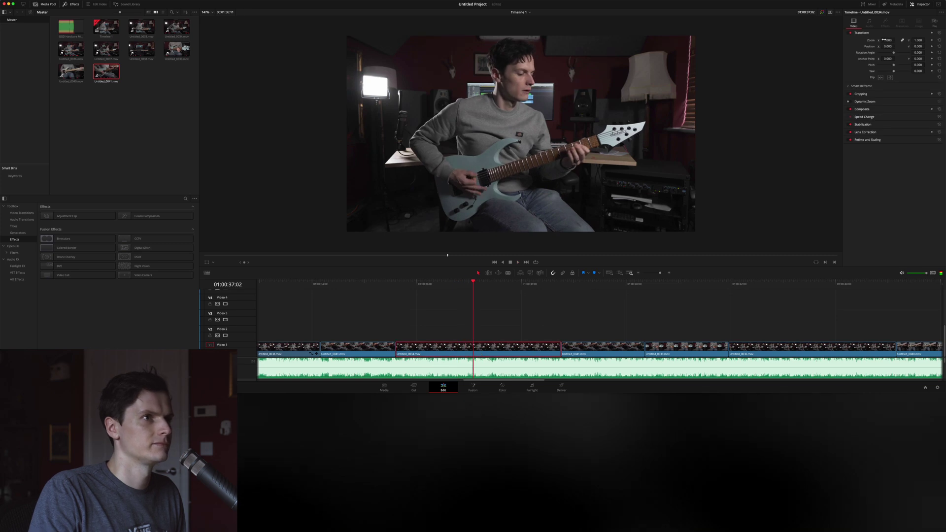
left_click_drag(887, 40, 897, 40)
key("space")
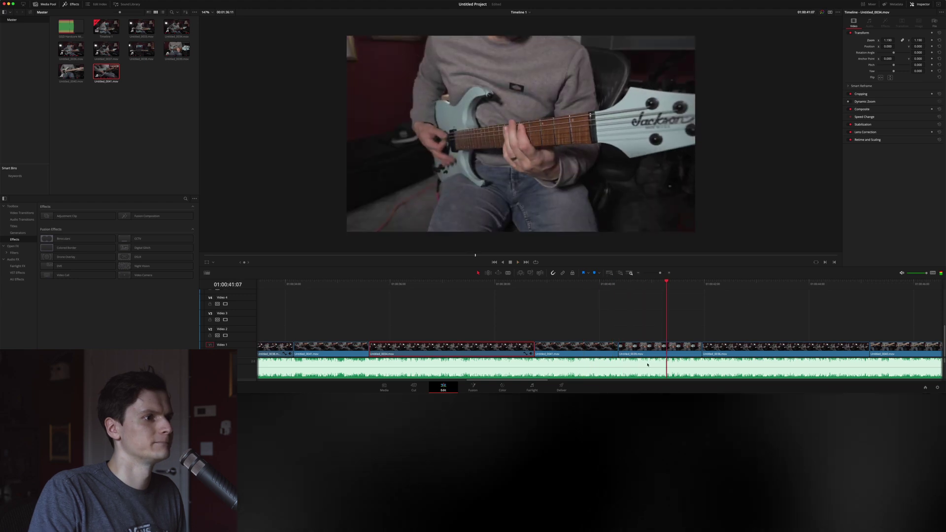
- Rotate the guitar close-up at 01:00:41:07 to about -8.2 degrees, reposition it and enlarge it to about 1.33 zoom
mouse_move(887, 41)
left_mouse_down()
mouse_move(898, 40)
mouse_move(876, 46)
mouse_move(906, 53)
mouse_move(893, 54)
left_mouse_up()
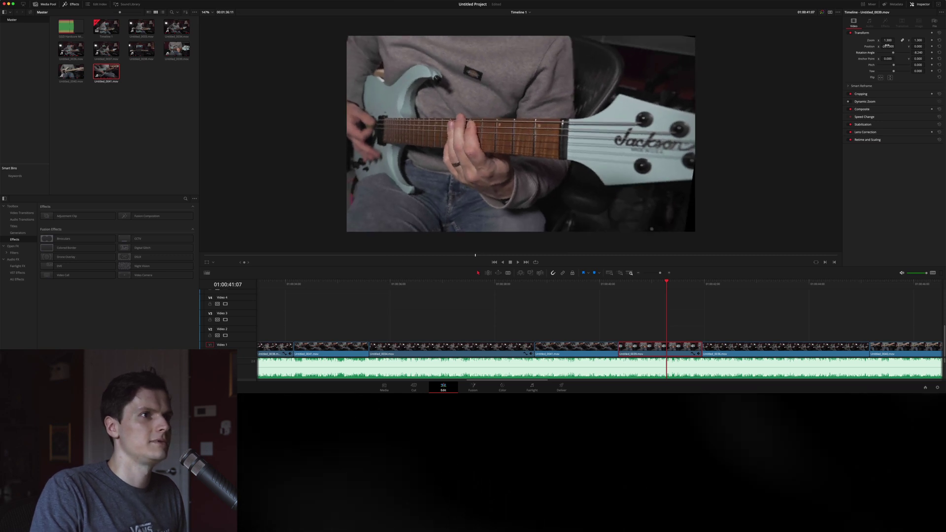
left_click_drag(889, 40, 896, 40)
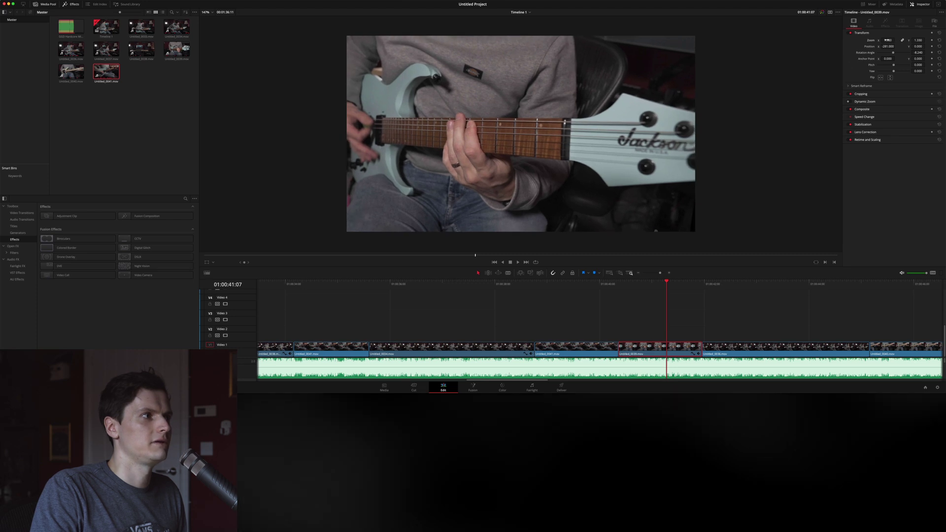
key("slash")
left_click(655, 314)
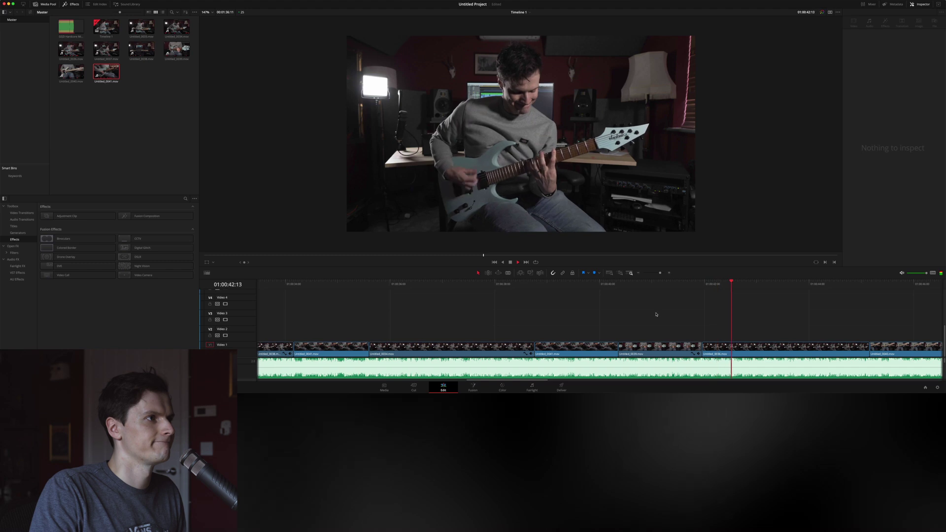
- Enlarge and reposition the next wide shot after 01:00:42:13, and resume playback
key("space")
left_click(550, 347)
mouse_move(887, 41)
left_mouse_down()
mouse_move(895, 40)
mouse_move(888, 47)
left_mouse_up()
key("space")
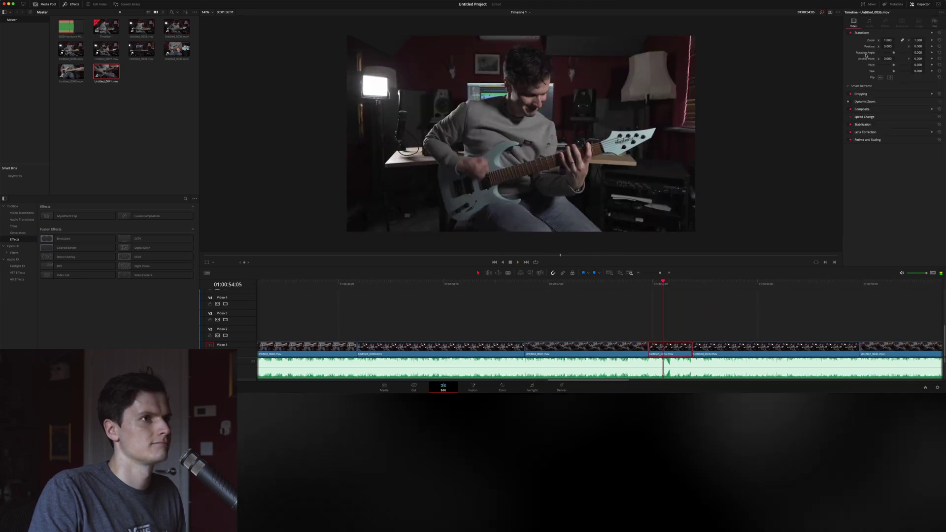
- Enlarge the short clip at 01:00:54:05 to about 1.4 with a horizontal shift, and the clip at 01:00:56:14 to about 1.14
left_click_drag(881, 40, 864, 46)
key("space")
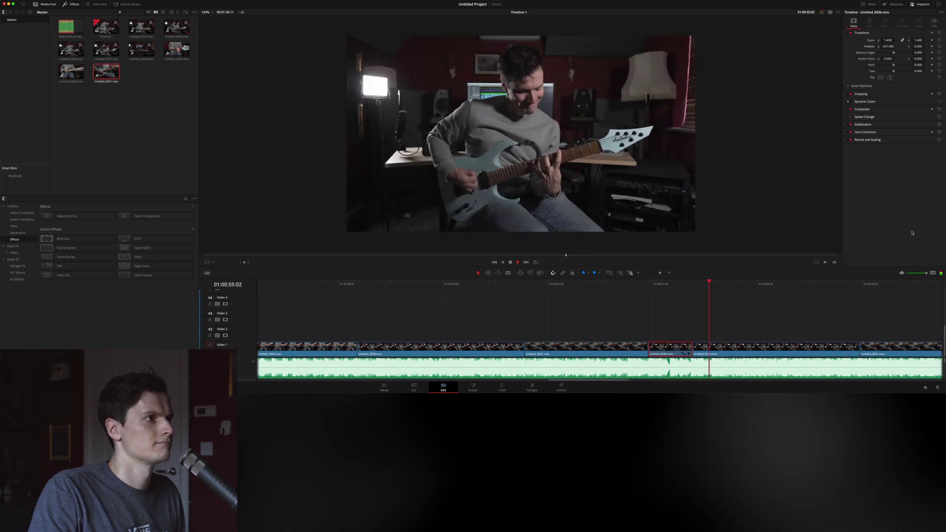
scroll(574, 341, "right", 5)
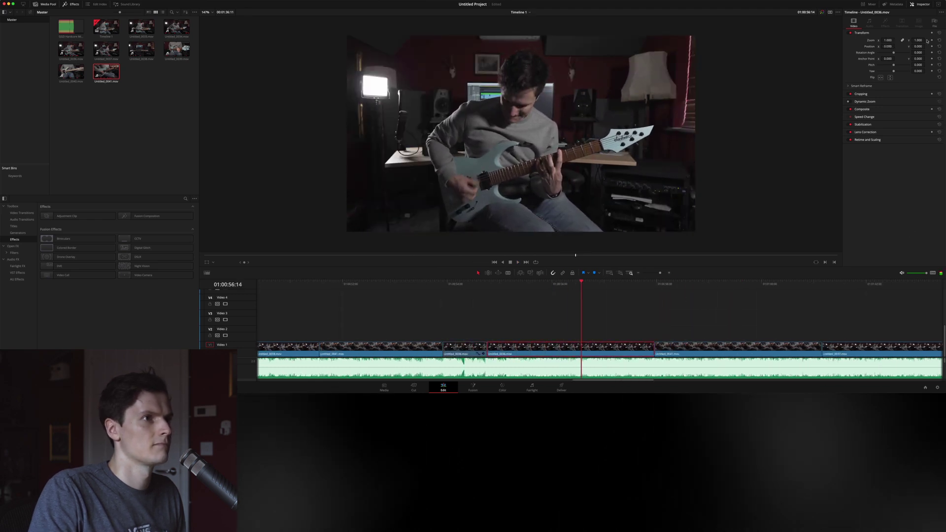
left_click_drag(887, 40, 895, 40)
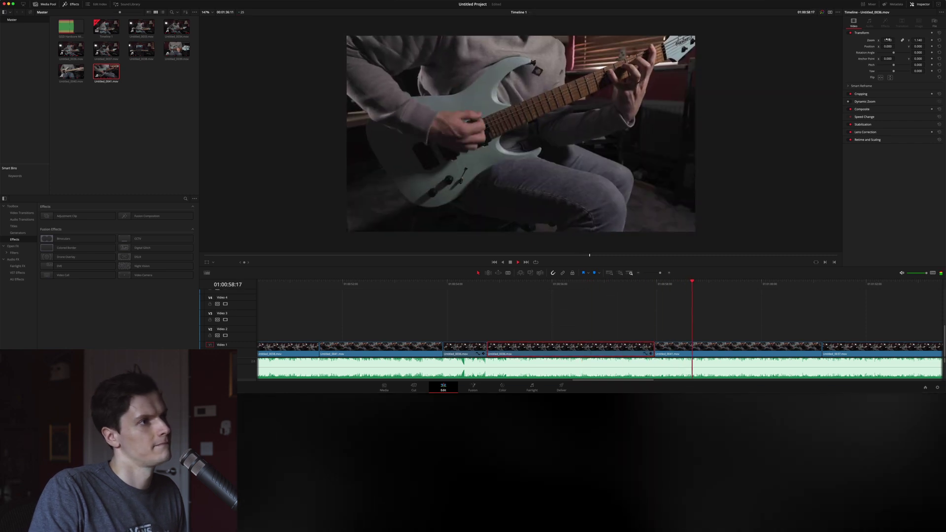
- Enlarge the wide guitar clip at 01:01:02:15 to a zoom of about 1.22 and shift it horizontally
scroll(846, 301, "right", 4)
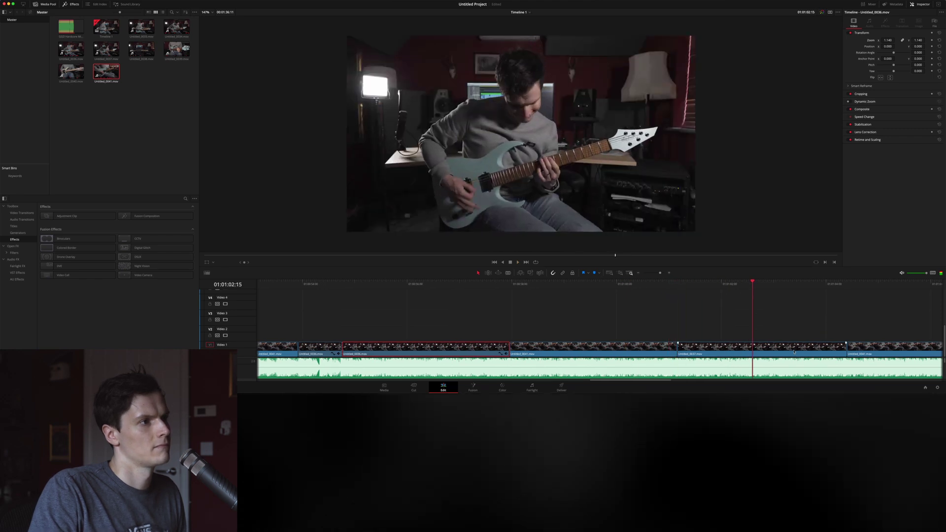
left_click_drag(884, 40, 888, 46)
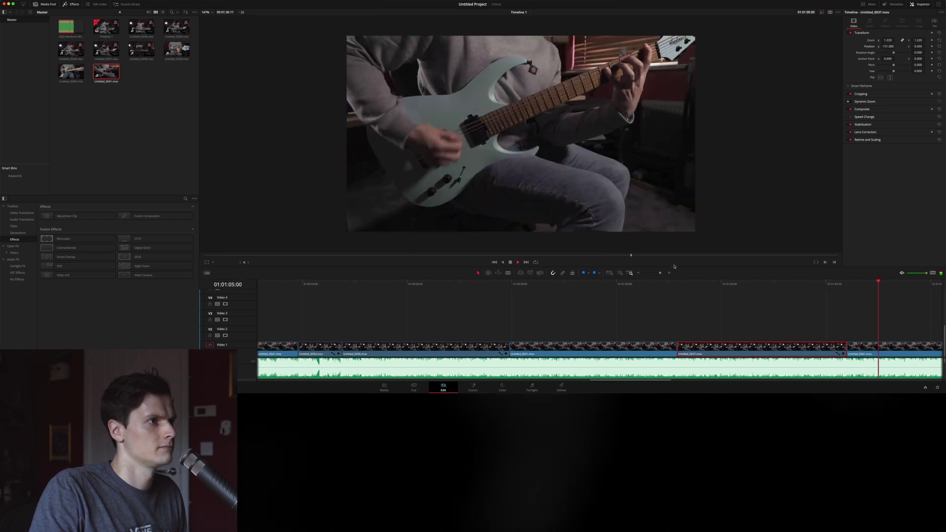
left_click(679, 305)
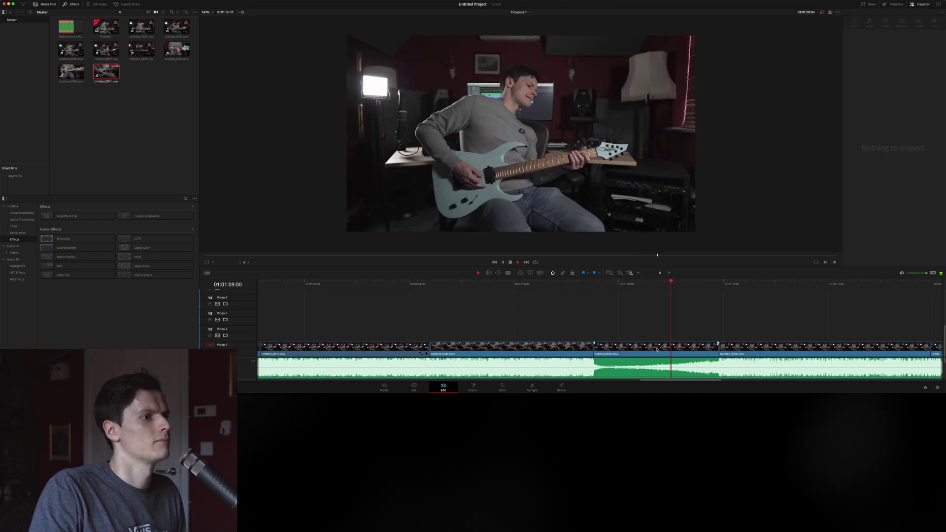
- Enable Dynamic Zoom with Ease In on the clip at 01:01:09:03 over the quiet audio passage, and review it in playback
left_click(657, 349)
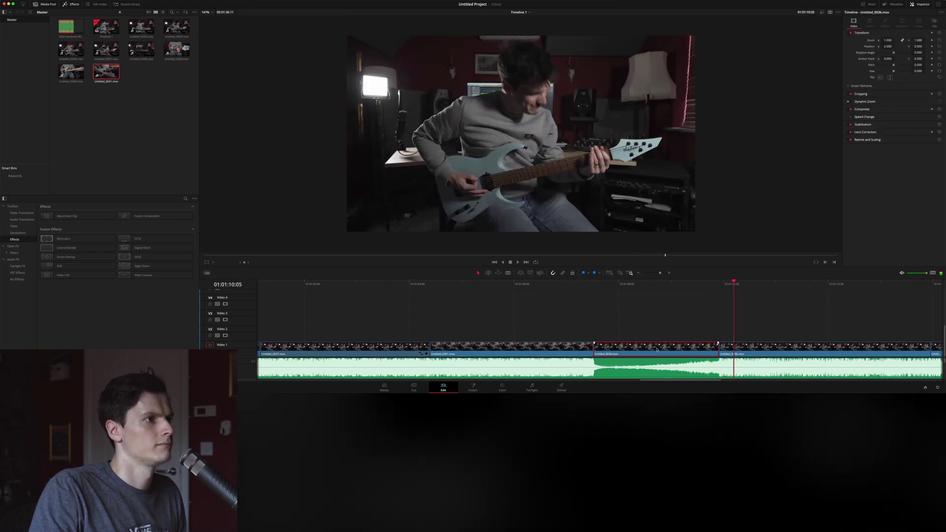
scroll(657, 349, "right", 5)
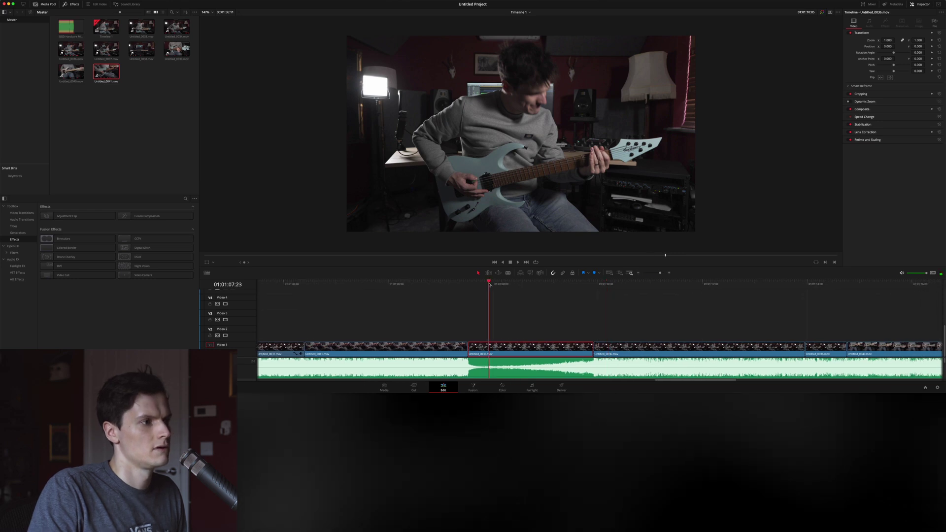
left_click(436, 289)
key("space")
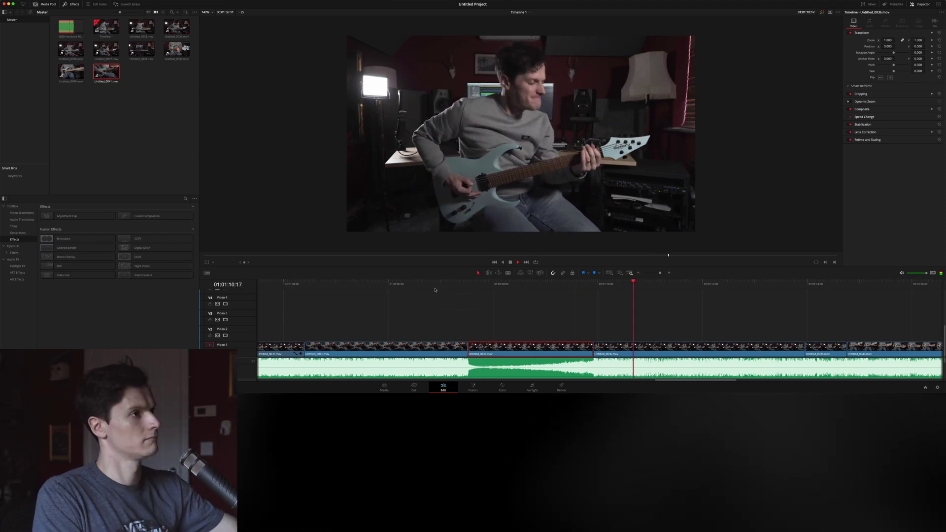
left_click(448, 285)
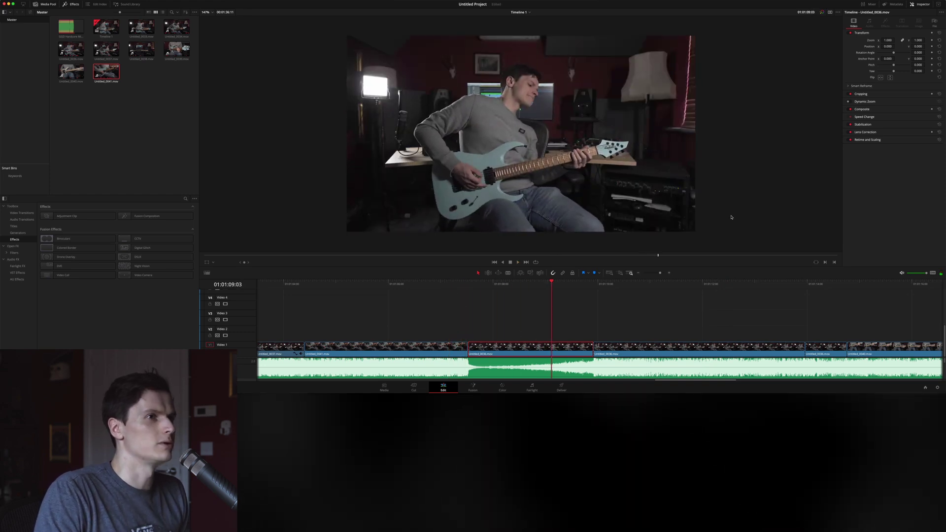
left_click(850, 103)
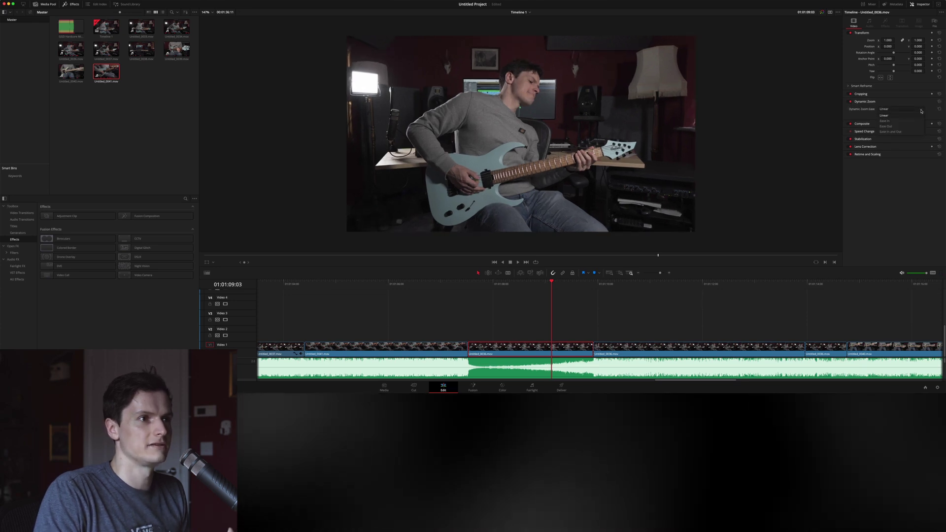
left_click(905, 120)
key("slash")
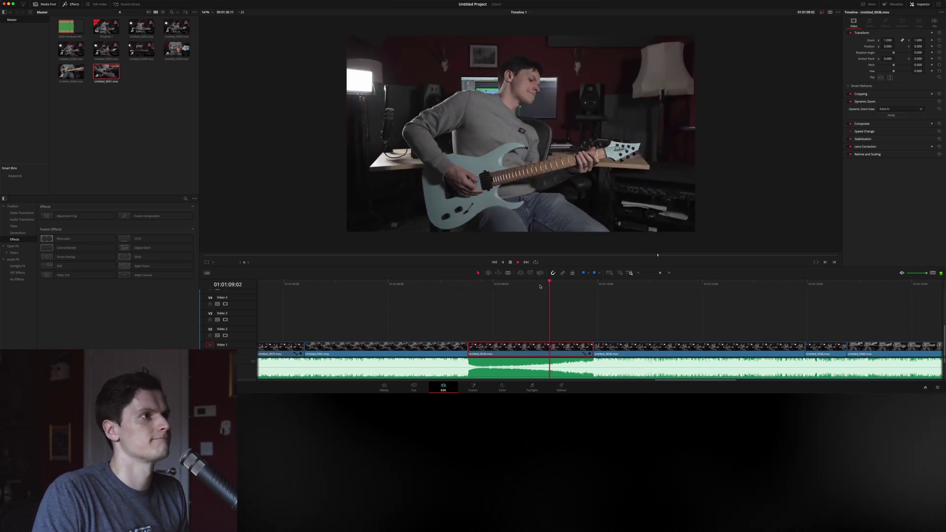
left_click(601, 323)
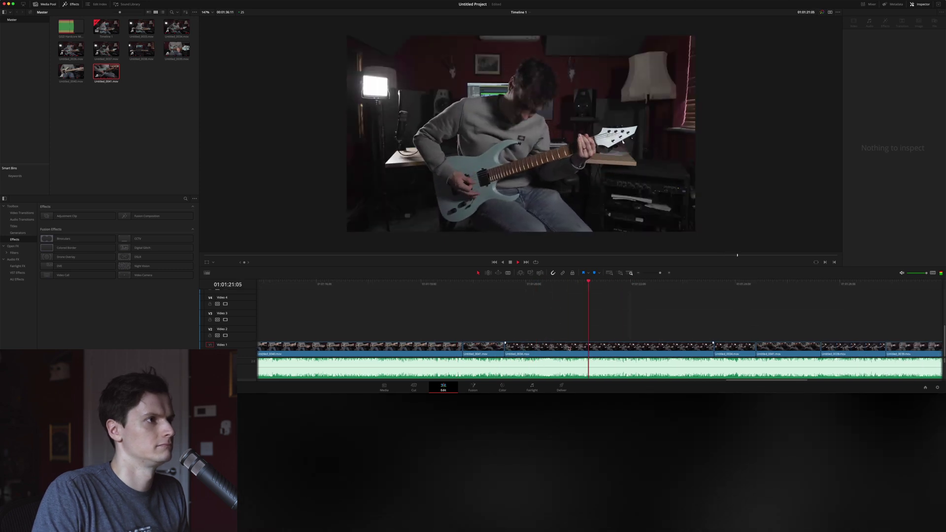
- Enlarge the long wide clip at 01:01:21:12 to a zoom of about 1.22
left_click(569, 348)
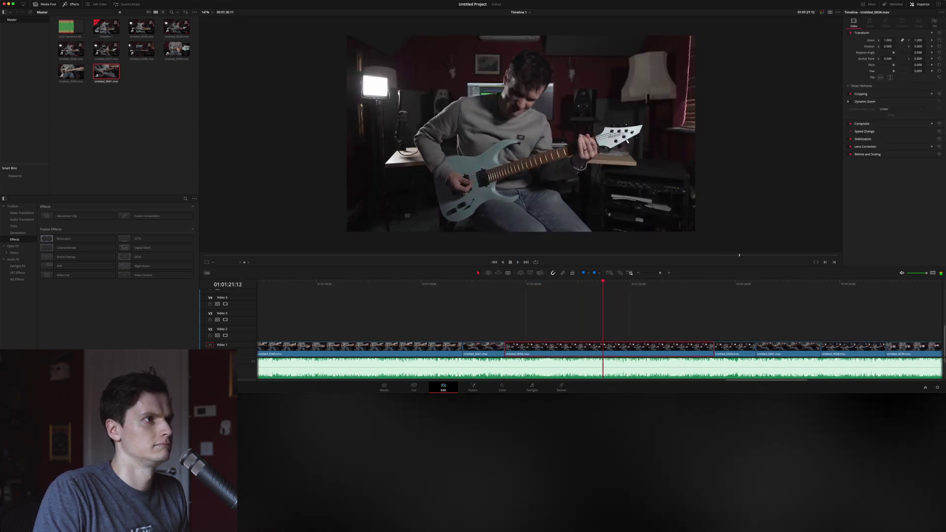
left_click_drag(887, 40, 895, 40)
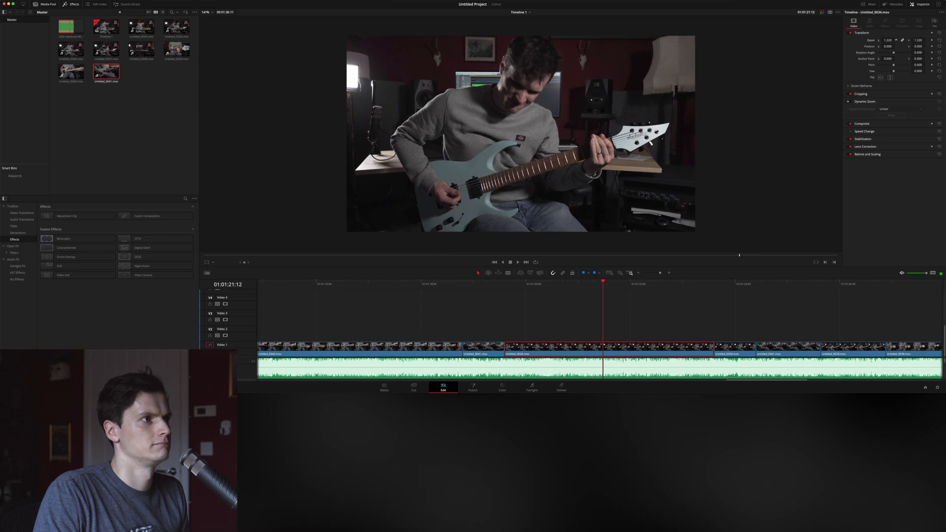
left_click(579, 322)
- Set the zoom of the short wide clip just before 01:01:24:15 to 1.22 and replay that section
left_click(581, 349)
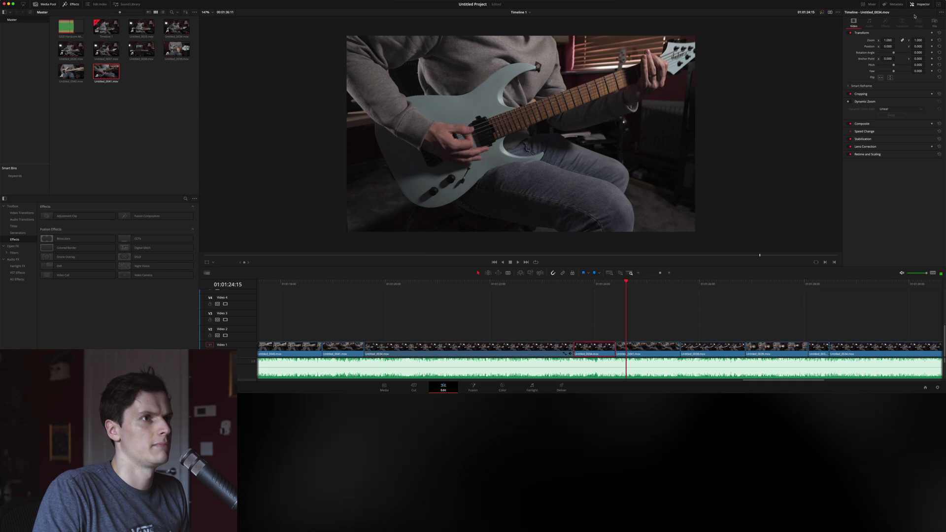
left_click(887, 40)
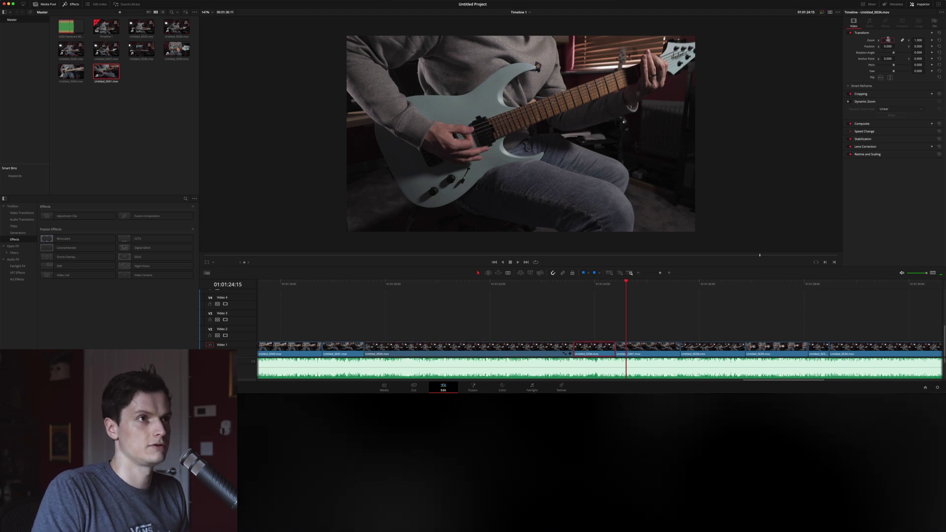
left_click(546, 287)
key("space")
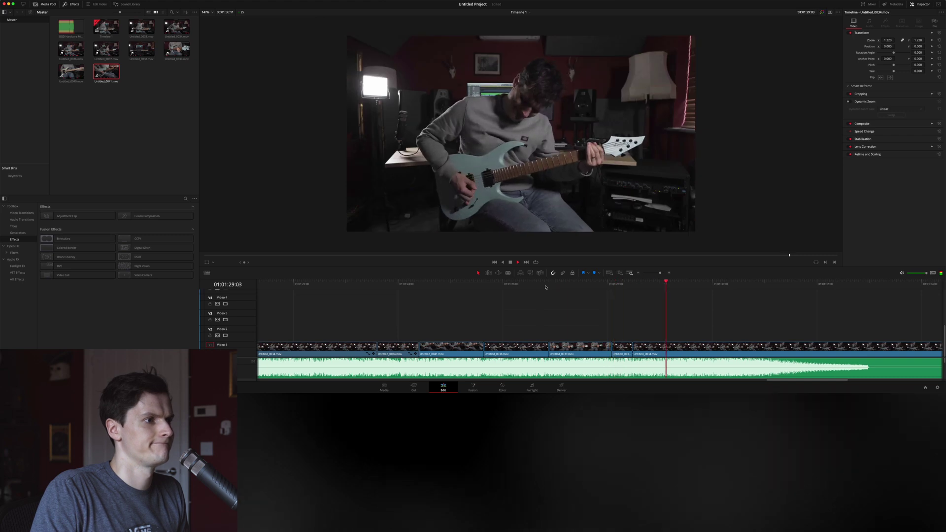
- Enlarge the short clip at 01:01:28:06 to about 1.14 zoom, set the final clip after it to 1.1, and replay the section
left_click(620, 284)
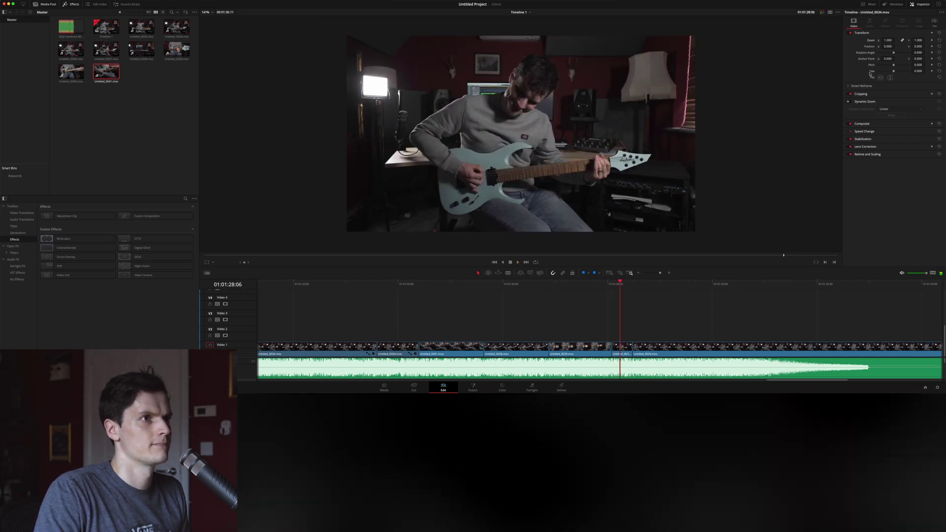
left_click_drag(887, 41, 894, 41)
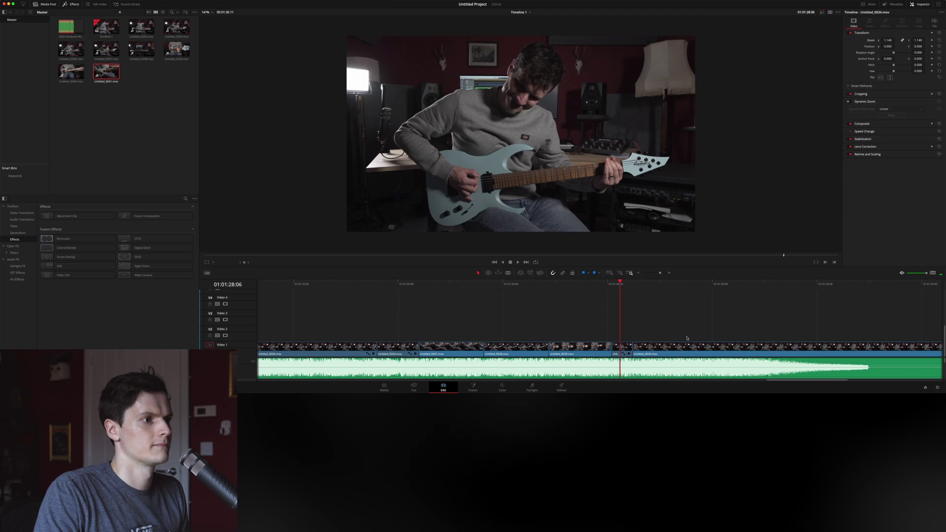
left_click_drag(900, 41, 895, 40)
key("ctrl+z")
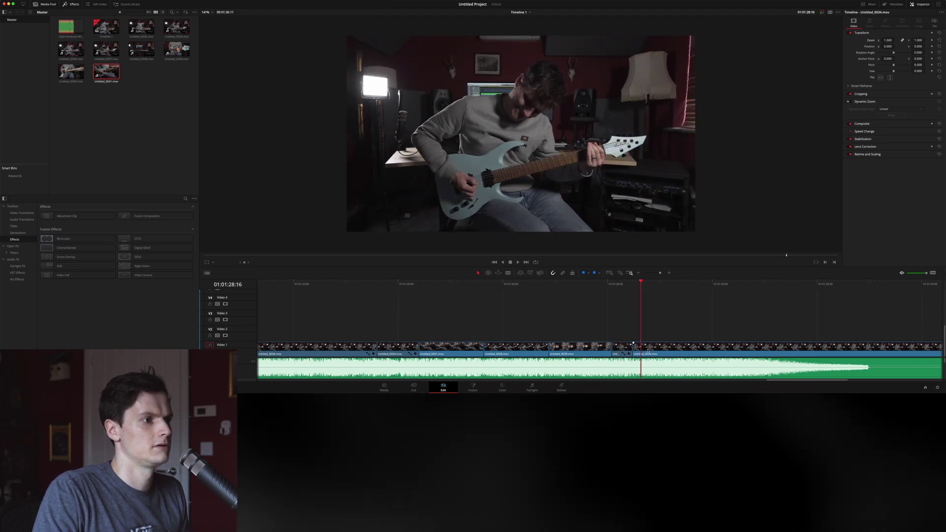
type("1.1")
key("Return")
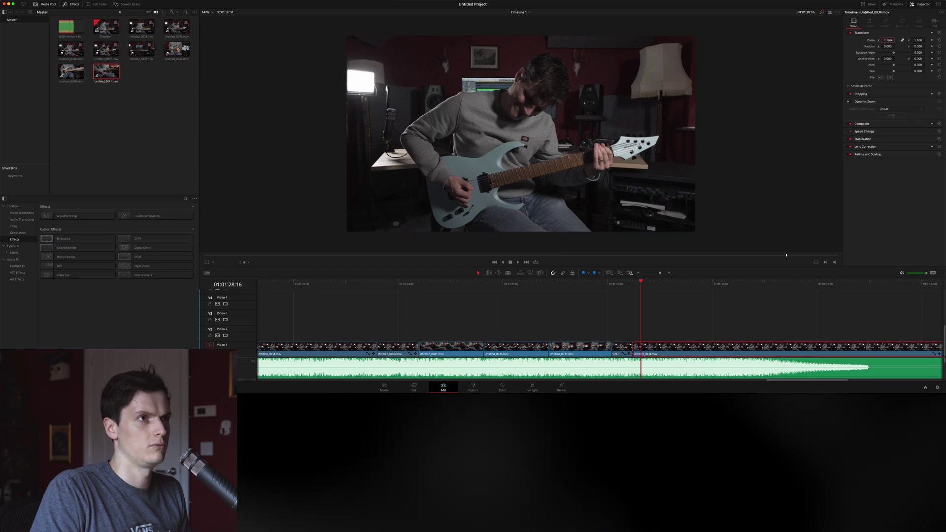
left_click(522, 291)
key("space")
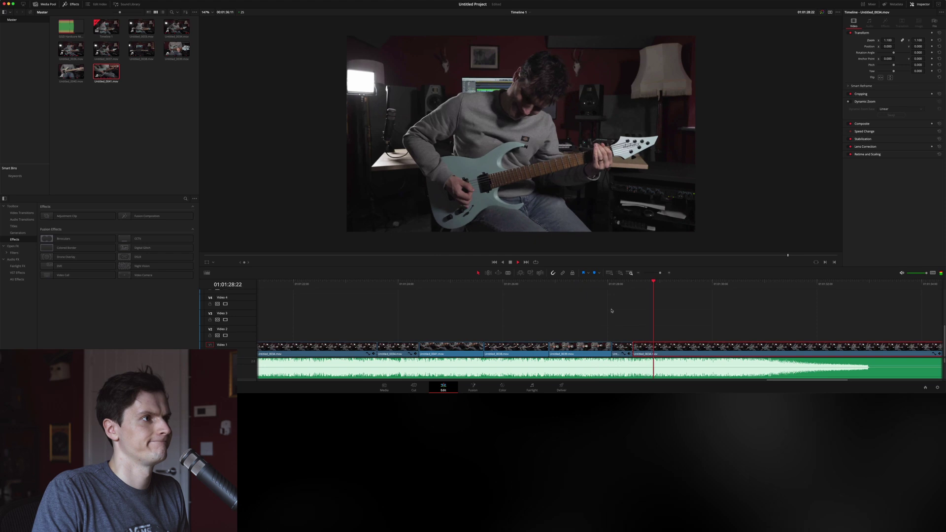
- Fine-tune the final clip's zoom and replay the cuts leading into it
left_click_drag(887, 40, 880, 64)
left_click(581, 284)
key("space")
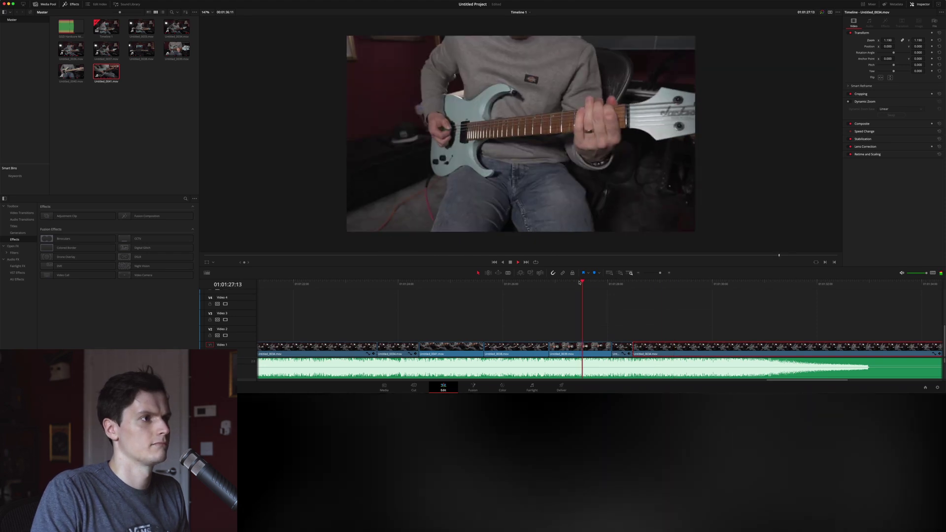
- Enlarge the guitar close-up at 01:01:27:09 to a zoom of about 1.27, shift it horizontally, and replay the section
left_click(573, 283)
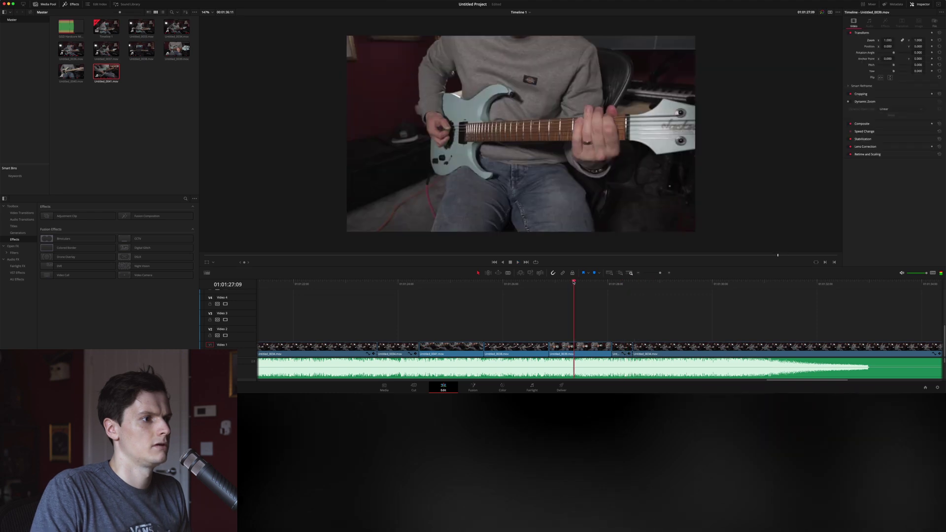
left_click_drag(884, 39, 895, 46)
left_click(529, 297)
key("space")
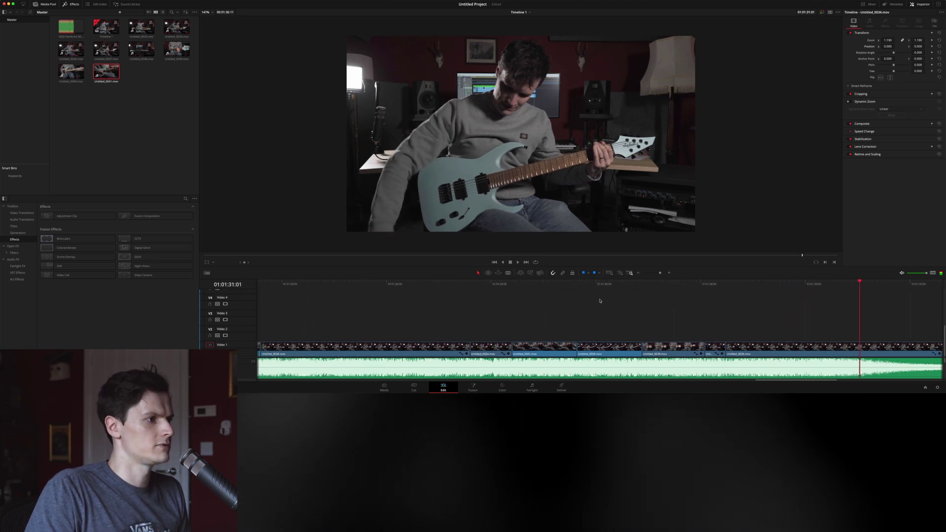
- Roll the cut from the bass close-up to the guitar shot near 01:01:18:20 slightly earlier and play across it
scroll(600, 300, "left", 1)
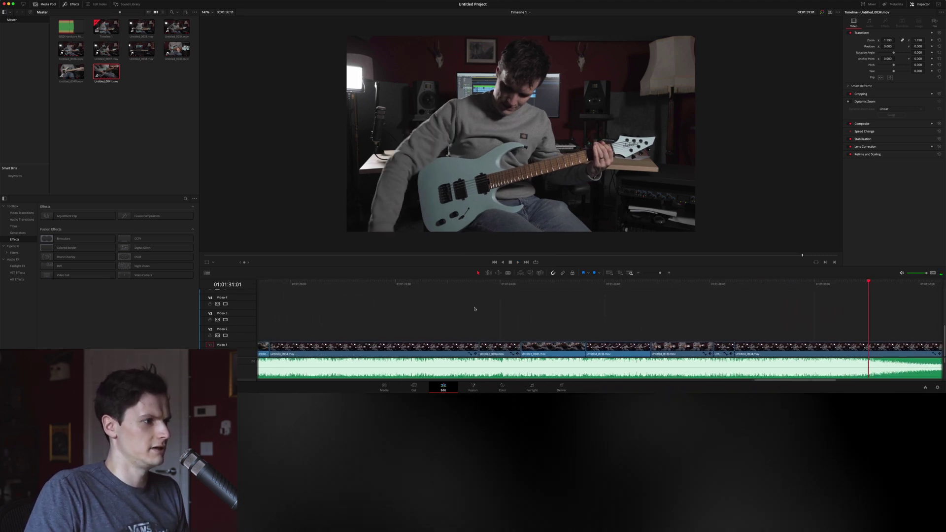
scroll(473, 305, "left", 15)
left_click(385, 285)
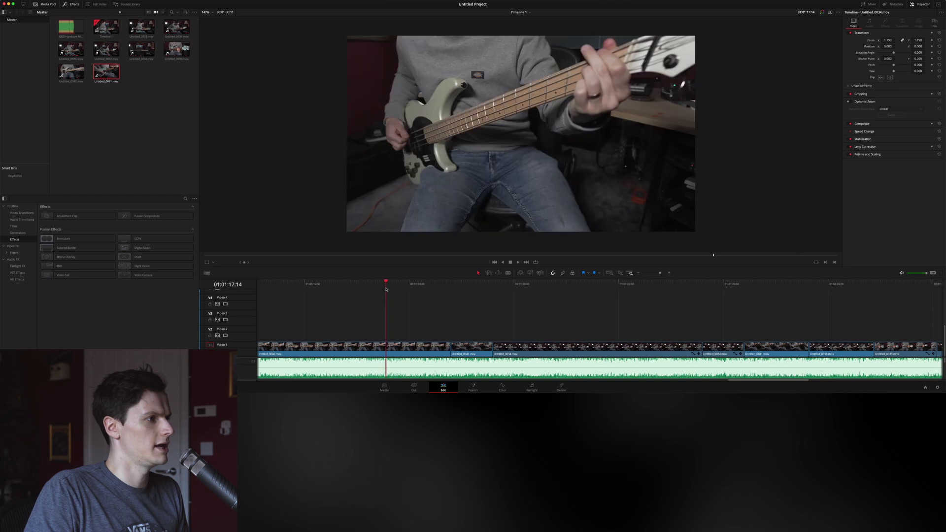
key("space")
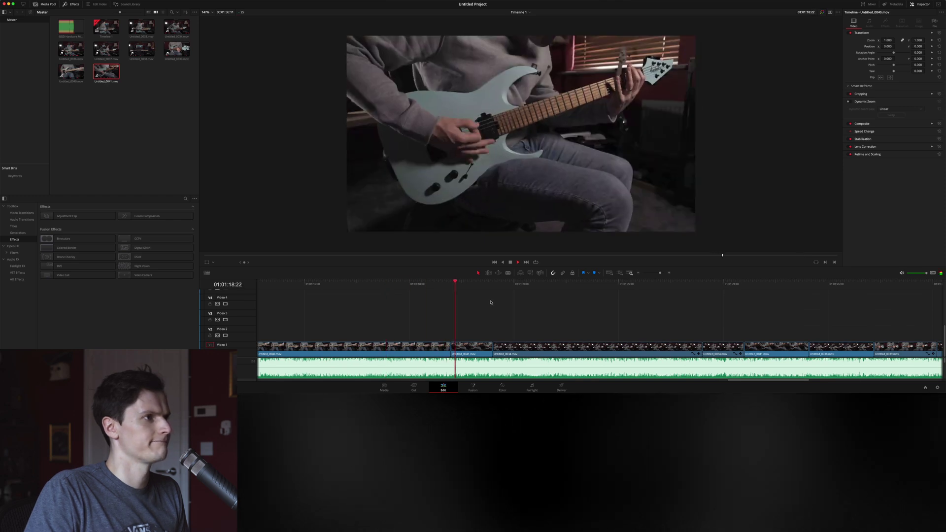
left_click_drag(450, 347, 448, 348)
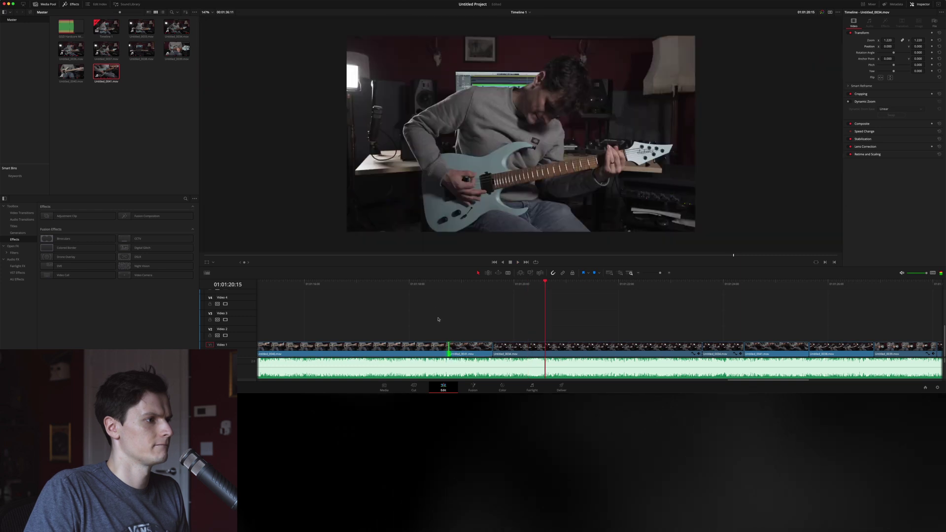
key("slash")
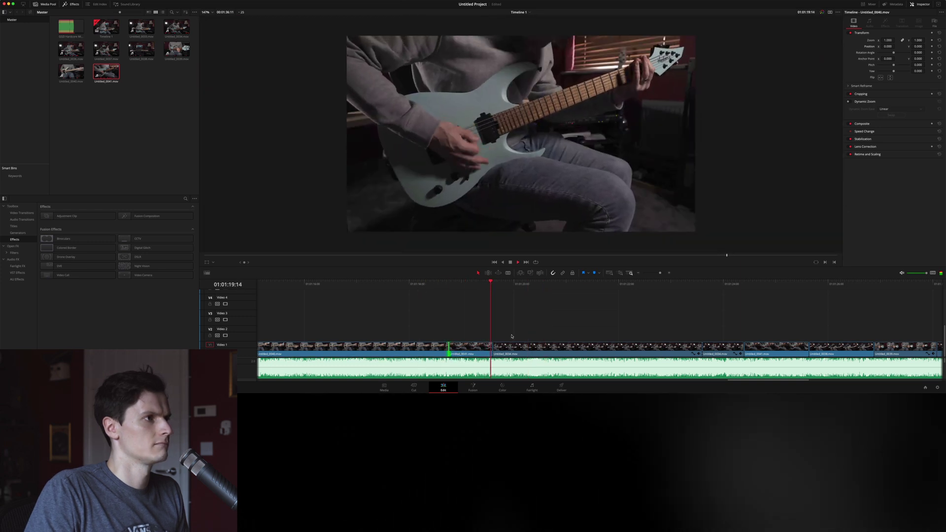
- Review the playback from about 01:01:10 to 01:01:26, checking the framing and timing of each cut
scroll(511, 337, "left", 10)
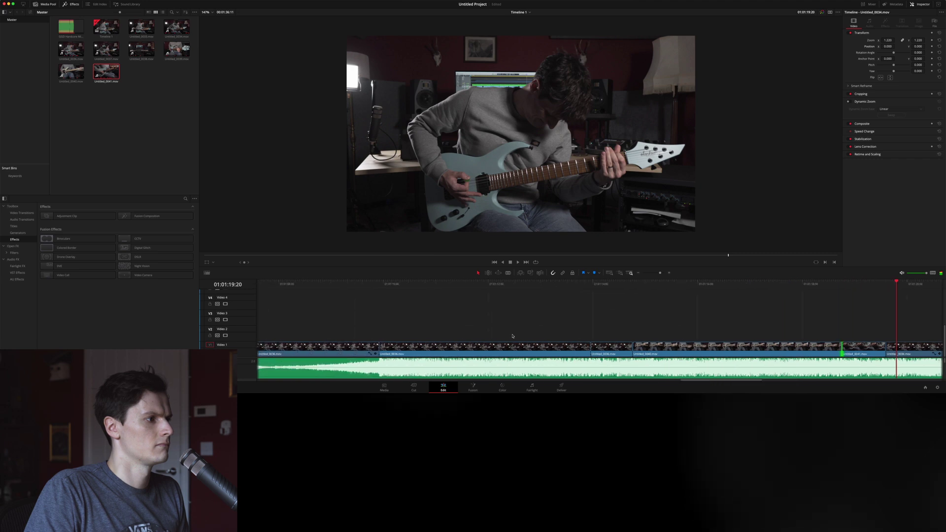
key("slash")
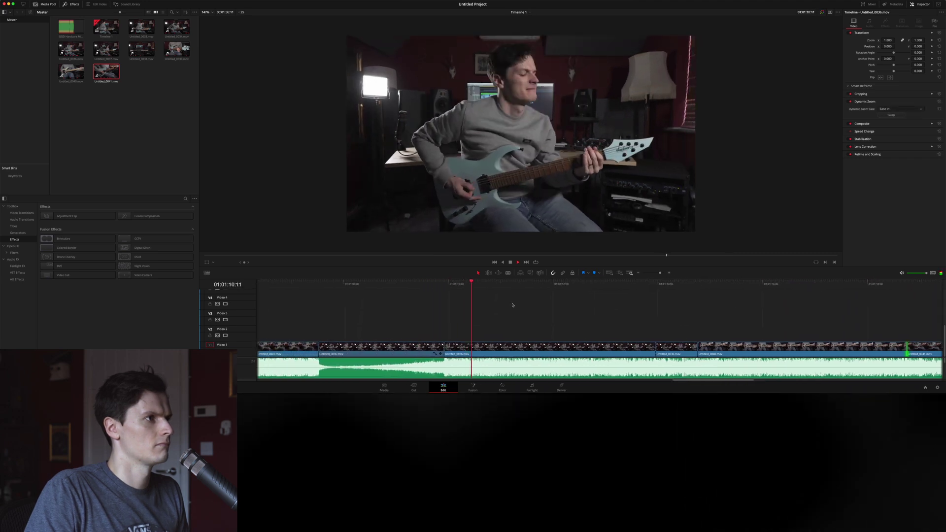
scroll(512, 304, "left", 2)
scroll(512, 305, "right", 3)
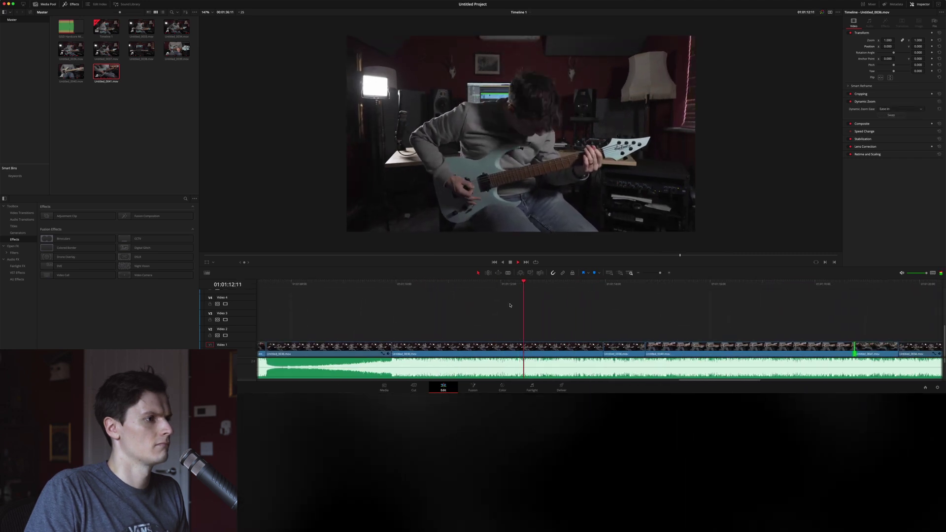
scroll(510, 305, "right", 4)
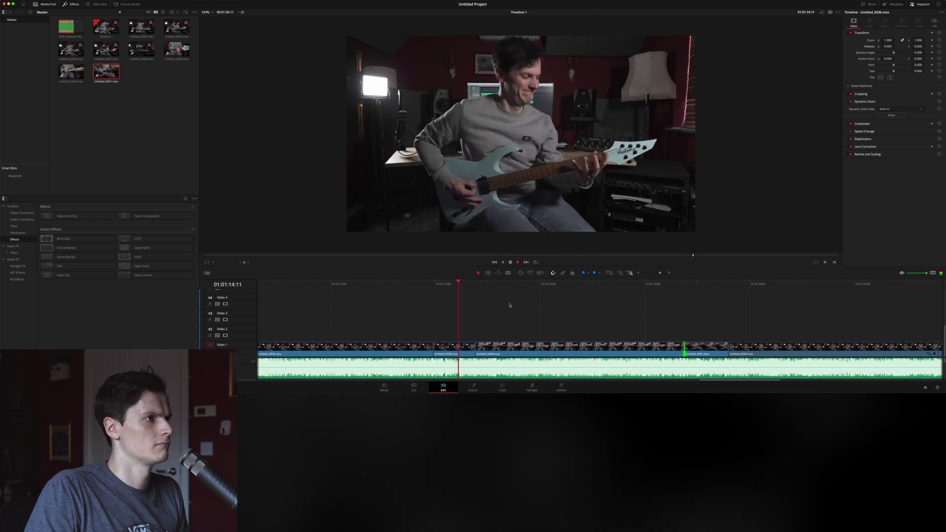
scroll(509, 304, "right", 4)
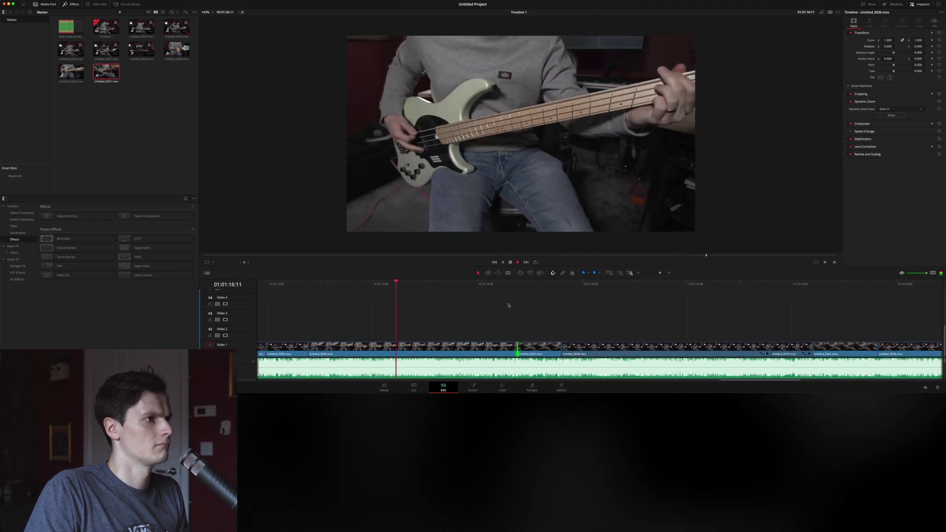
scroll(508, 304, "right", 3)
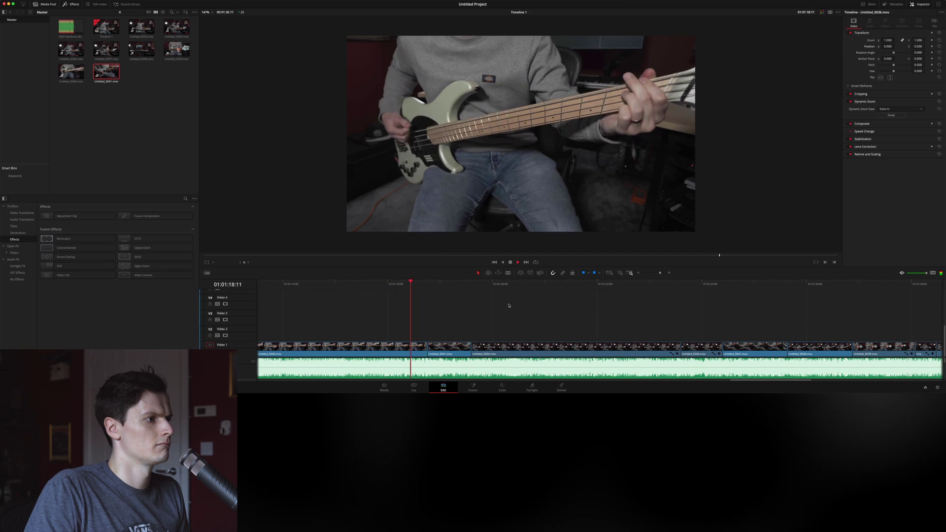
scroll(508, 305, "right", 4)
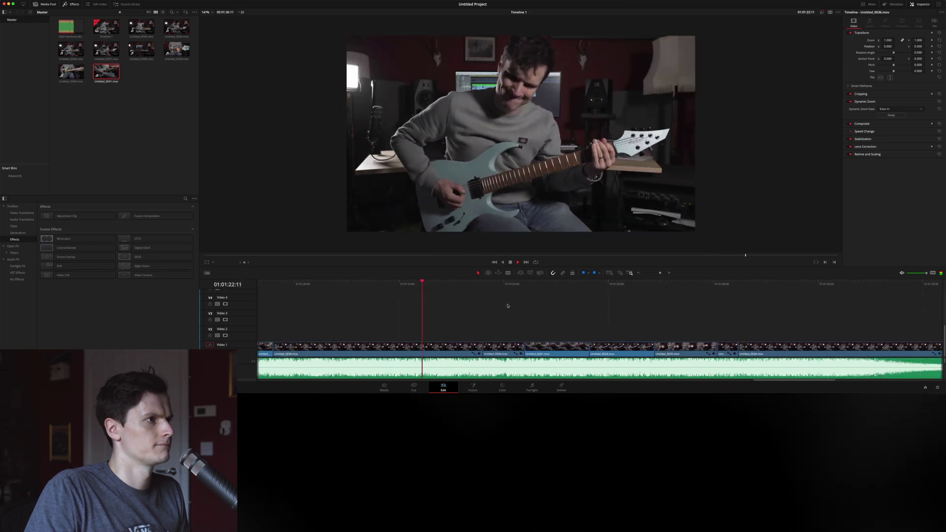
scroll(502, 312, "right", 5)
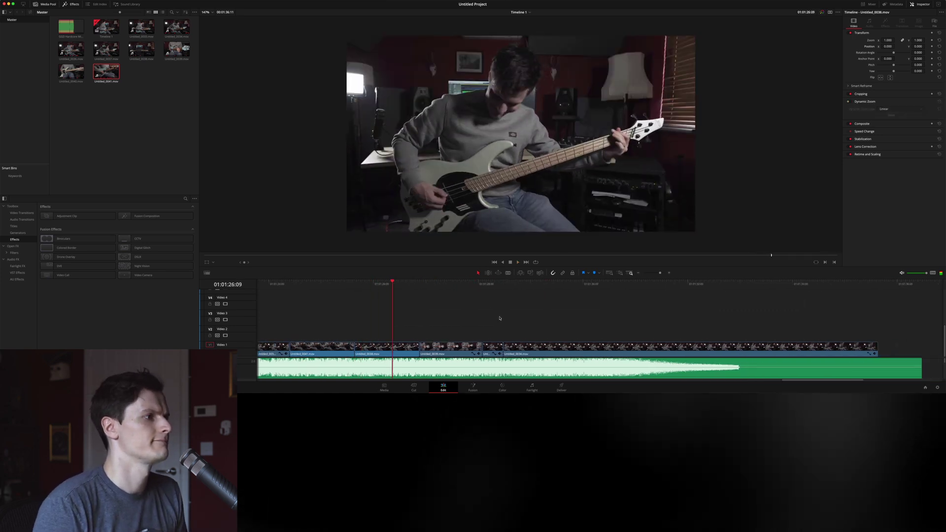
- Roll the cut into the wide bass clip near 01:01:25:15 one frame earlier and replay it
left_click(353, 348)
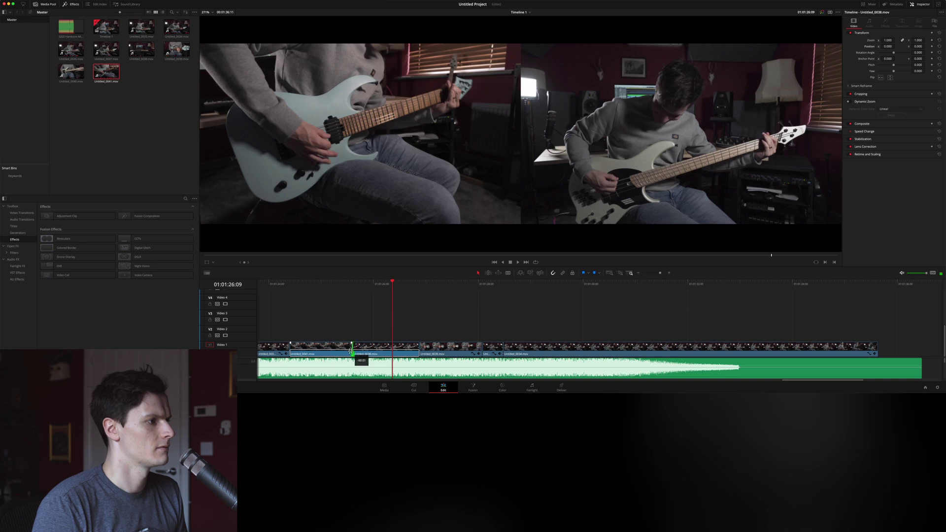
left_click_drag(351, 351, 352, 351)
left_click(322, 279)
key("space")
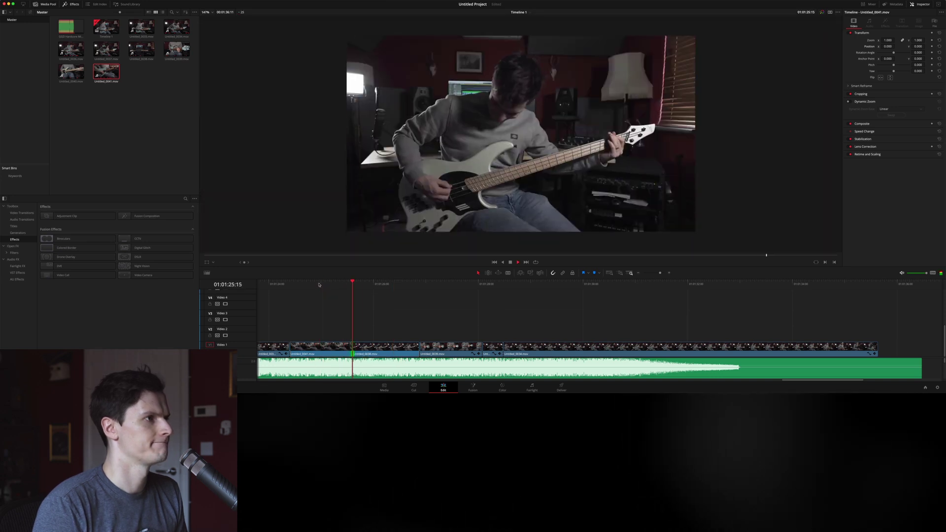
scroll(319, 284, "right", 3)
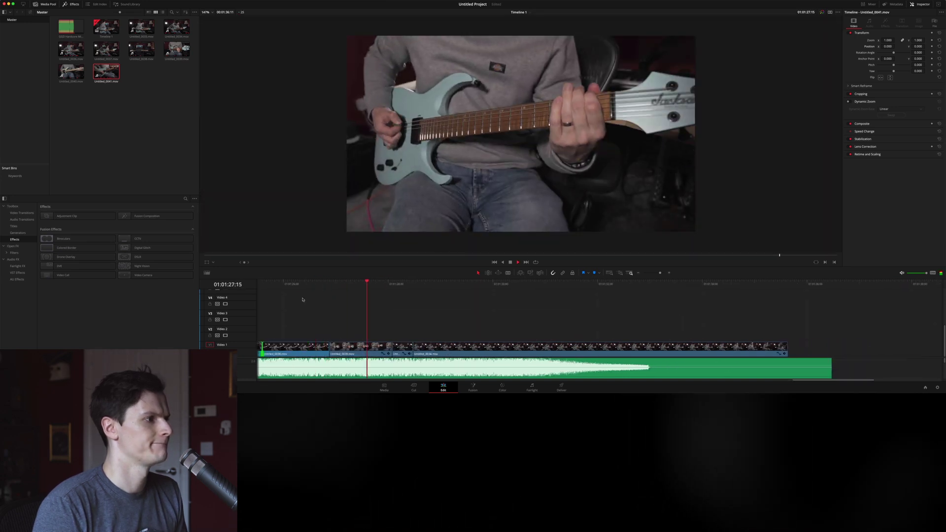
- Roll the cut between the wide bass clip and the guitar close-up a few frames earlier and replay it
left_click(295, 284)
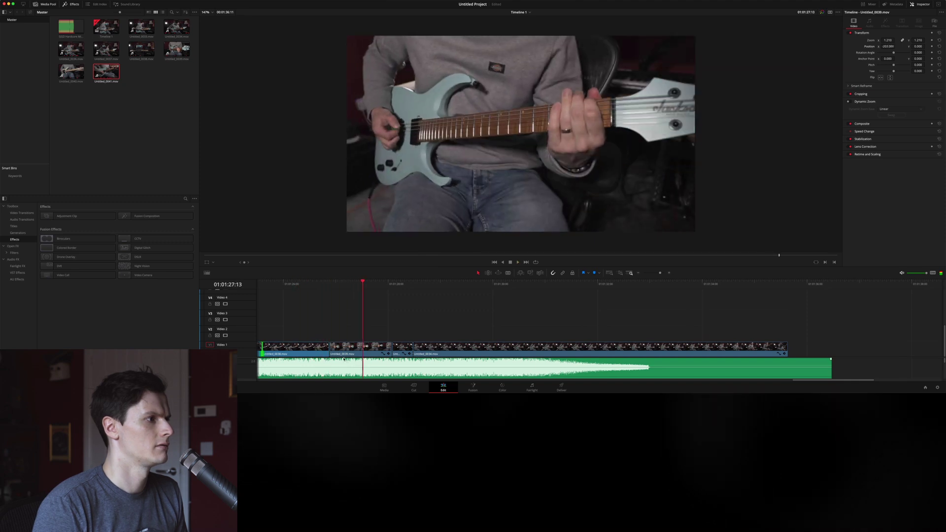
left_click_drag(328, 351, 320, 350)
left_click(274, 281)
key("F9")
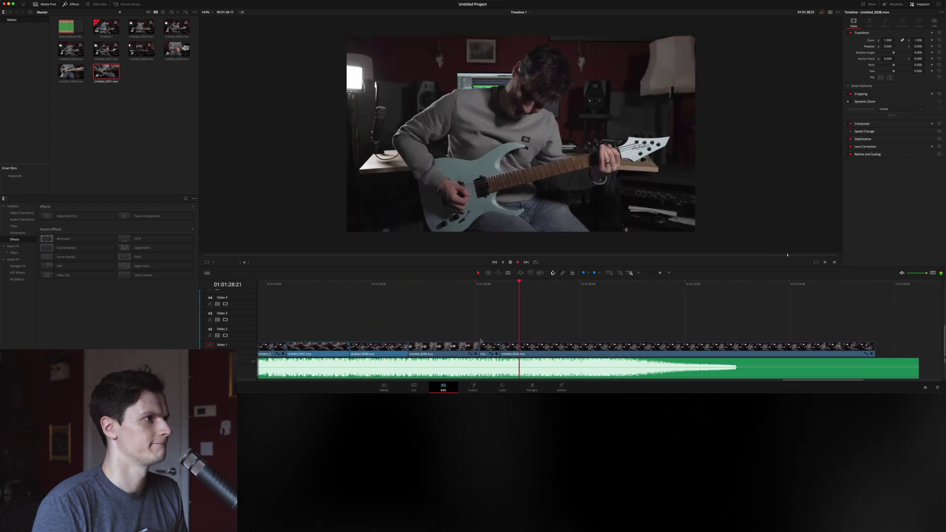
- Roll the cuts at both ends of the short clip near 01:01:28 a few frames earlier and replay them
mouse_move(478, 346)
left_mouse_down()
mouse_move(498, 348)
mouse_move(472, 348)
left_mouse_up()
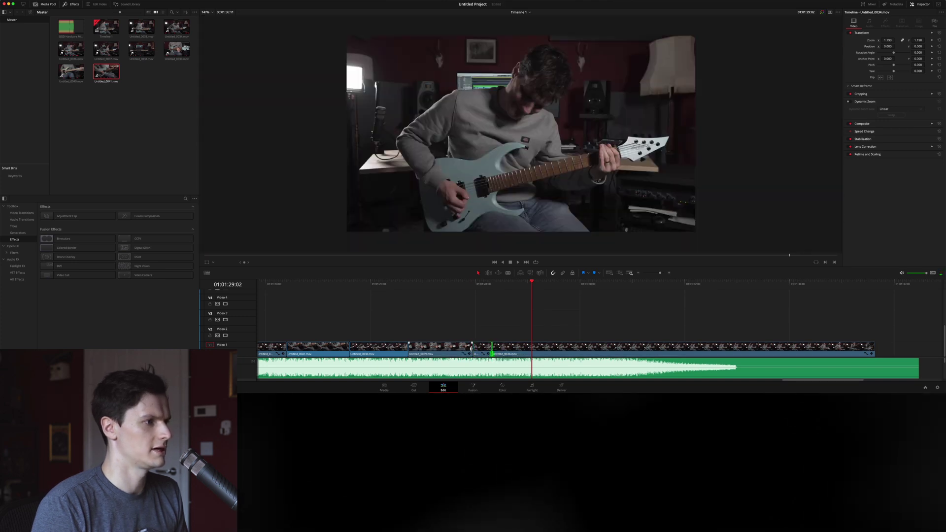
left_click(472, 348)
key("slash")
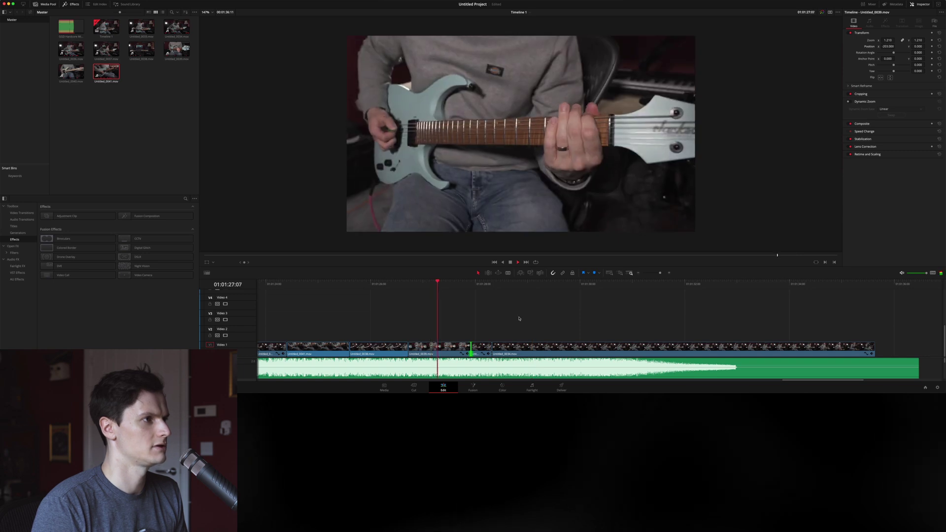
left_click(519, 316)
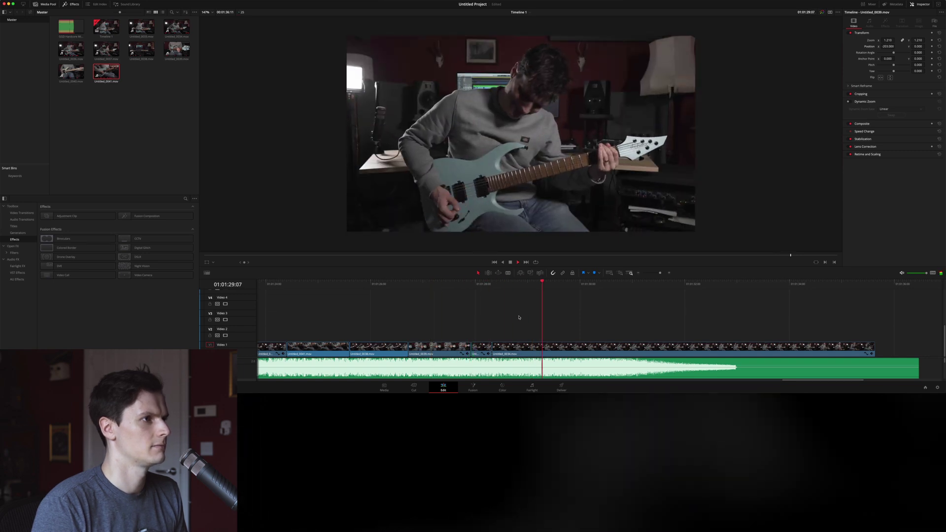
- Add a fade to black on the final clip, starting where the music's waveform ends
scroll(518, 316, "down", 1)
scroll(517, 316, "down", 2)
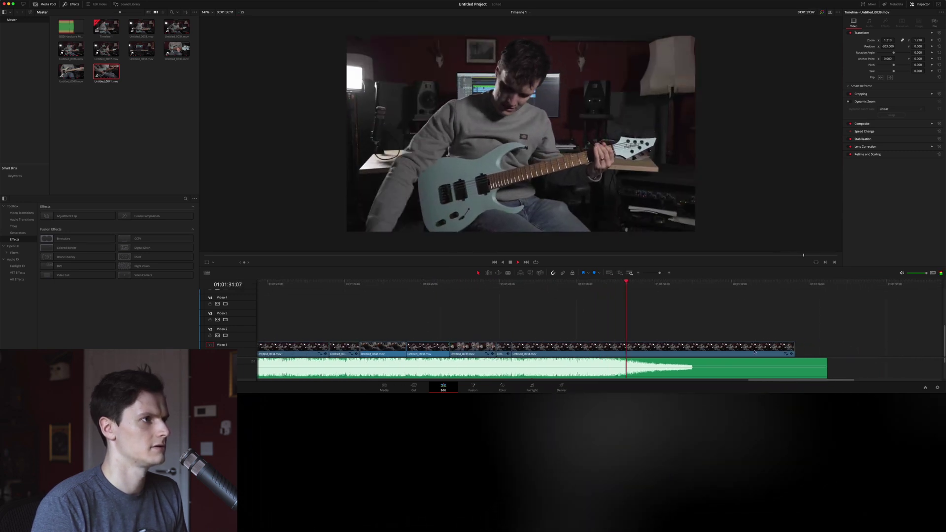
left_click_drag(793, 347, 683, 348)
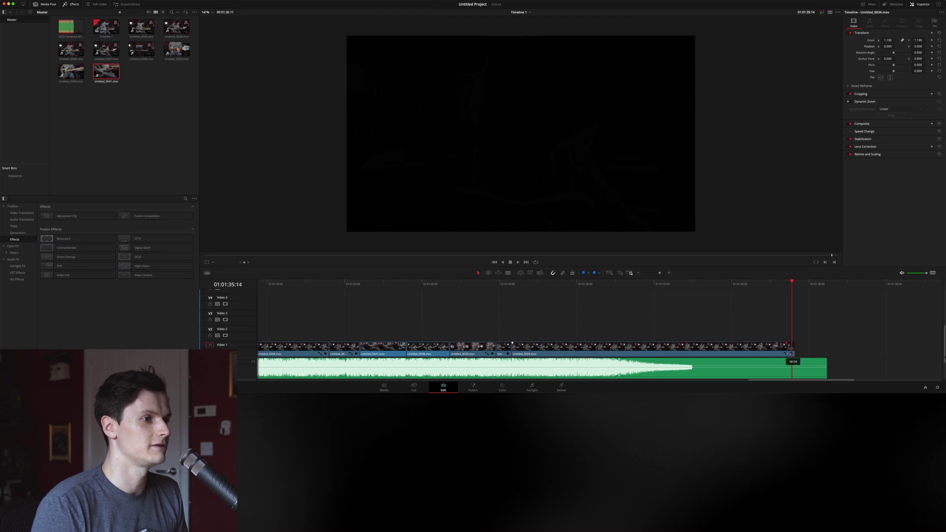
left_click(735, 346)
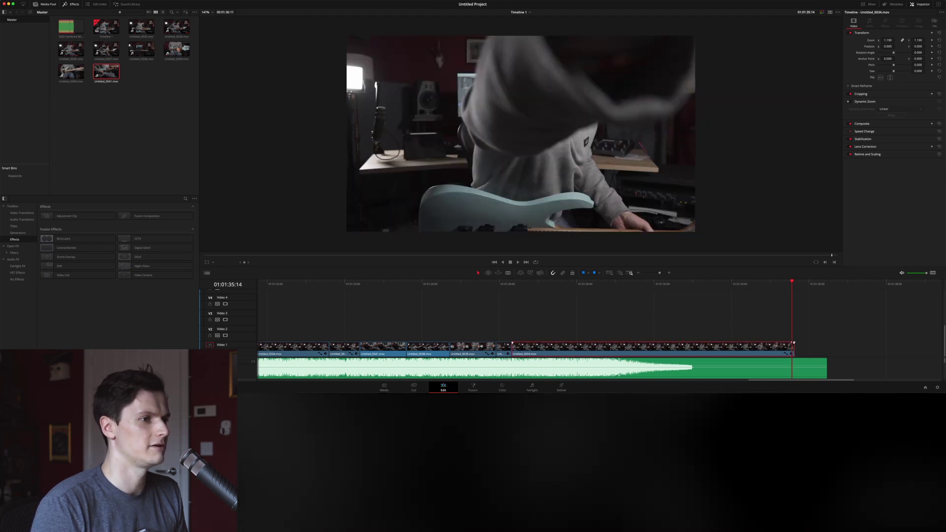
left_click_drag(691, 366, 691, 367)
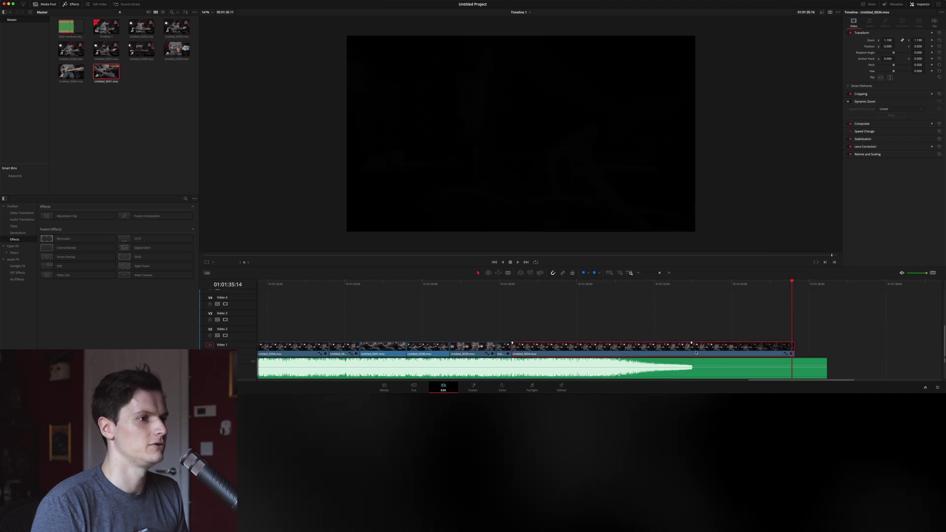
left_click(28, 215)
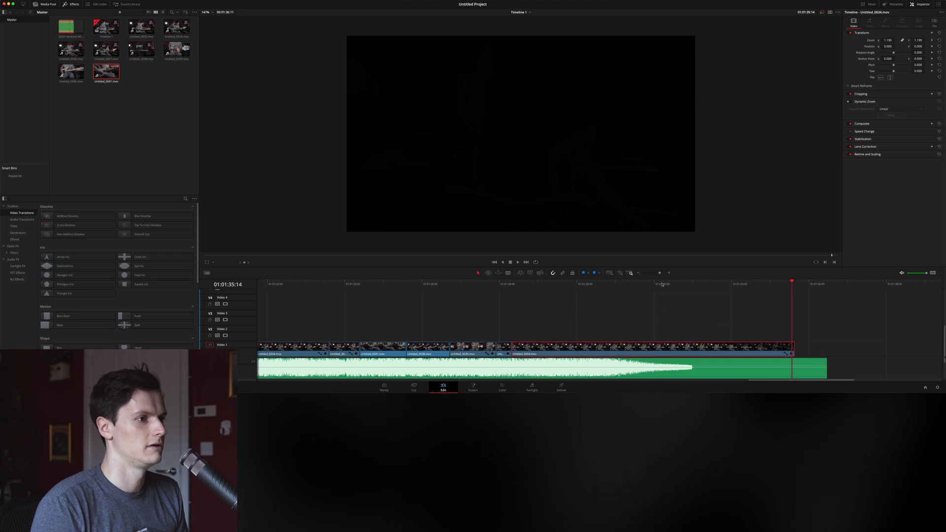
- Trim the final clip to end about 01:01:33, just after the music's tail, and play the shortened ending
left_click(662, 285)
key("space")
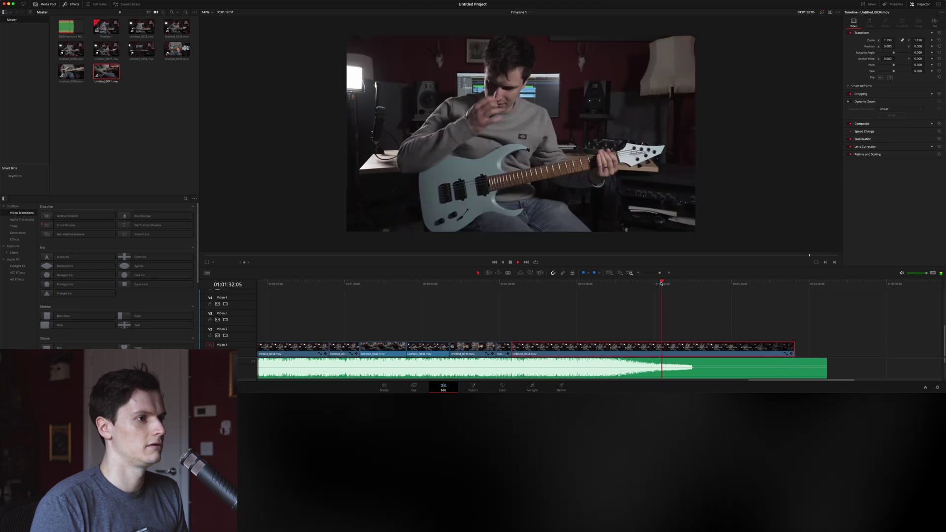
key("space")
left_click_drag(794, 352, 701, 354)
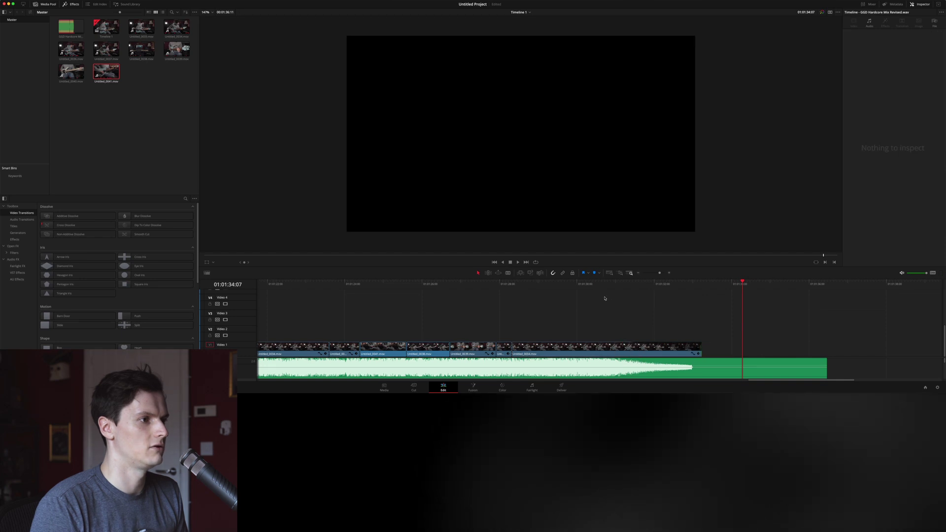
left_click(582, 298)
key("space")
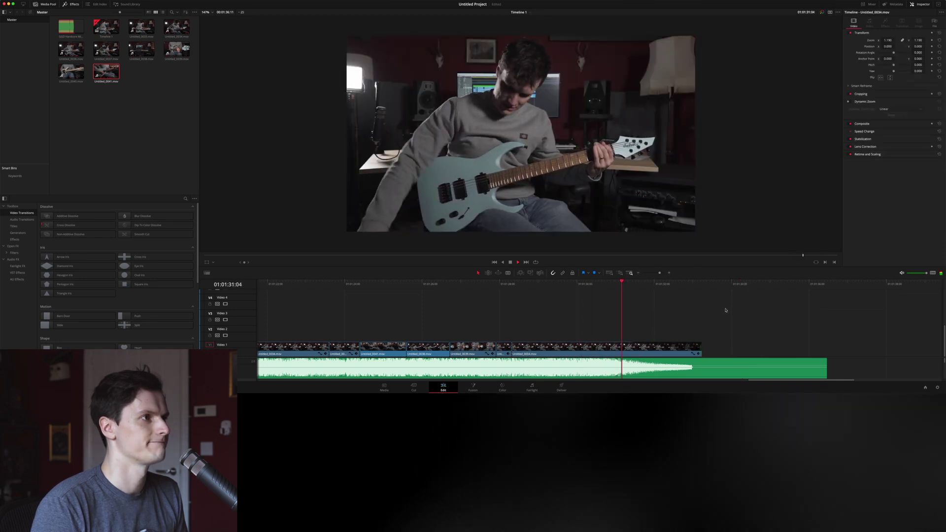
key("space")
- Lengthen the final clip's fade-out to start at about 01:01:29 and replay the ending
left_click(533, 284)
key("space")
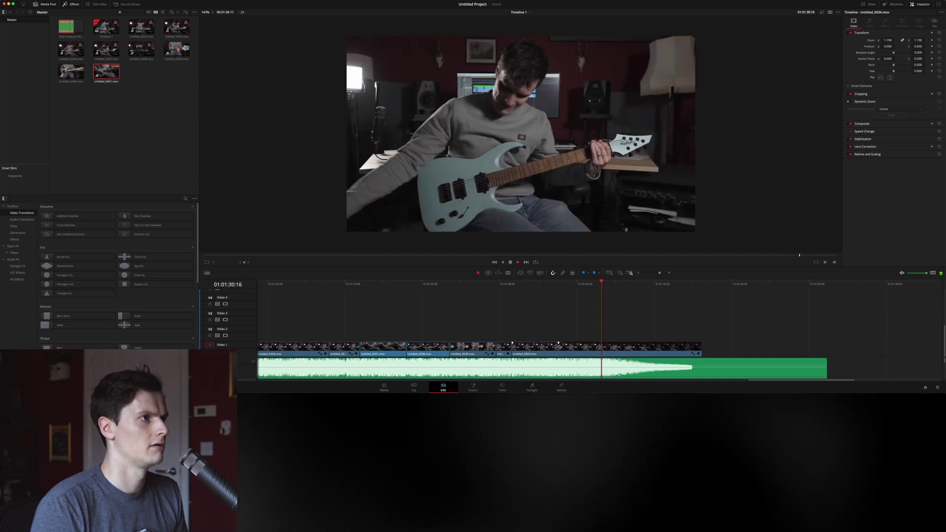
key("space")
left_click(484, 284)
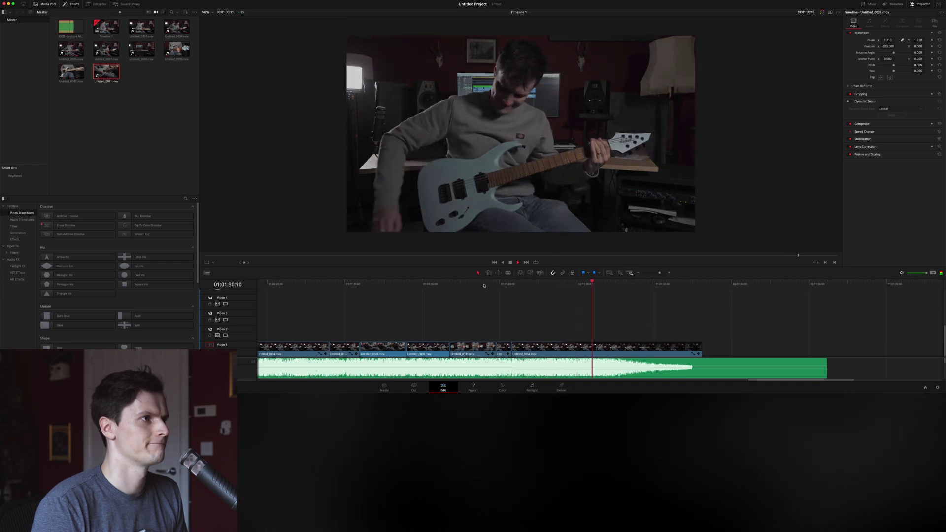
scroll(512, 295, "down", 2)
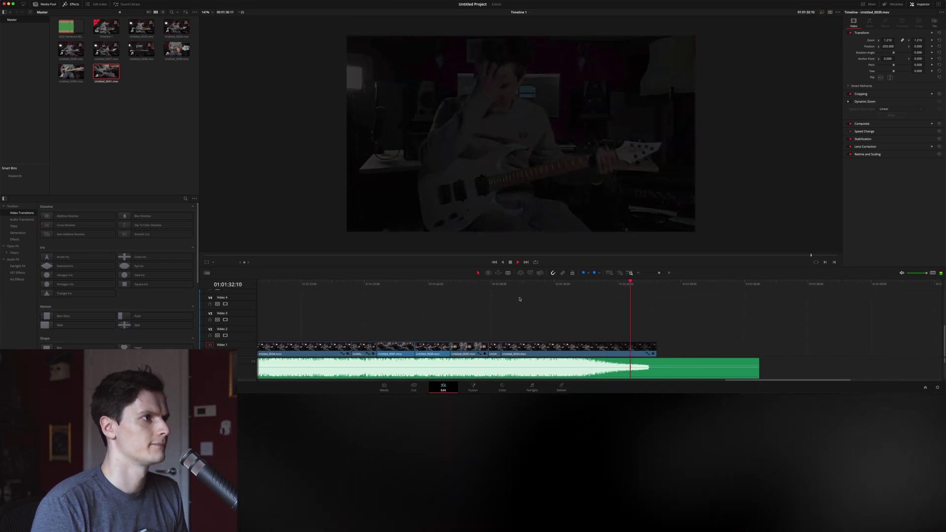
key("space")
scroll(518, 299, "left", 10)
scroll(518, 299, "right", 10)
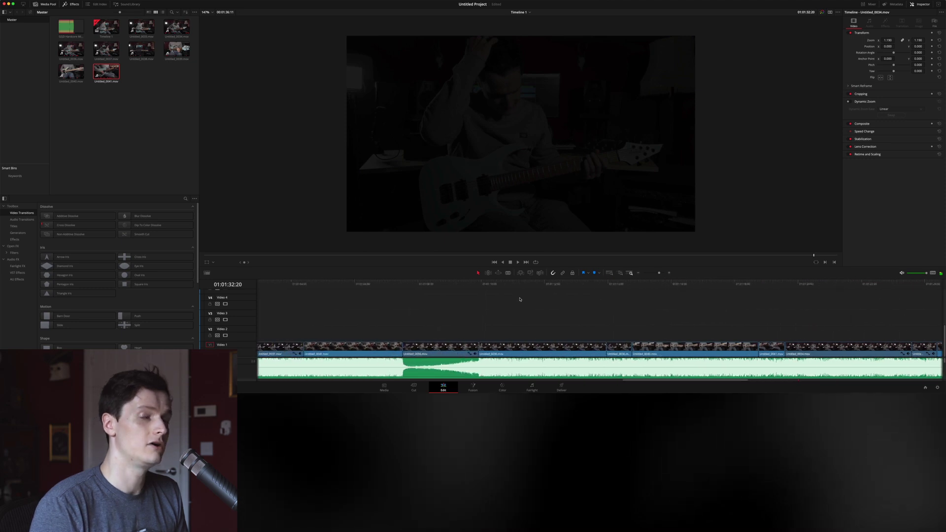
- Review the timeline from the ending back to the opening clips
scroll(516, 299, "down", 3)
scroll(516, 298, "down", 2)
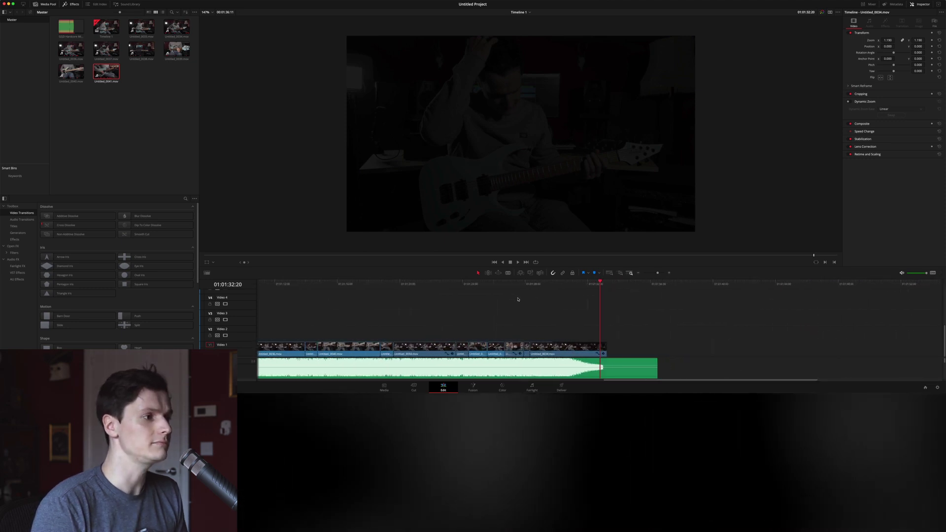
left_click_drag(729, 382, 305, 375)
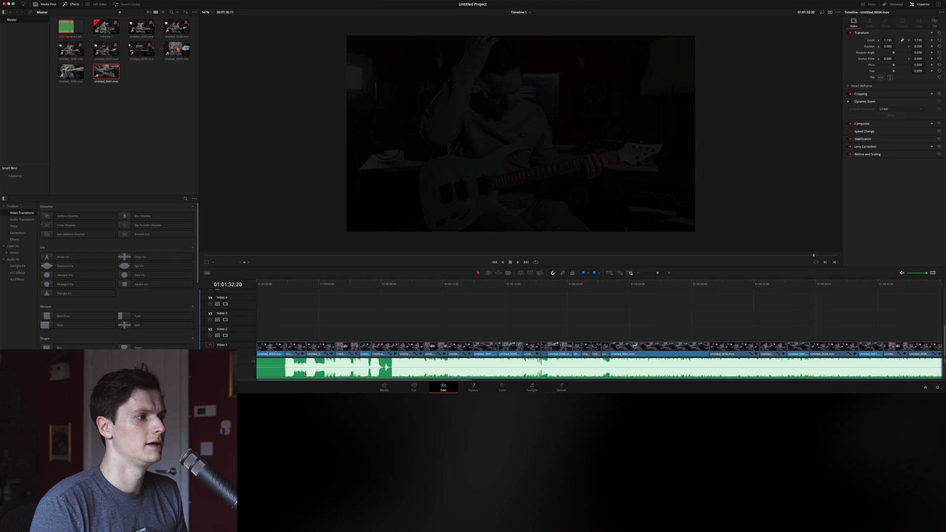
scroll(302, 312, "down", 2)
scroll(302, 312, "up", 6)
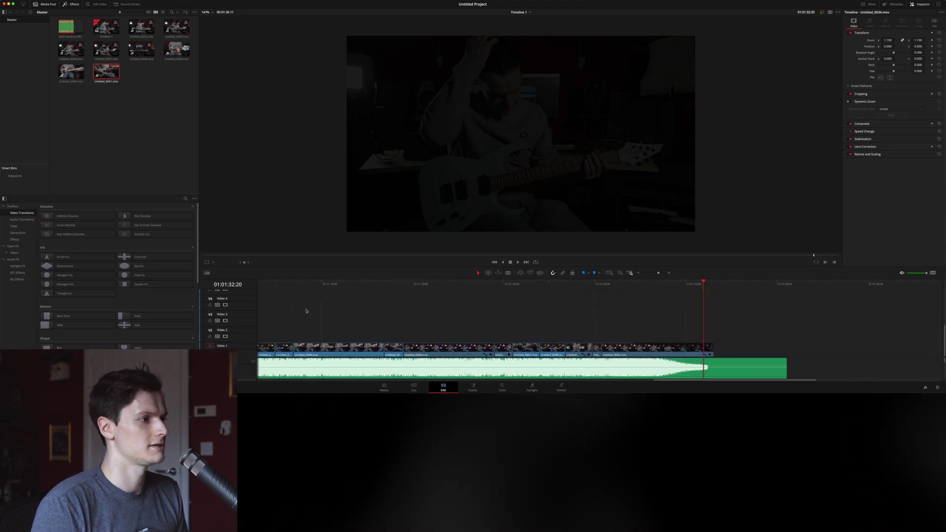
scroll(308, 312, "left", 15)
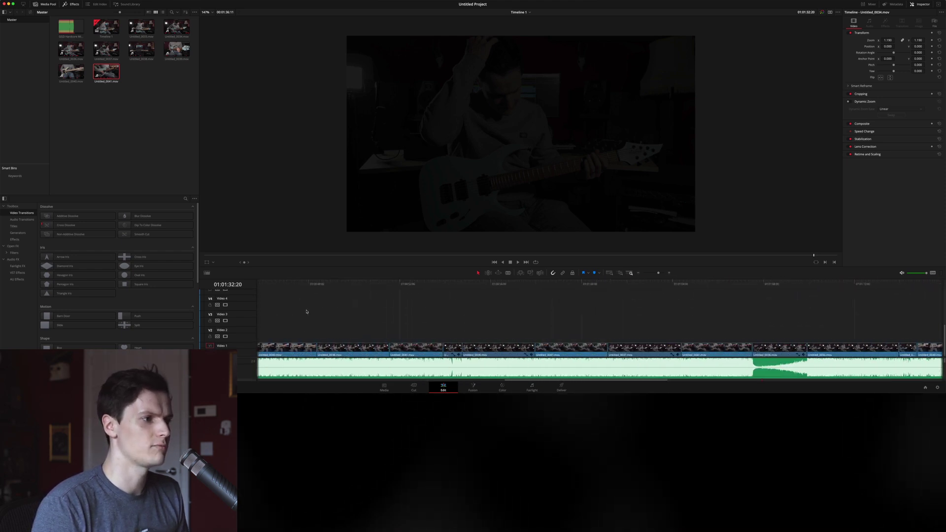
scroll(306, 312, "left", 15)
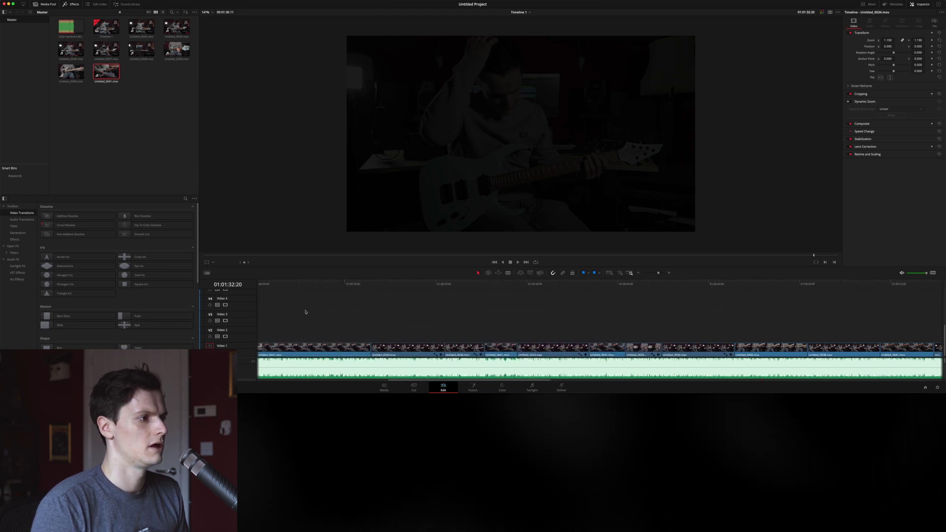
scroll(305, 312, "left", 15)
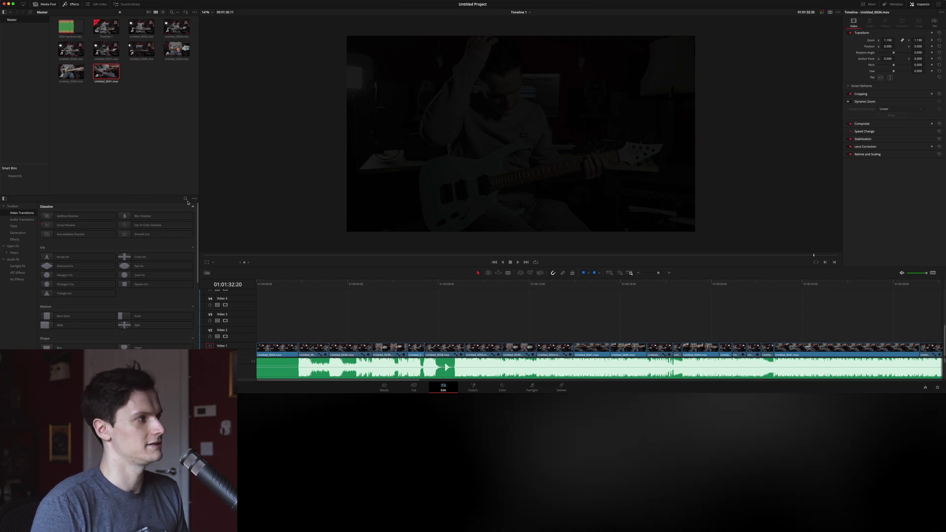
- Search the Open FX filters for "camera"
left_click(16, 239)
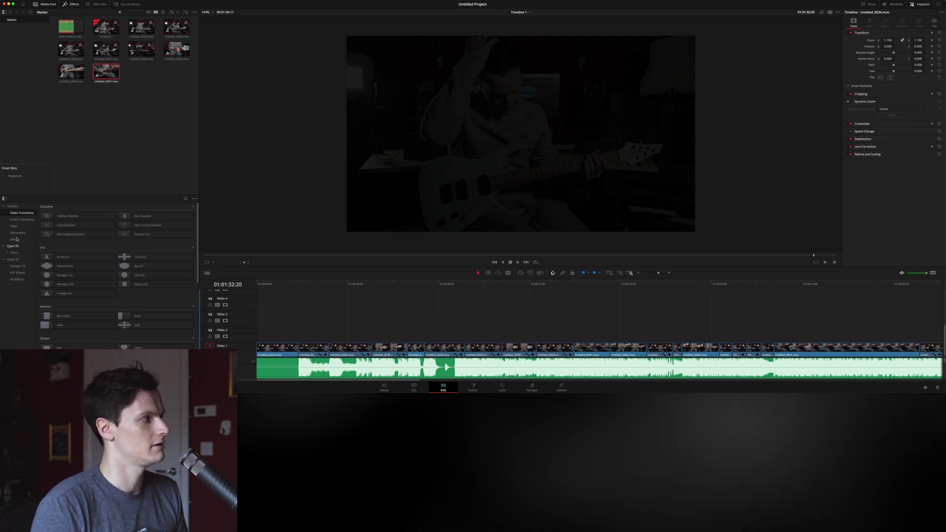
left_click(16, 253)
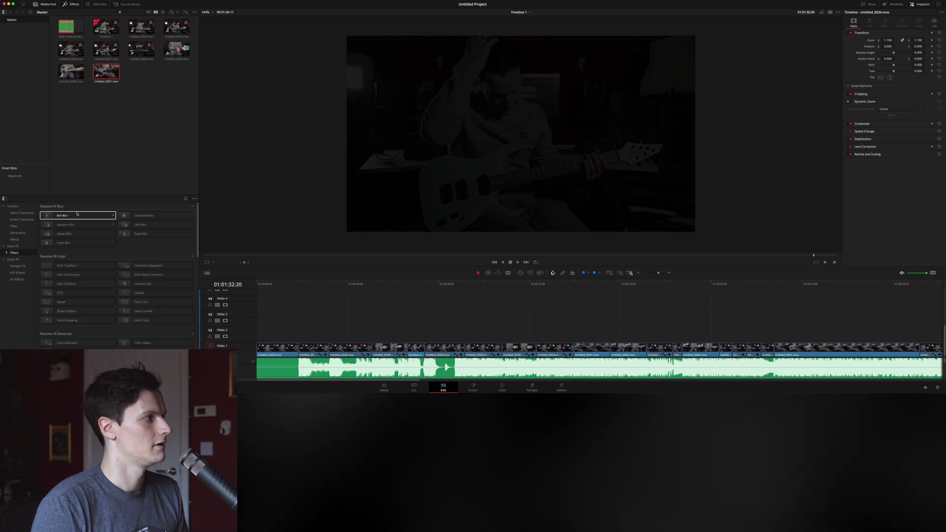
left_click(184, 199)
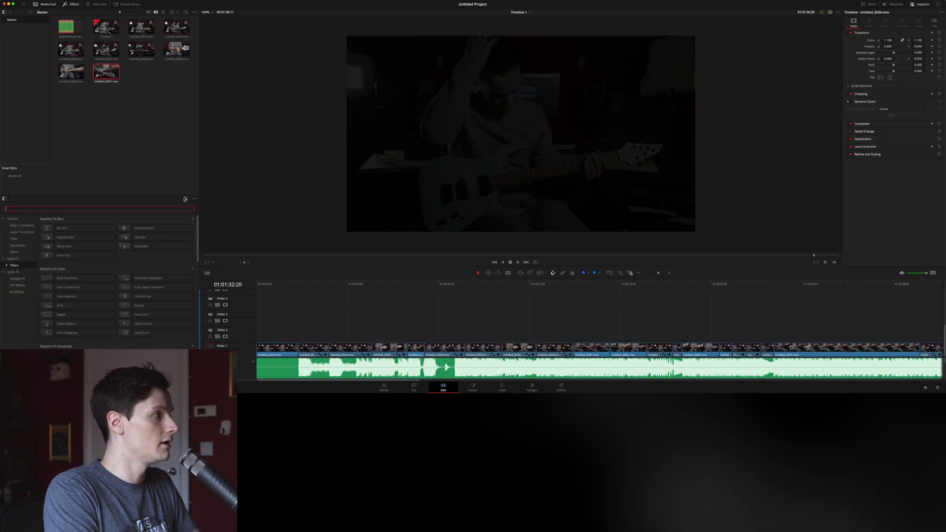
type("camera")
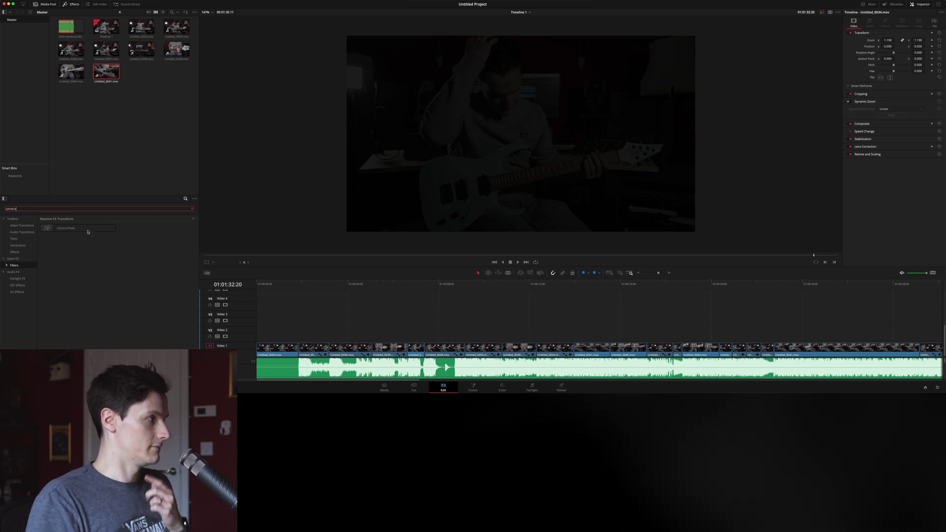
left_click(336, 323)
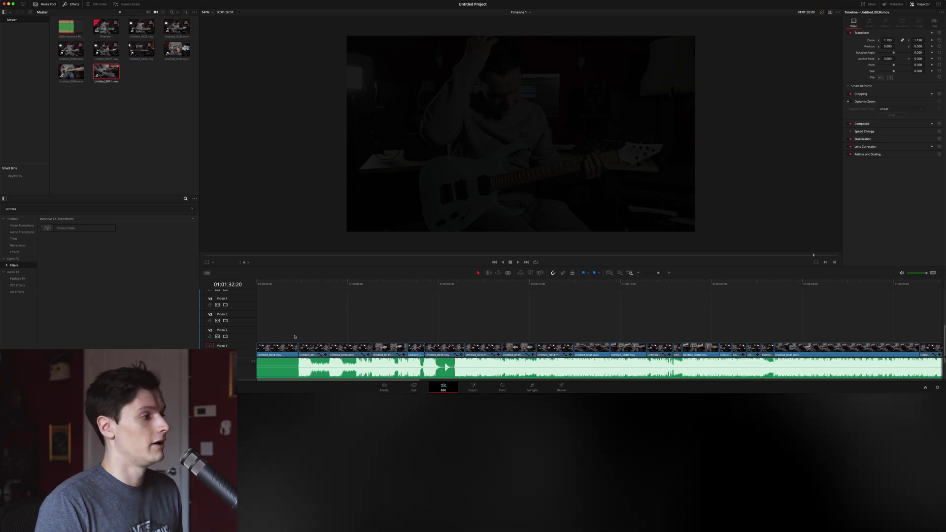
scroll(295, 317, "down", 1)
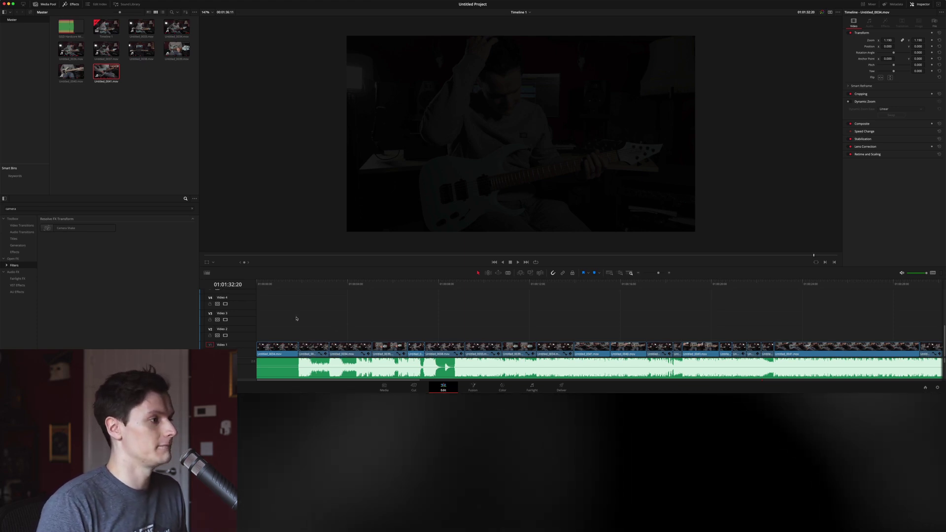
- Play the opening, add the Camera Shake effect to the clip at about 01:00:09, and play through that clip
left_click(289, 285)
key("space")
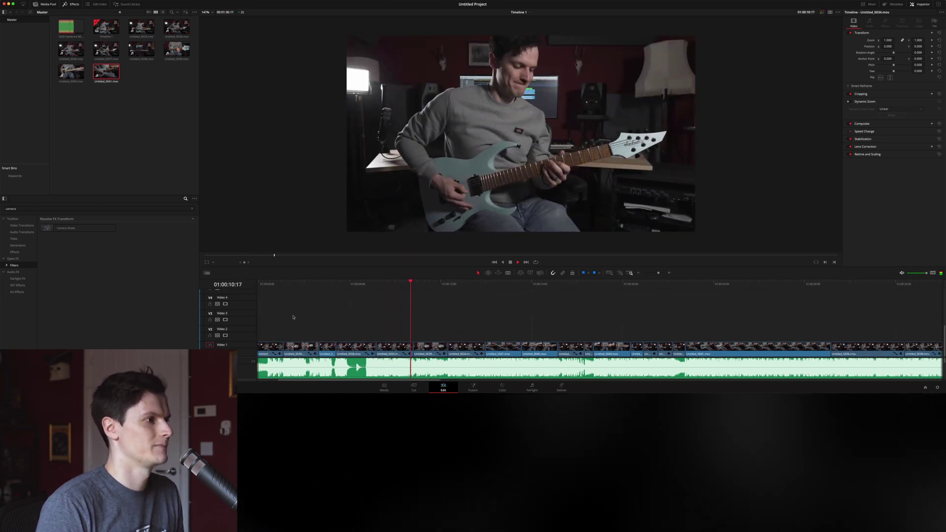
left_click(393, 285)
left_click_drag(74, 227, 401, 350)
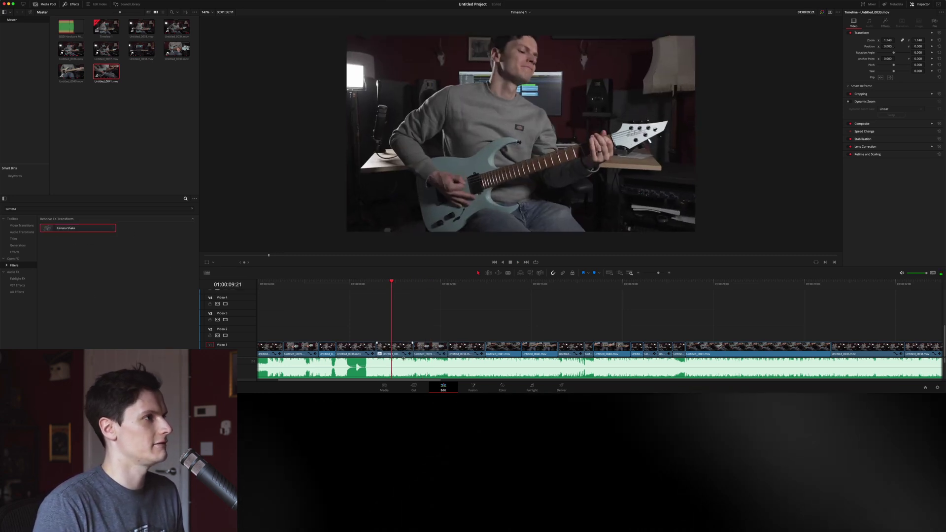
left_click(342, 285)
key("space")
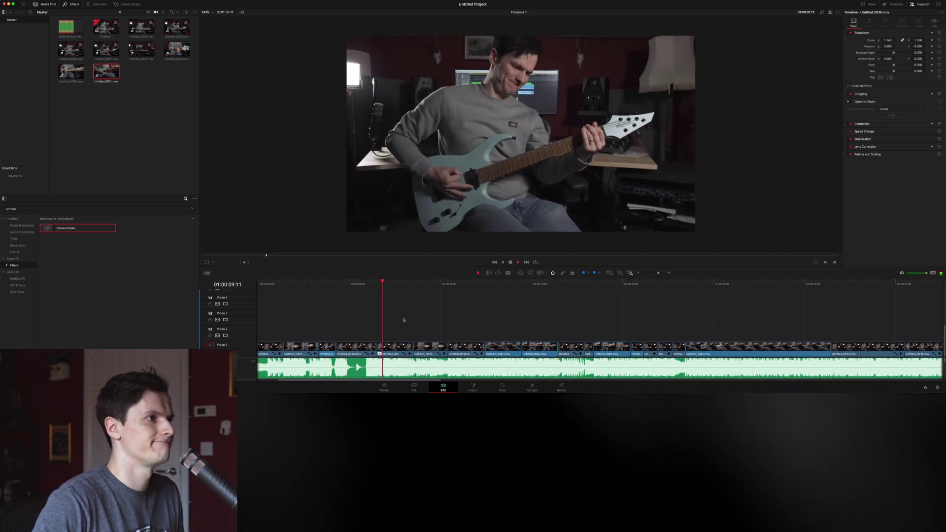
key("space")
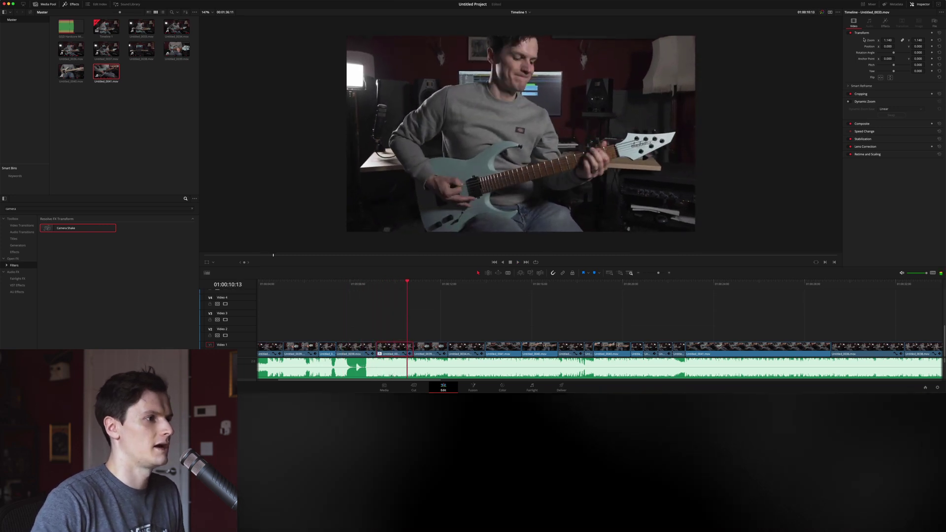
- Reduce the Camera Shake effect's Motion Scale to below 0.3 on the clip at about 01:00:10 and replay it
left_click(883, 23)
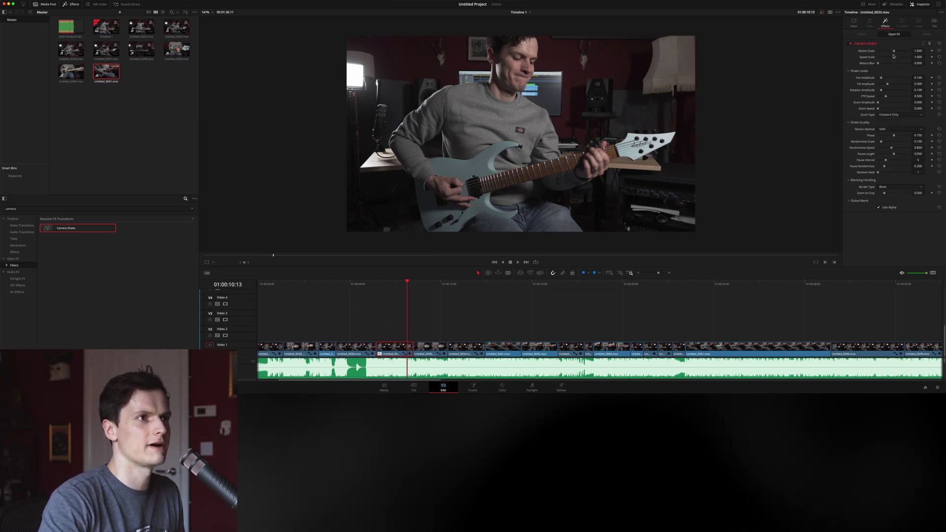
left_click_drag(894, 52, 882, 53)
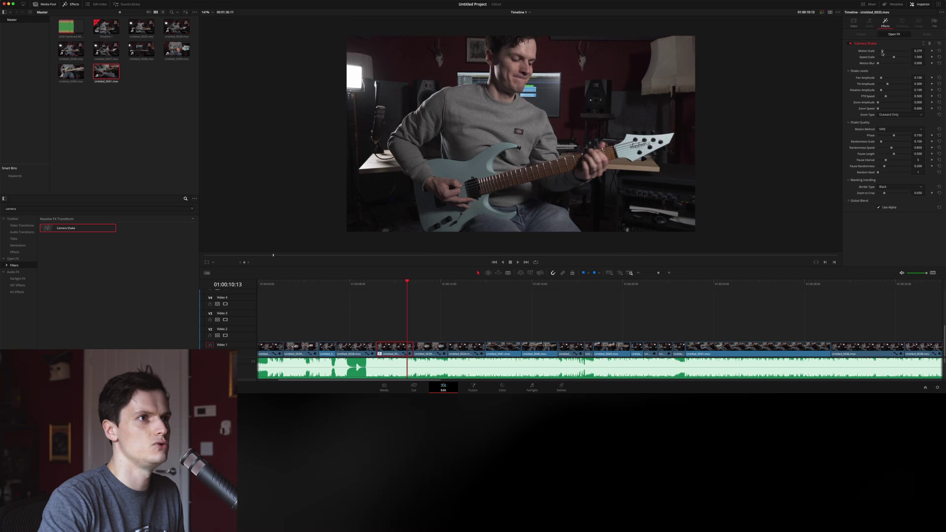
left_click(360, 286)
key("space")
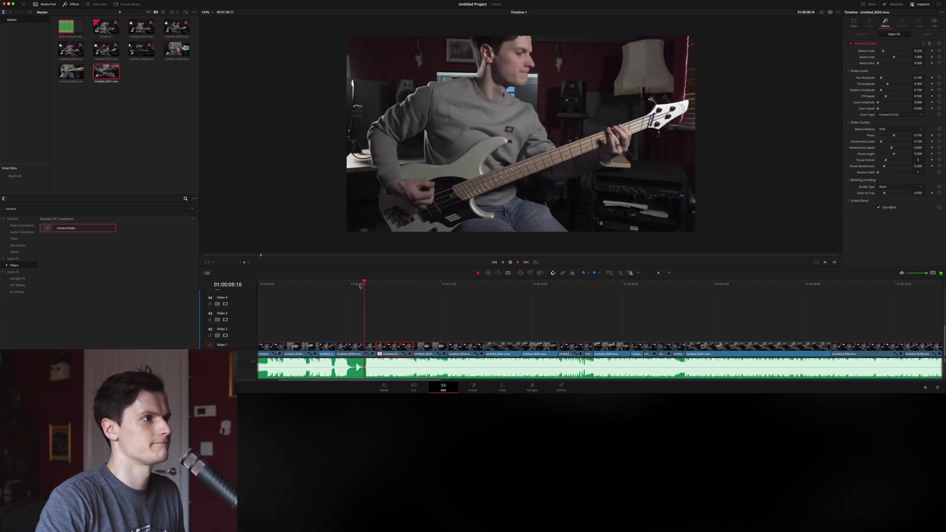
key("space")
- Lower the same clip's Camera Shake Speed Scale slightly and replay from about 01:00:08:17 through the following shots
left_click_drag(892, 57, 888, 57)
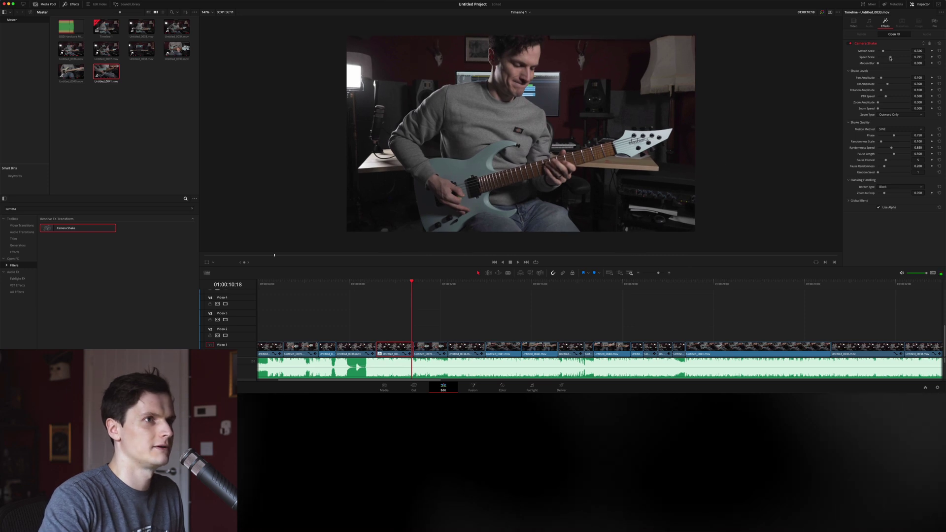
left_click(365, 286)
key("space")
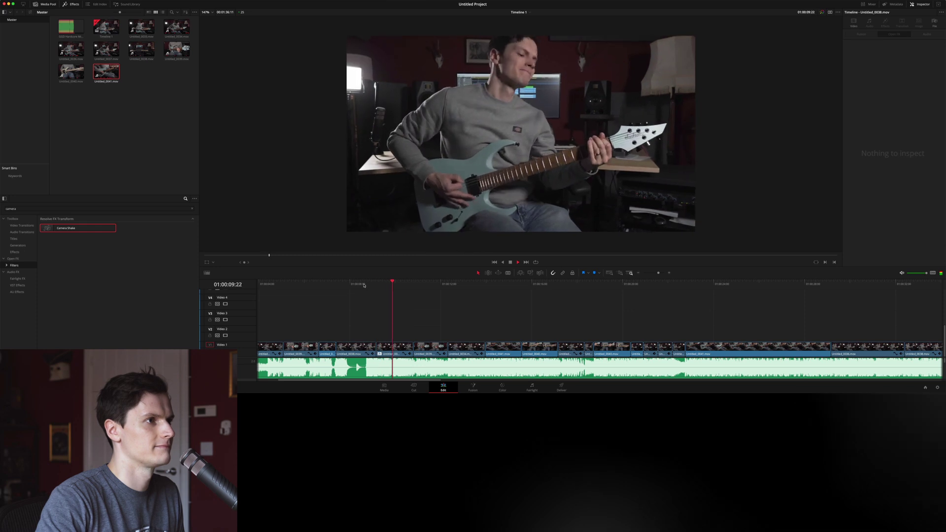
mouse_move(367, 285)
left_mouse_down()
mouse_move(391, 283)
mouse_move(365, 284)
left_mouse_up()
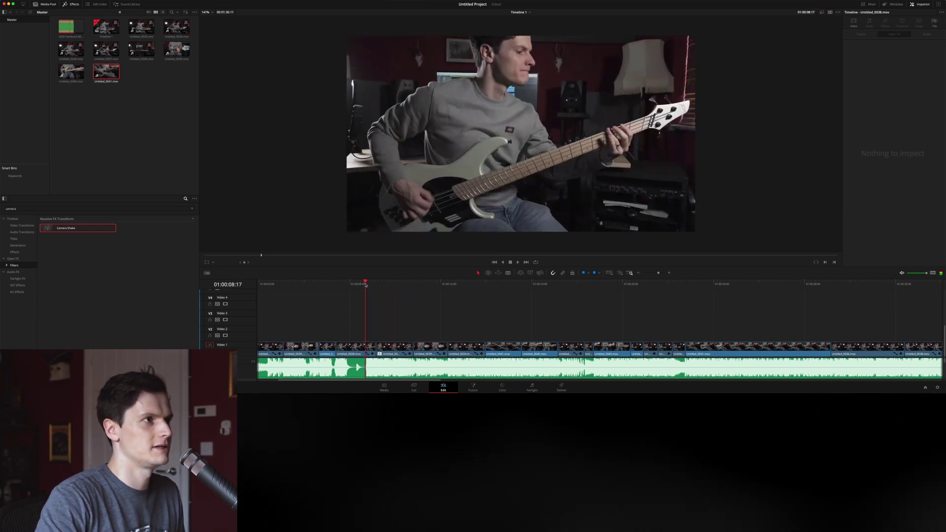
scroll(397, 310, "up", 3)
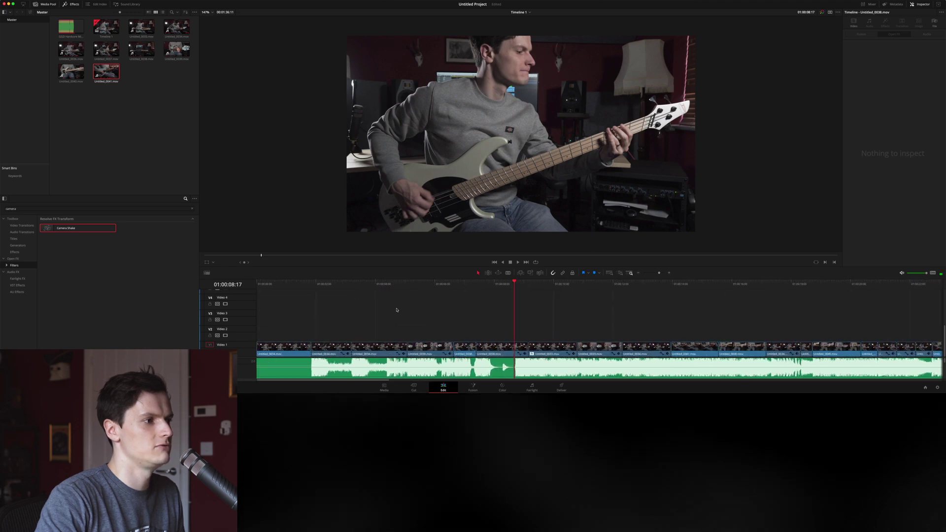
key("space")
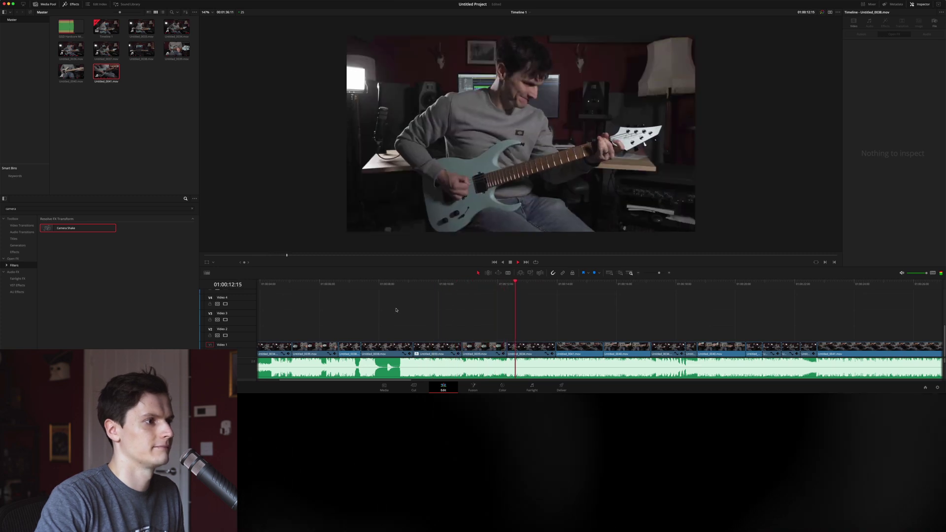
key("space")
- Copy the Camera Shake settings to the clip at about 01:00:13 by pasting its Plugins attribute, and play the result
right_click(429, 346)
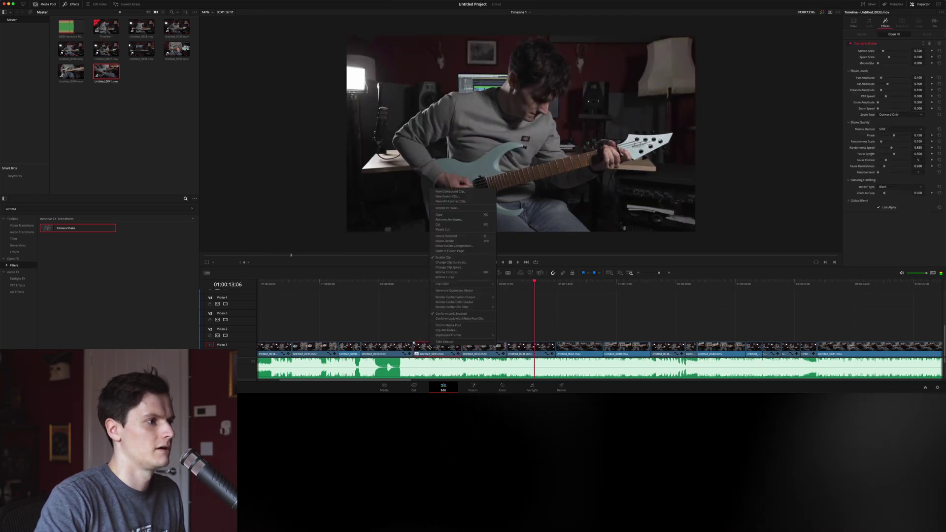
right_click(529, 346)
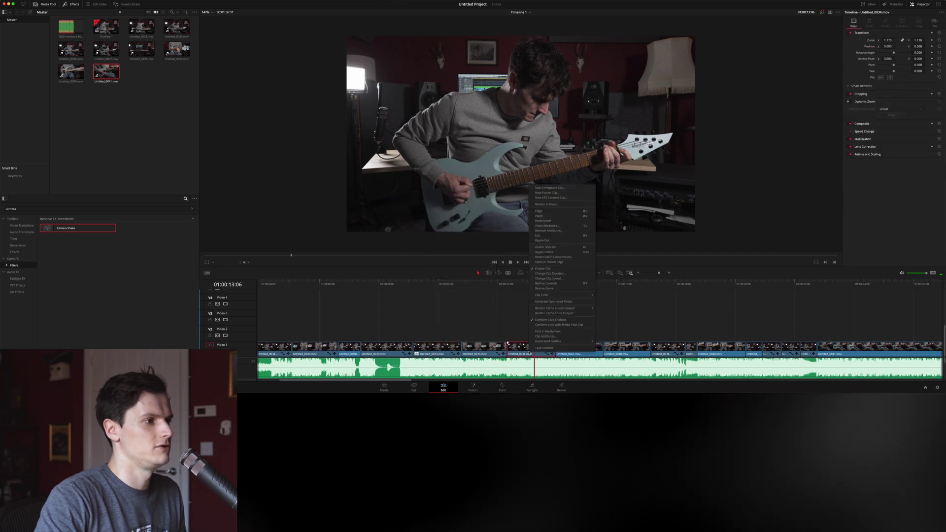
left_click(550, 225)
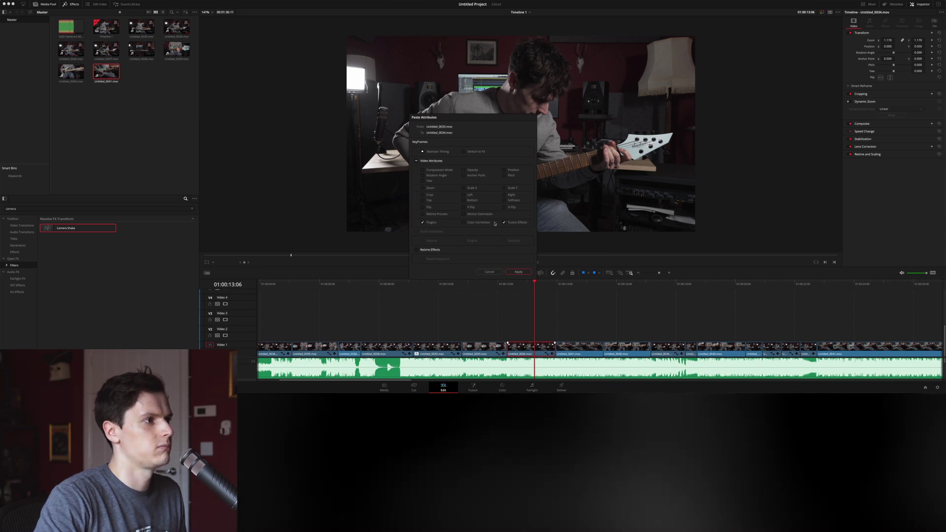
left_click(518, 271)
key("space")
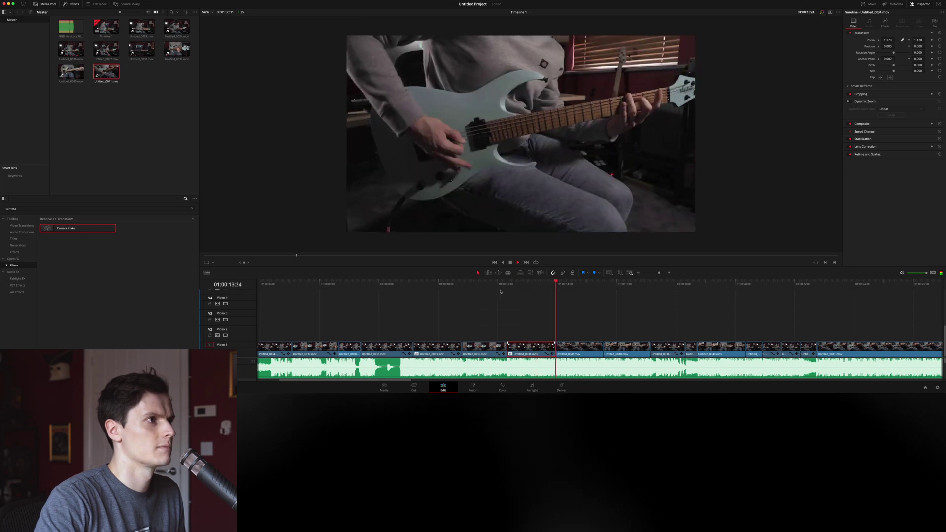
- Paste the copied Plugins attribute onto the guitar clip at about 01:00:18
right_click(523, 350)
key("space")
right_click(528, 346)
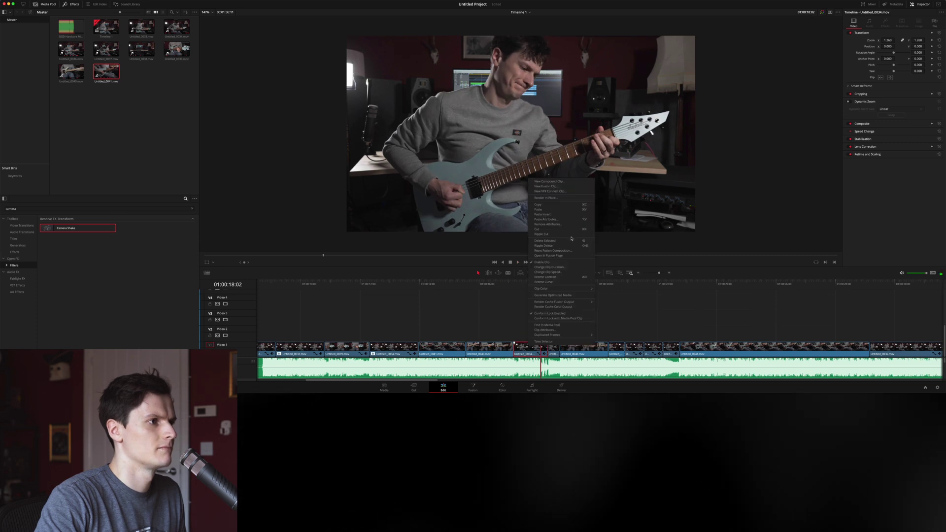
left_click(546, 220)
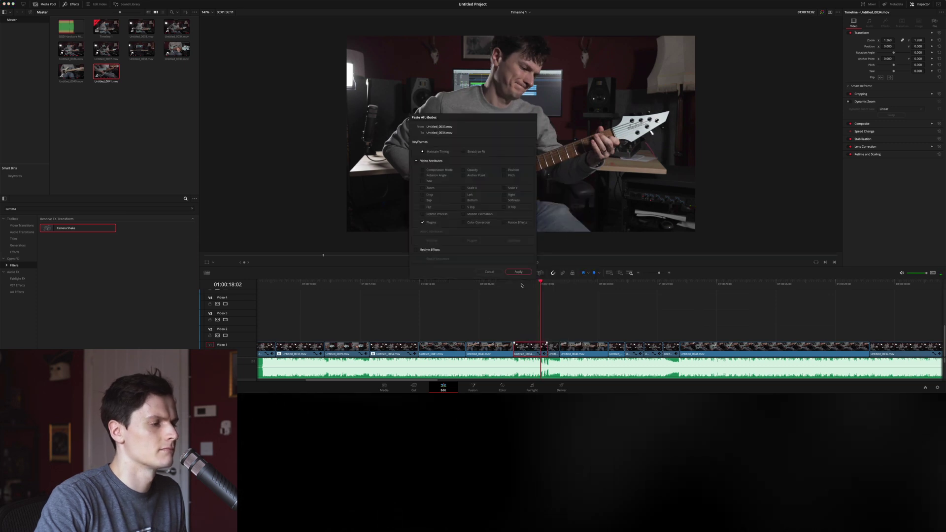
left_click(518, 272)
- Replay the guitar clip around 01:00:18, and split it at 01:00:17:23 and 01:00:18:00
scroll(585, 331, "up", 3)
scroll(585, 330, "up", 5)
scroll(586, 330, "up", 5)
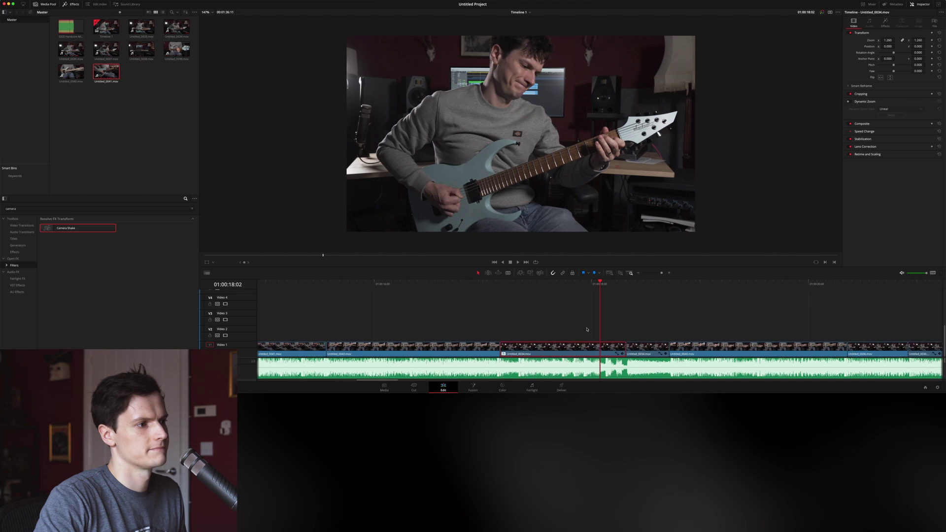
key("/")
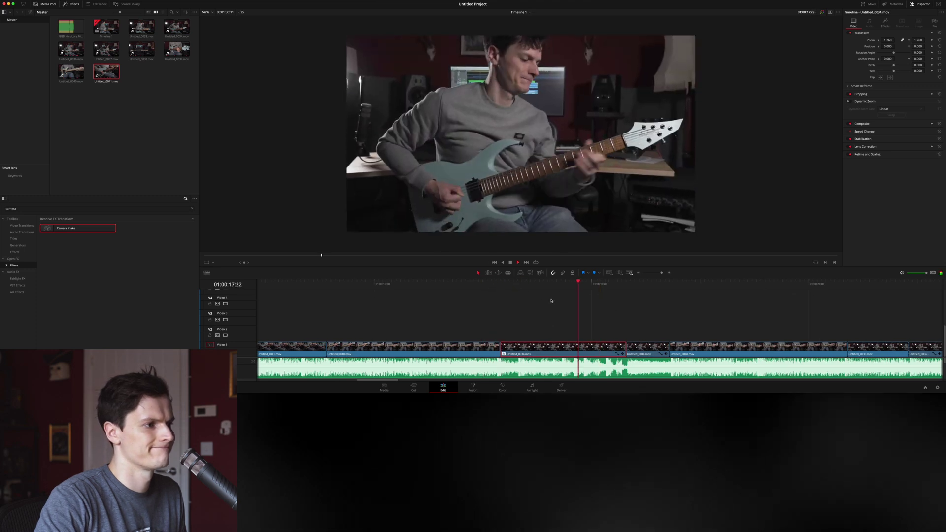
left_click(583, 285)
key("b")
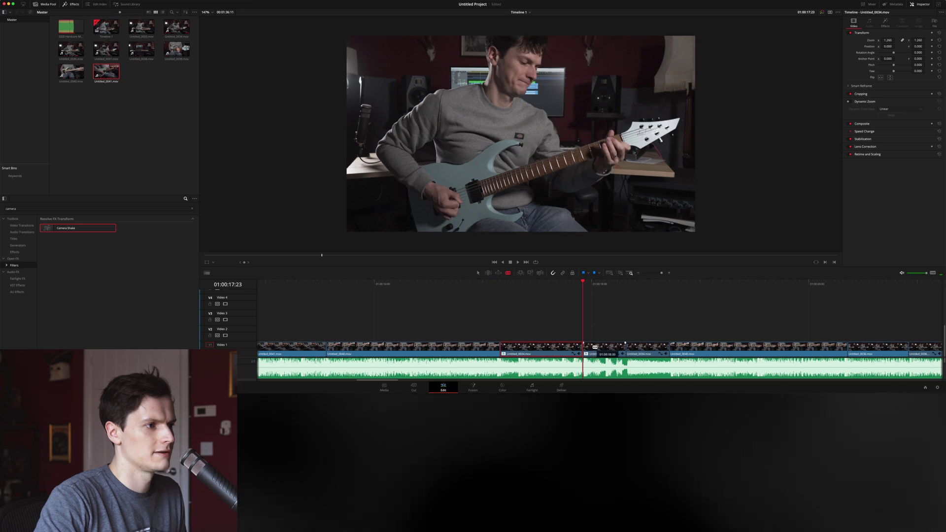
left_click(591, 347)
left_click(587, 285)
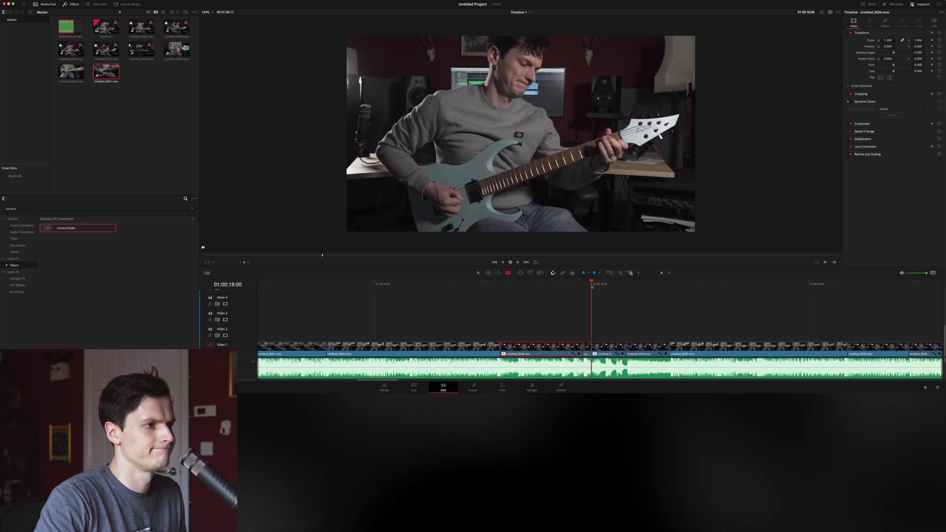
key("super+s")
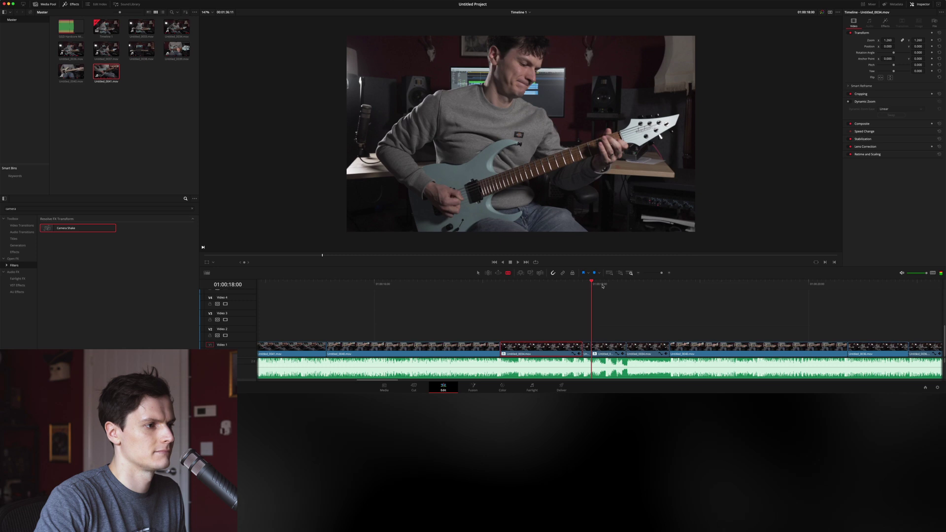
- Replay the section around 01:00:17:16 and split the guitar clip just after 01:00:18:00 into several short pieces
left_click(555, 285)
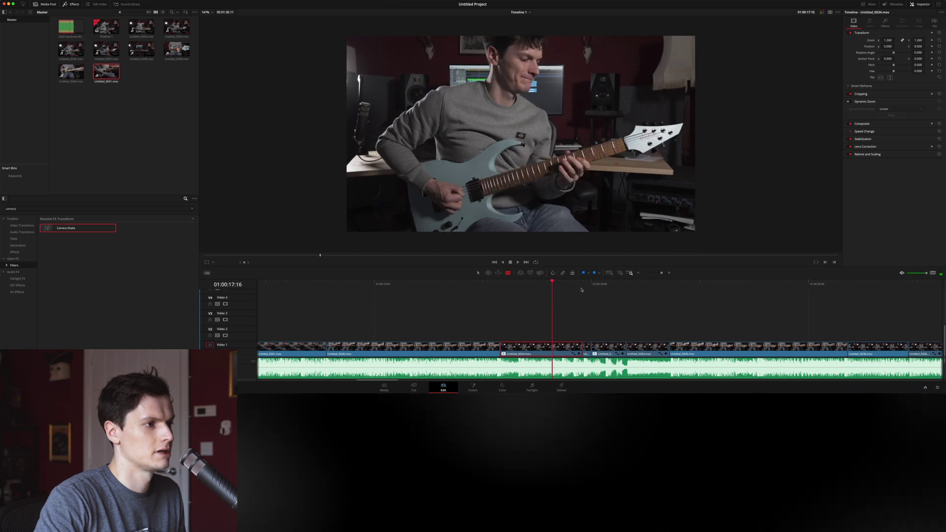
scroll(609, 301, "up", 2)
key("space")
key("space")
left_click(610, 285)
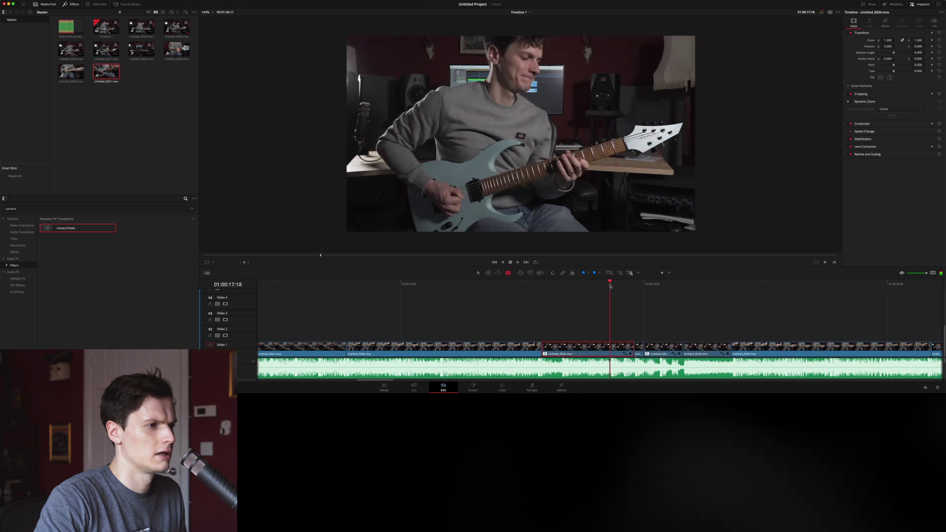
key("space")
left_click(610, 285)
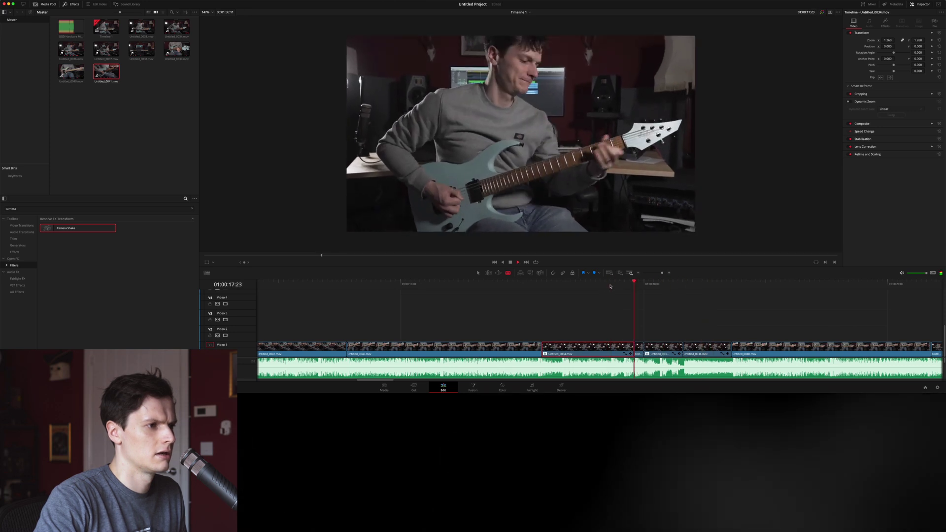
left_click(652, 350)
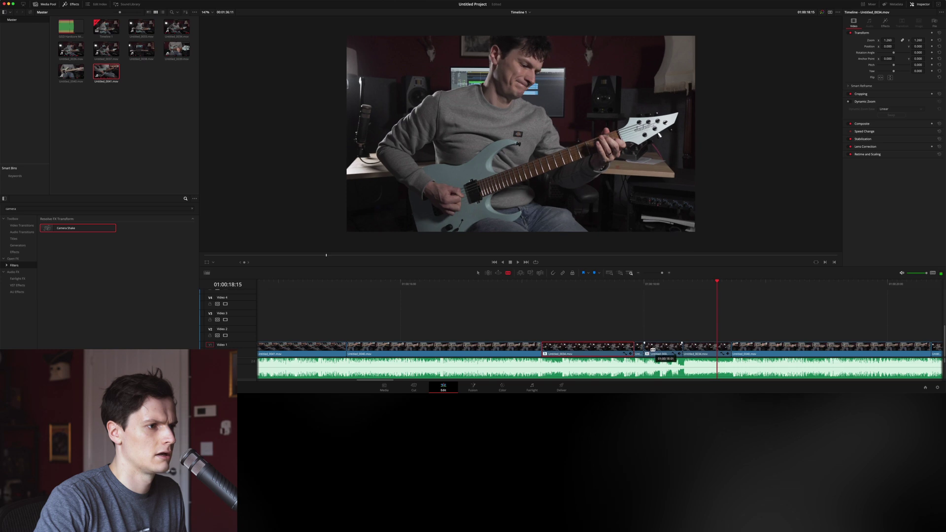
left_click_drag(653, 350, 670, 350)
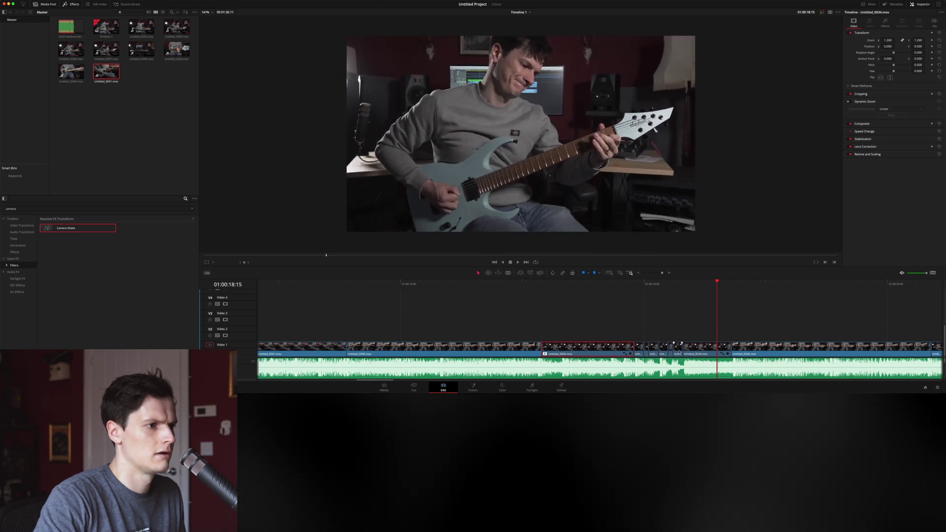
- Delete alternate short guitar pieces around 01:00:18 to leave brief gaps for a stutter effect, and replay the passage
key("Delete")
scroll(666, 352, "left", 2)
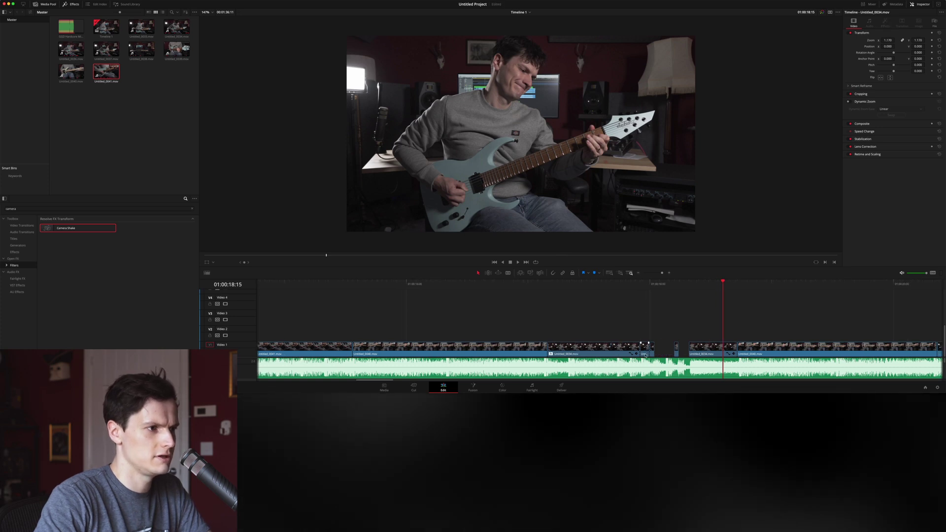
key("/")
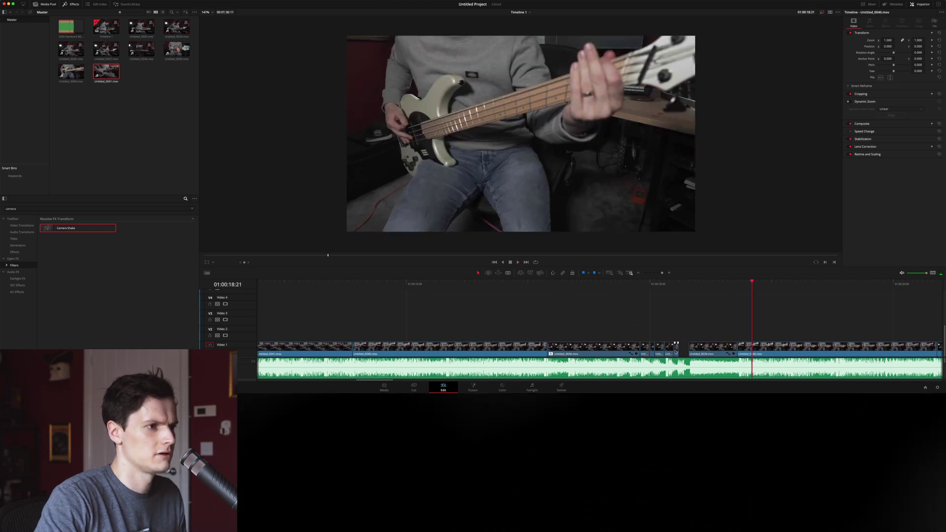
key("super+z")
left_click(660, 352)
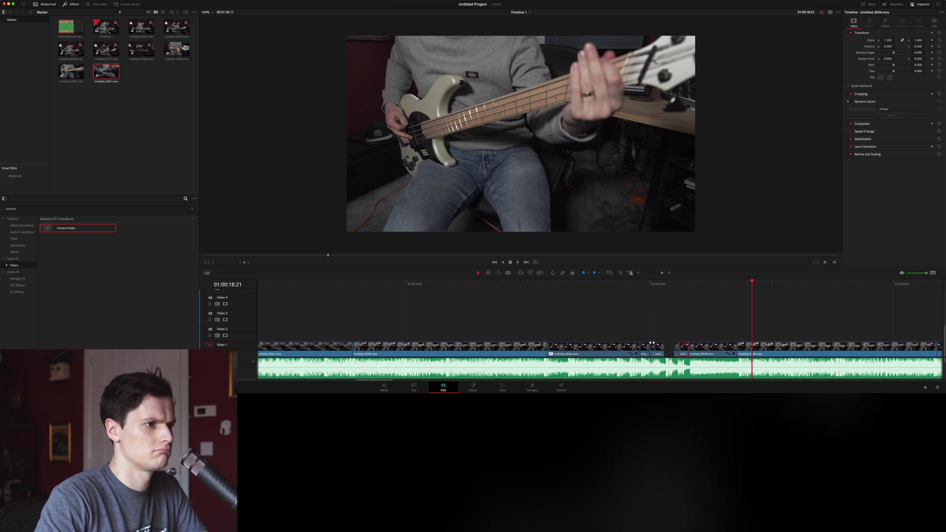
left_click(613, 285)
key("space")
key("space")
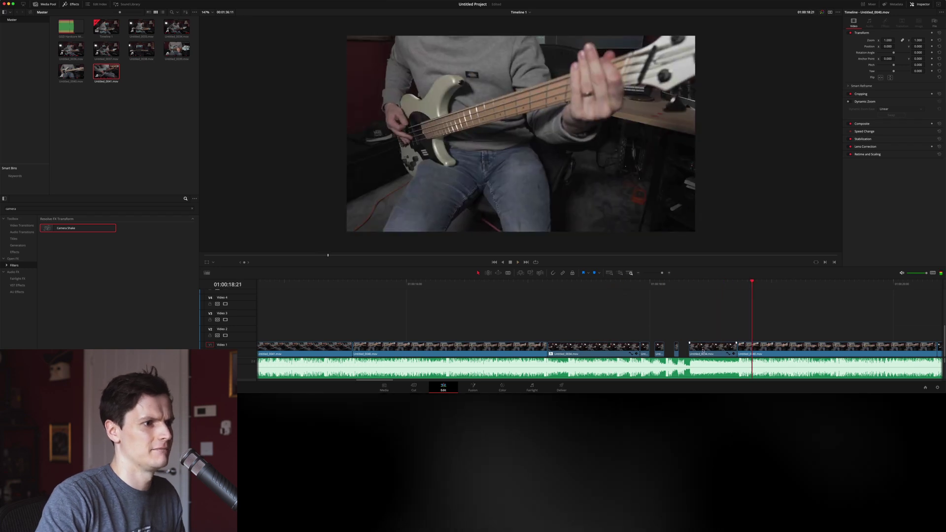
- Increase the Zoom of the guitar clip at 01:00:18:12, add the Camera Shake filter to it, and play it
left_click(707, 286)
left_click_drag(887, 40, 911, 40)
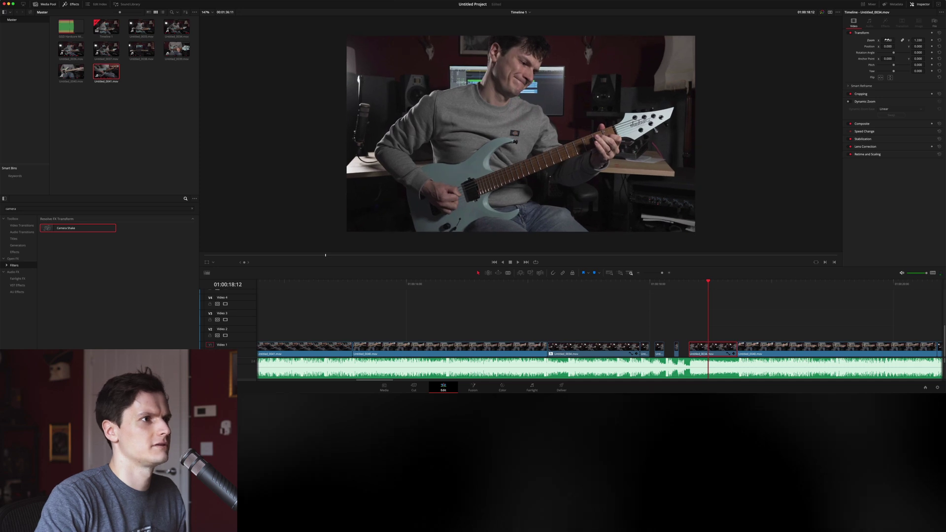
left_click_drag(74, 228, 712, 347)
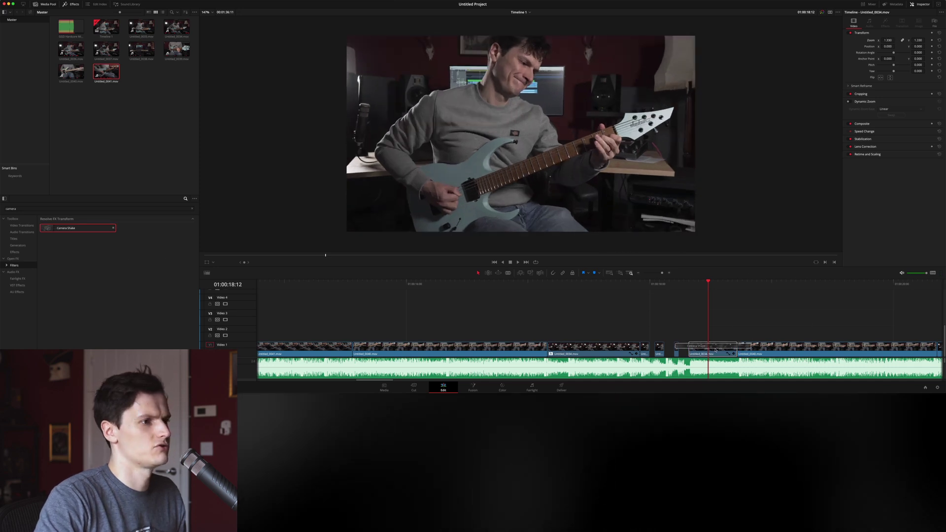
key("space")
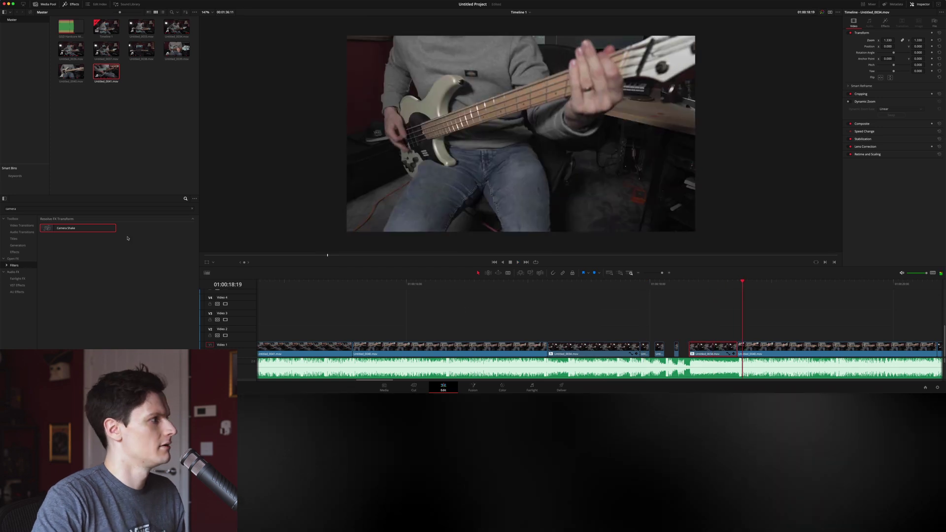
- Clear the effects search and browse the Open FX filters, from blur to warp, for another effect for the guitar clip
left_click(193, 208)
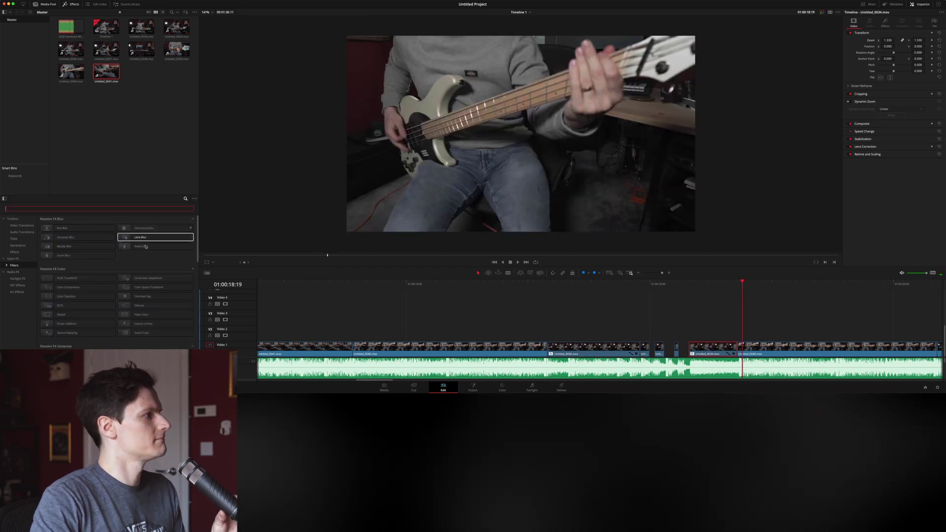
scroll(141, 268, "down", 5)
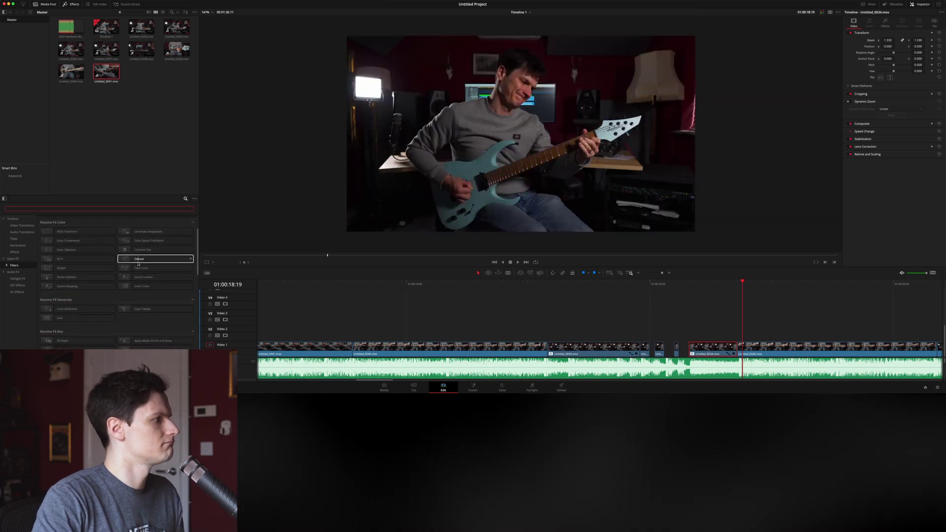
scroll(139, 263, "down", 5)
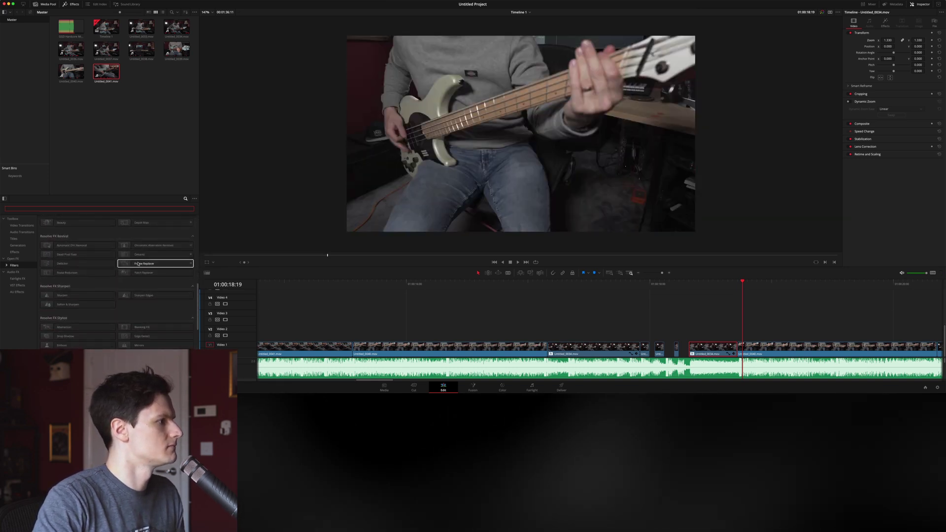
scroll(139, 263, "down", 2)
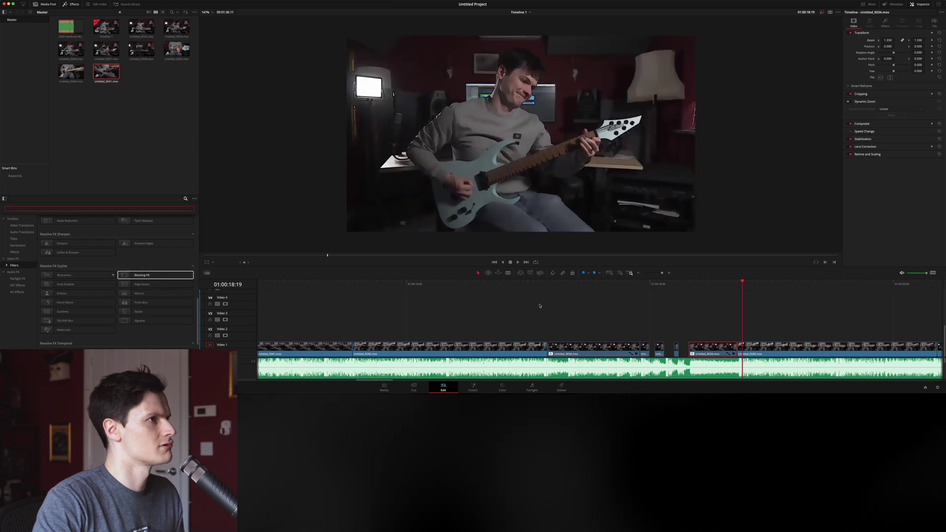
left_click(713, 282)
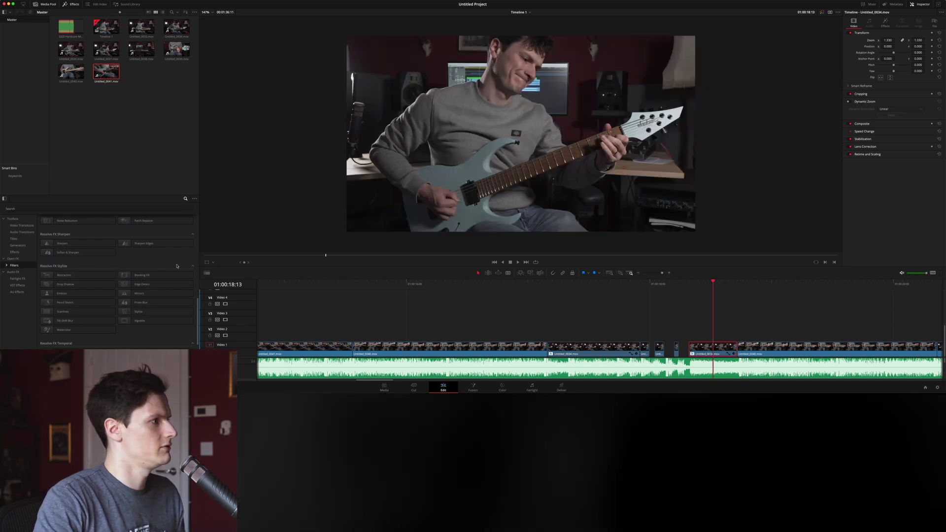
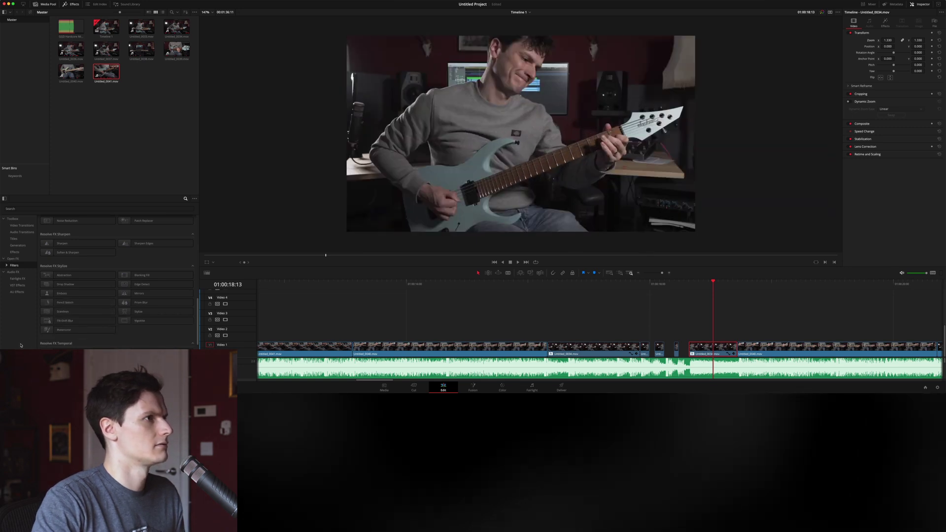
scroll(61, 329, "down", 2)
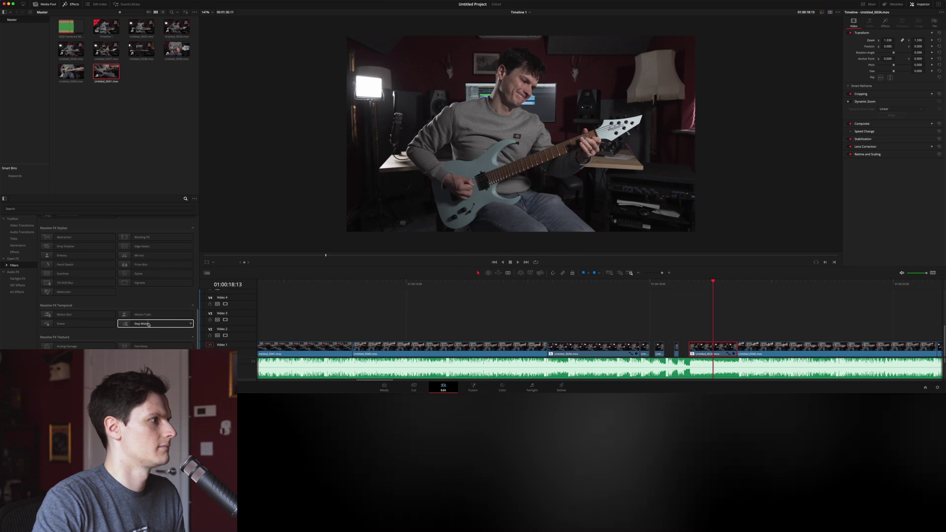
scroll(62, 323, "down", 2)
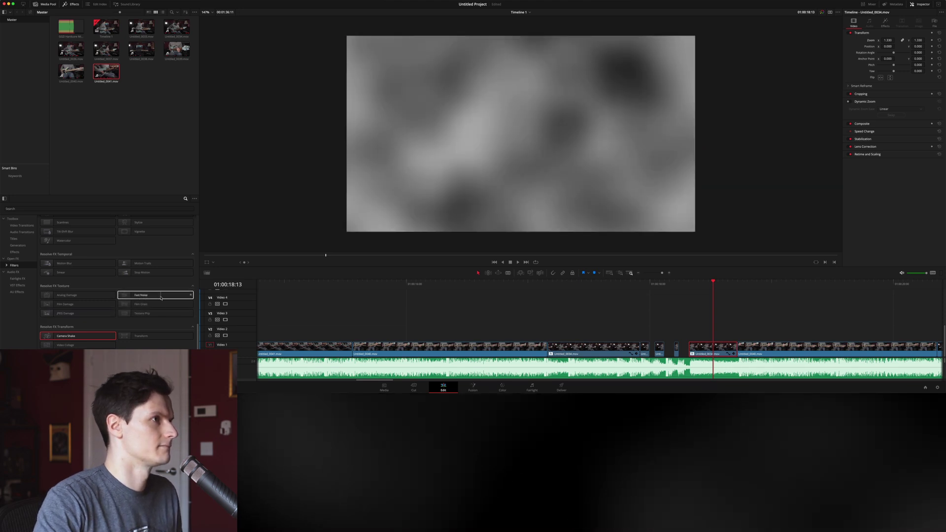
scroll(158, 298, "down", 2)
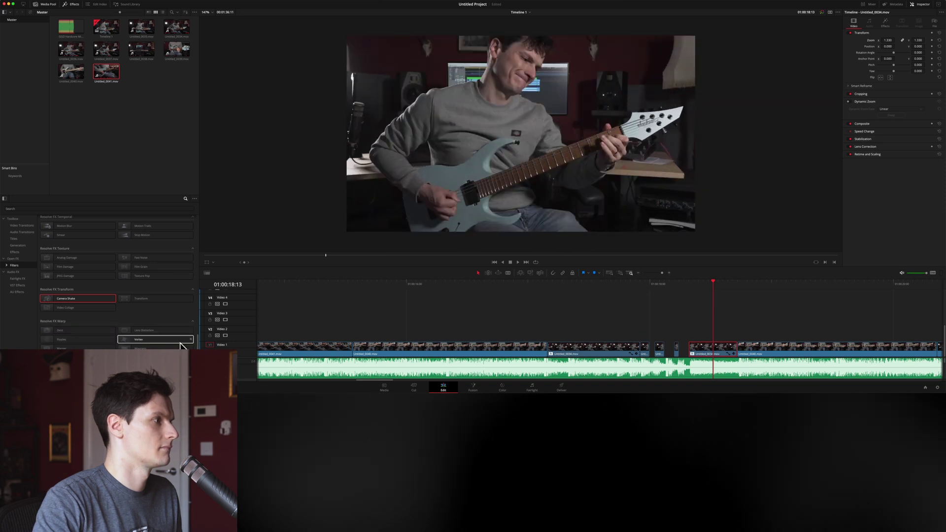
left_click(15, 251)
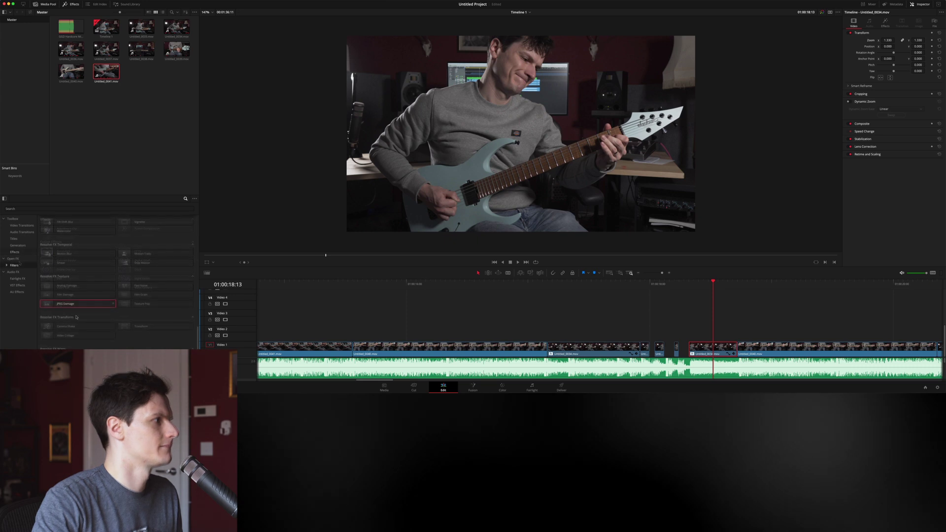
- Apply the JPEG Damage filter to the guitar clip at 01:00:18:13 and open its settings
left_click_drag(74, 303, 695, 353)
left_click(715, 350)
left_click(885, 22)
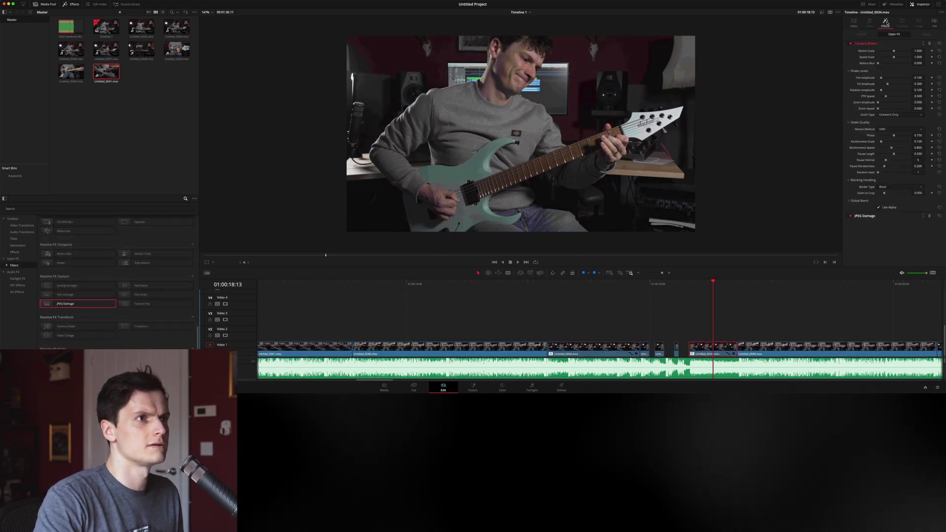
left_click(873, 215)
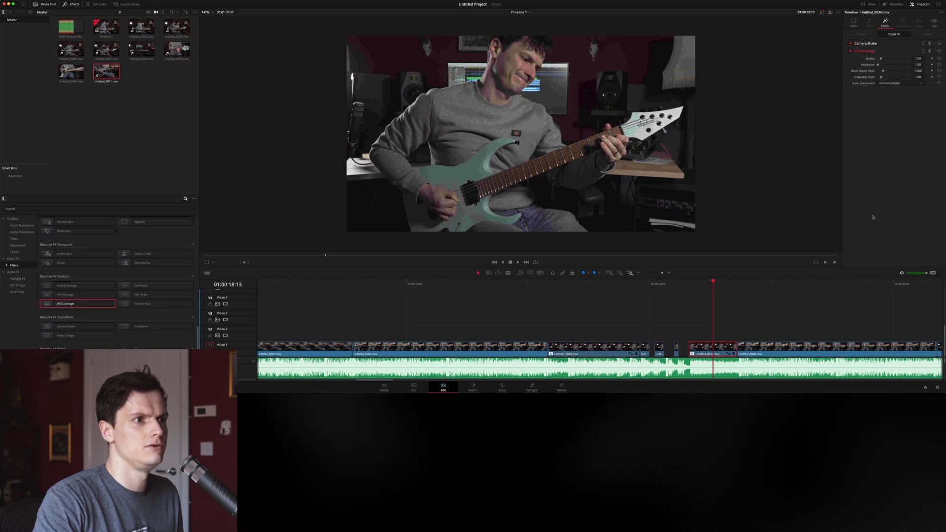
- Set JPEG Damage to Quality about 53, Block Aspect Ratio 4, Frequency Scale about 4.9 and Scale Component X Frequency, and replay the passage
mouse_move(892, 60)
left_mouse_down()
mouse_move(840, 59)
mouse_move(902, 59)
mouse_move(878, 62)
left_mouse_up()
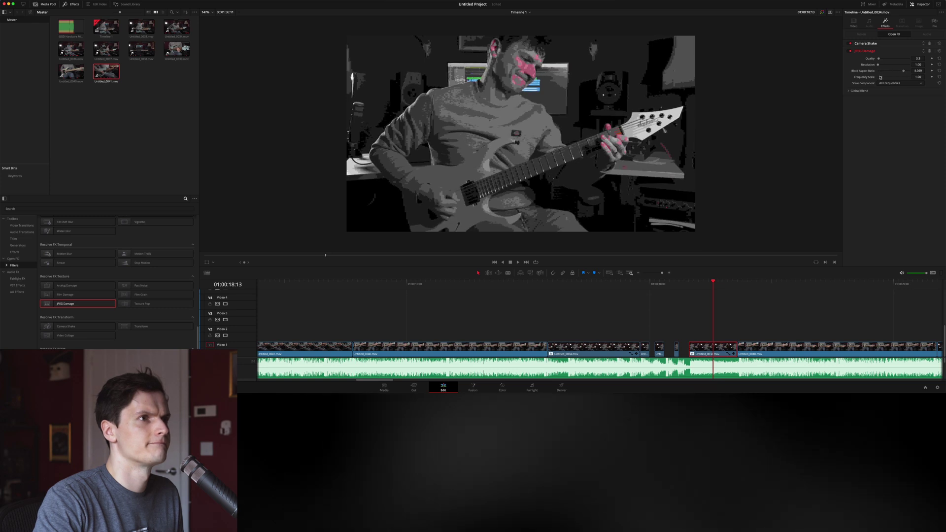
left_click_drag(888, 77, 895, 60)
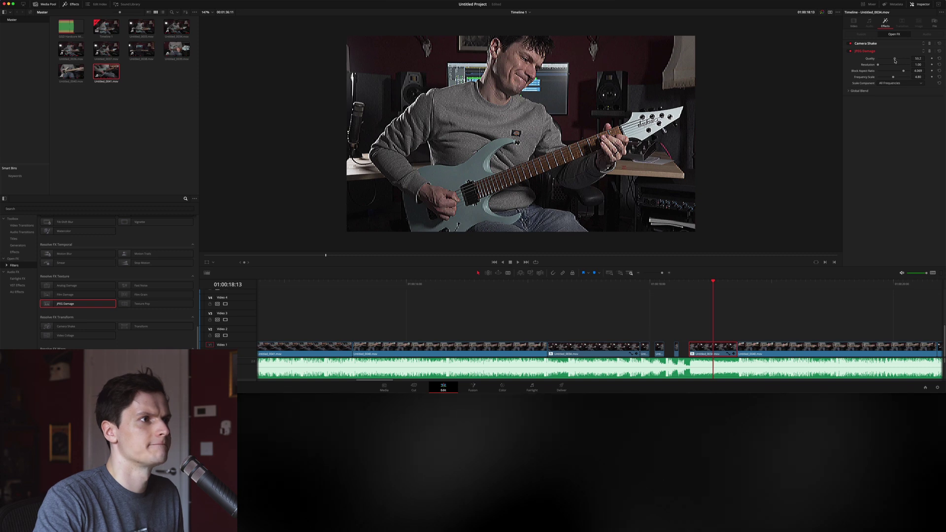
left_click(893, 95)
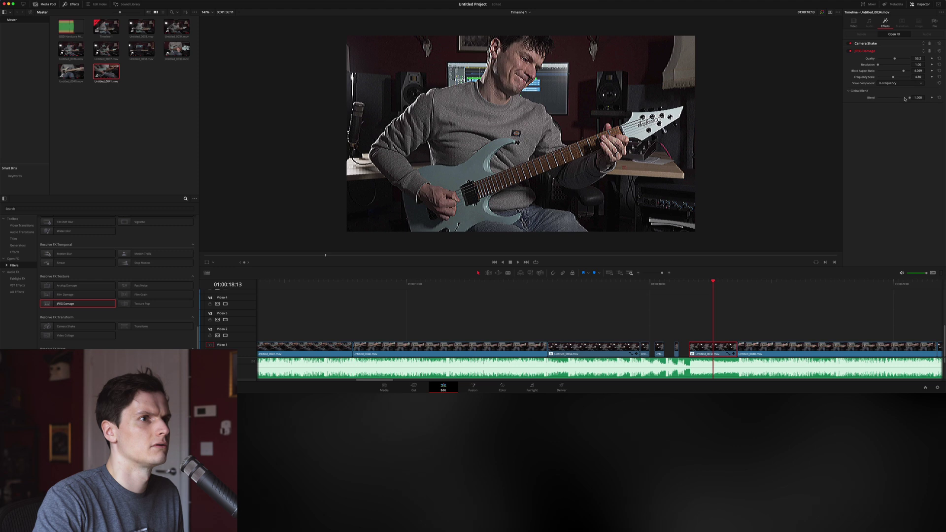
left_click(651, 282)
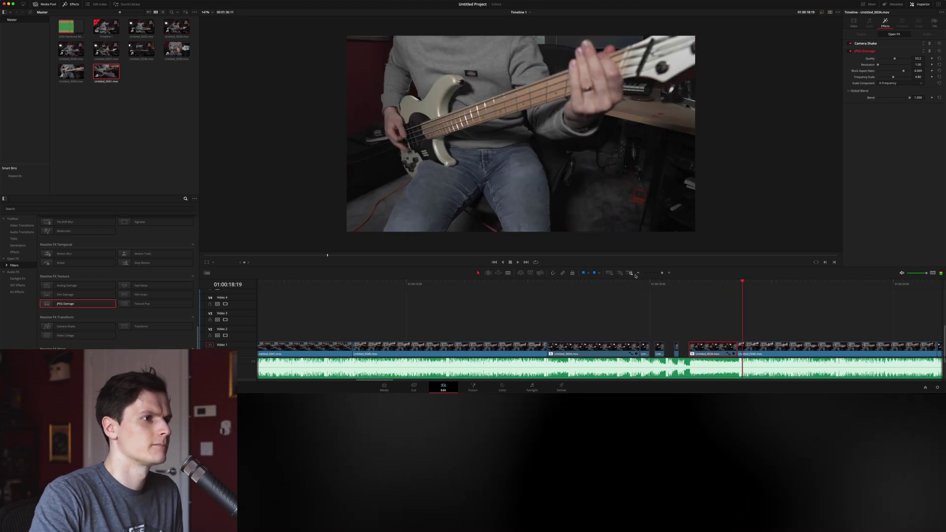
left_click(621, 284)
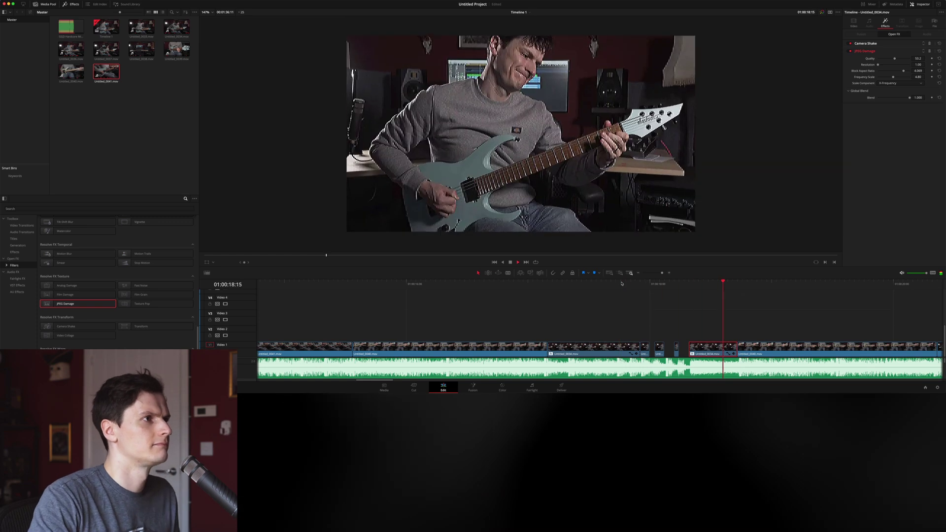
left_click(702, 284)
left_click(630, 283)
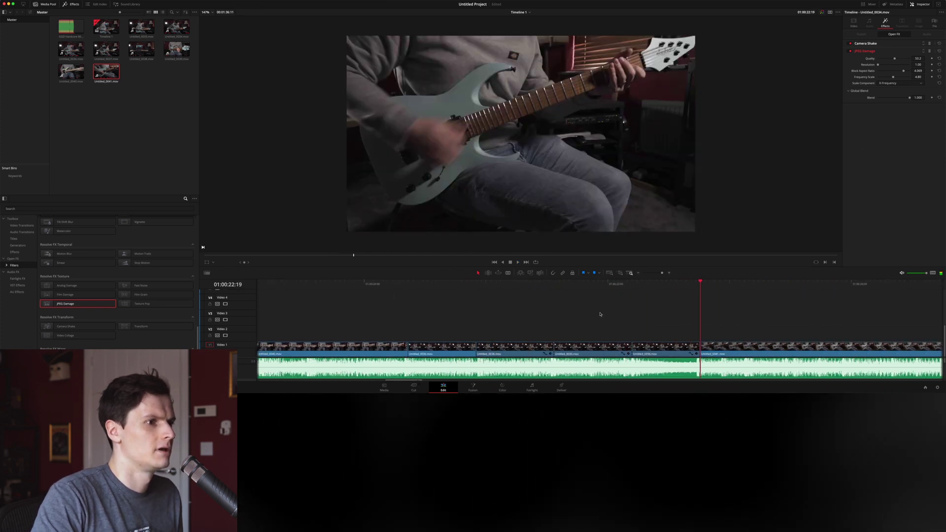
- Add the Camera Shake Fusion transition to the cut between the two guitar clips at about 01:00:22:19
left_click(600, 314)
left_click(19, 226)
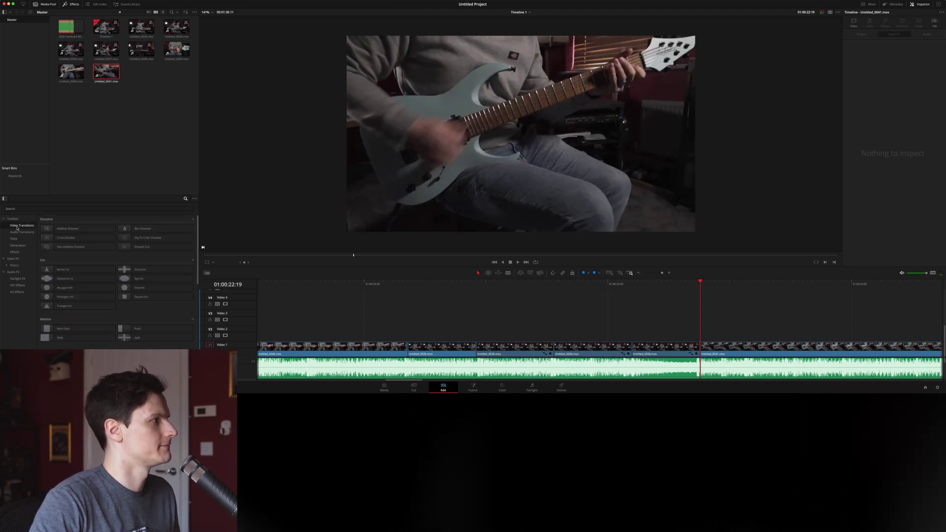
scroll(142, 315, "down", 10)
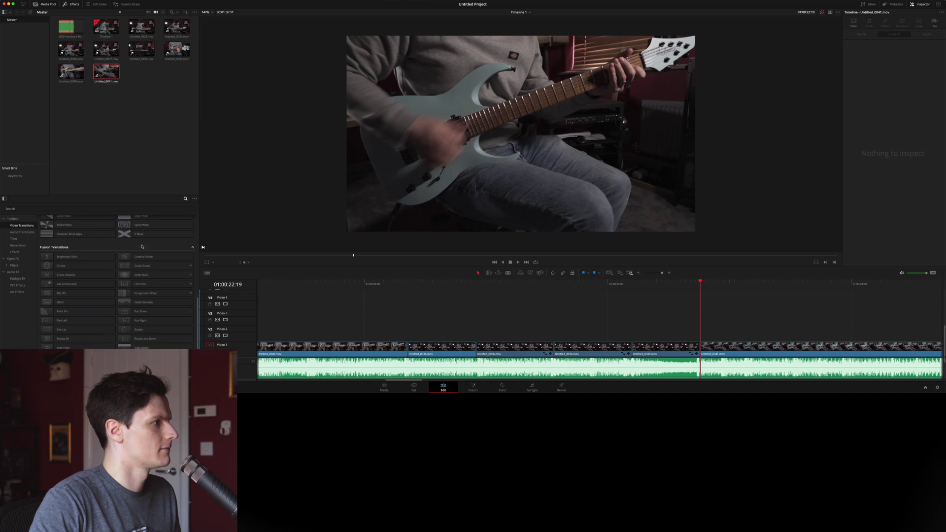
left_click_drag(143, 256, 649, 347)
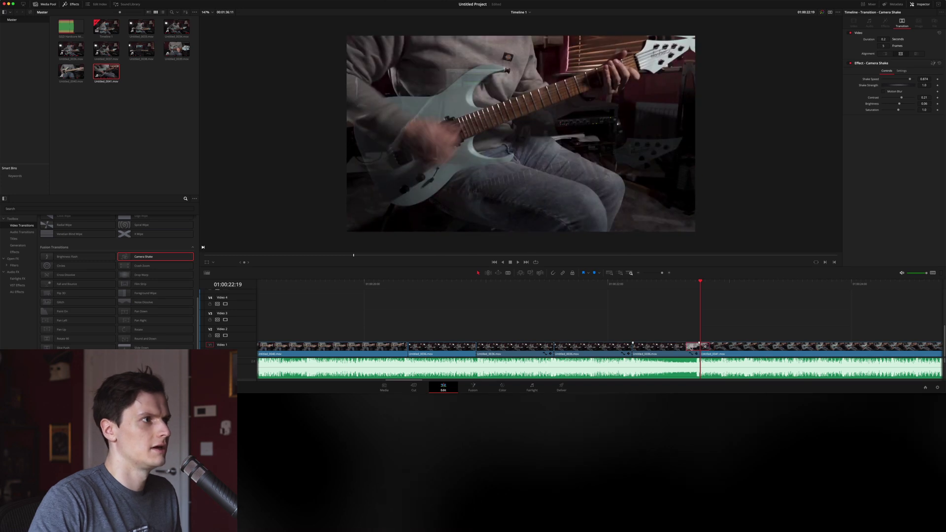
- Set the Camera Shake transition's Saturation to 0 and enable its Motion Blur, previewing at 01:00:22:18
left_click(695, 284)
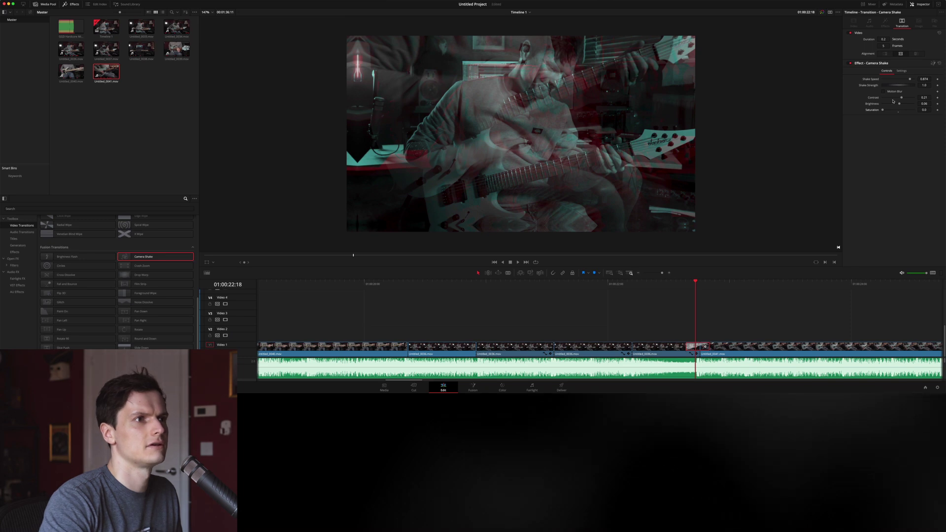
left_click(884, 92)
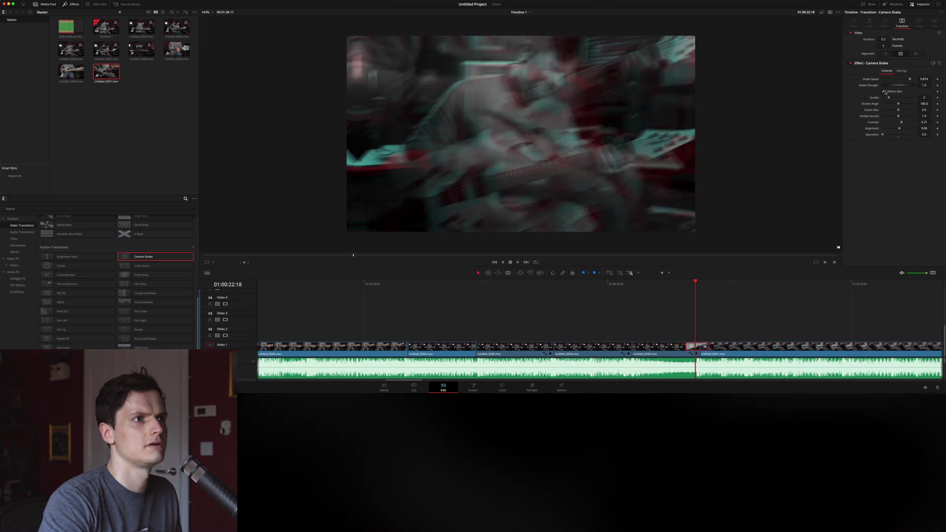
- Set the Camera Shake transition's Quality to 4, Shutter Angle to about 201, Contrast to 0.2 and Shake Speed to 1.0, then replay the cut
mouse_move(901, 122)
left_mouse_down()
mouse_move(920, 125)
mouse_move(901, 125)
mouse_move(890, 104)
mouse_move(901, 104)
left_mouse_up()
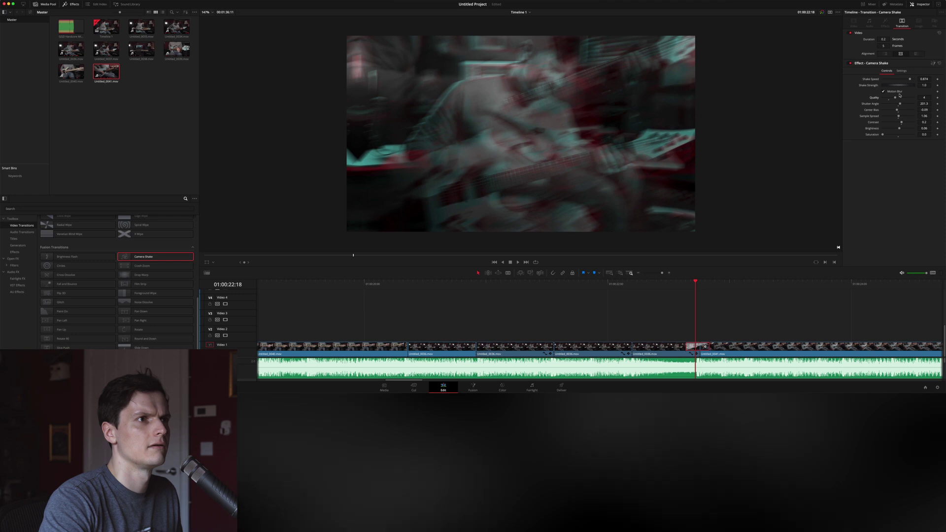
left_click_drag(910, 81, 916, 82)
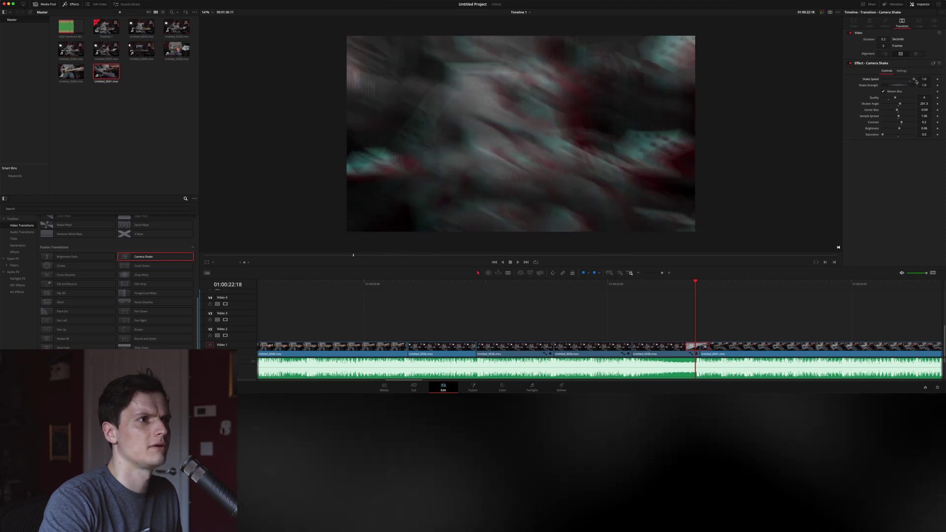
key("slash")
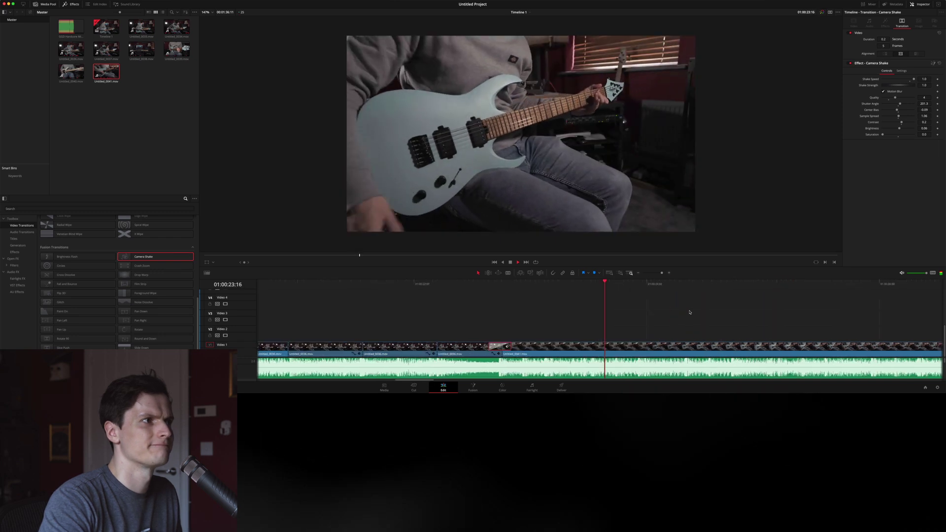
key("space")
left_click(536, 348)
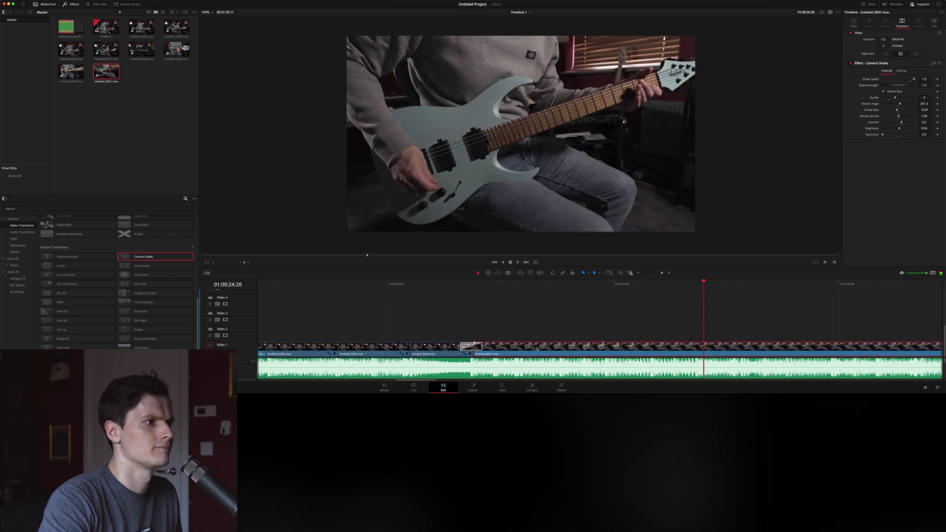
scroll(117, 290, "up", 10)
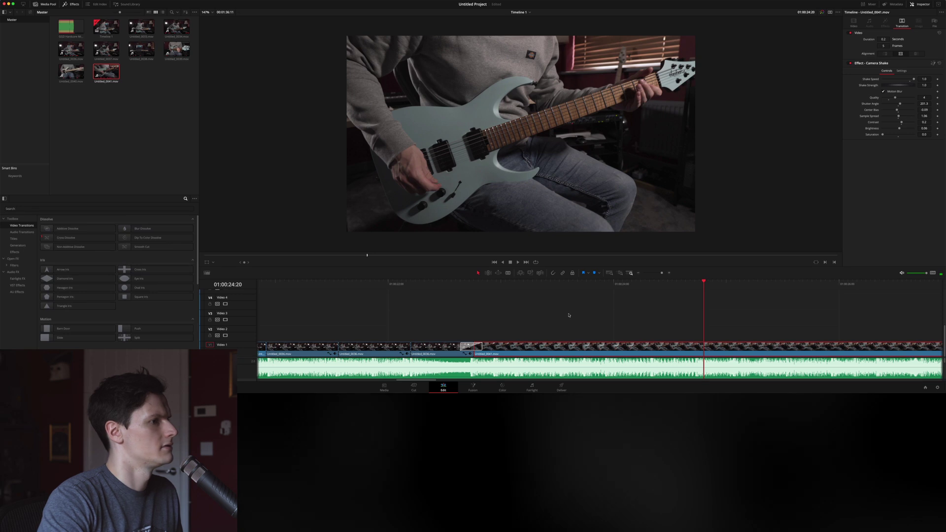
key("slash")
left_click(534, 300)
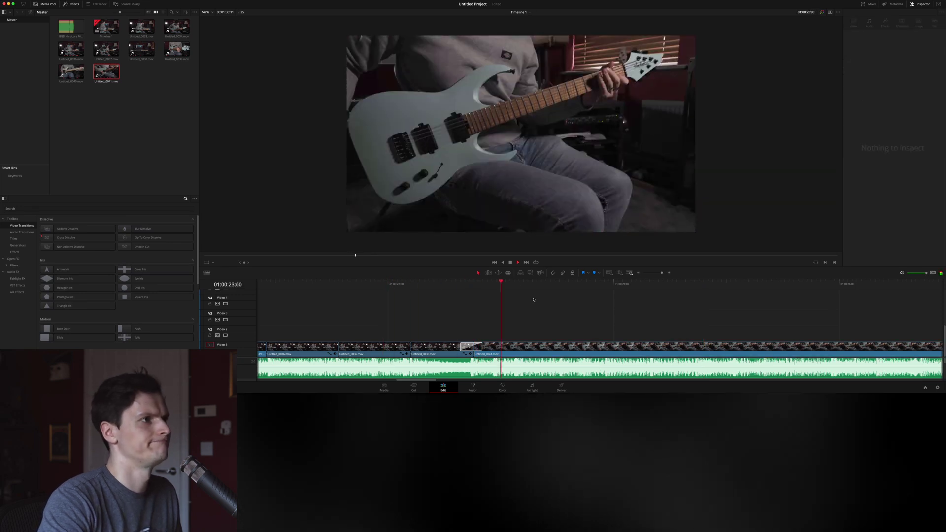
- Set the Camera Shake transition's Contrast to 0.1 and Shake Speed to about 0.92 at 01:00:22:18, and replay the passage
left_click(353, 345)
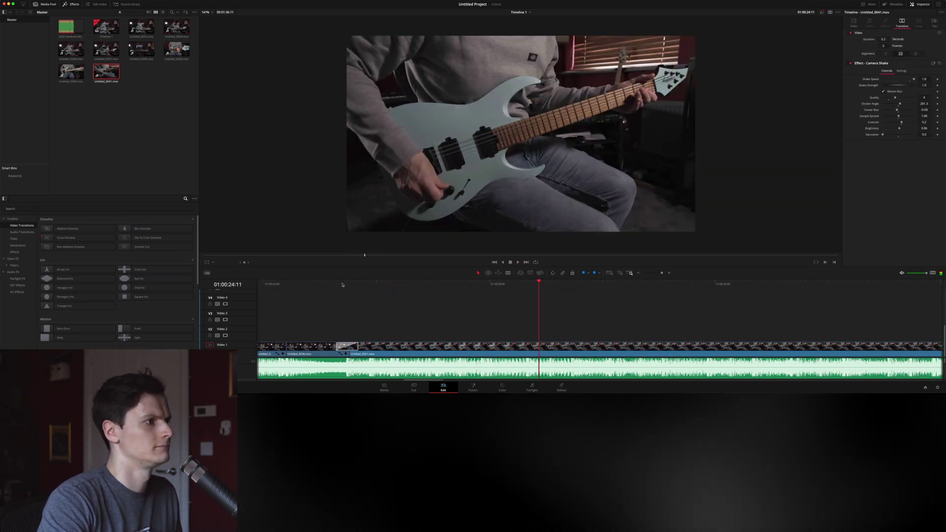
left_click(343, 284)
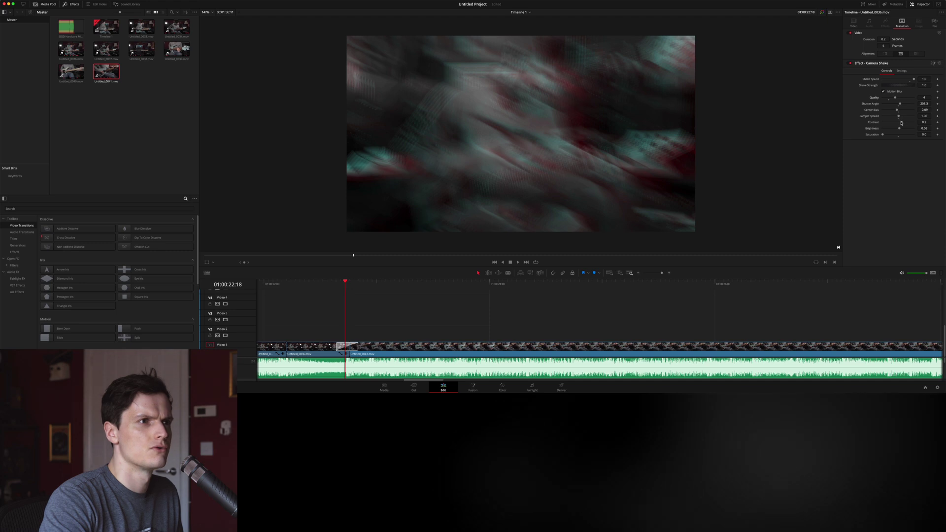
mouse_move(901, 123)
left_mouse_down()
mouse_move(892, 123)
mouse_move(898, 132)
left_mouse_up()
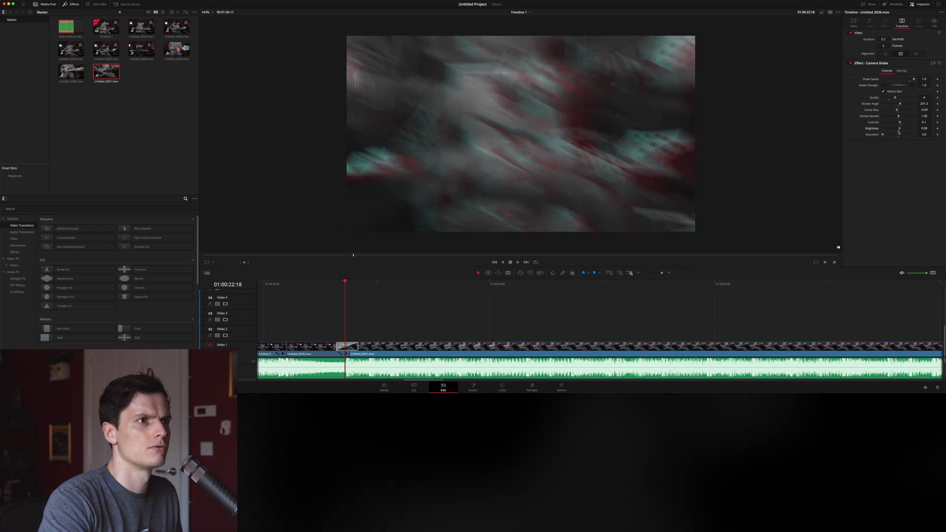
left_click_drag(911, 81, 910, 79)
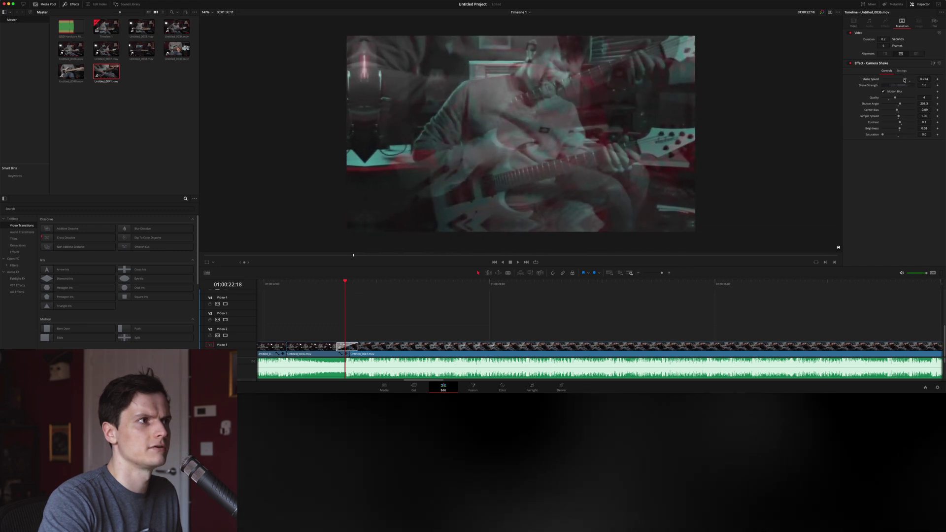
left_click(296, 283)
key("space")
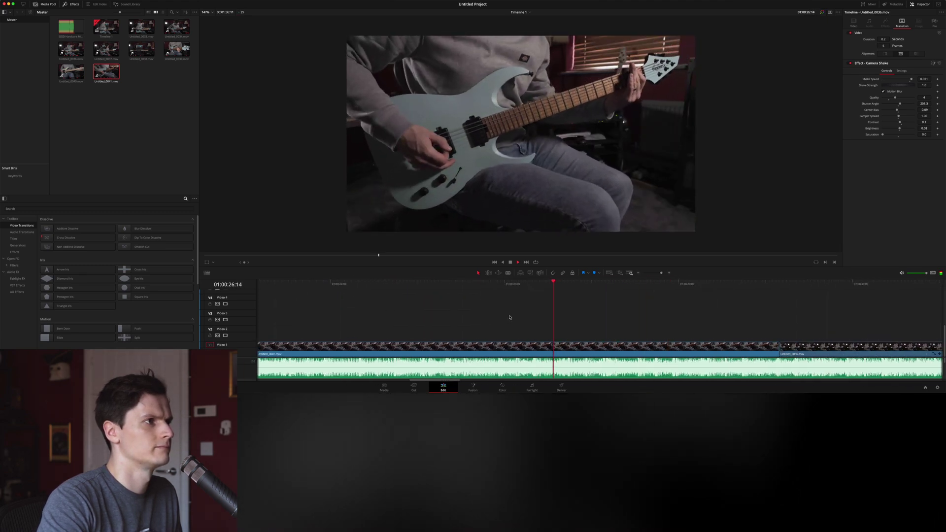
key("space")
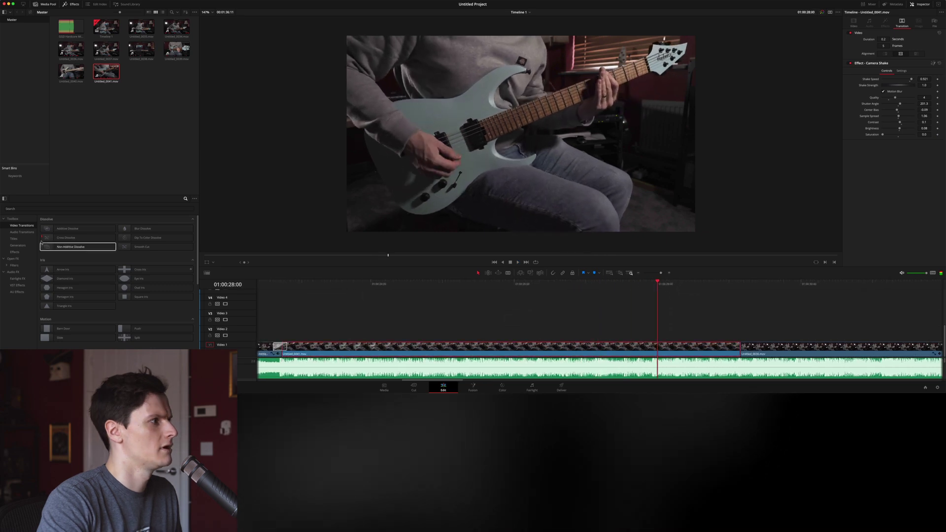
- Try the Camera Shake filter on the guitar clip following the transition and preview it from the cut
left_click(15, 252)
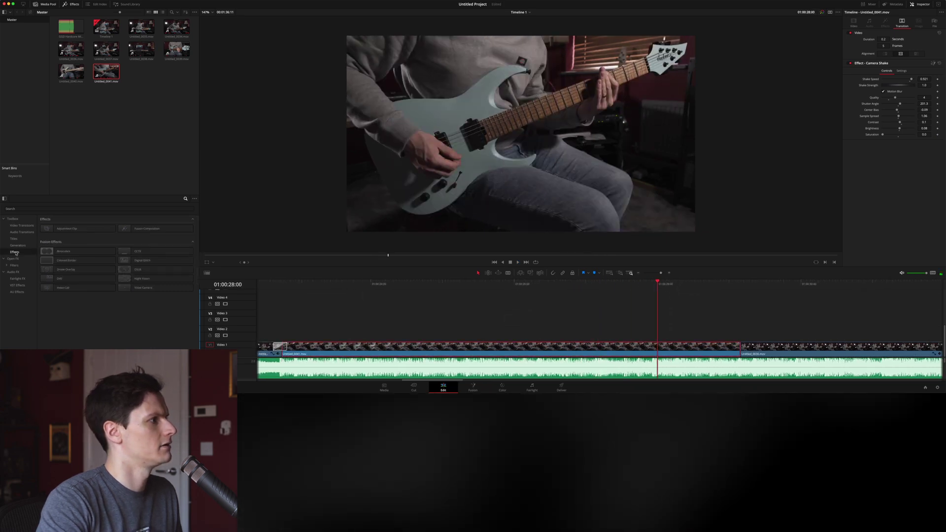
left_click(14, 265)
scroll(134, 268, "down", 8)
left_click(43, 208)
type("ca")
left_click_drag(66, 251, 610, 348)
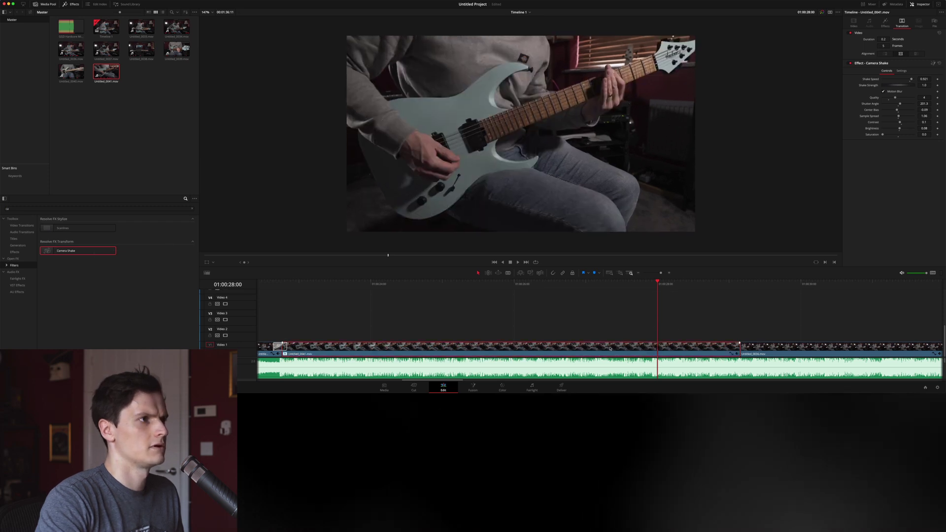
left_click(271, 289)
key("space")
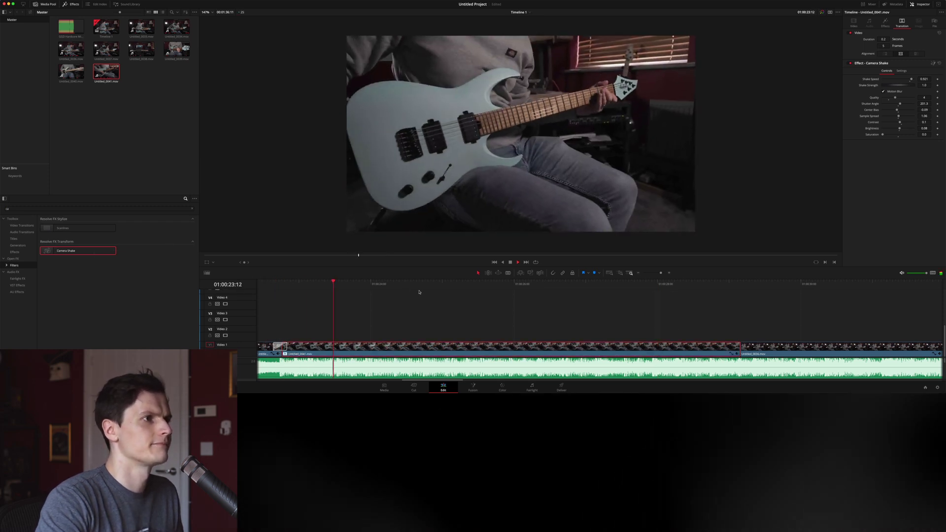
- Paste only the copied Plugins attributes onto the guitar clip after the 01:00:22:19 cut and replay it
right_click(563, 351)
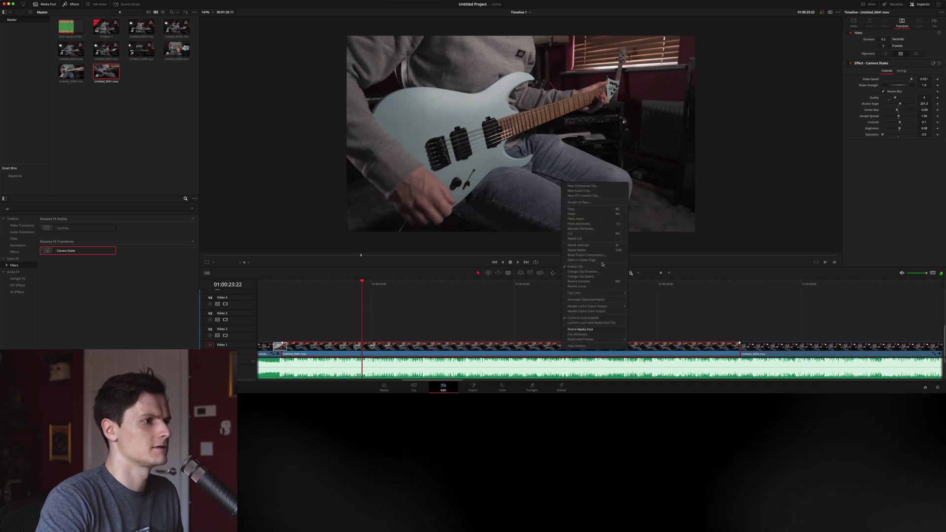
left_click(579, 224)
left_click(518, 272)
left_click(281, 285)
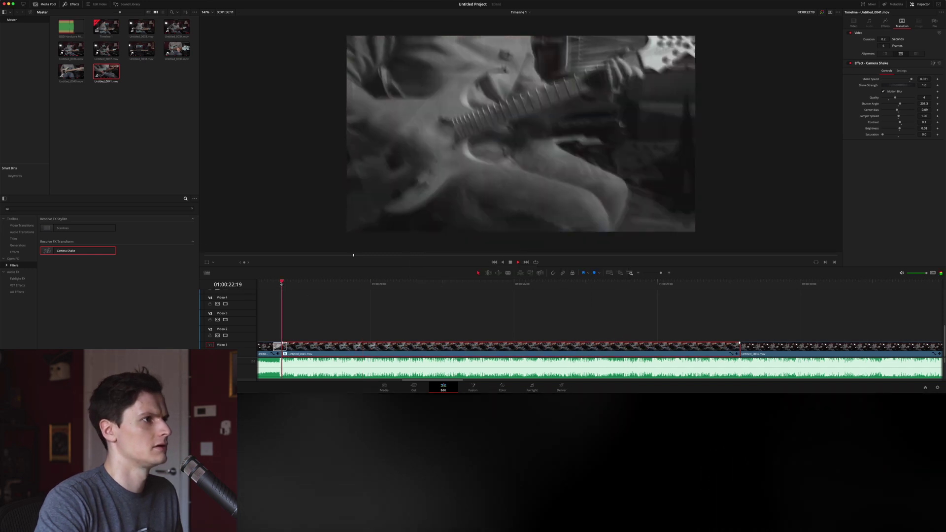
key("space")
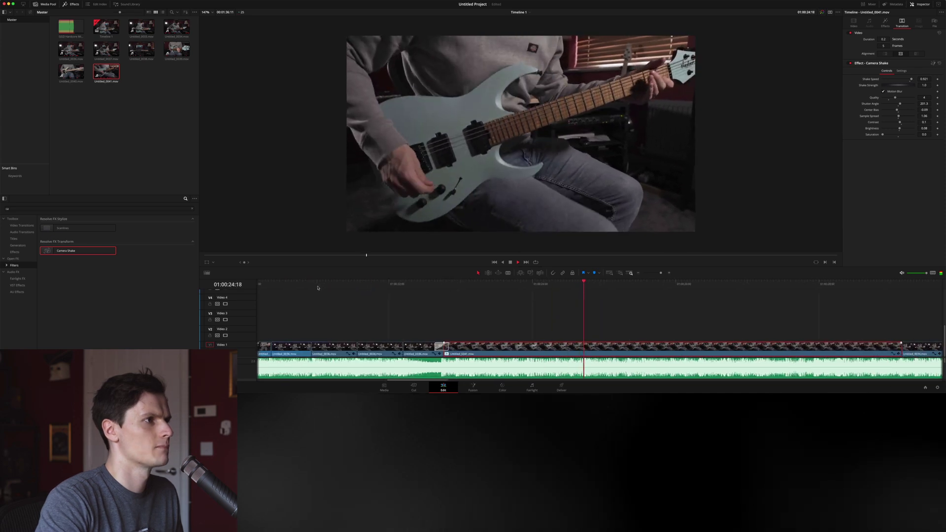
left_click(531, 303)
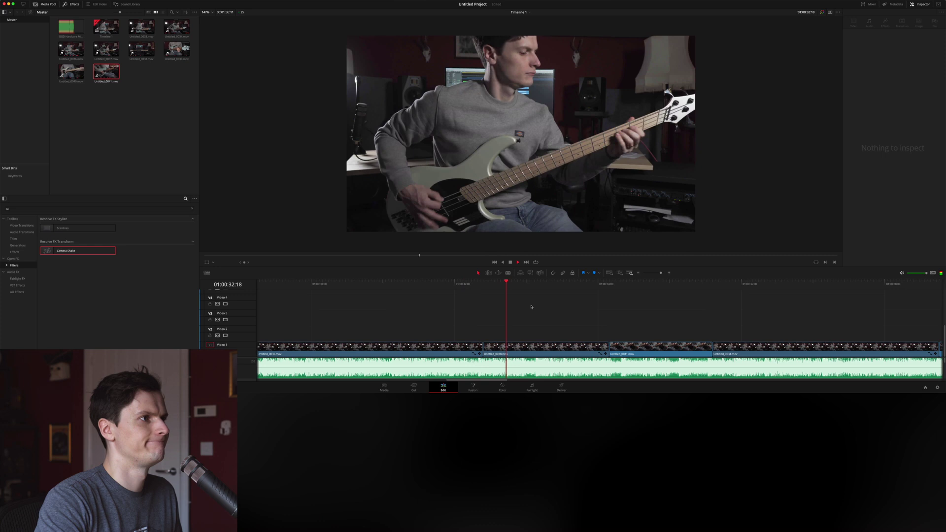
- Paste the copied Plugins attributes onto the bass clip at 01:00:33:13 and play on into the following clips
key("space")
right_click(435, 346)
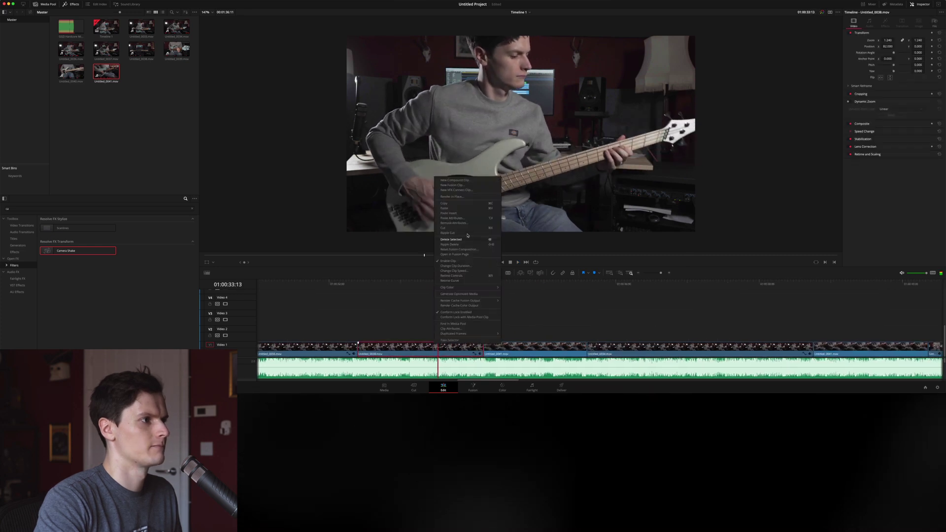
left_click(452, 217)
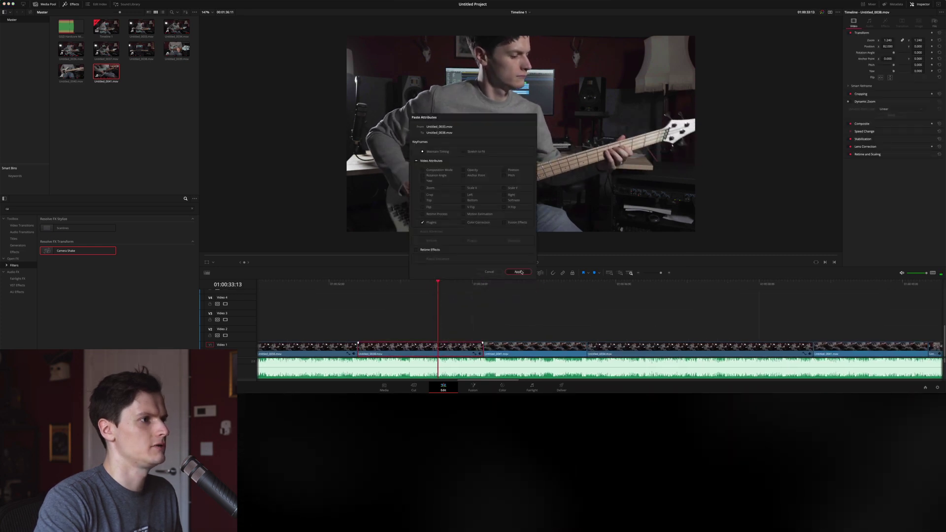
left_click(521, 272)
key("space")
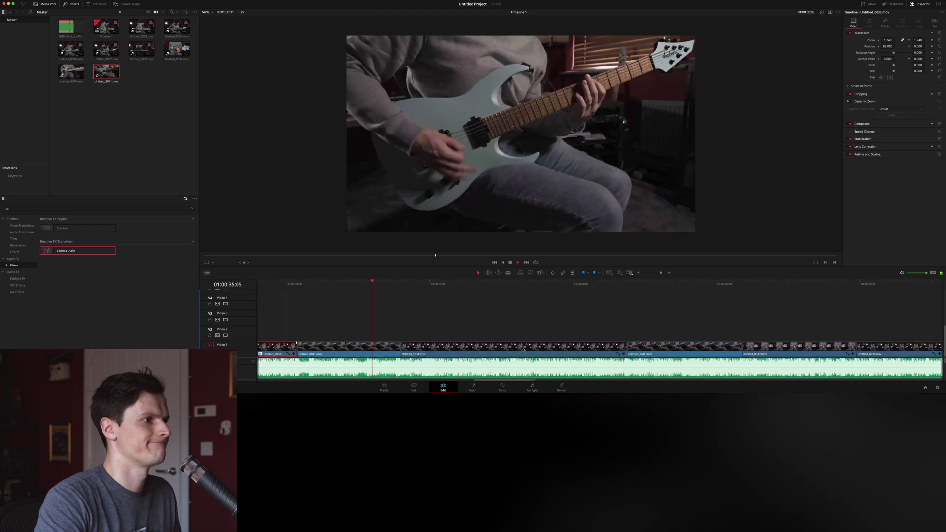
key("space")
right_click(496, 349)
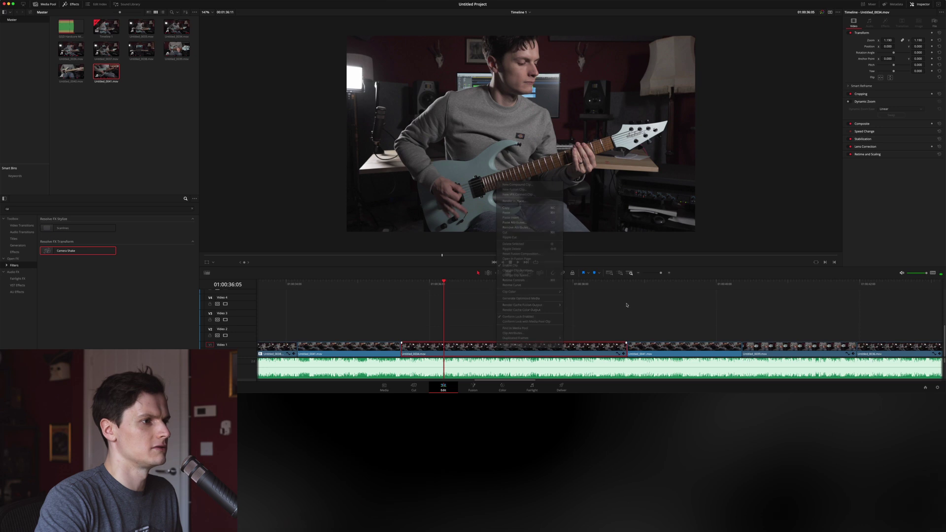
key("ctrl+v")
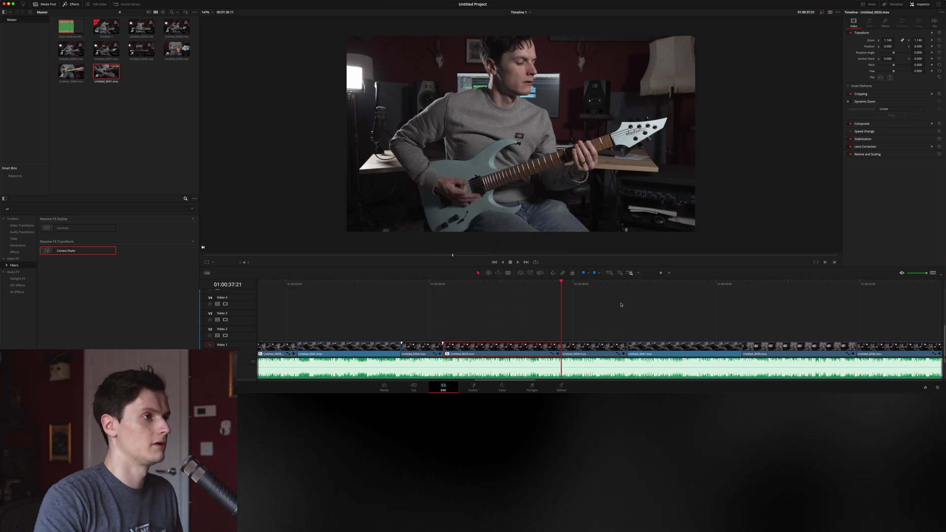
key("q")
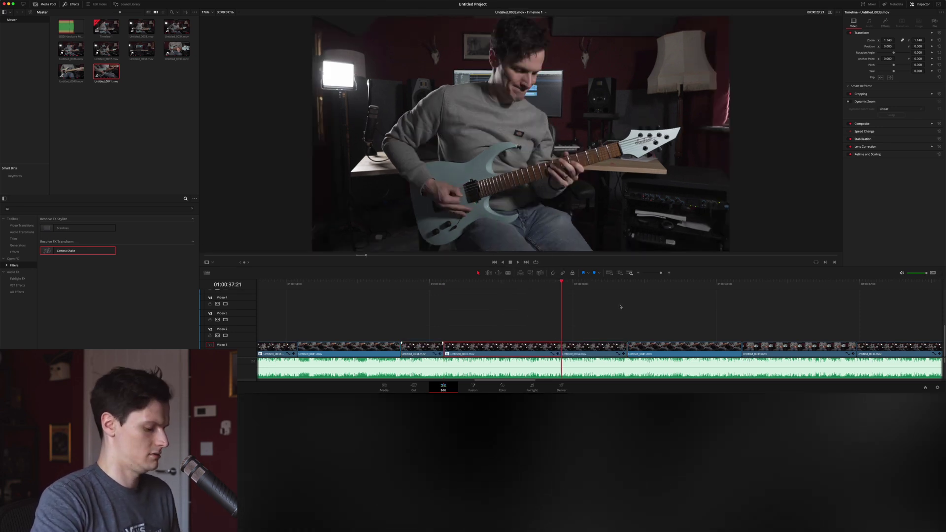
key("ctrl+z")
- Paste the copied Plugins attributes onto the guitar clip at 01:00:36:07 and replay it from the preceding clip
left_click(500, 345)
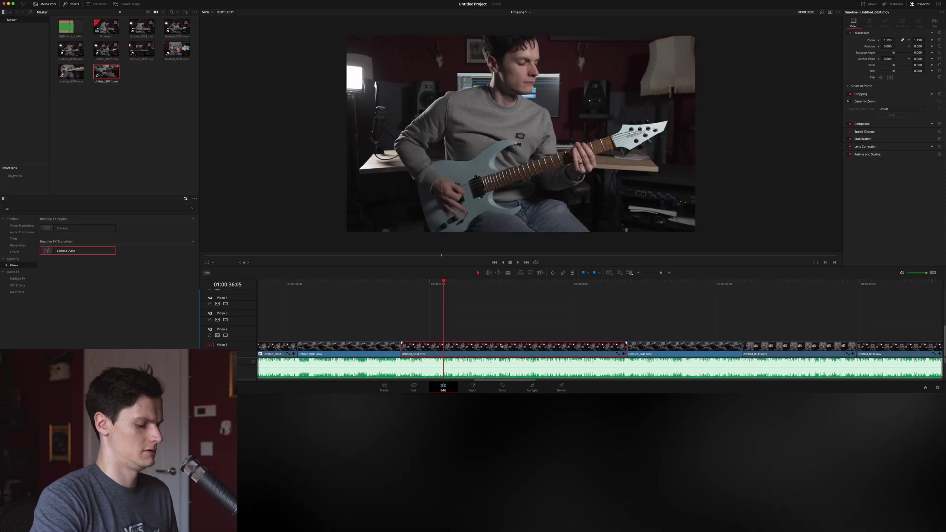
key("space")
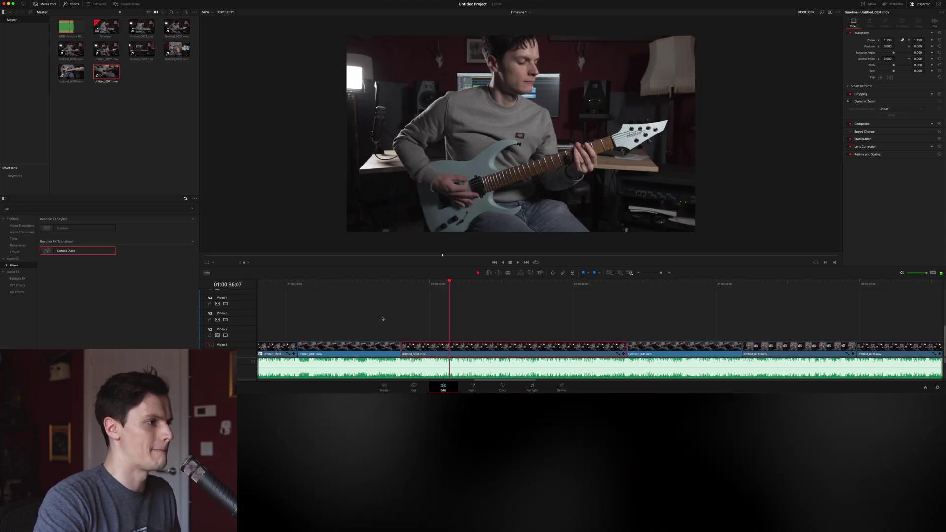
key("alt+v")
key("Return")
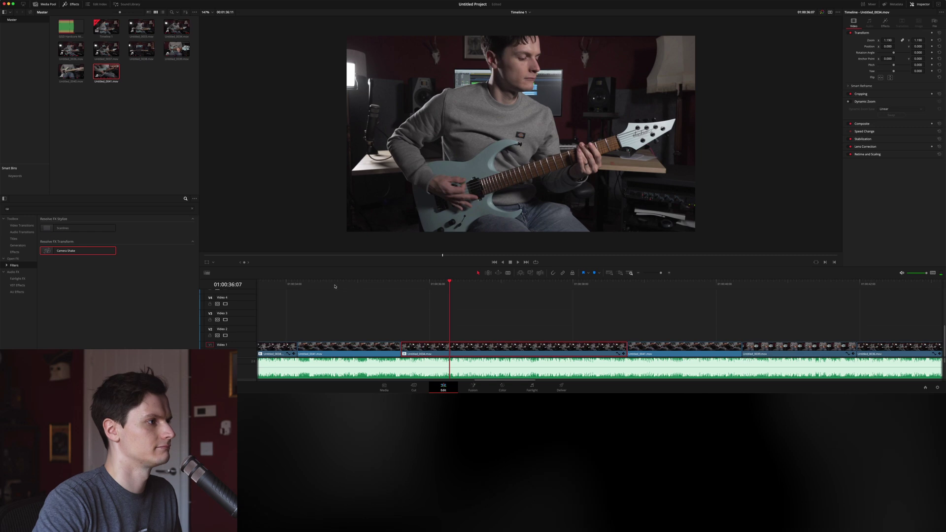
left_click(334, 286)
key("space")
left_click(459, 319)
scroll(458, 318, "right", 3)
scroll(458, 317, "left", 6)
scroll(459, 317, "right", 6)
- Play on to the guitar clip at 01:00:43:24 and paste the copied Plugins attributes onto it
left_click(512, 348)
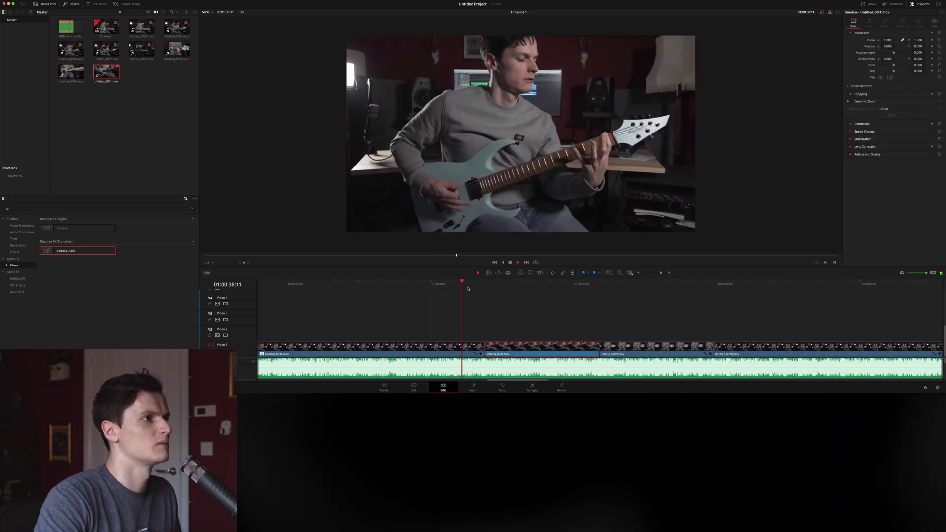
scroll(470, 301, "right", 3)
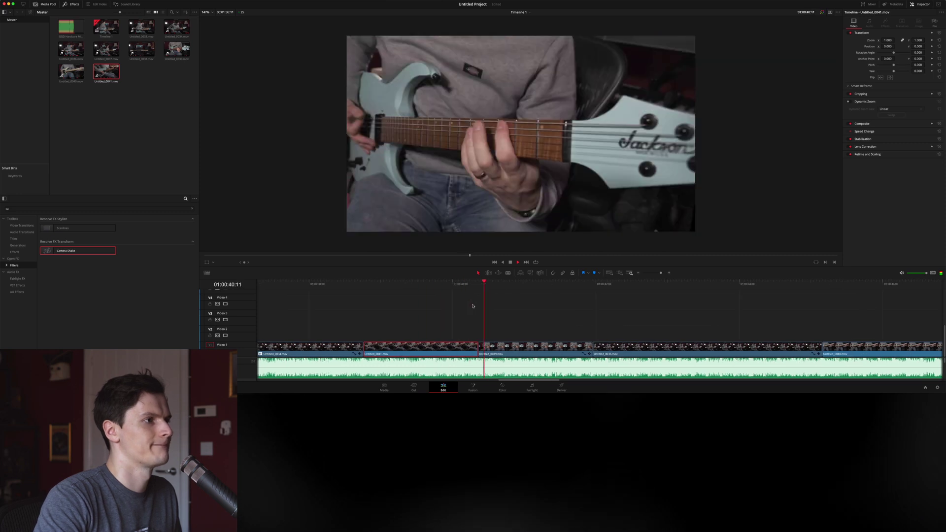
scroll(472, 306, "right", 3)
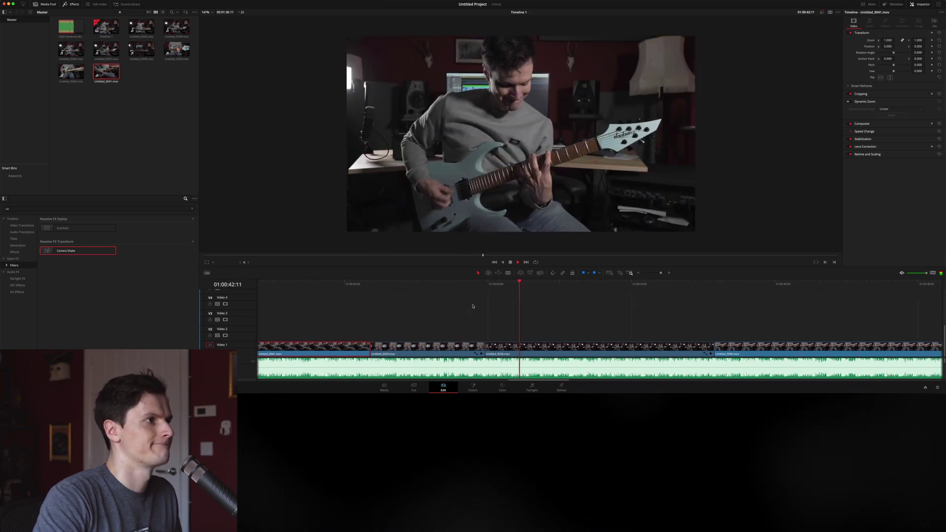
key("space")
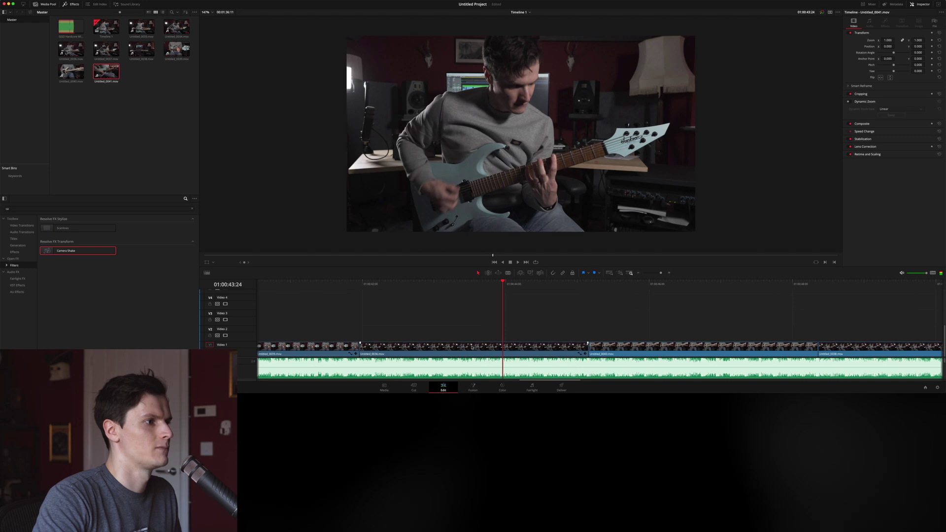
key("Return")
- Paste the copied Plugins attributes onto the bass clip at about 01:00:48 and continue playback past it
key("space")
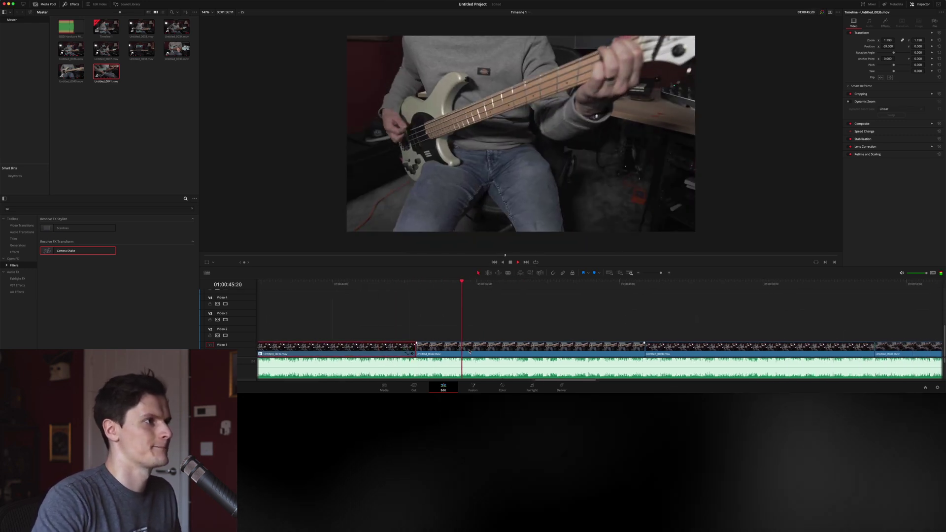
left_click(540, 351)
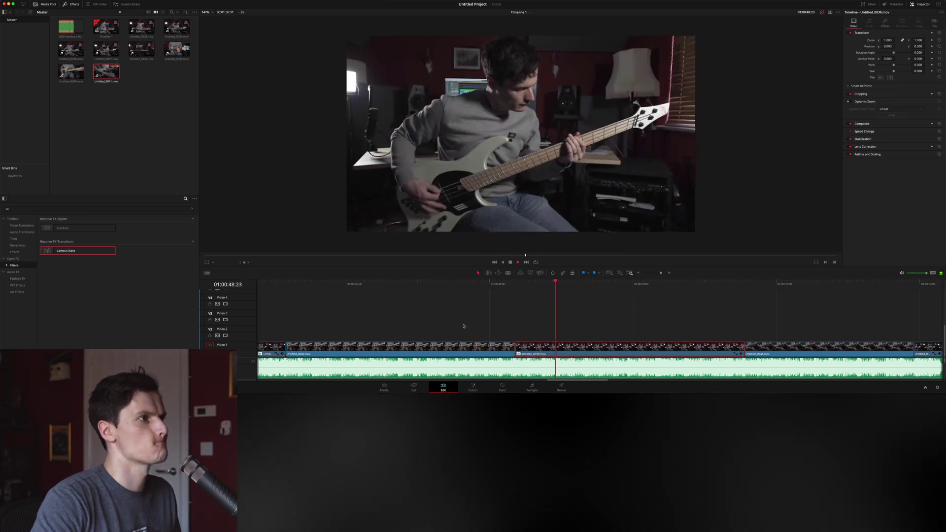
left_click(528, 323)
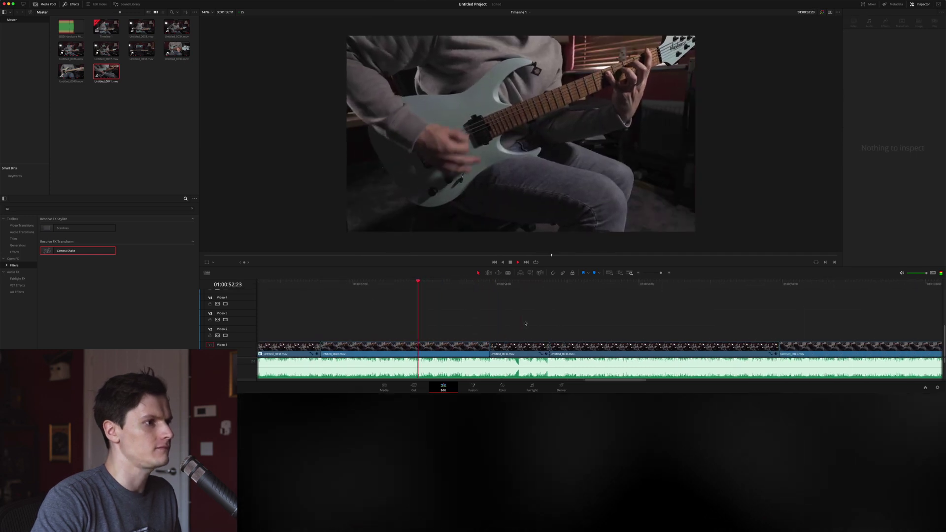
- Split the close front guitar clip in two at the audio stutter, at about 01:00:54:08
left_click(525, 372)
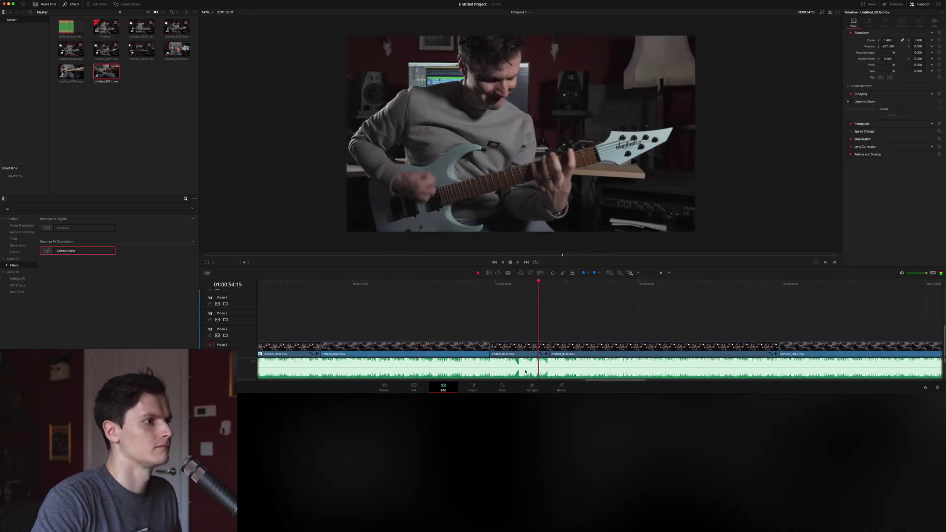
key("b")
left_click(520, 350)
key("a")
left_click(535, 350)
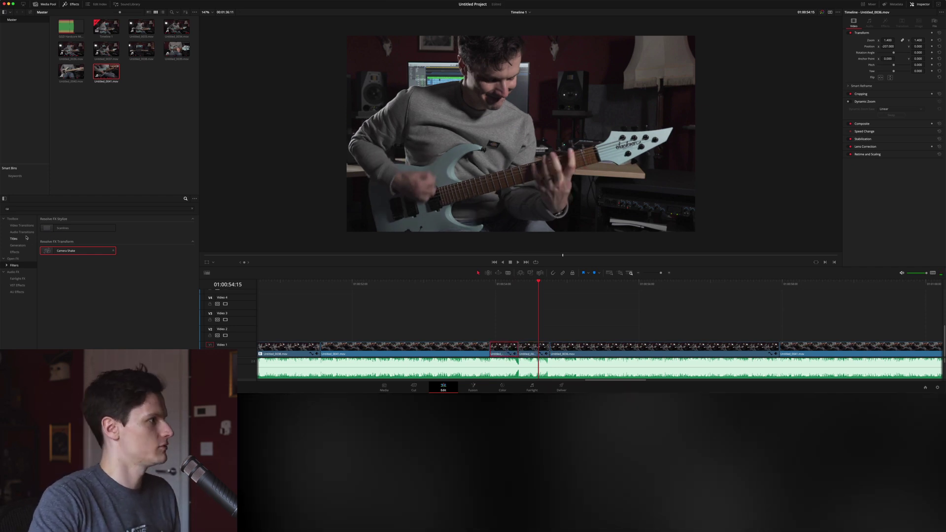
- Clear the effects search, add the Camera Shake video transition at the cut around 01:00:53:22, and play across it
left_click(191, 209)
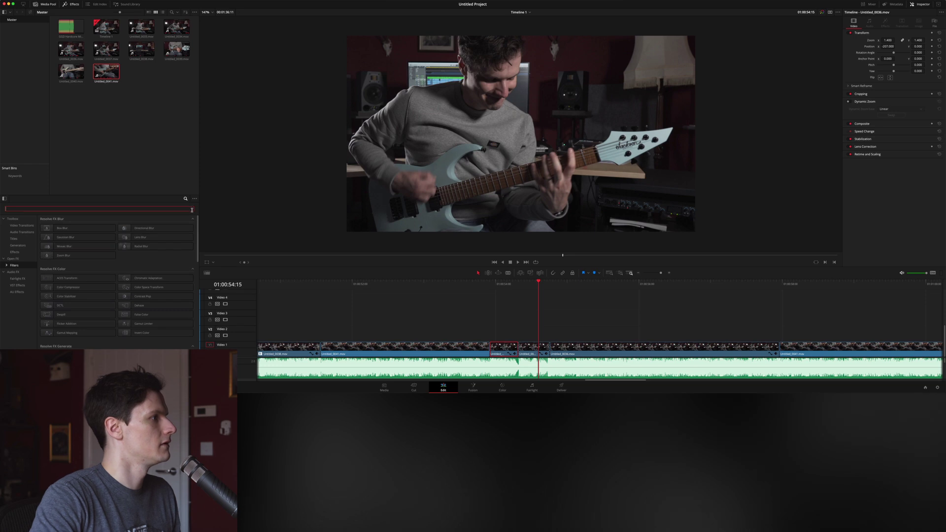
left_click(20, 225)
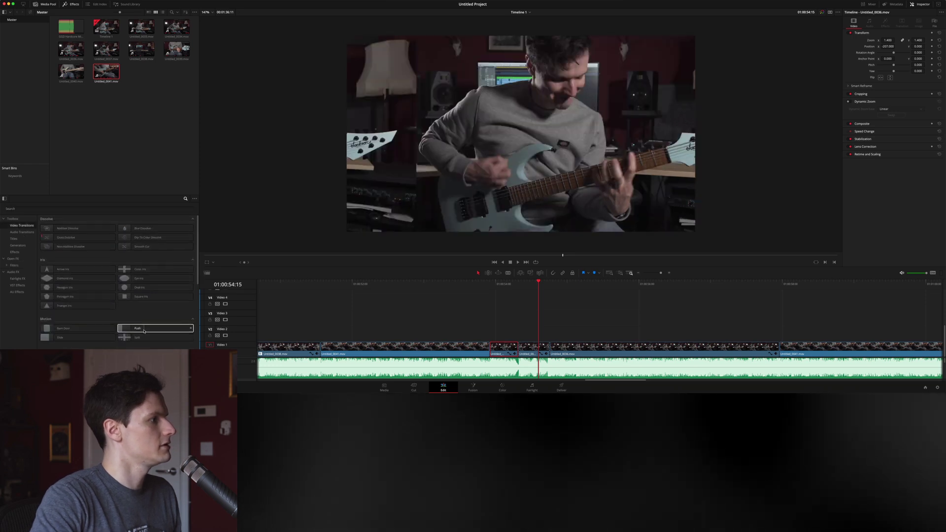
scroll(140, 296, "down", 5)
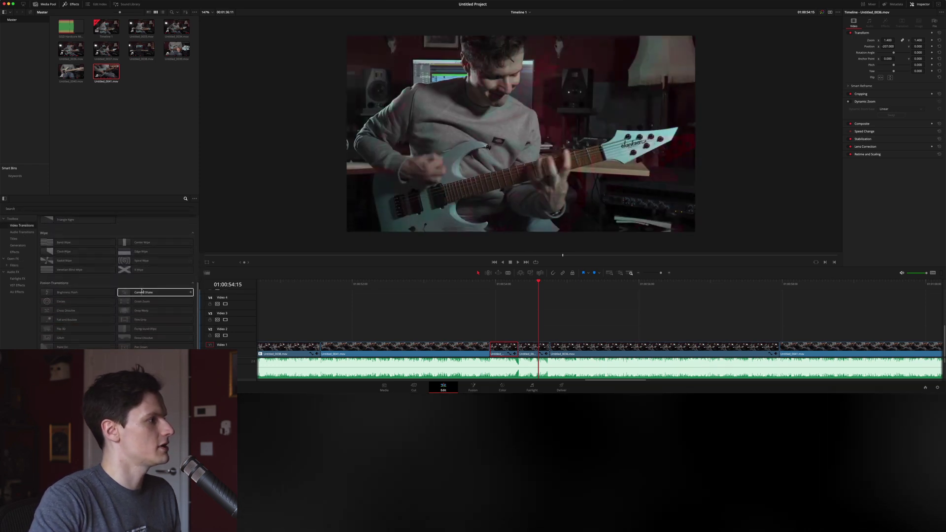
left_click_drag(166, 290, 491, 341)
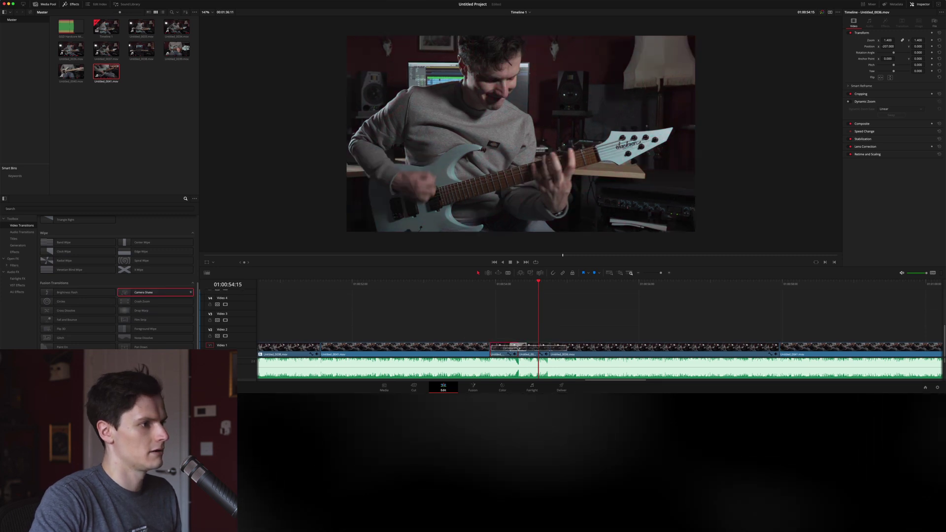
left_click(418, 292)
key("space")
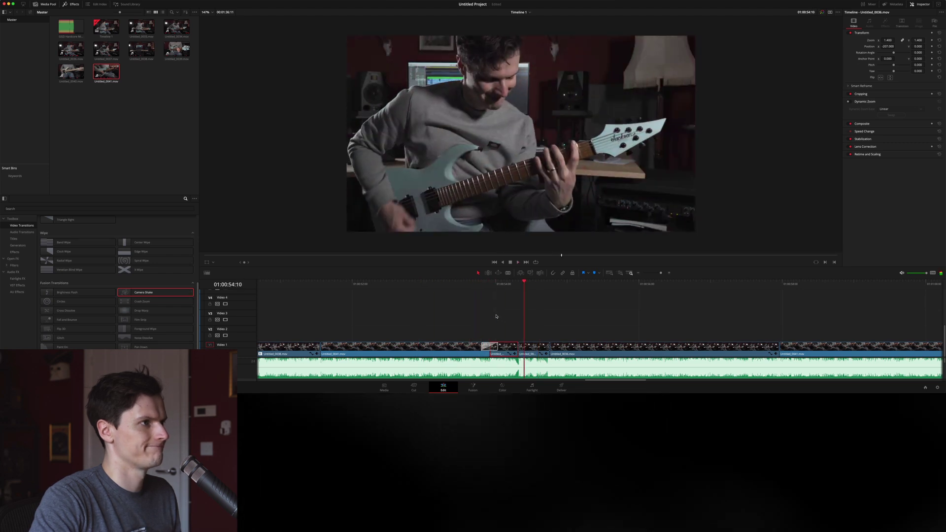
- Add another Camera Shake transition on the new cut at about 01:00:54:08 and replay both transitions
left_click_drag(142, 294, 535, 348)
left_click(472, 279)
key("space")
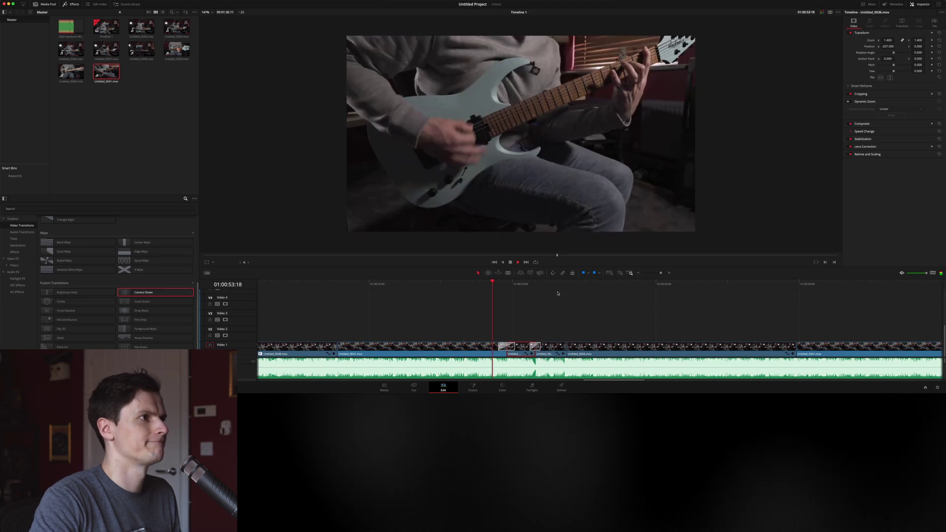
key("space")
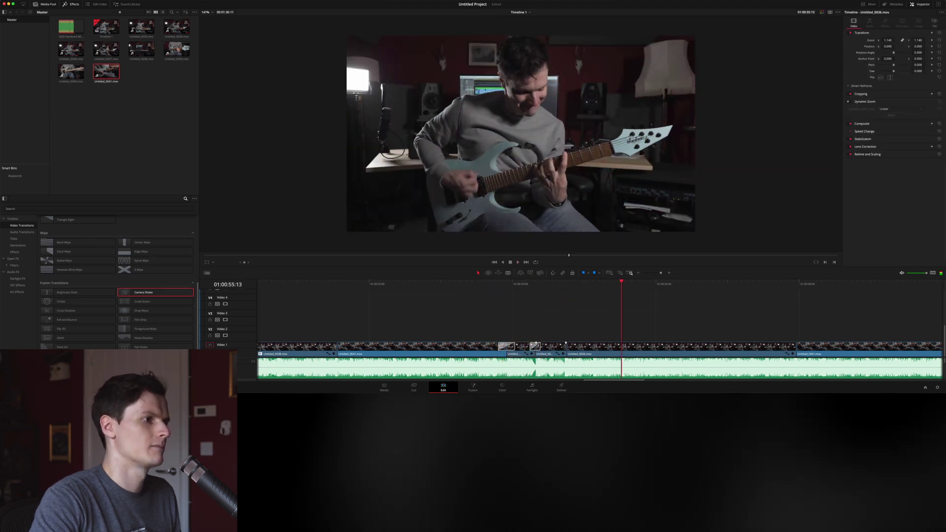
- Set the second Camera Shake transition's saturation to 0 and contrast to 0.19, raise its shake strength, keep it centred on the cut, and replay
left_click(536, 281)
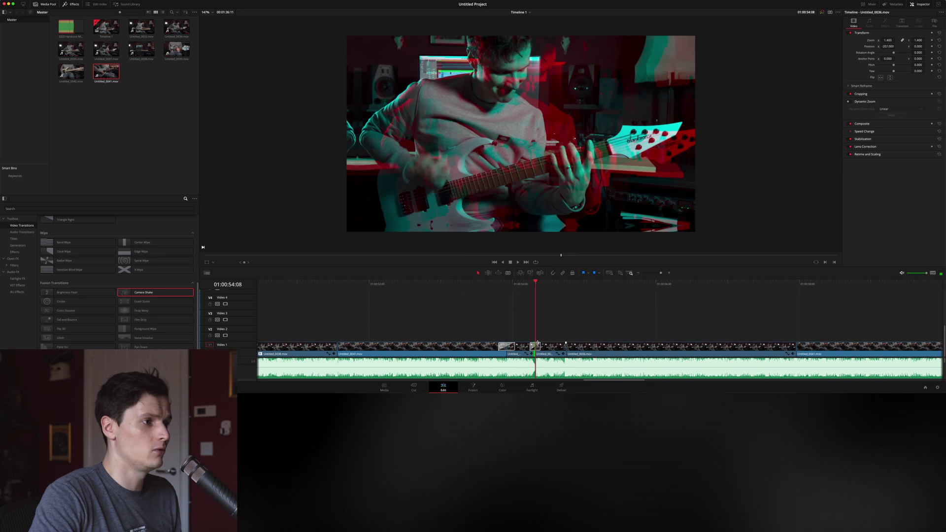
left_click(895, 26)
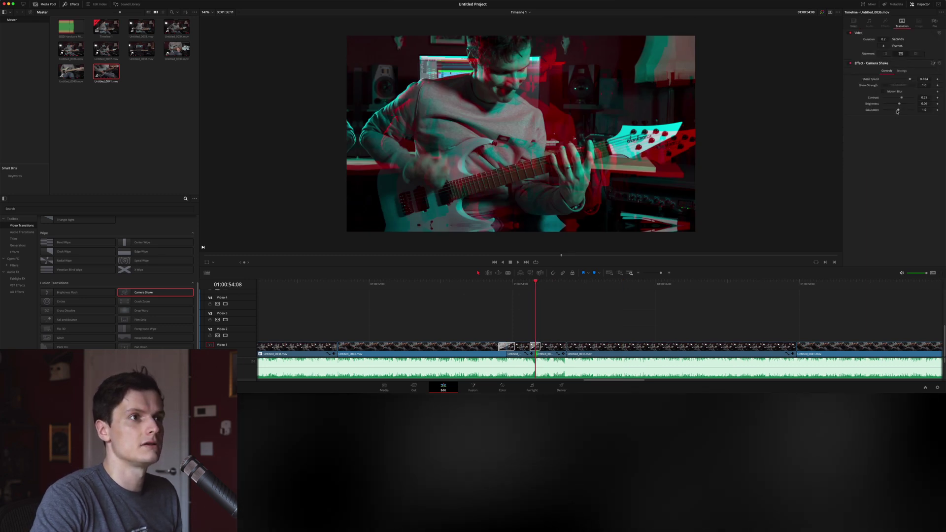
left_click_drag(896, 110, 741, 106)
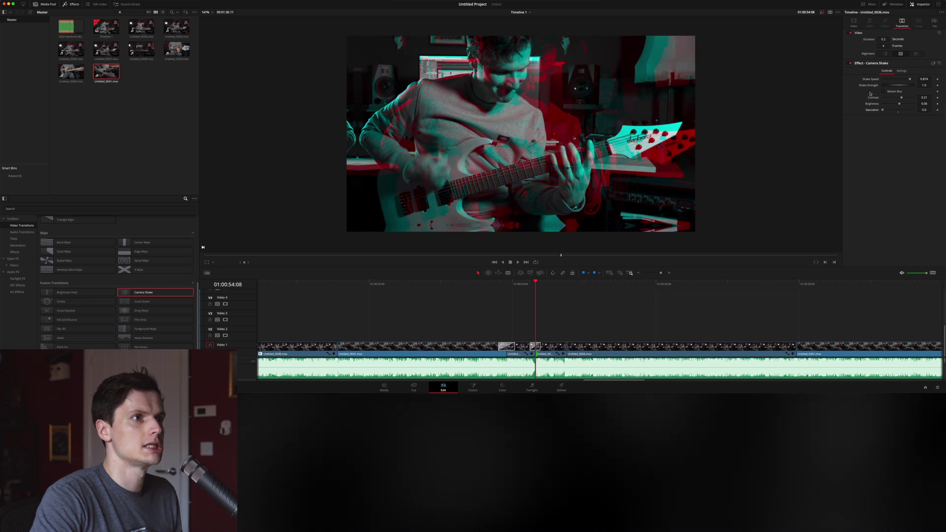
mouse_move(902, 99)
left_mouse_down()
mouse_move(944, 107)
mouse_move(892, 104)
mouse_move(900, 106)
mouse_move(901, 87)
left_mouse_up()
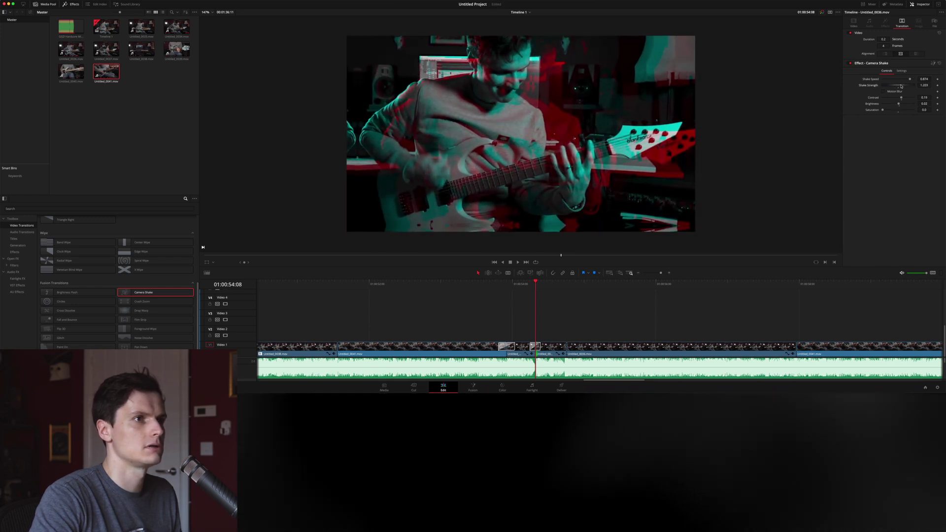
left_click(885, 54)
left_click(915, 54)
left_click(902, 54)
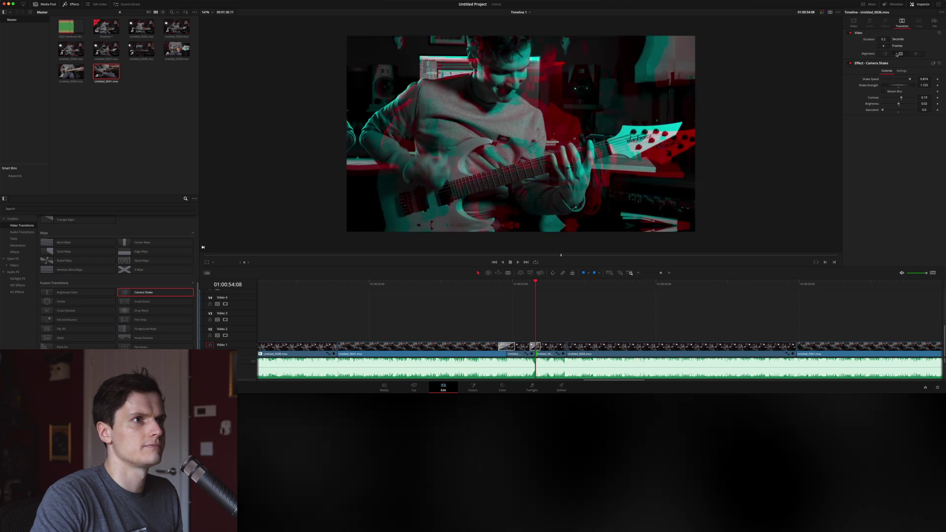
left_click(505, 284)
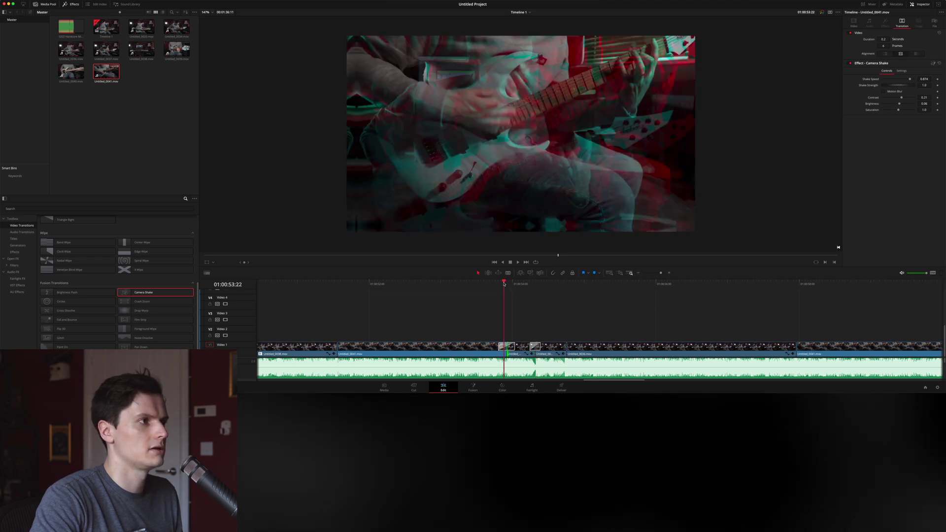
key("space")
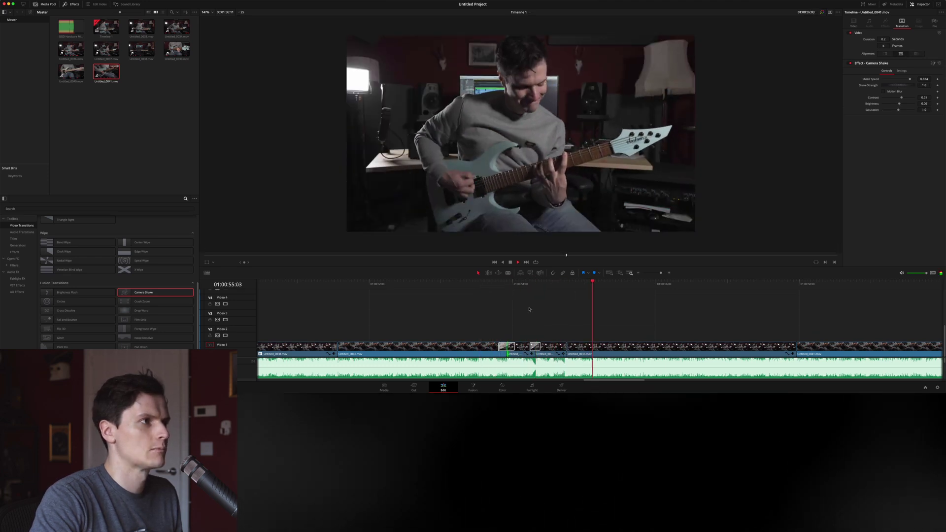
key("space")
- Paste the copied Plugins attributes onto the wide guitar clip at about 01:00:54:19 and play on past it
left_click(508, 351)
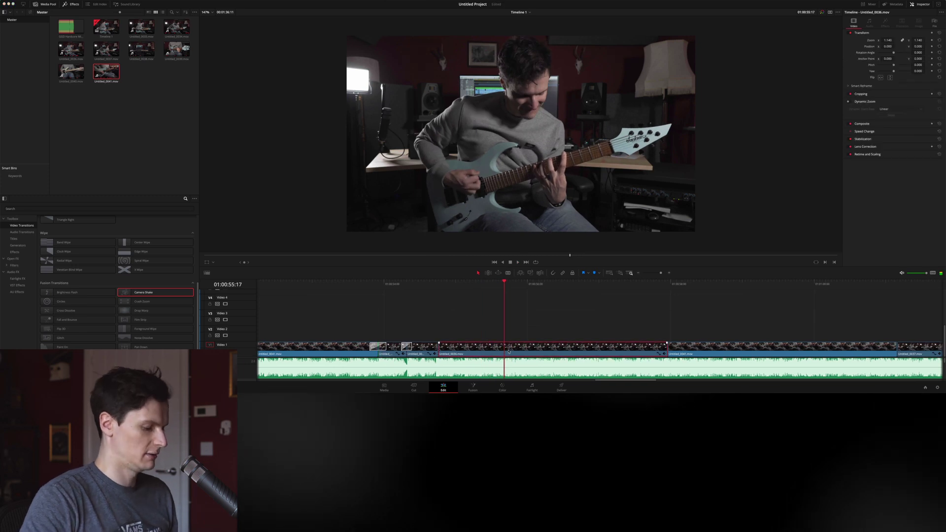
left_click(420, 283)
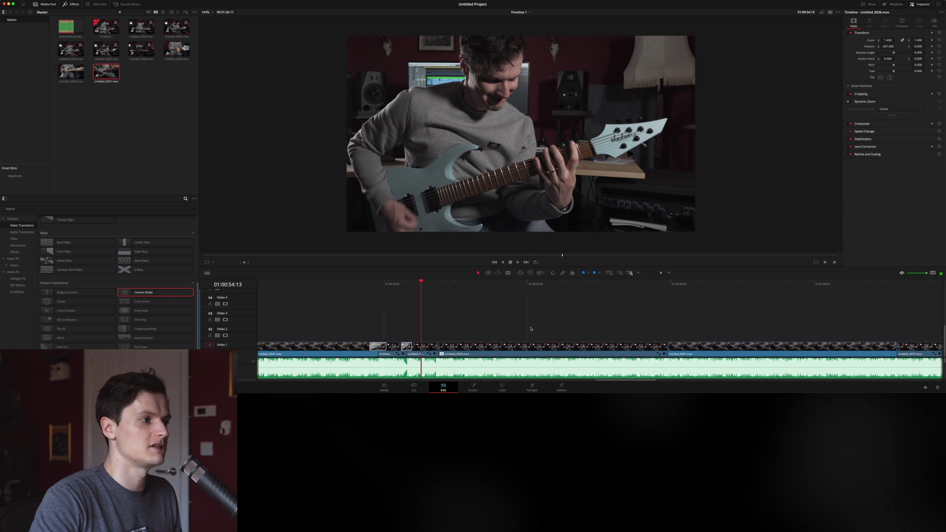
key("space")
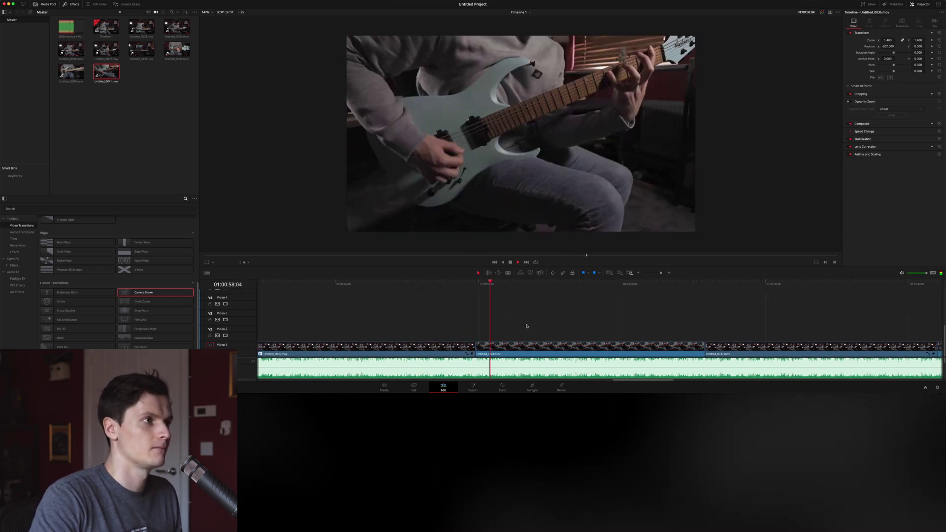
key("space")
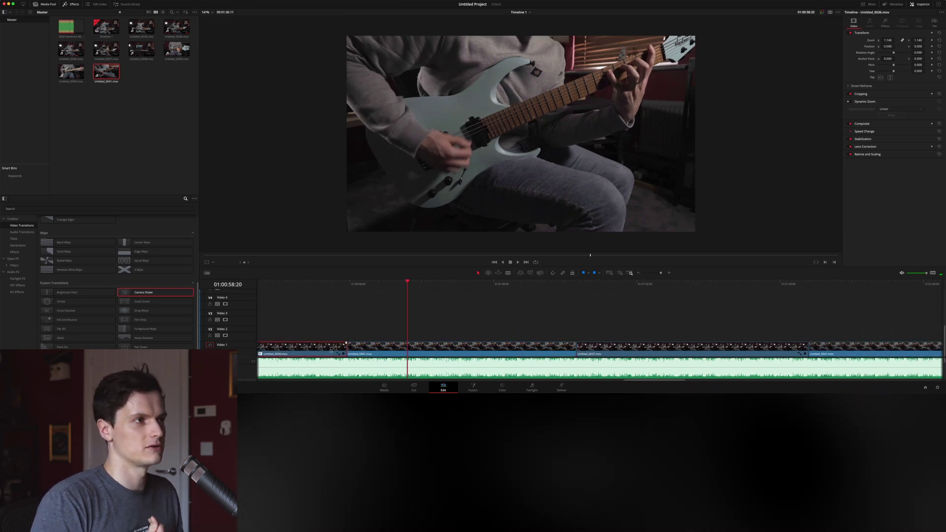
- Play on to the Untitled_0037.mov clip at about 01:01:01 and paste the copied Plugins attributes onto it
key("space")
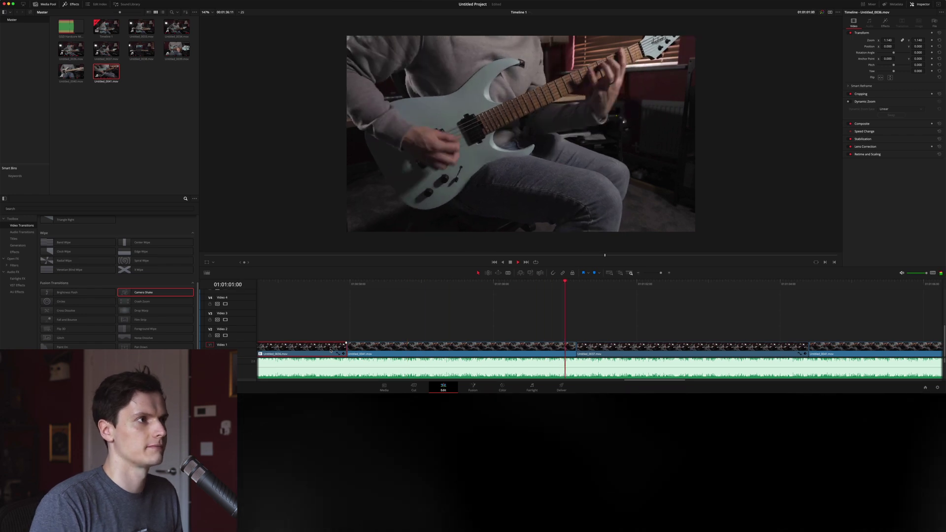
double_click(660, 348)
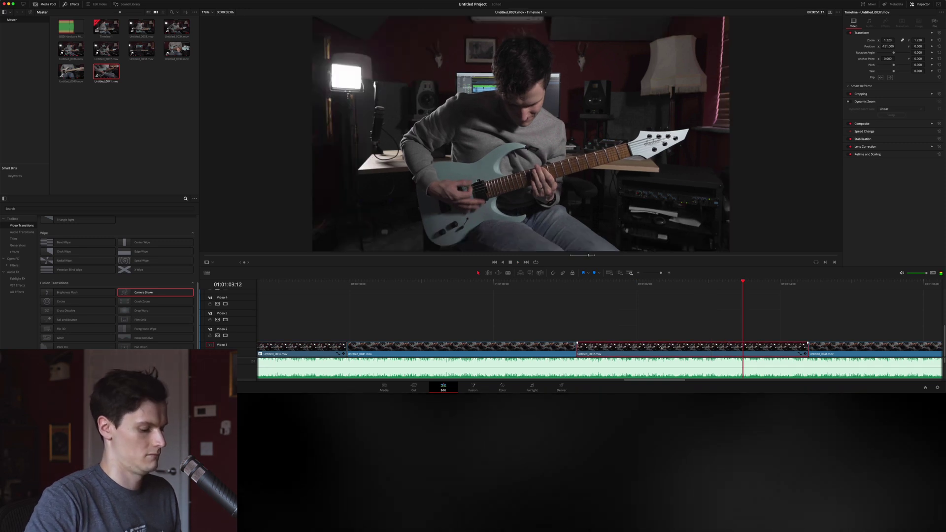
left_click(651, 329)
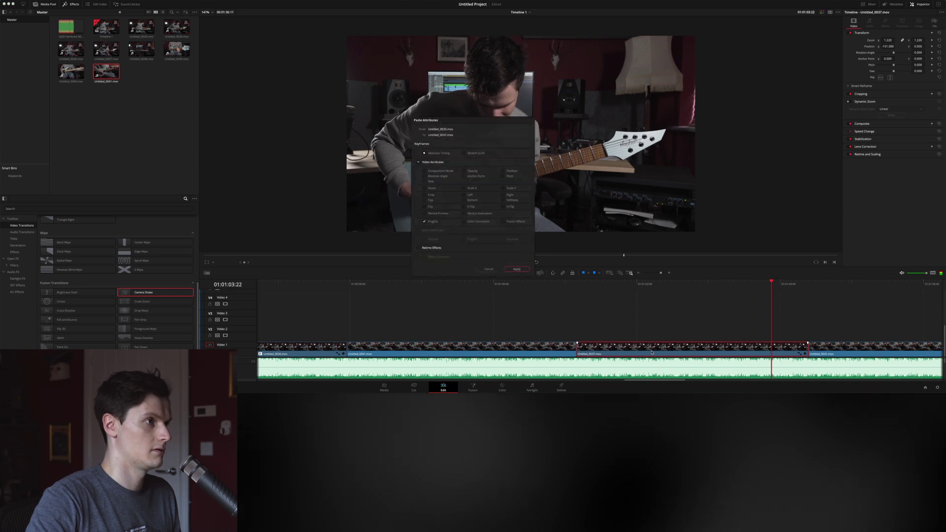
scroll(612, 318, "right", 10)
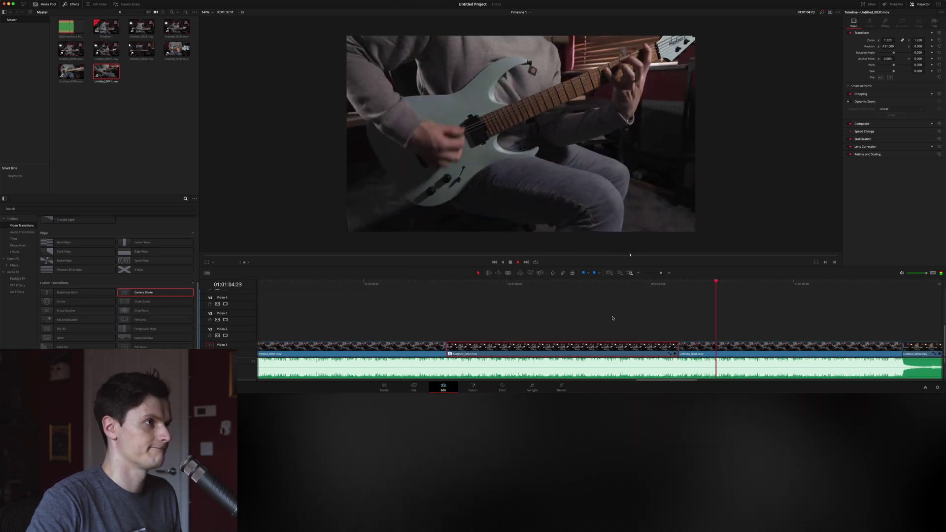
- Paste the copied Plugins attributes onto the wide guitar clip at about 01:01:10, show its Camera Shake settings, and replay it
scroll(613, 318, "right", 3)
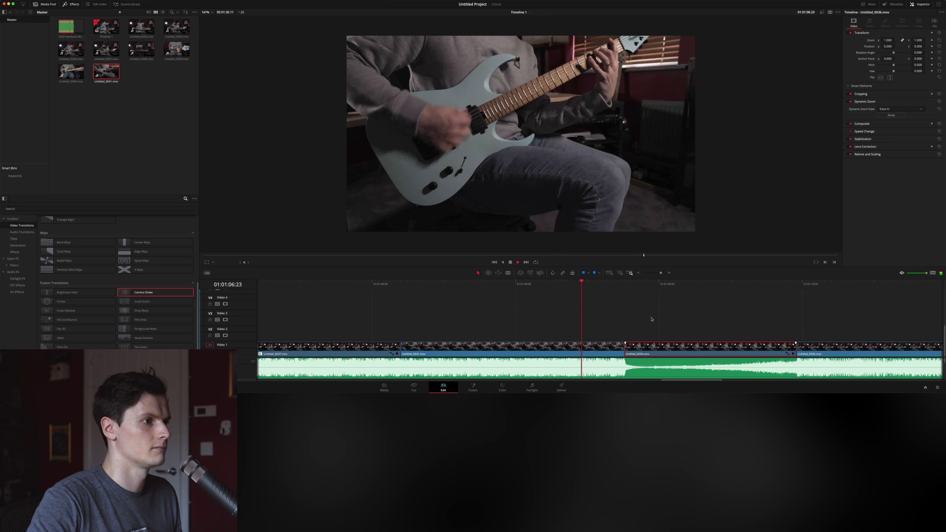
scroll(649, 315, "right", 8)
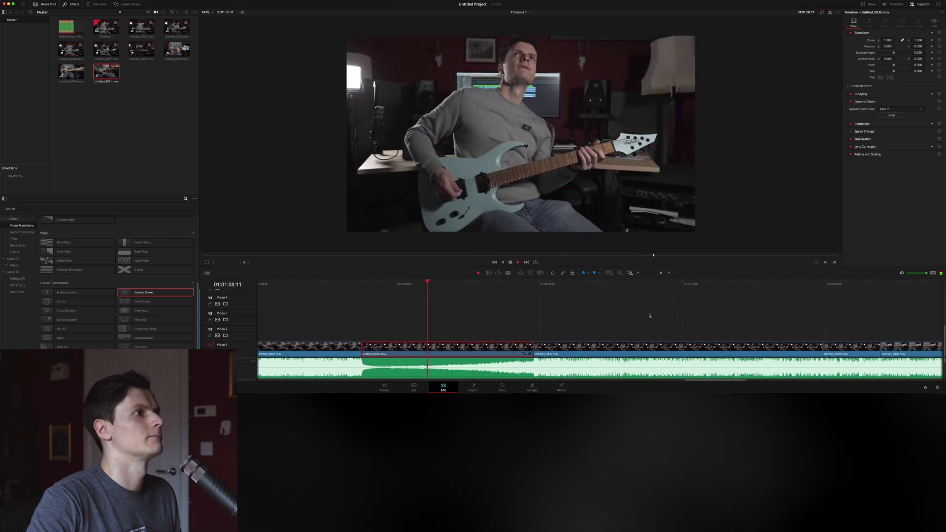
left_click(646, 313)
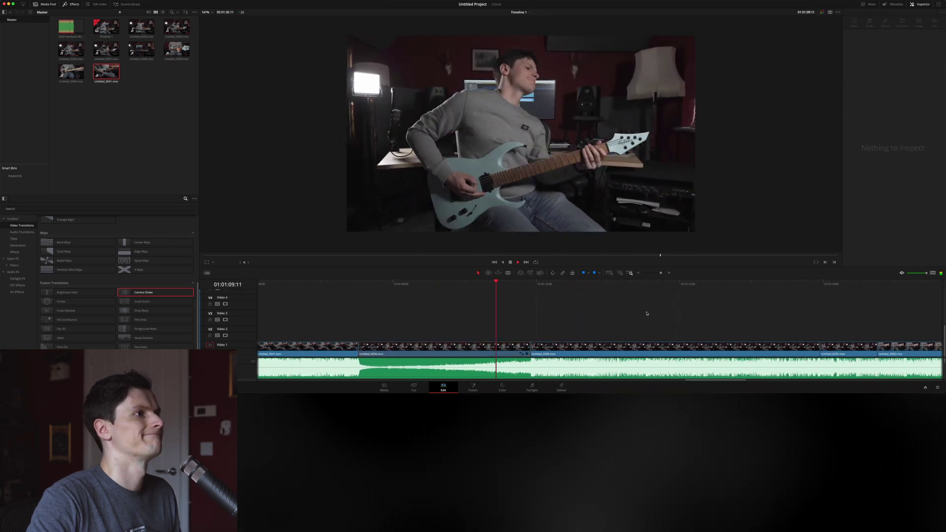
left_click(623, 347)
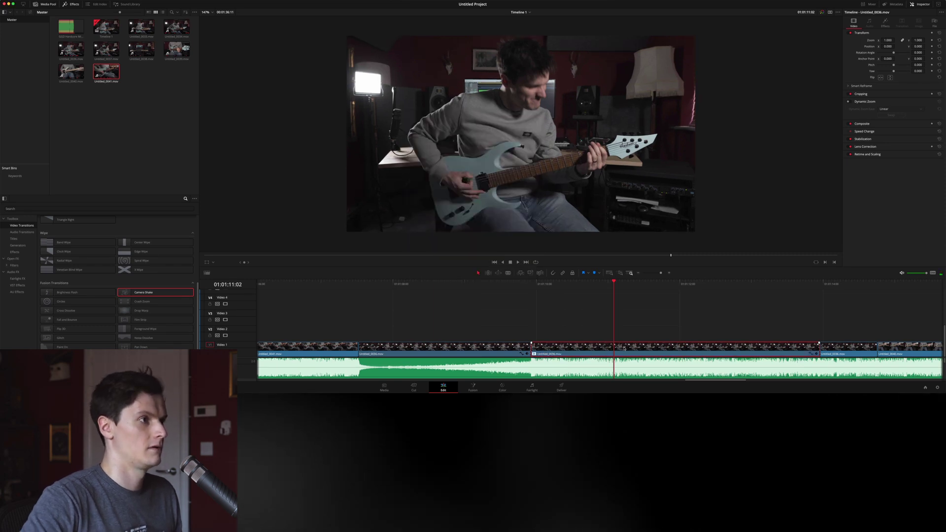
left_click(885, 23)
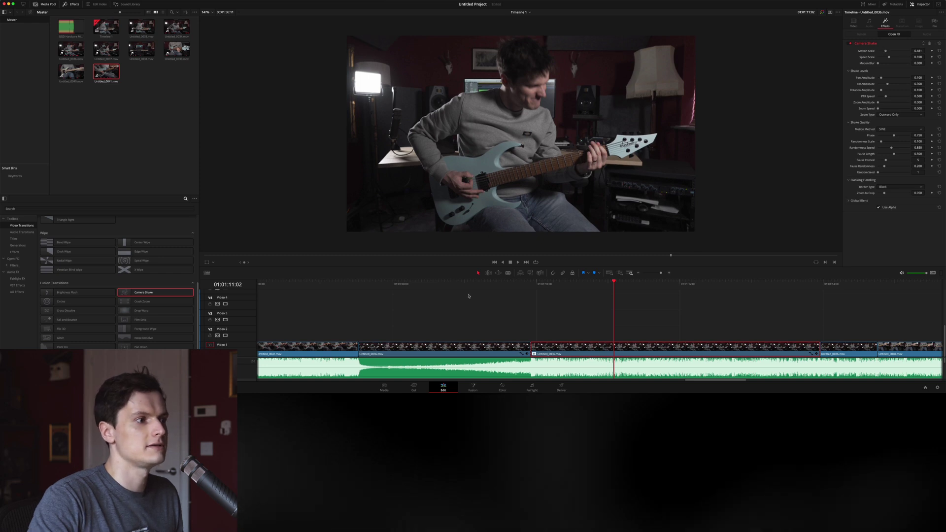
left_click(507, 284)
key("space")
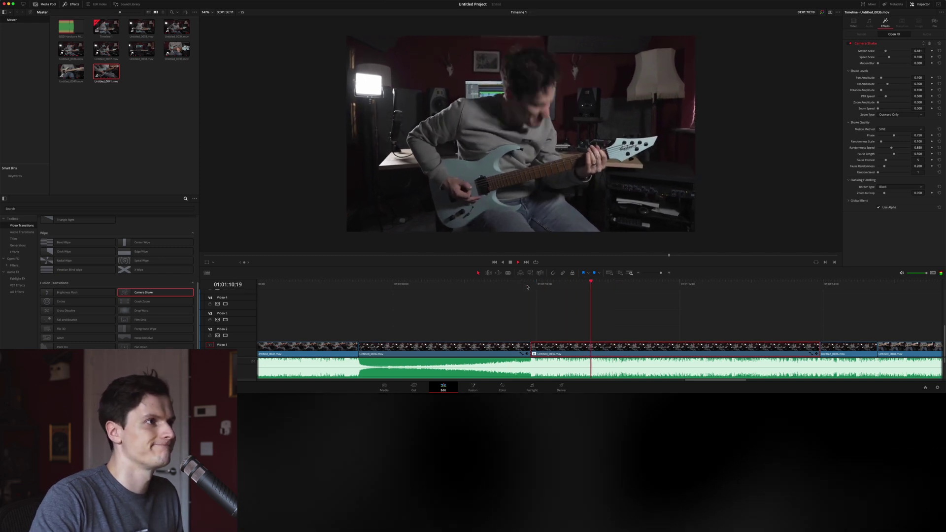
key("space")
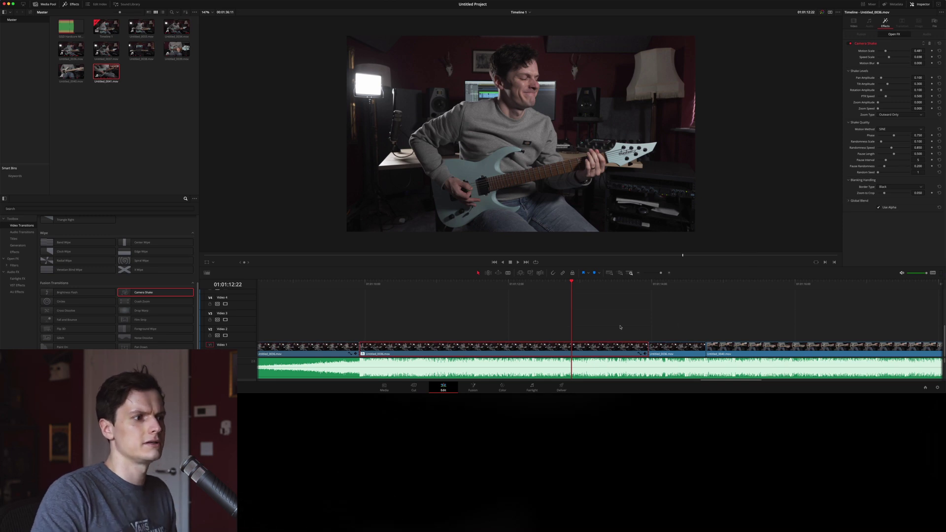
- Raise the Camera Shake randomness scale and randomness speed on the wide guitar clip at about 01:01:10 and replay into the next clip
left_click(353, 286)
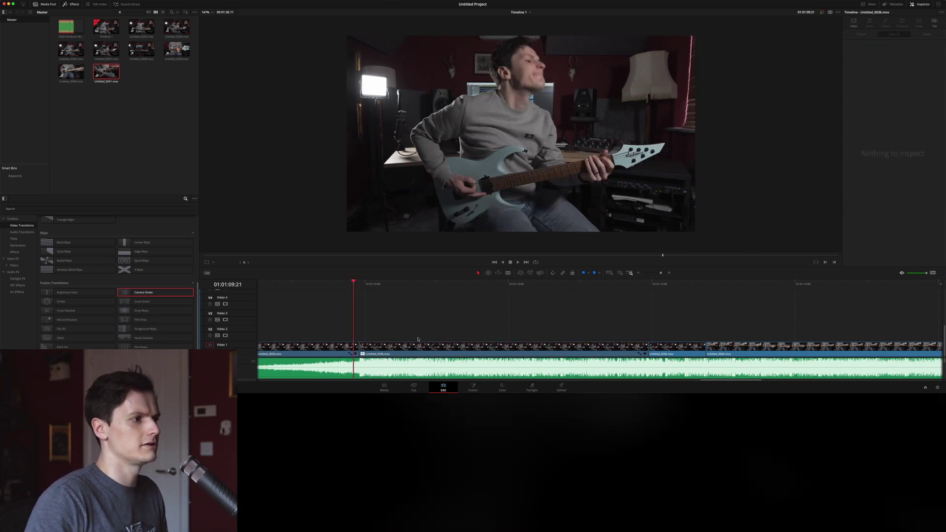
left_click(503, 351)
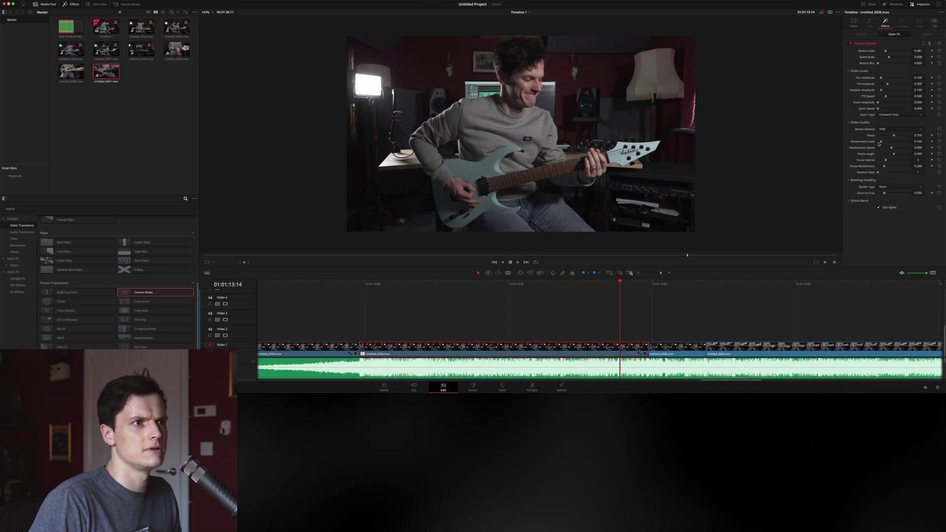
left_click_drag(892, 151, 897, 150)
left_click(355, 286)
key("space")
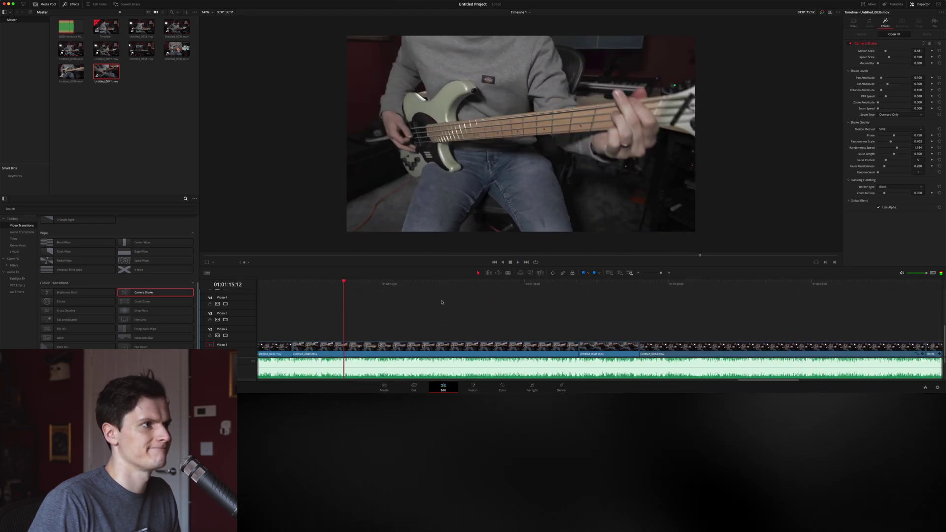
left_click(303, 287)
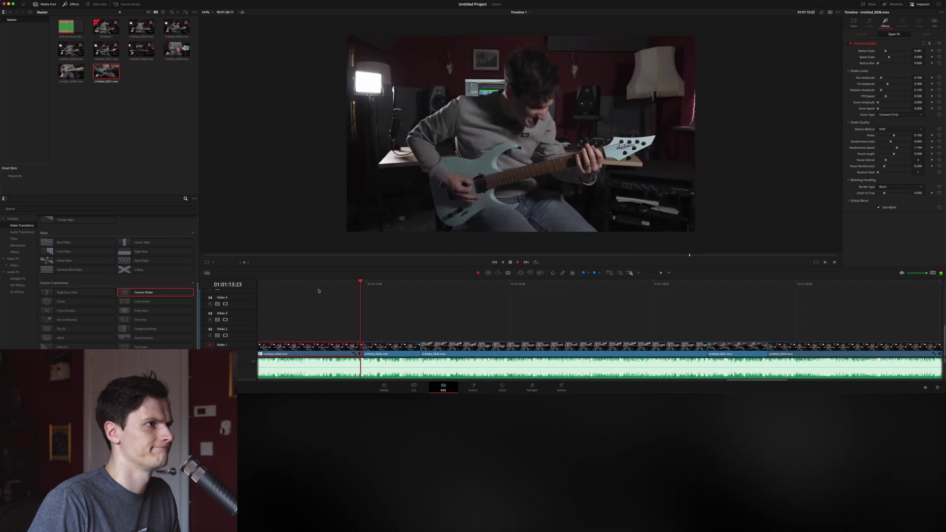
- Roll the cut between the two wide guitar clips at about 01:01:14 a few frames later and replay across it
left_click_drag(363, 343, 368, 343)
left_click(314, 287)
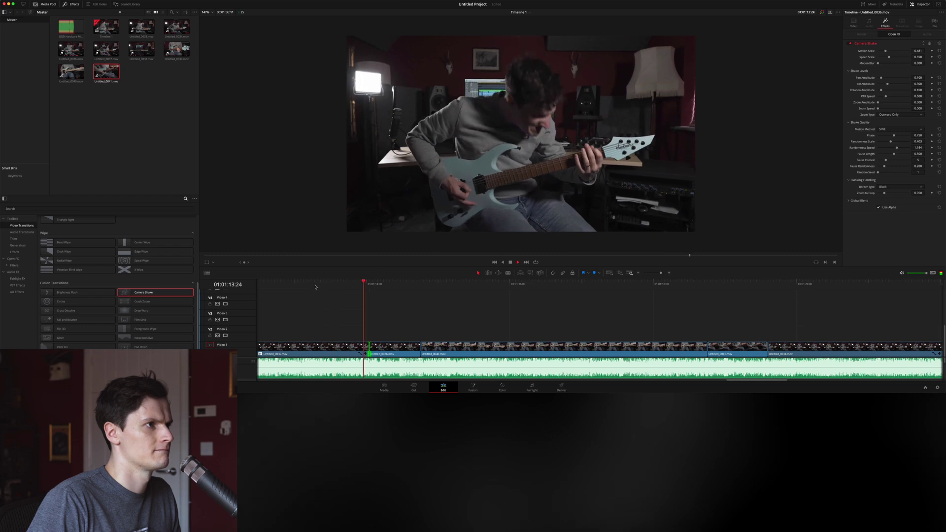
key("space")
left_click_drag(368, 348, 371, 345)
left_click(317, 284)
key("space")
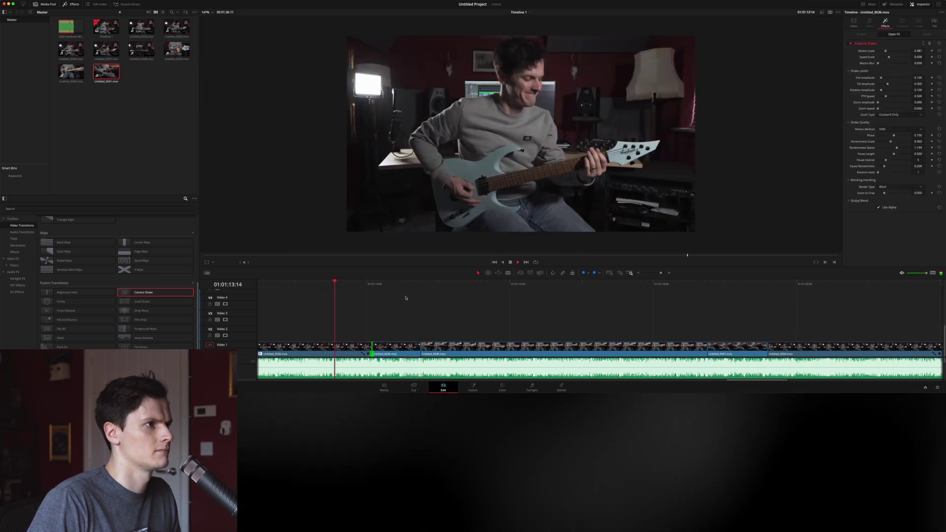
- Copy the short glitch-look Untitled_0034.mov clip at about 01:00:18:12 as the source of attributes
left_click(404, 348)
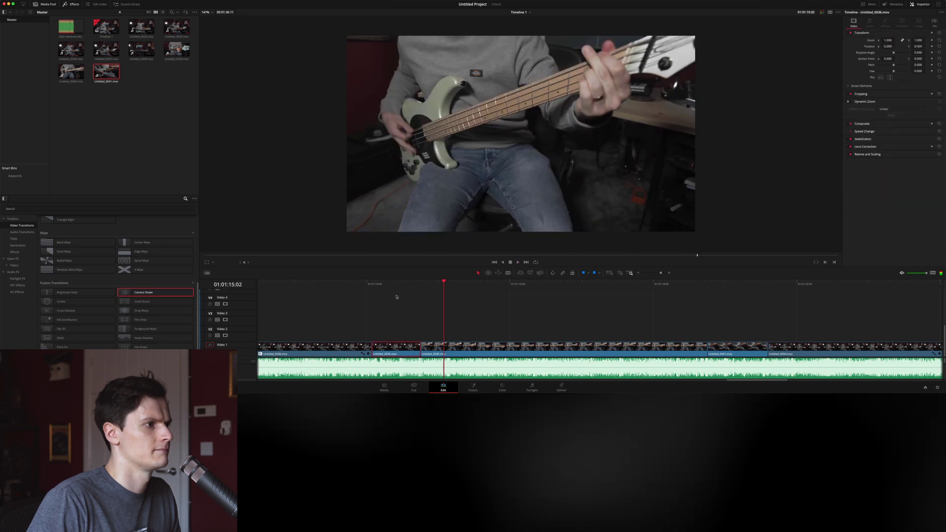
scroll(582, 297, "left", 5)
scroll(581, 298, "down", 2)
scroll(580, 297, "down", 2)
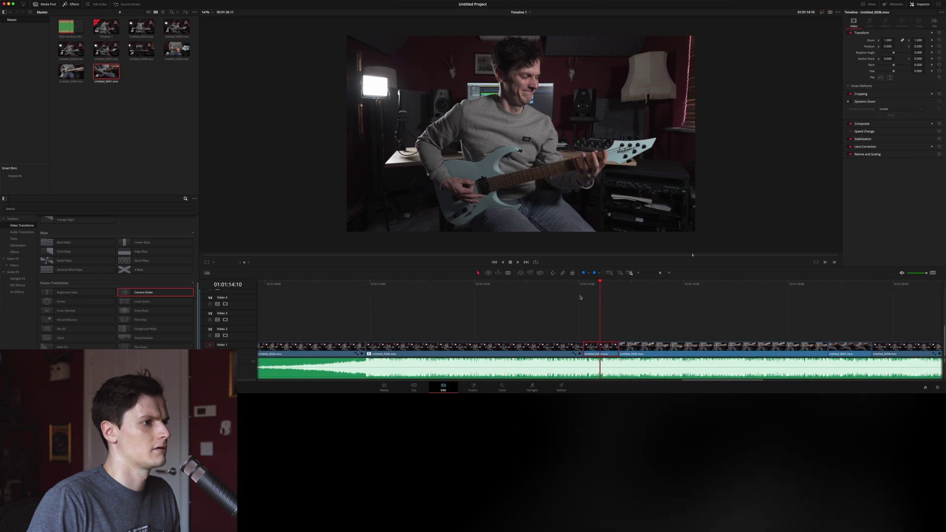
scroll(580, 297, "down", 3)
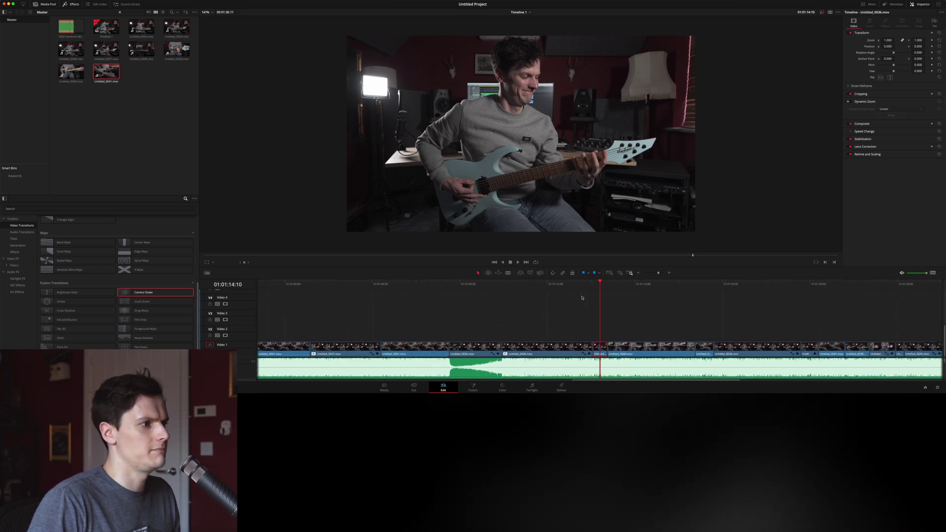
scroll(580, 298, "left", 10)
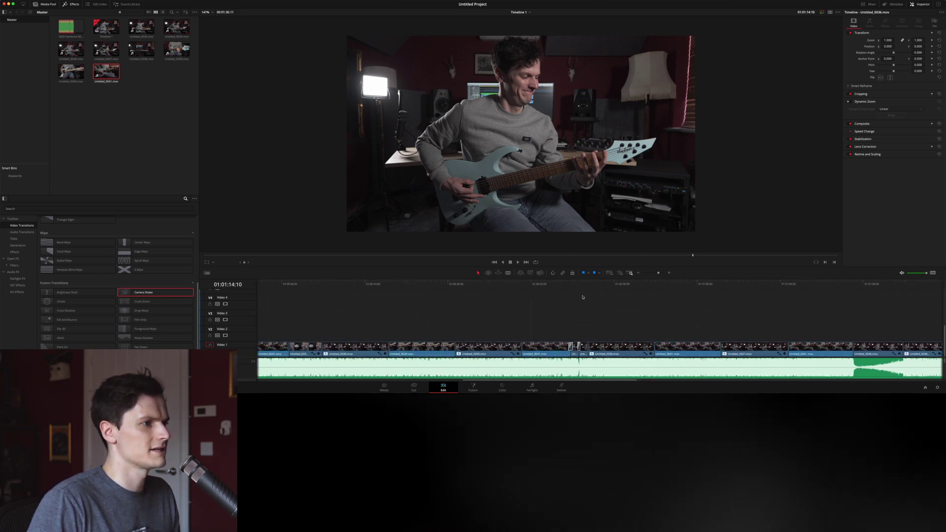
scroll(582, 297, "left", 10)
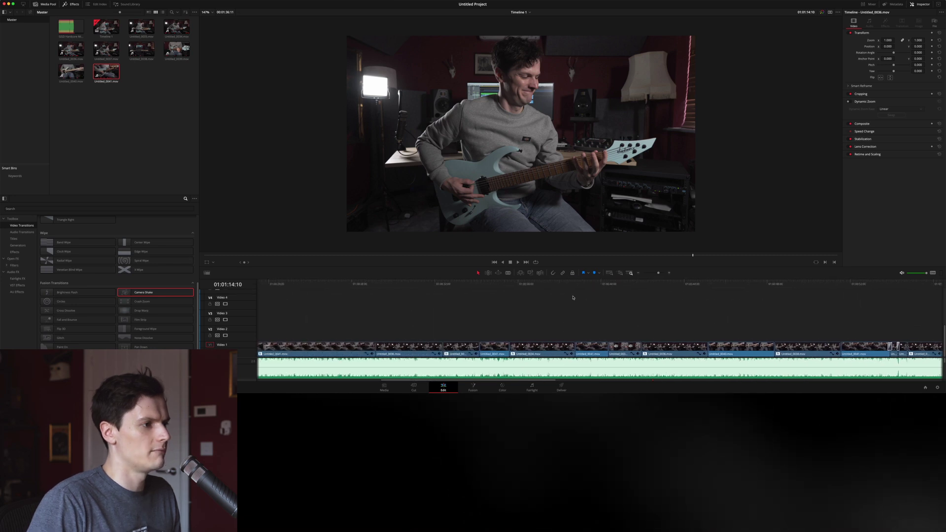
scroll(572, 297, "left", 5)
left_click(575, 282)
left_click_drag(576, 282, 318, 298)
scroll(330, 301, "left", 8)
left_click_drag(492, 283, 499, 284)
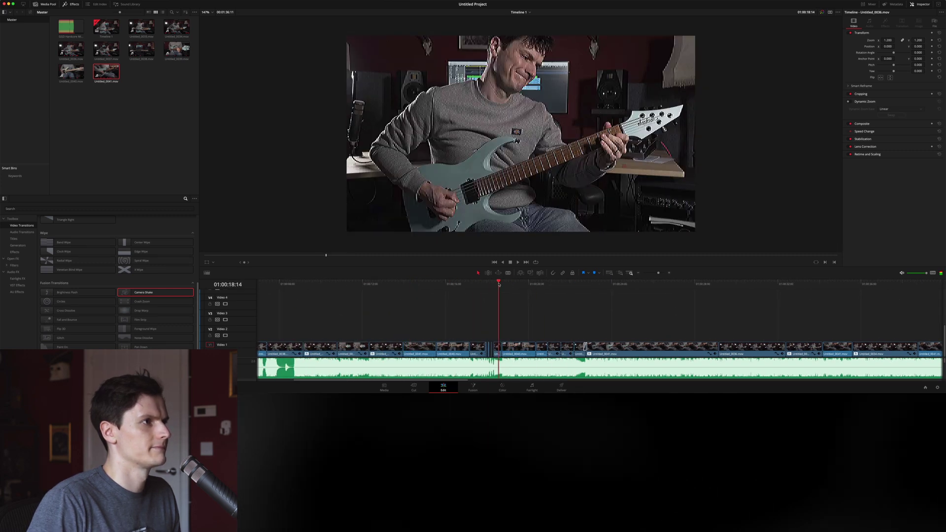
right_click(497, 352)
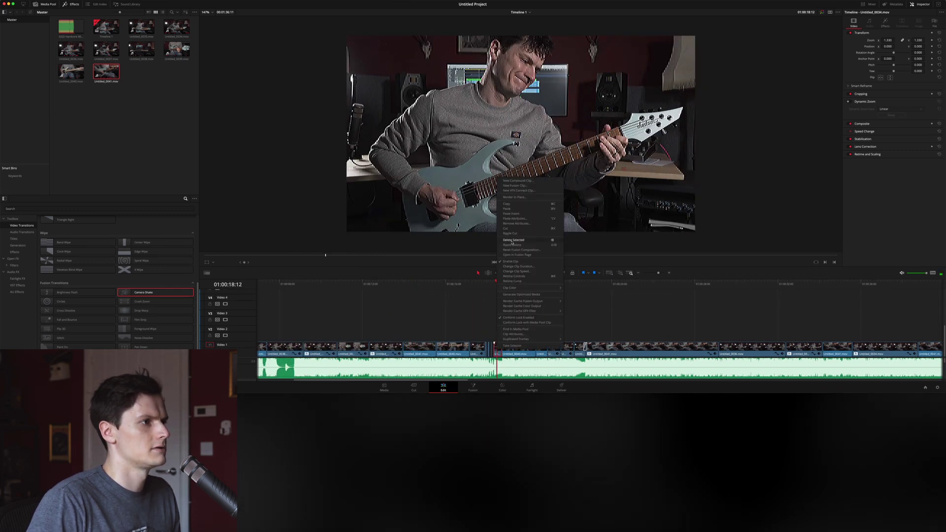
left_click(509, 204)
- Paste the copied Plugins attributes onto the short Untitled_0036.mov clip at about 01:01:14:11 and replay it
scroll(591, 320, "right", 15)
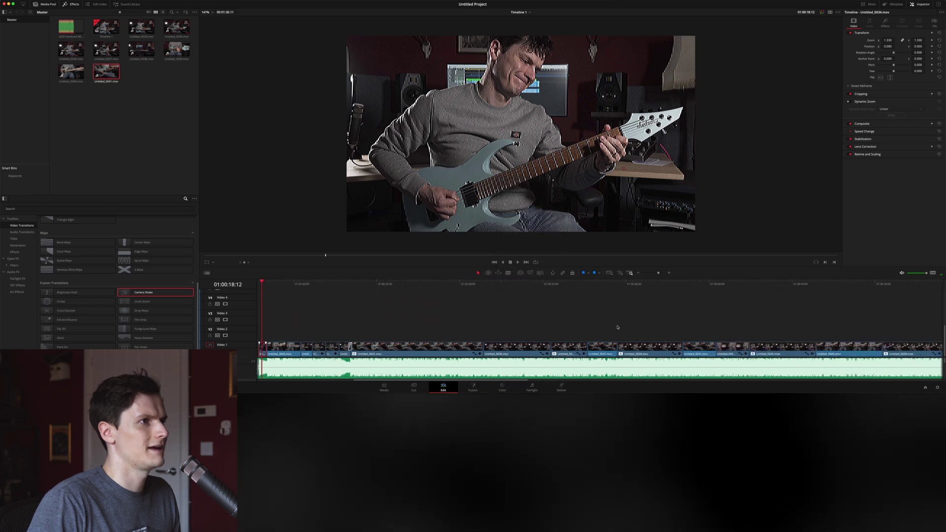
scroll(617, 327, "right", 15)
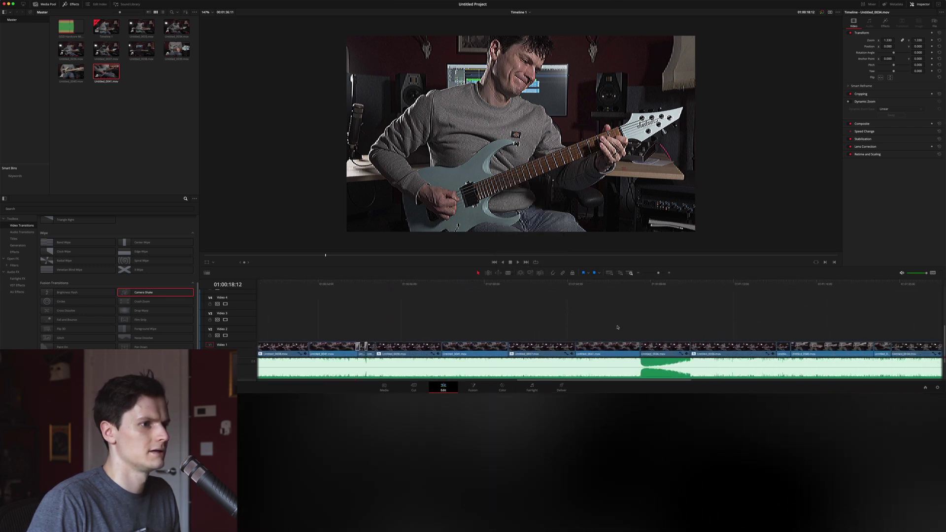
scroll(617, 327, "right", 2)
left_click(650, 325)
key("space")
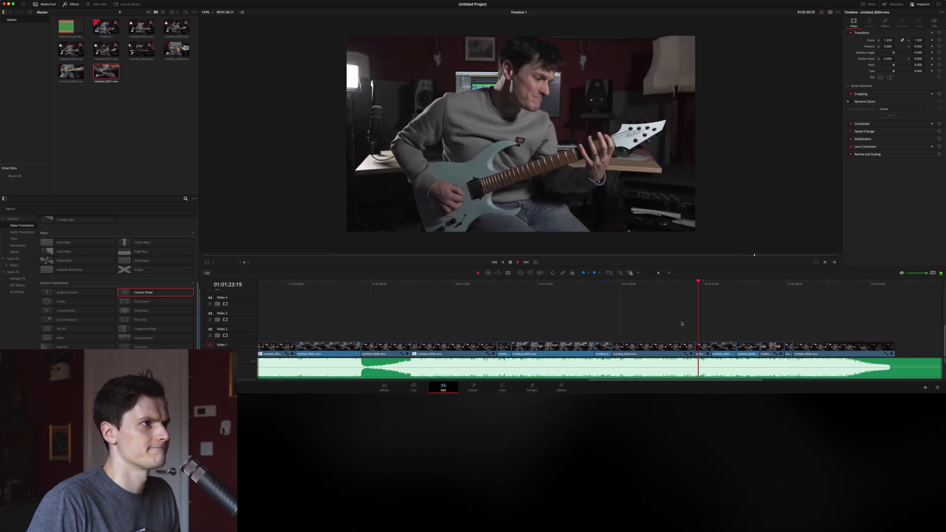
key("space")
left_click(550, 303)
key("space")
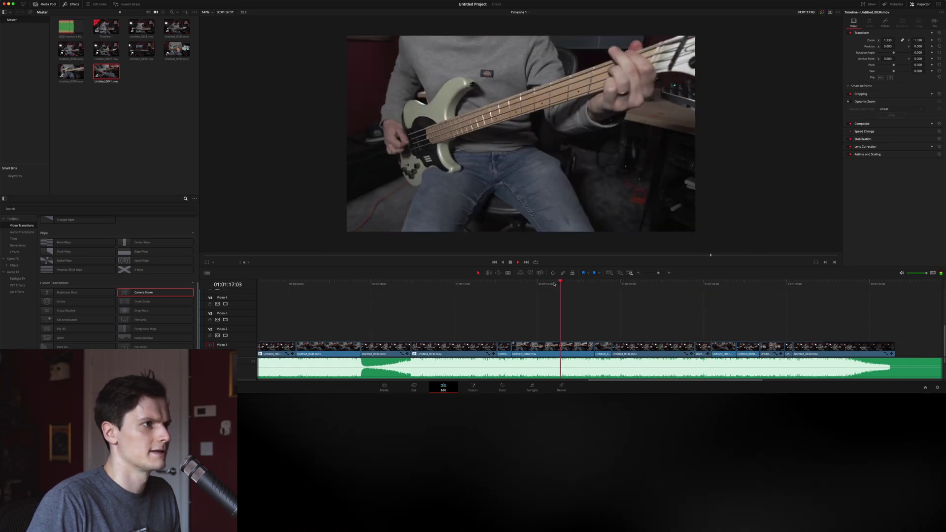
left_click(510, 291)
left_click(486, 286)
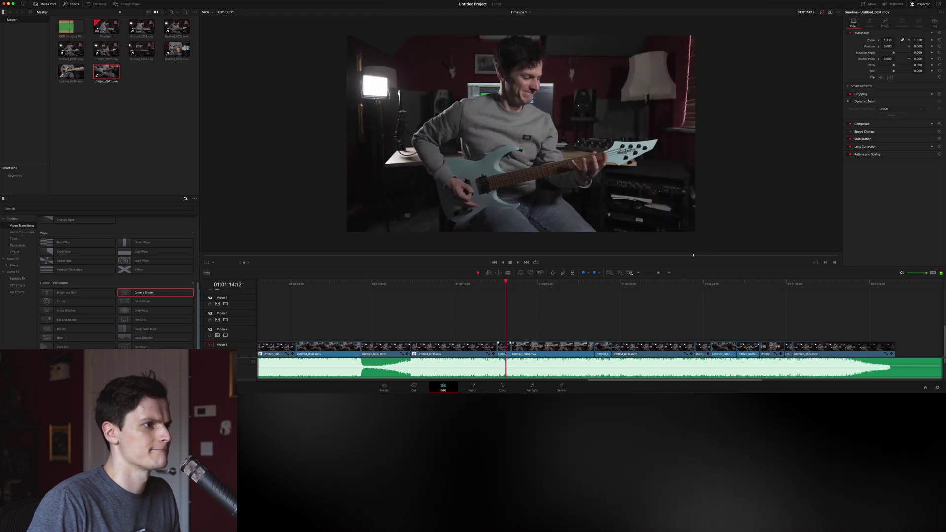
right_click(504, 353)
left_click(536, 226)
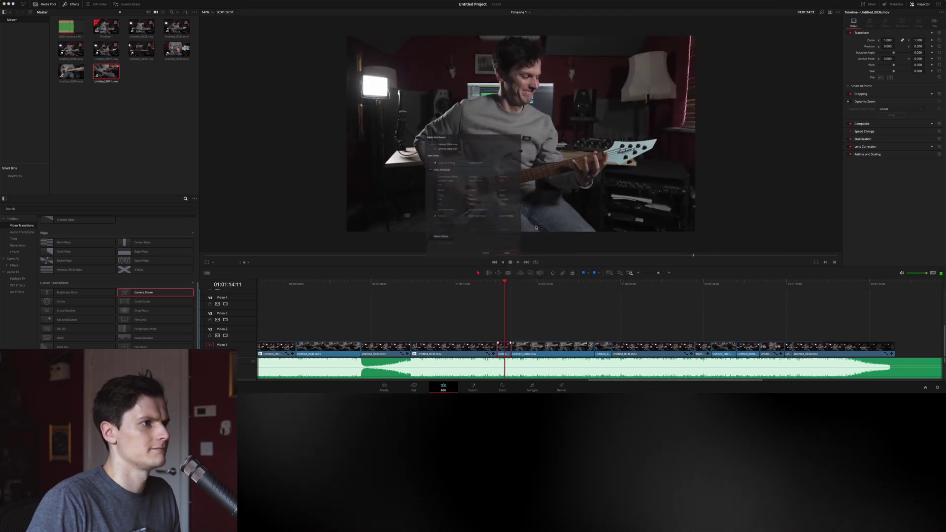
left_click(466, 285)
key("space")
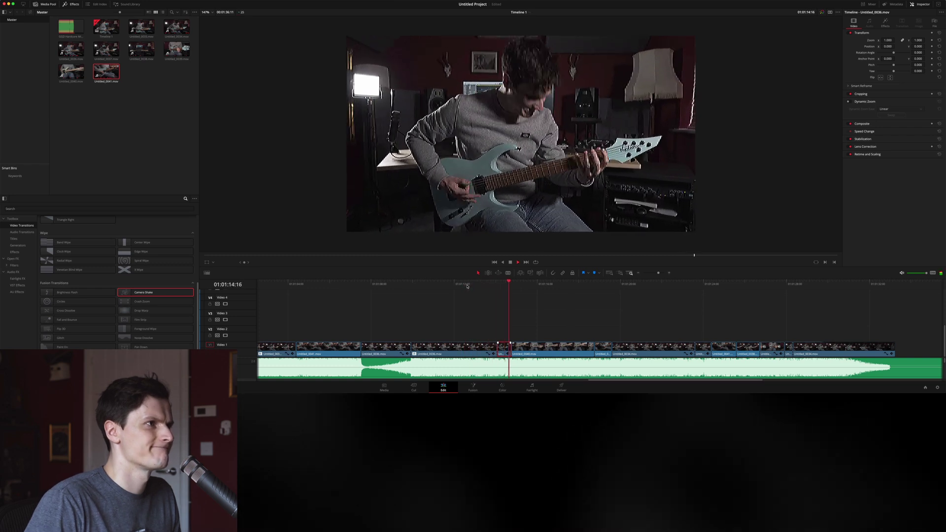
- Set the zoom of the short Untitled_0036.mov clip at about 01:01:14:12 to 1.290 and replay the lead-in
left_click(505, 282)
left_click_drag(891, 40, 899, 39)
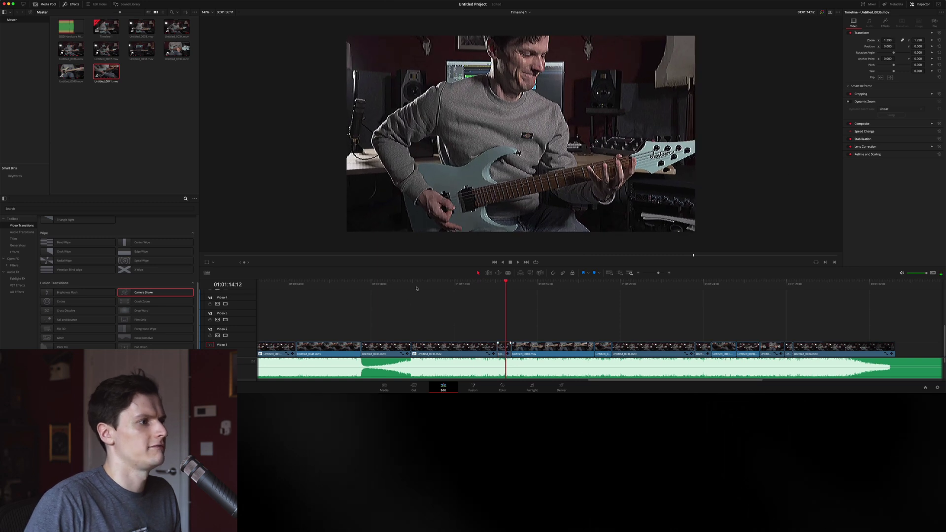
left_click(416, 281)
key("space")
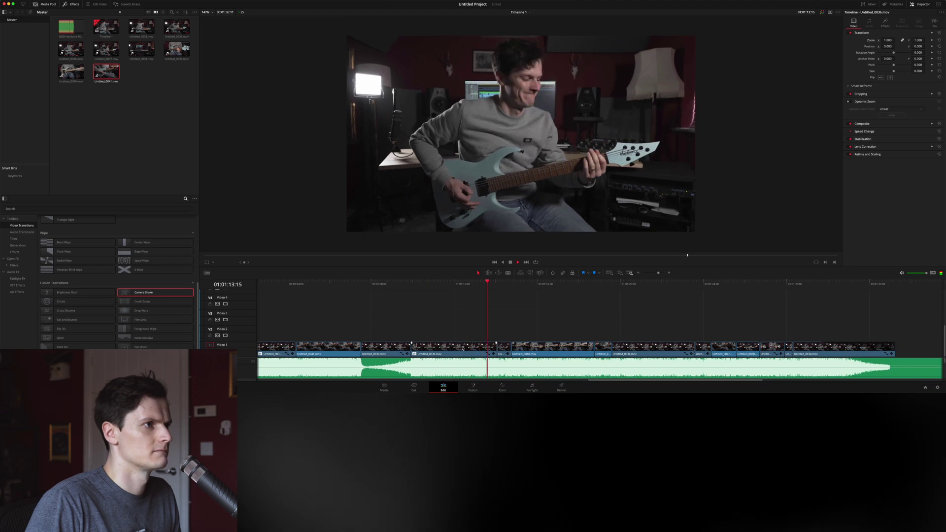
- Paste the Plugins attributes of the preceding camera-shake clip onto the Untitled_0040.mov bass clip at about 01:01:15 and replay
scroll(462, 348, "right", 5)
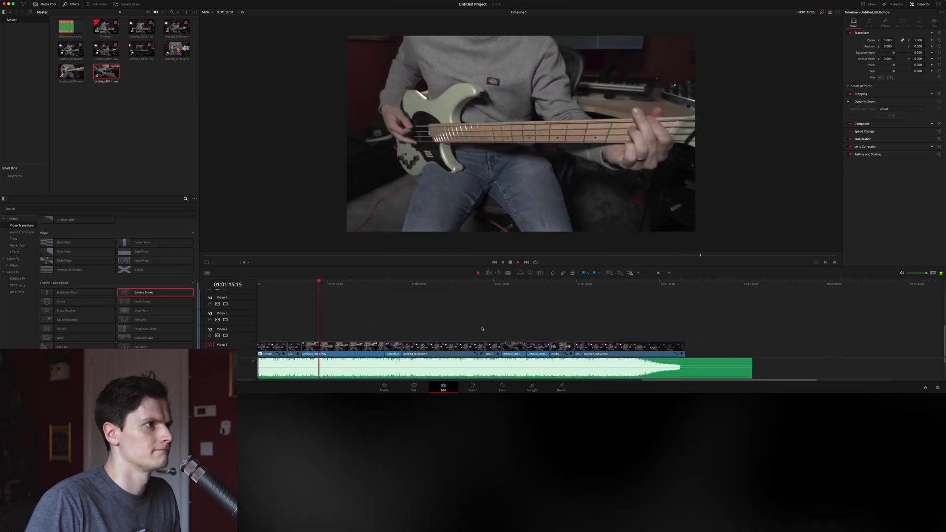
left_click(359, 348)
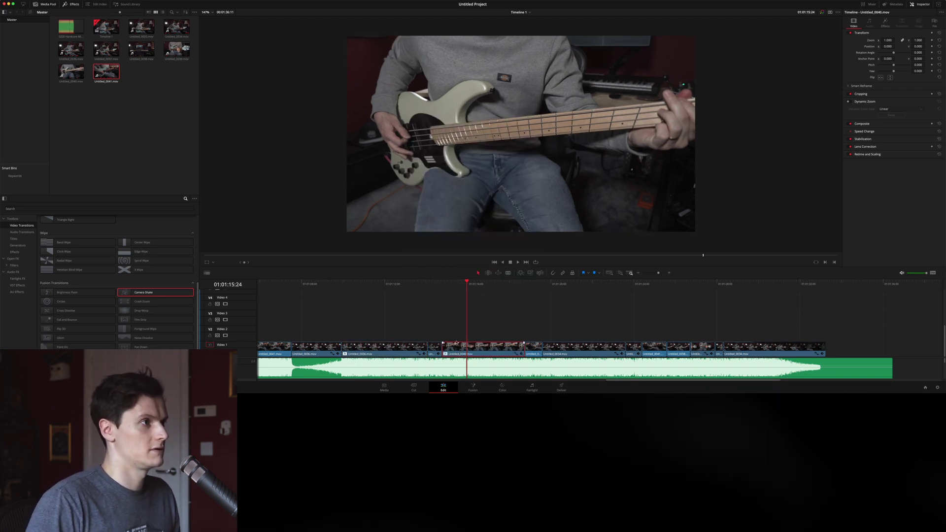
left_click(409, 284)
key("space")
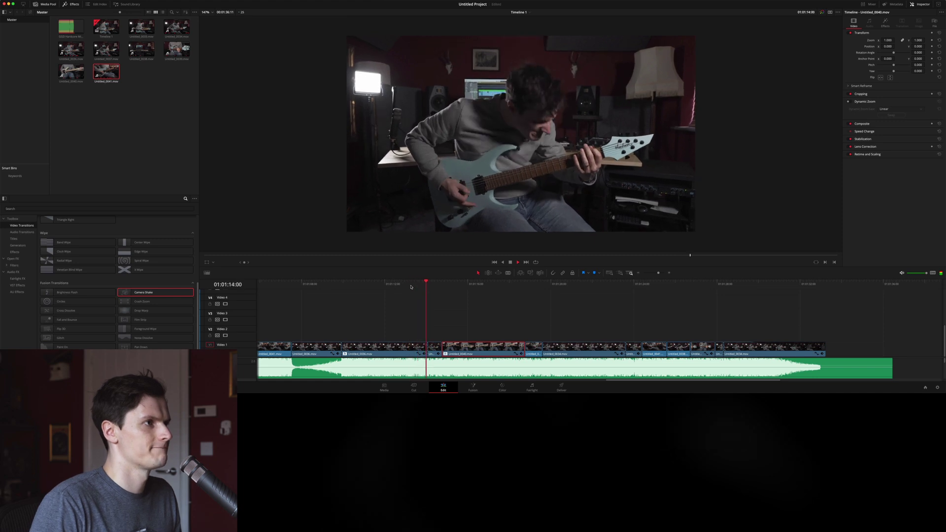
- Paste the camera shake attributes onto the long Untitled_0034.mov clip that starts at about 01:01:19
left_click(582, 346)
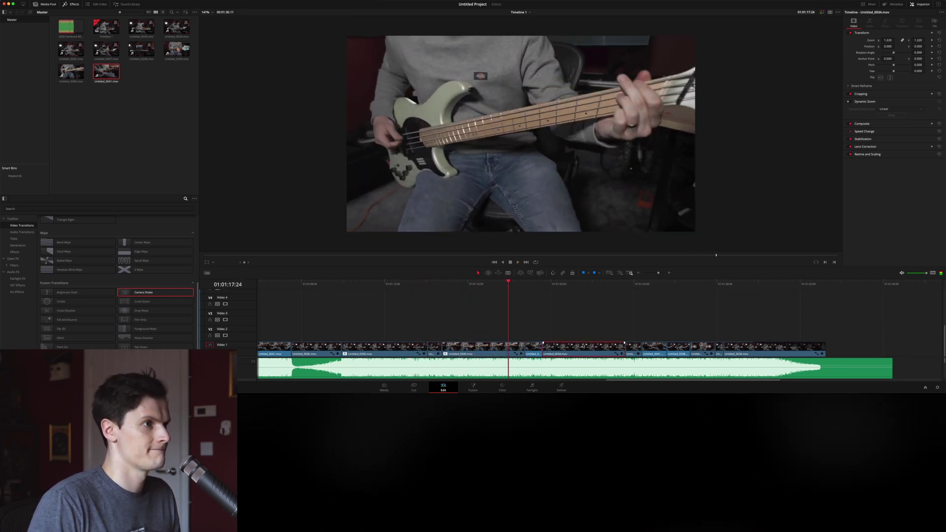
key("space")
key("r")
key("Return")
scroll(616, 347, "right", 2)
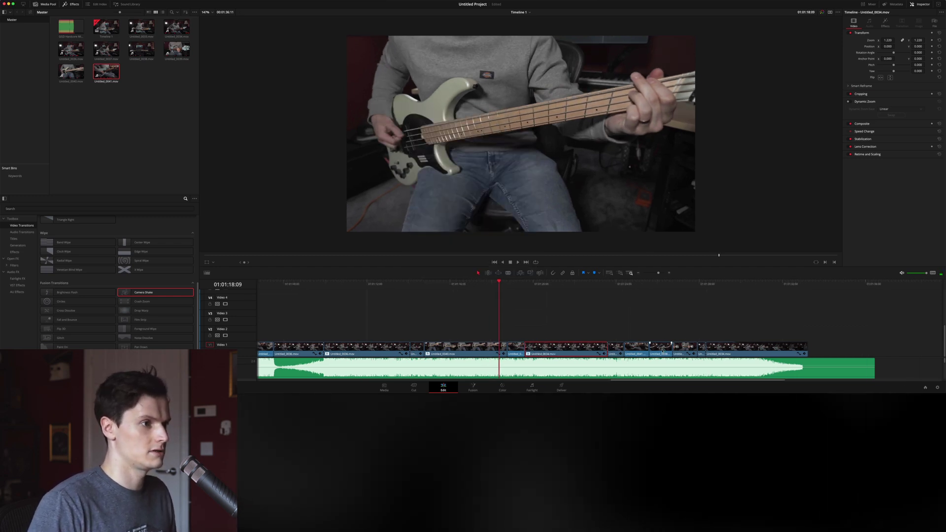
- Paste the camera shake attributes onto the clips between about 01:01:24 and 01:01:28, including Untitled_0041.mov and Untitled_0039.mov
key("r")
key("Return")
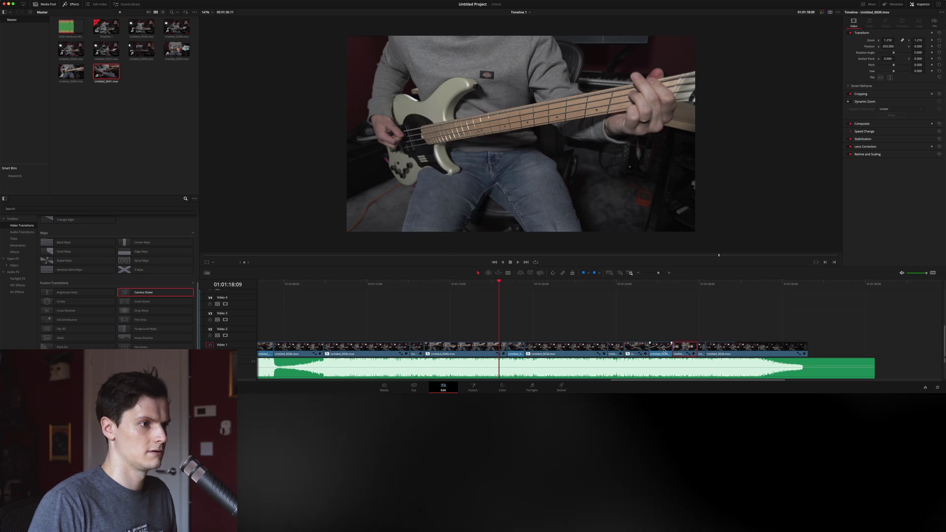
key("r")
key("Return")
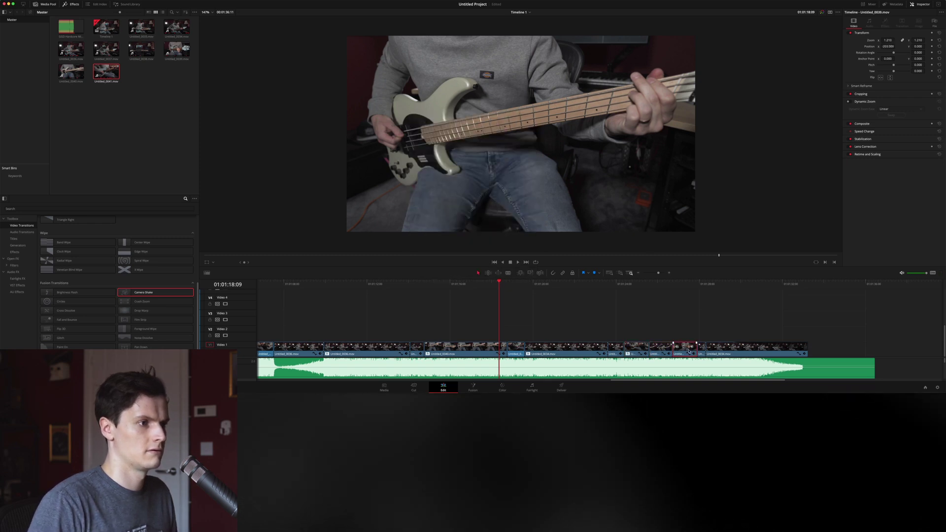
left_click(701, 350)
key("r")
key("Return")
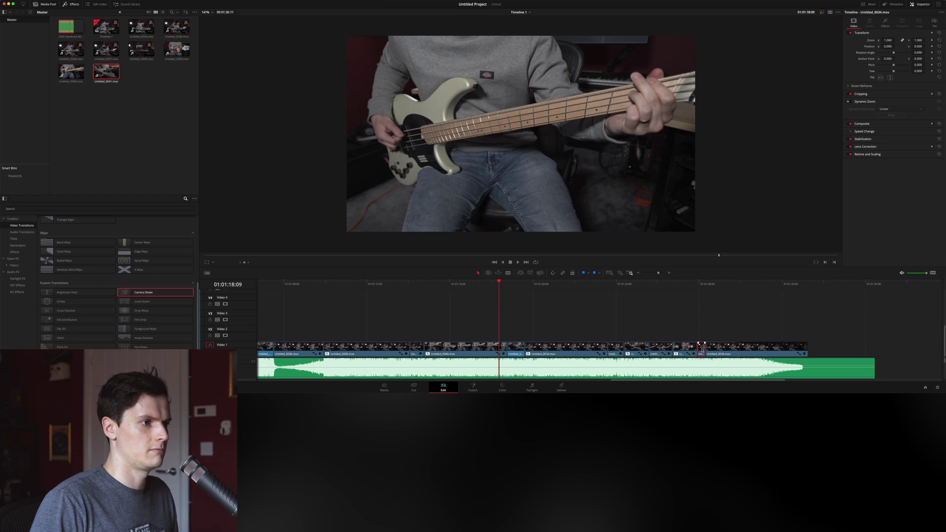
- Copy the short glitch-look clip at about 01:01:14 and paste its Plugins attributes onto the Untitled_0041.mov clip at 01:01:19:05
left_click(513, 349)
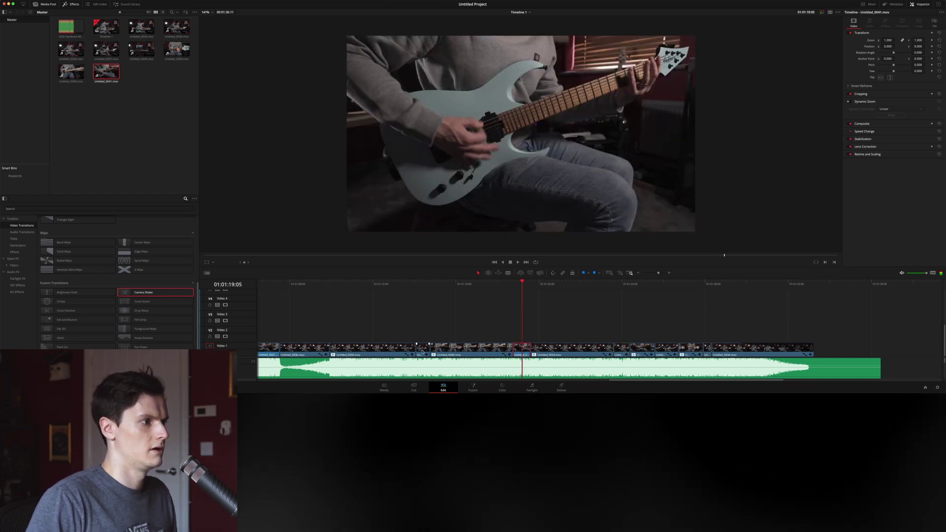
right_click(422, 351)
left_click(422, 350)
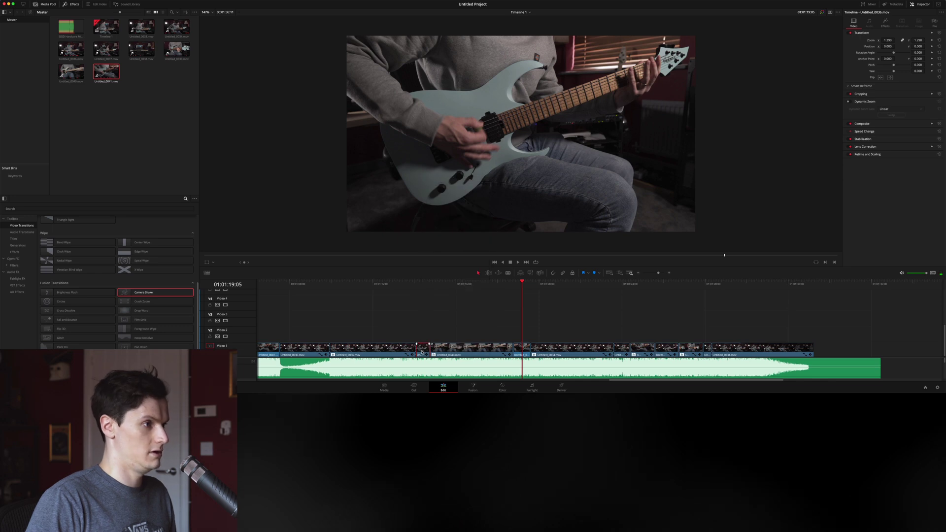
key("r")
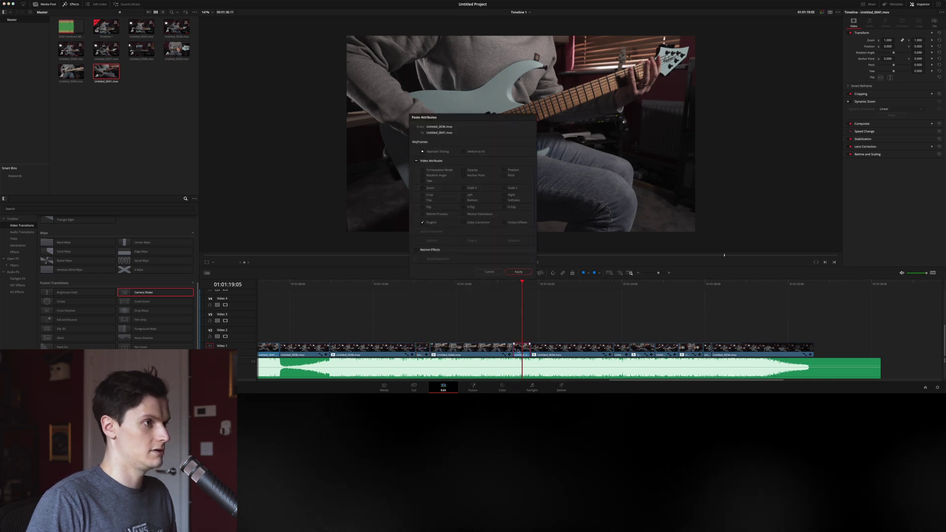
key("Return")
- Paste the glitch-look attributes onto the short Untitled_0034.mov clip at about 01:01:23:22 and play through it
left_click(623, 350)
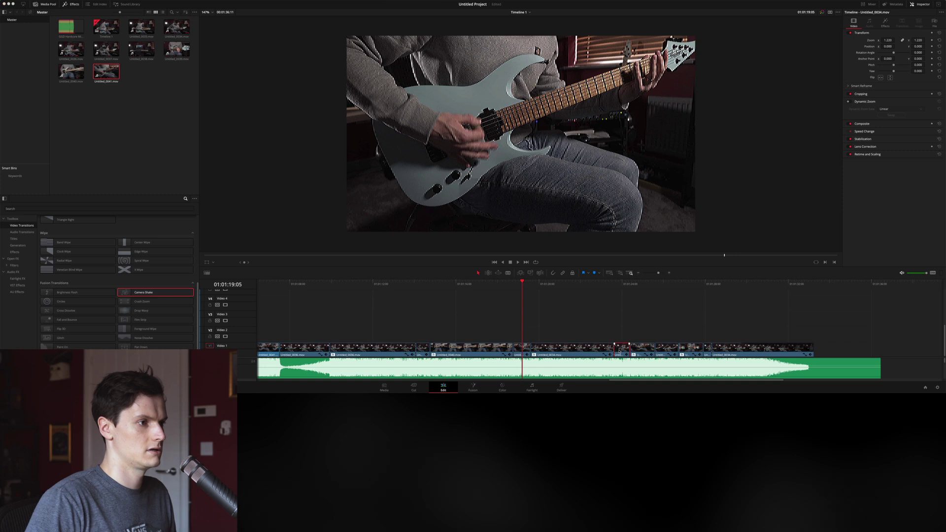
key("space")
left_click(599, 319)
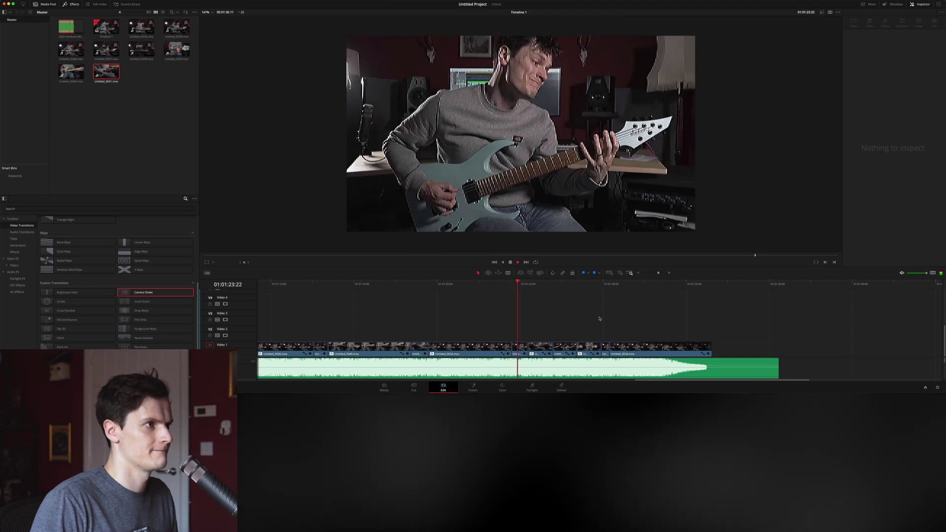
key("space")
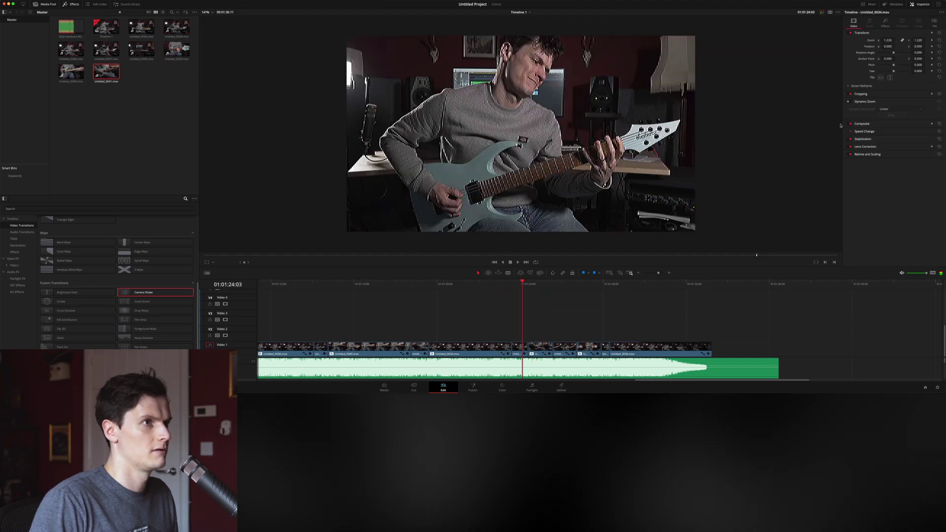
- Set the short Untitled_0034.mov clip's zoom to 1.470, move its starting cut slightly later, and replay through the fade-out
left_click_drag(894, 41, 887, 39)
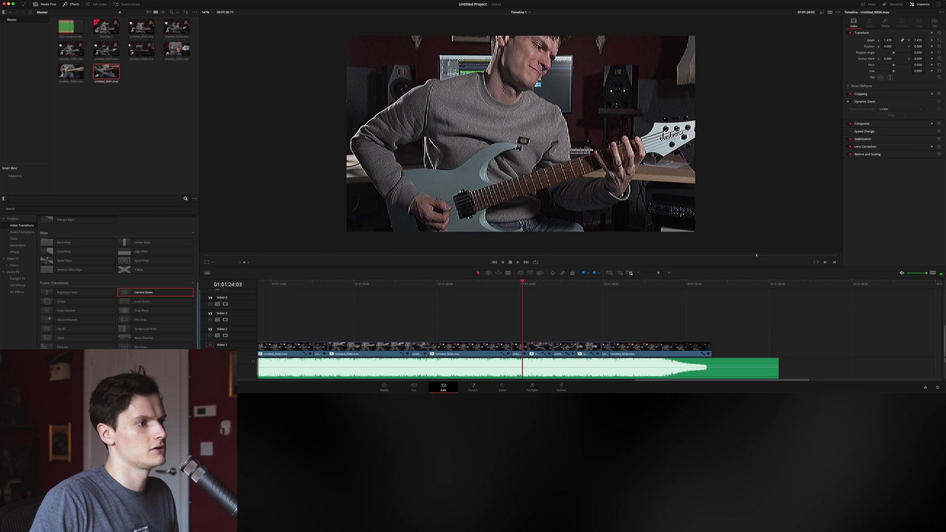
left_click_drag(513, 344, 516, 345)
left_click(489, 283)
key("space")
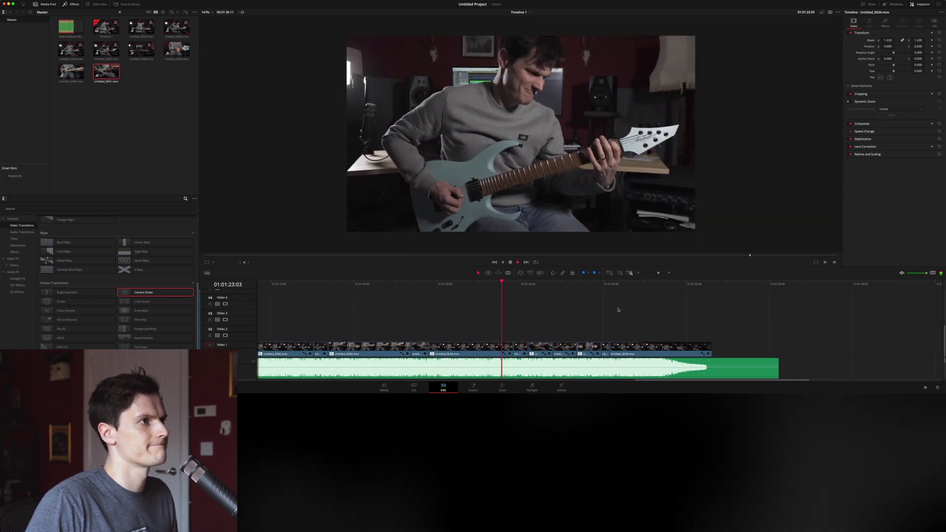
scroll(618, 309, "right", 3)
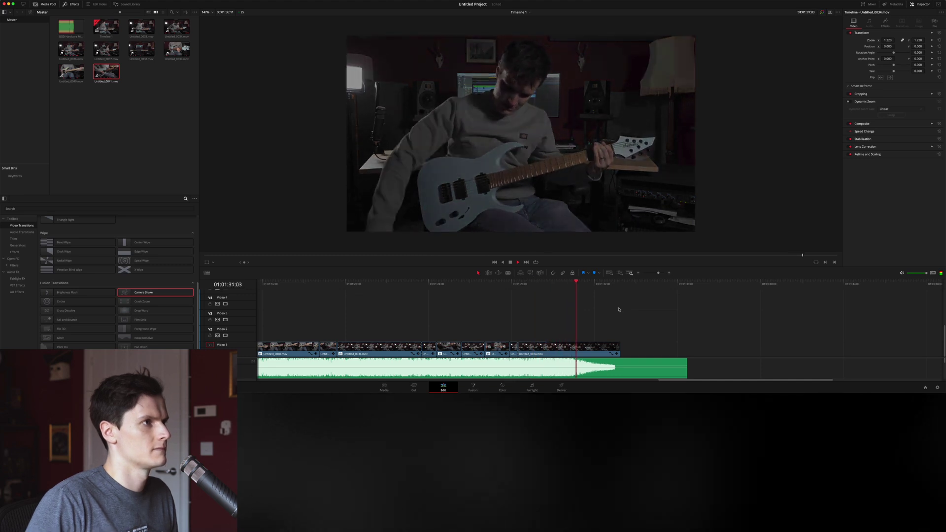
- Reduce the final Untitled_0034.mov clip's Camera Shake to a Motion Scale of 0.233 and a Speed Scale of 0.299, checking it in playback
scroll(562, 362, "down", 2)
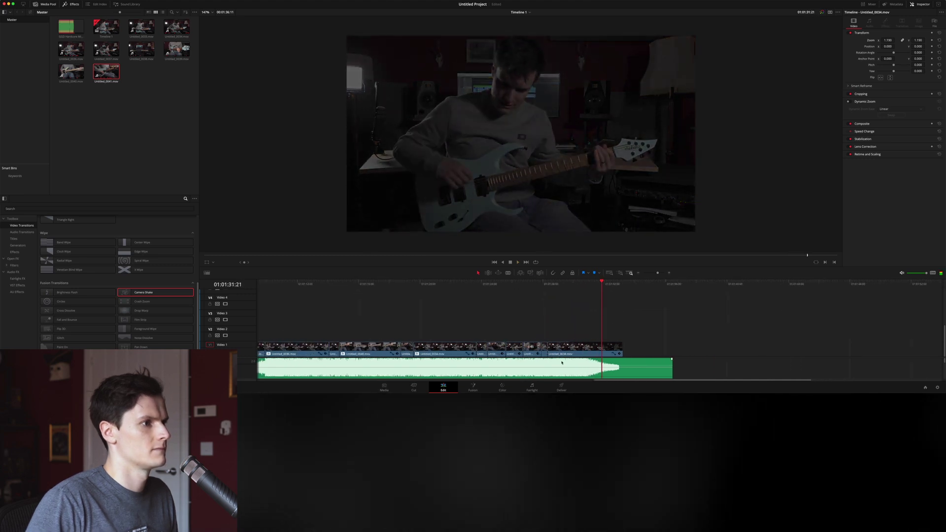
left_click(534, 351)
left_click(580, 354)
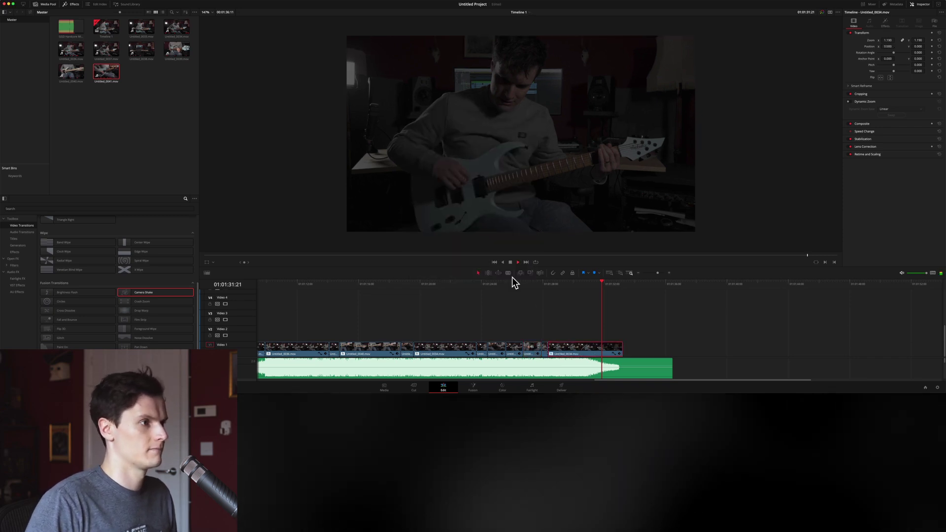
left_click(512, 282)
key("space")
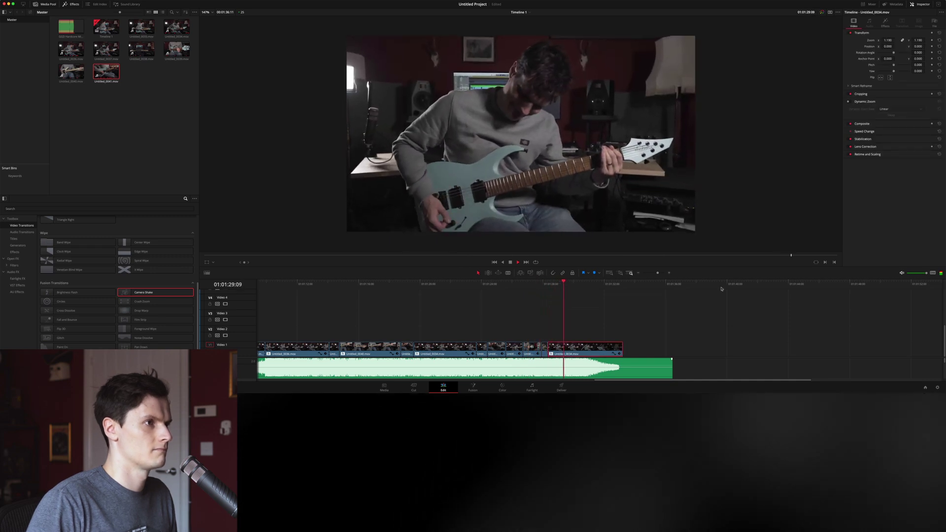
left_click(885, 23)
left_click_drag(886, 52, 882, 58)
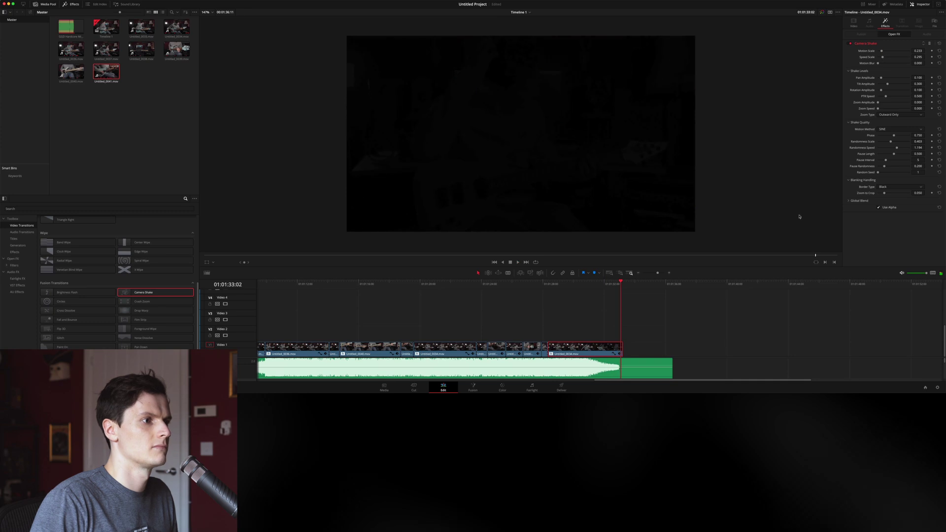
- Play the full edit from the start of the timeline to review the cuts and effects
scroll(646, 304, "down", 6)
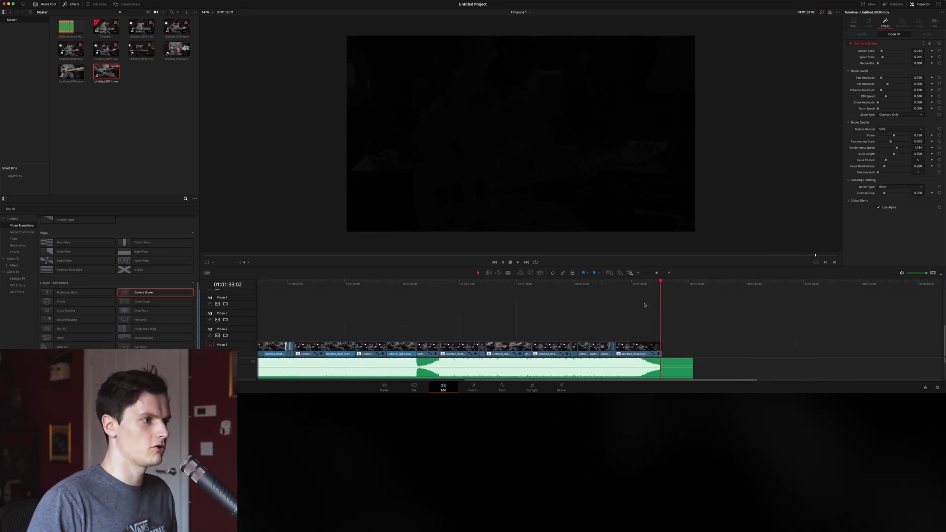
scroll(646, 305, "down", 6)
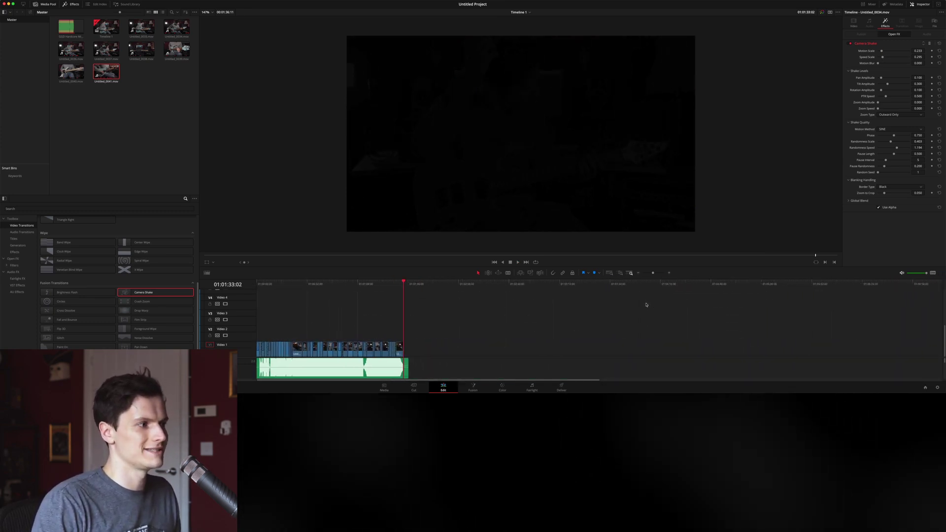
scroll(646, 304, "up", 5)
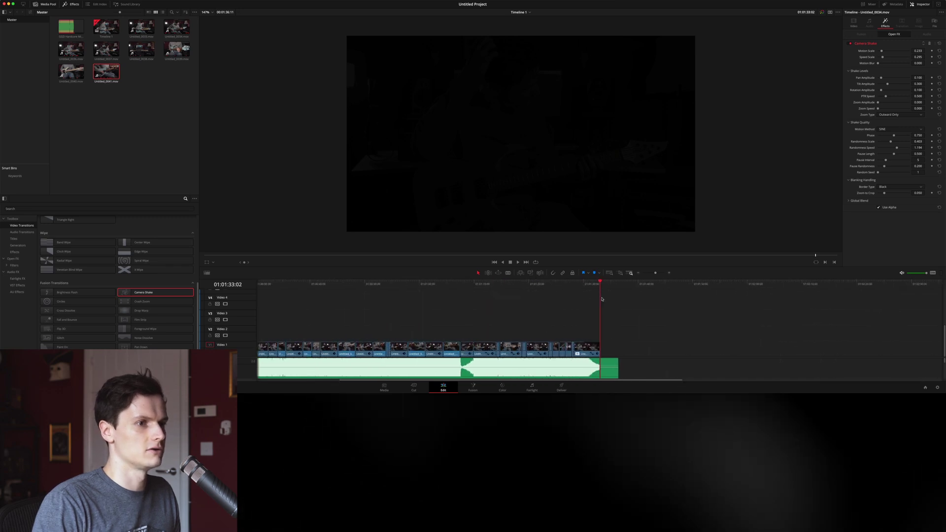
scroll(601, 302, "up", 1)
scroll(601, 306, "down", 3)
scroll(593, 307, "up", 5)
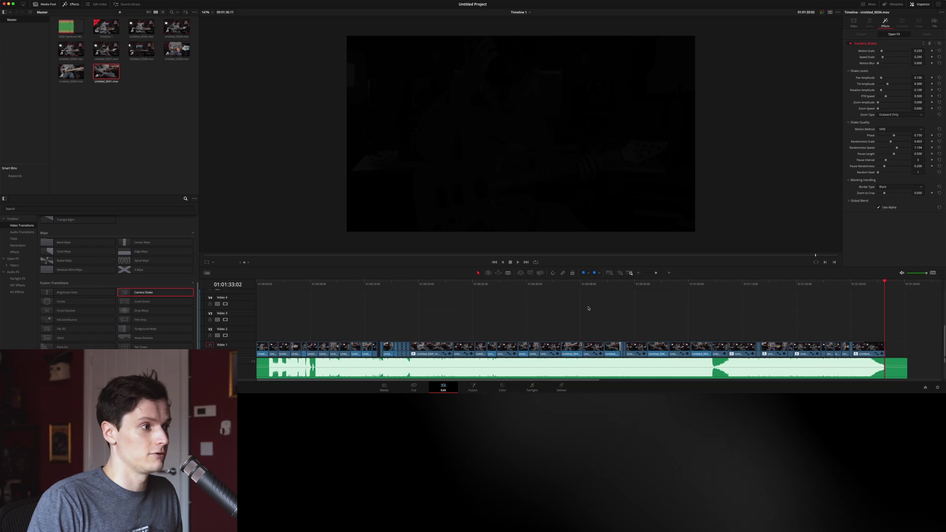
left_click(266, 283)
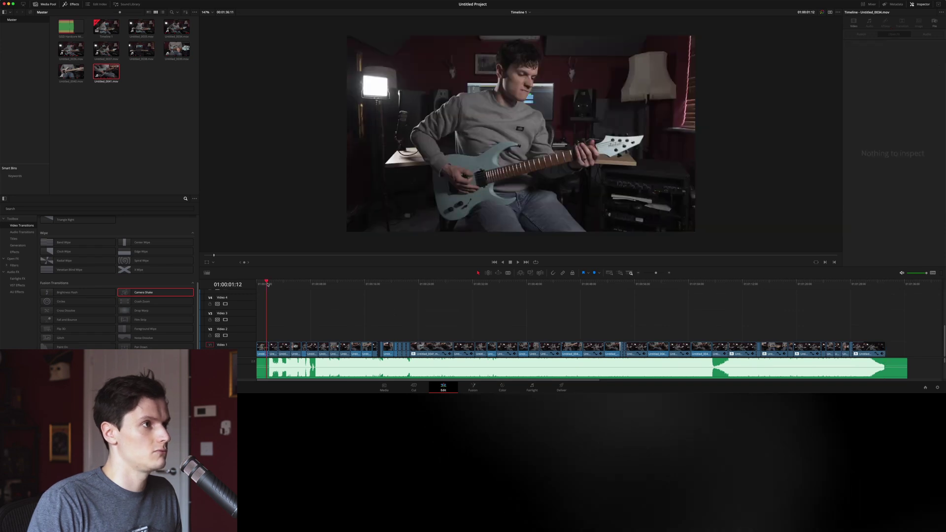
left_click_drag(268, 285, 232, 285)
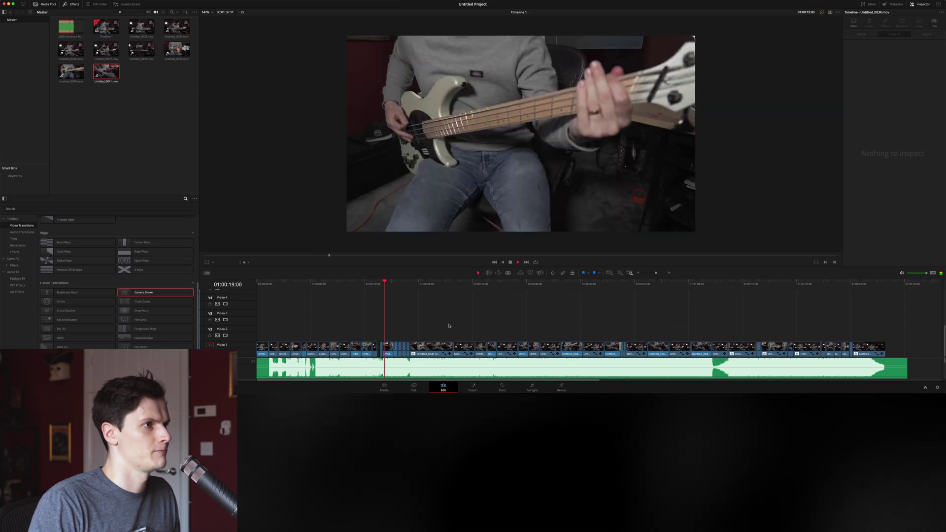
key("super+equal")
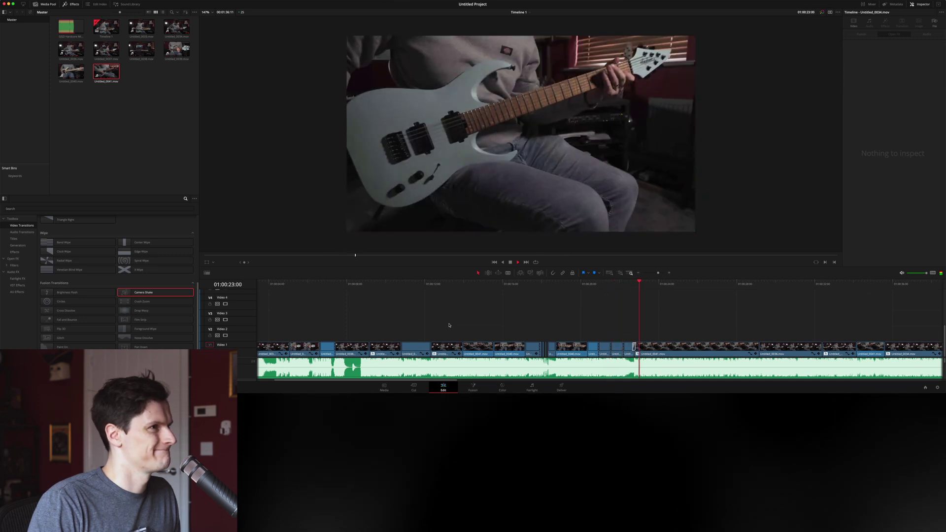
key("super+minus")
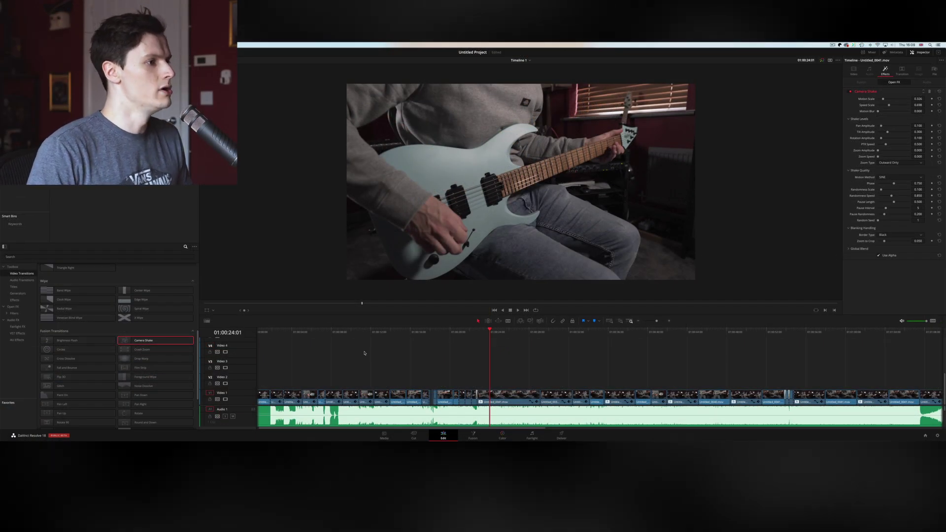
- Open the clip at 01:00:24:01 on the Color page and align its node between the graph's input and output
left_click(490, 433)
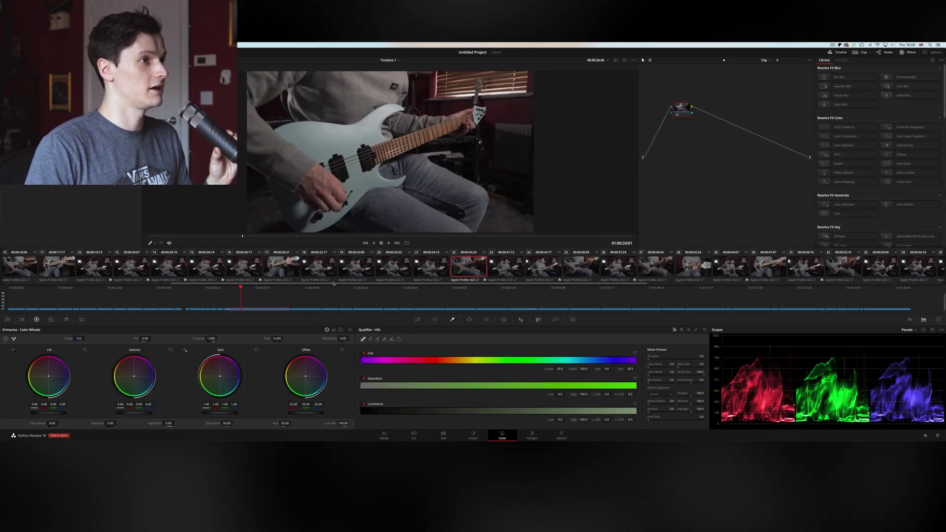
left_click_drag(681, 116, 678, 166)
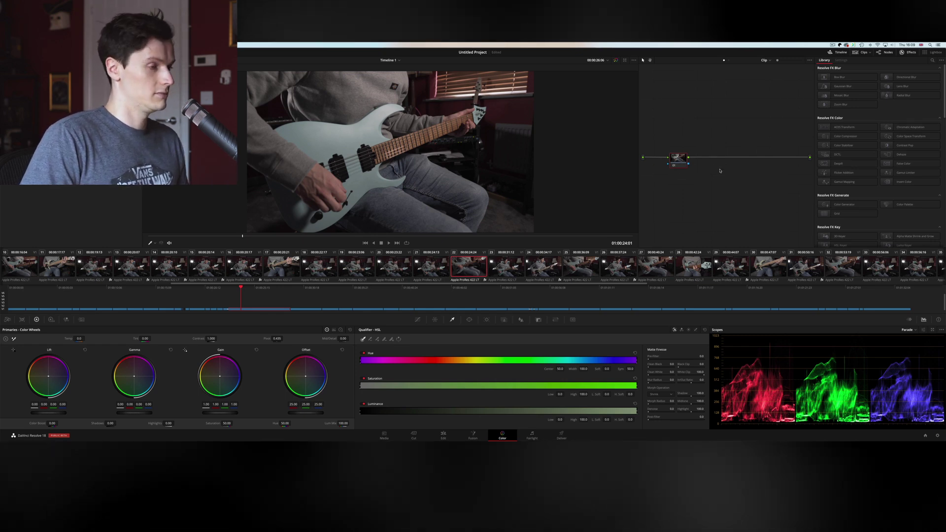
- Try adding two serial nodes after the first node, undo both, and shift the remaining node closer to the graph input
key("alt+s")
key("alt+s")
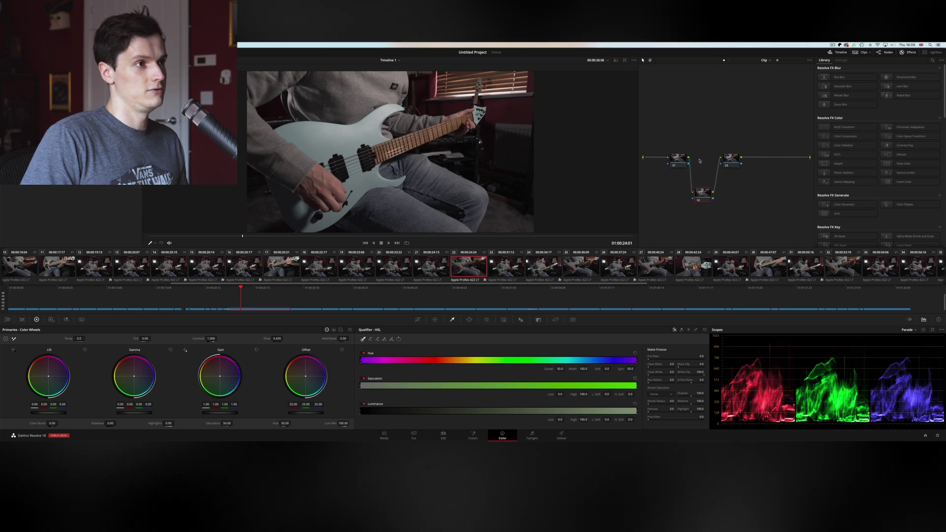
key("super+z")
key("super+z")
left_click_drag(679, 162, 667, 162)
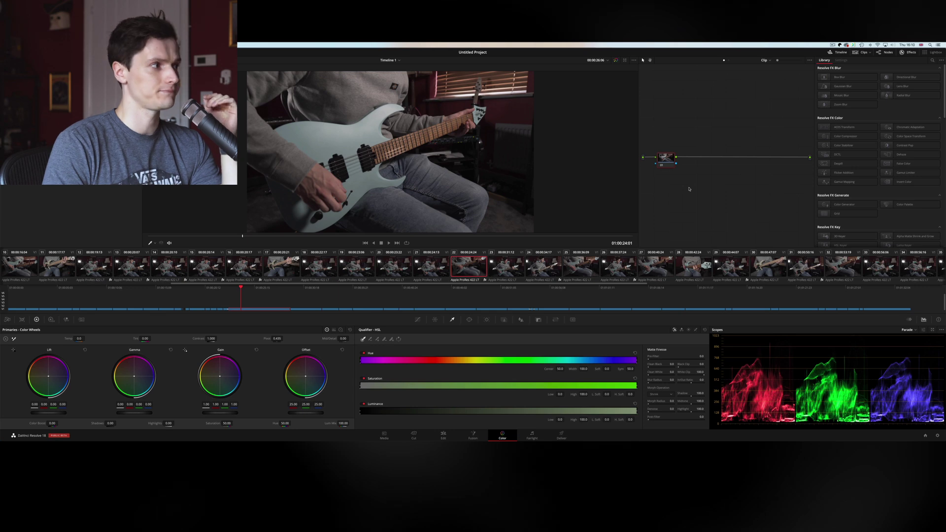
- Compare the colours of the opening clips 01 to 05, especially guitar clip 03 against bass clip 05
left_click(20, 291)
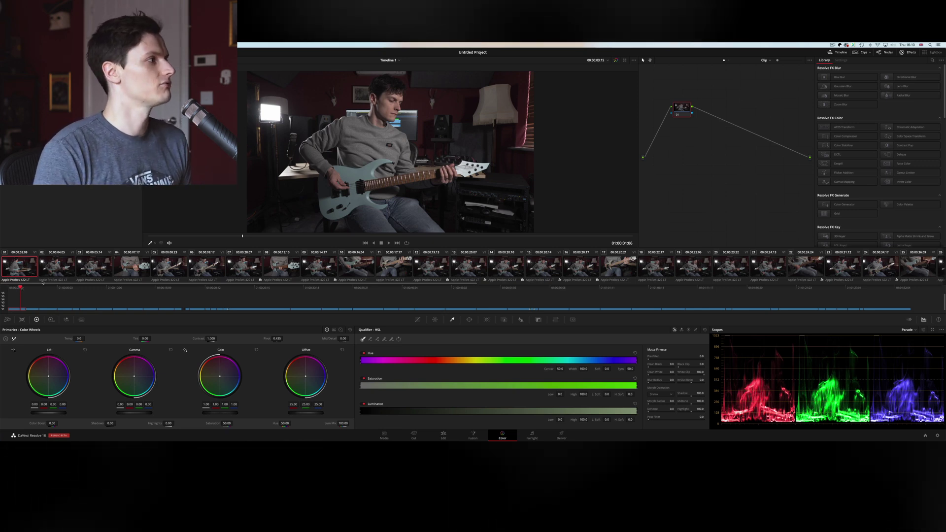
left_click(58, 271)
left_click(81, 272)
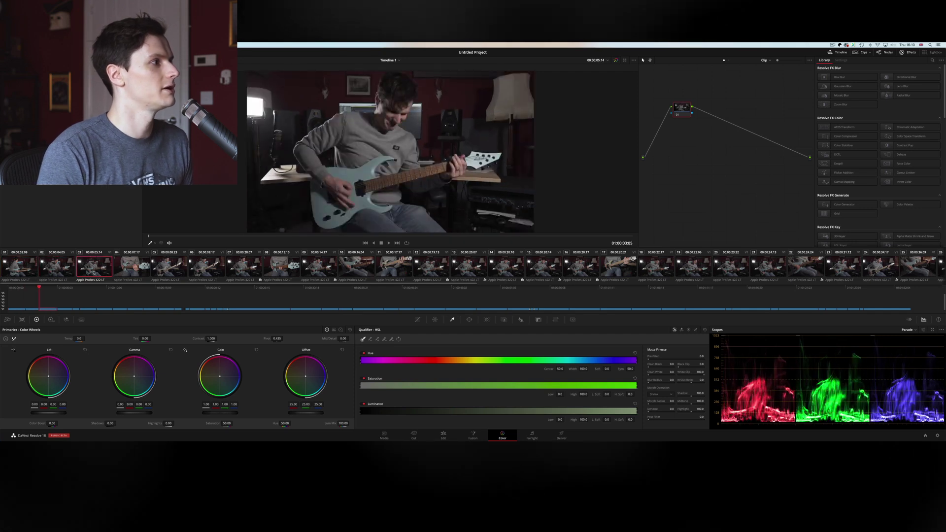
left_click(117, 273)
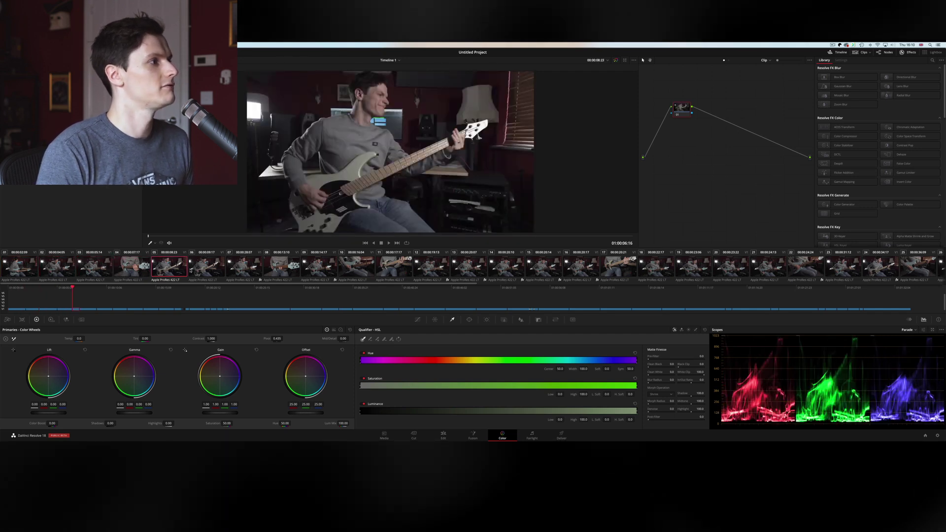
left_click(183, 270)
left_click(95, 266)
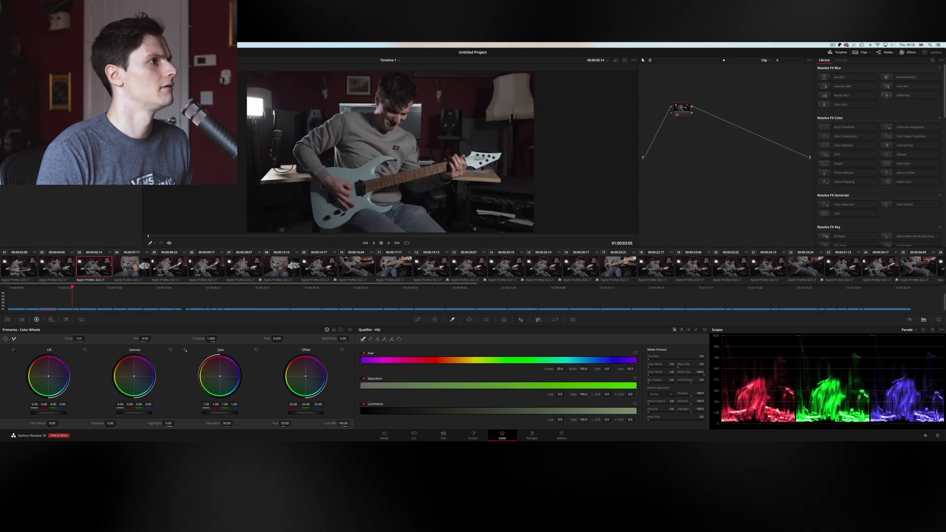
key("Down")
key("Down")
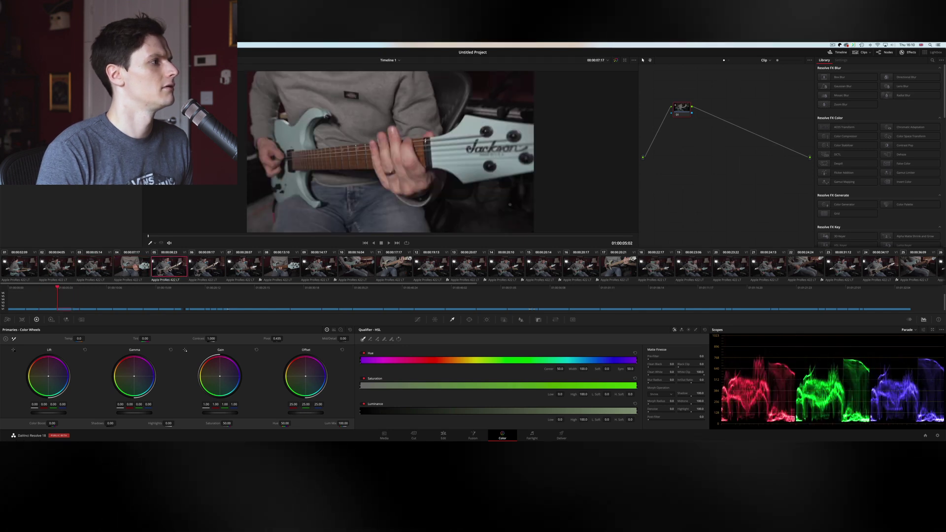
left_click(97, 269)
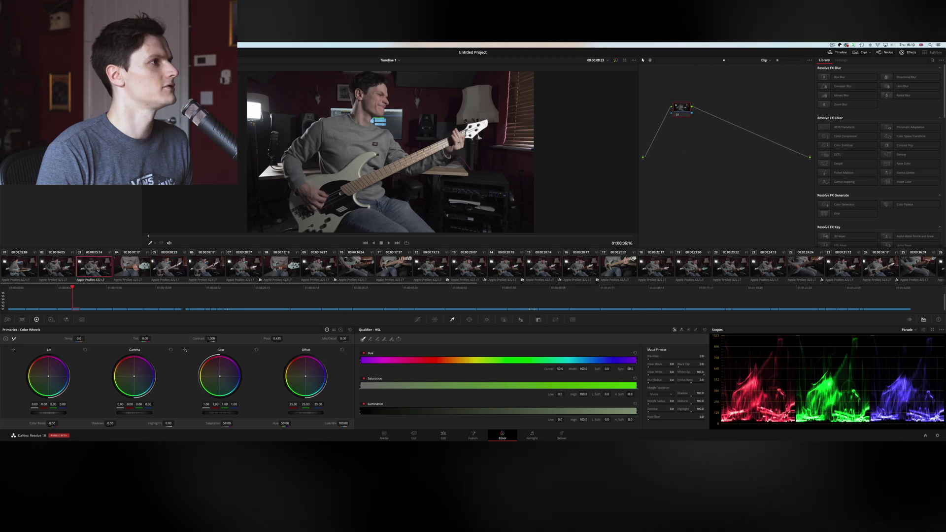
left_click(153, 273)
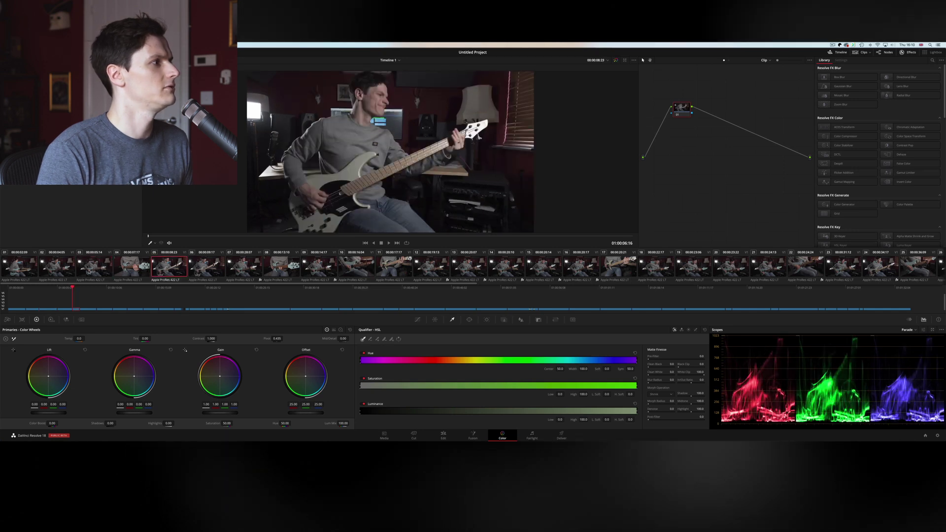
left_click(89, 271)
left_click(171, 270)
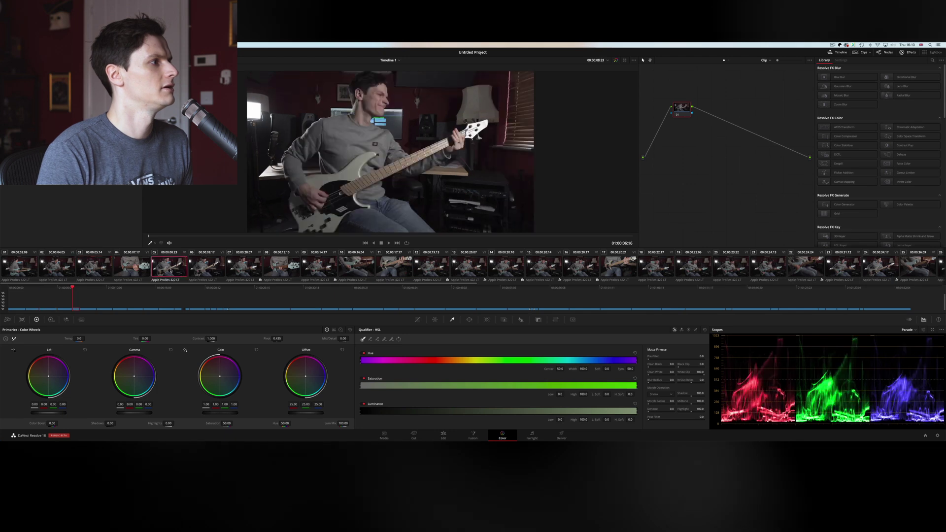
left_click(384, 104)
left_click(386, 111)
key("ctrl+z")
key("ctrl+z")
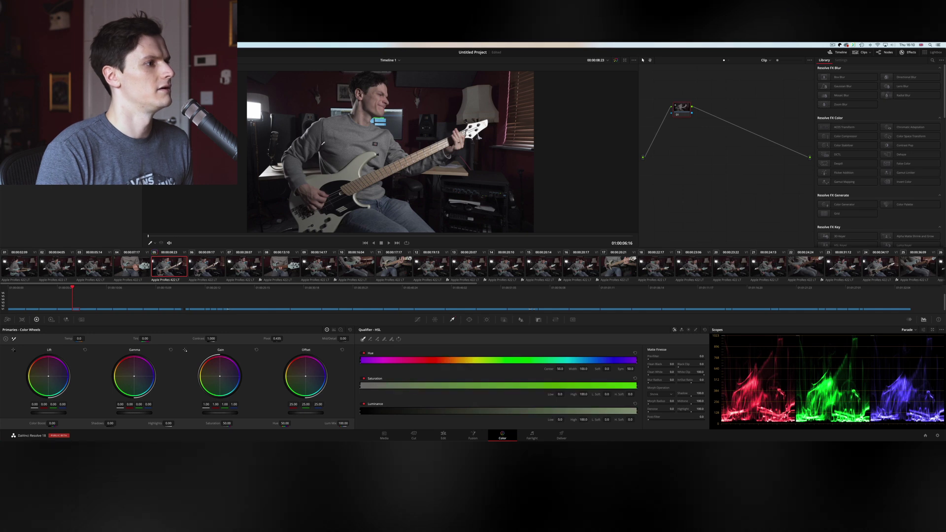
- Warm the colour temperature of bass clip 05 and compare it against guitar clip 03
left_click_drag(79, 338, 104, 338)
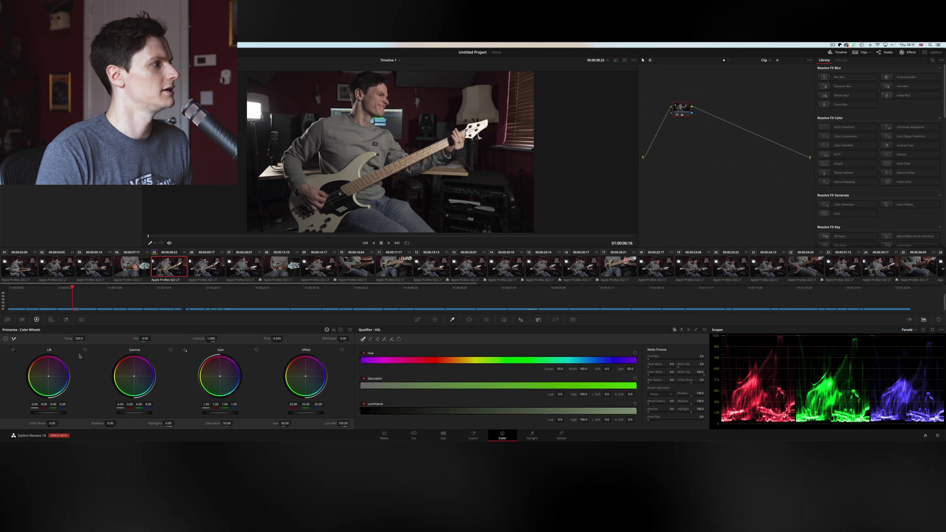
left_click(48, 309)
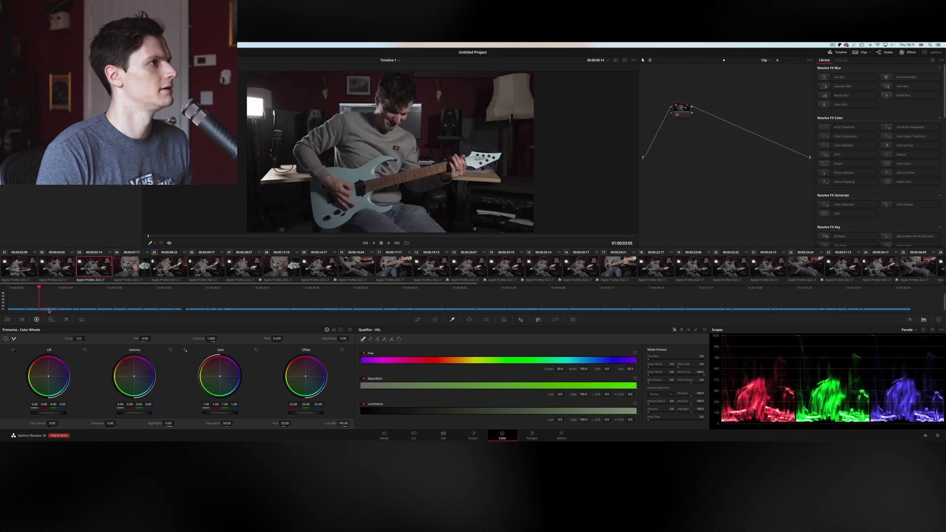
left_click(75, 310)
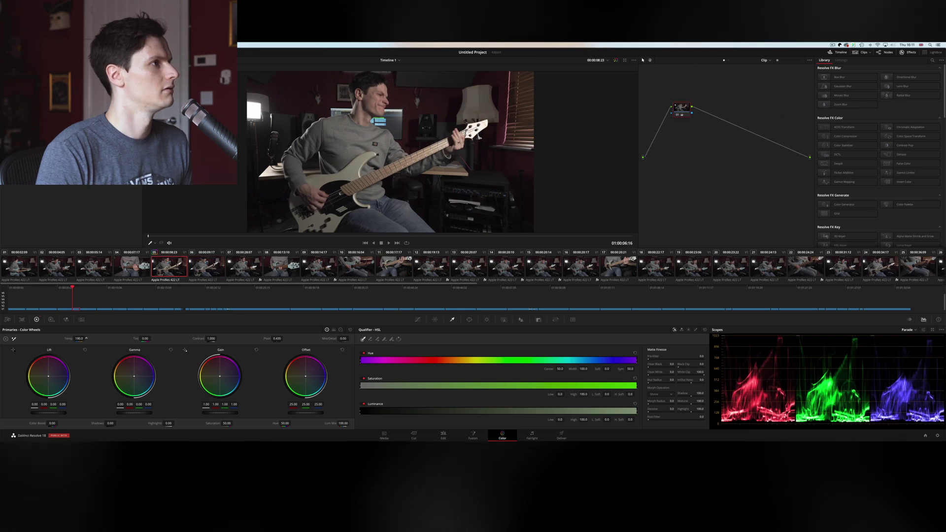
- Set the colour temperature of bass clip 06 to 210
left_click(89, 310)
left_click(79, 338)
type("210")
key("Return")
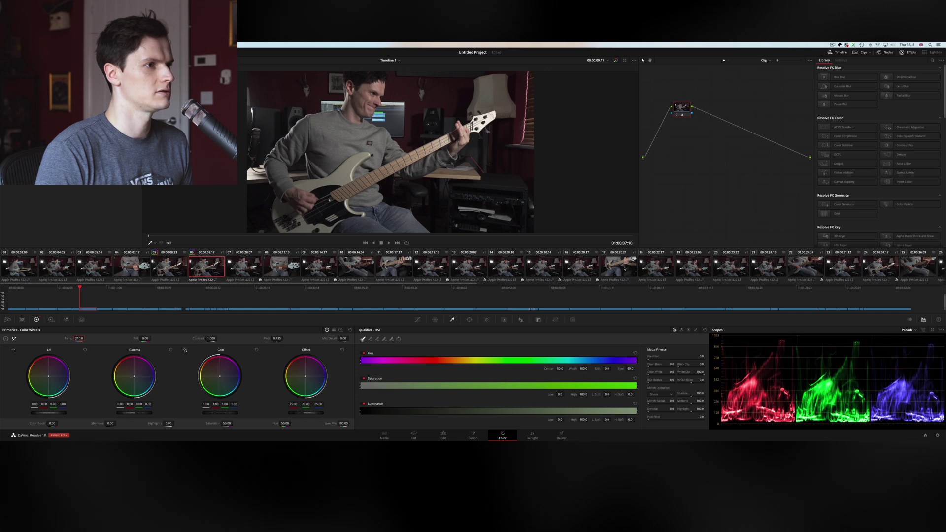
- Set the colour temperature of the bass clip 24, at 01:00:32:10, to 210
scroll(608, 267, "right", 10)
left_click(646, 268)
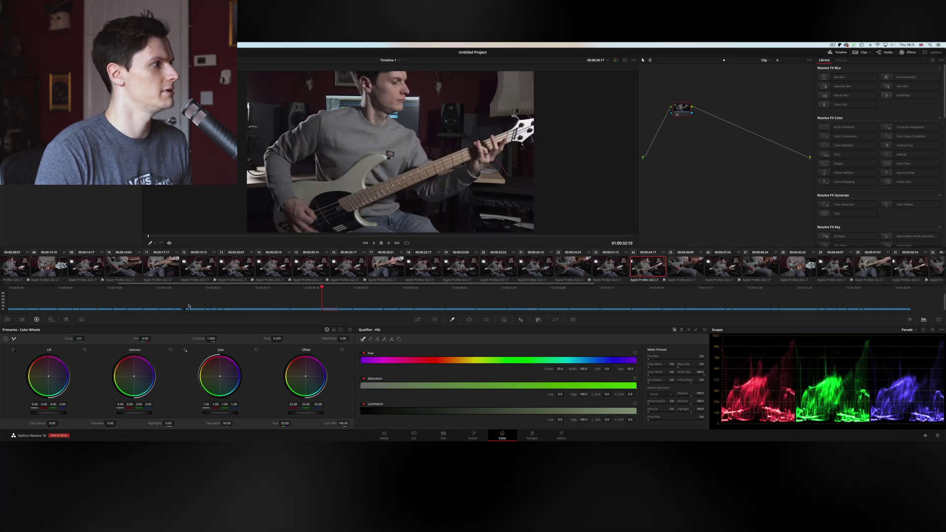
double_click(79, 339)
type("210")
key("Return")
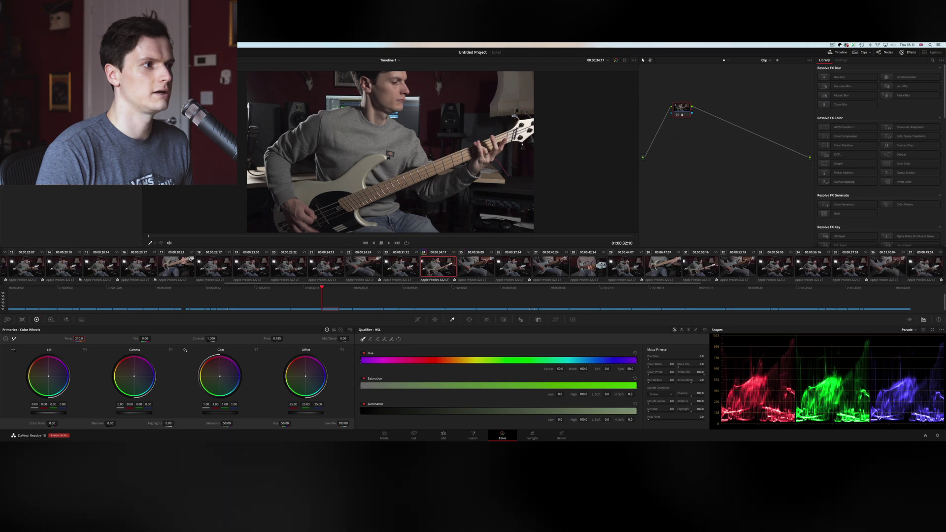
- Browse the remaining timeline clips, including guitar clips 26, 30 and 23, for further colour mismatches
left_click(519, 265)
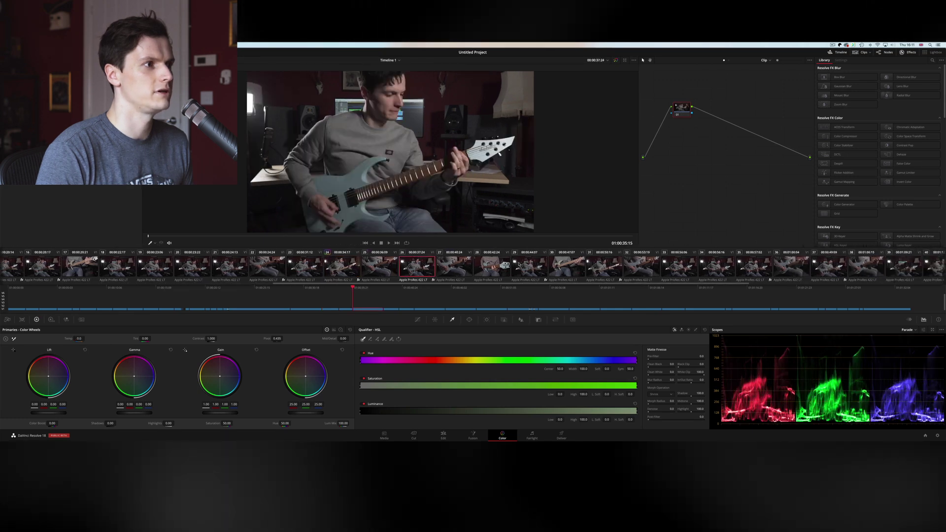
scroll(478, 269, "down", 5)
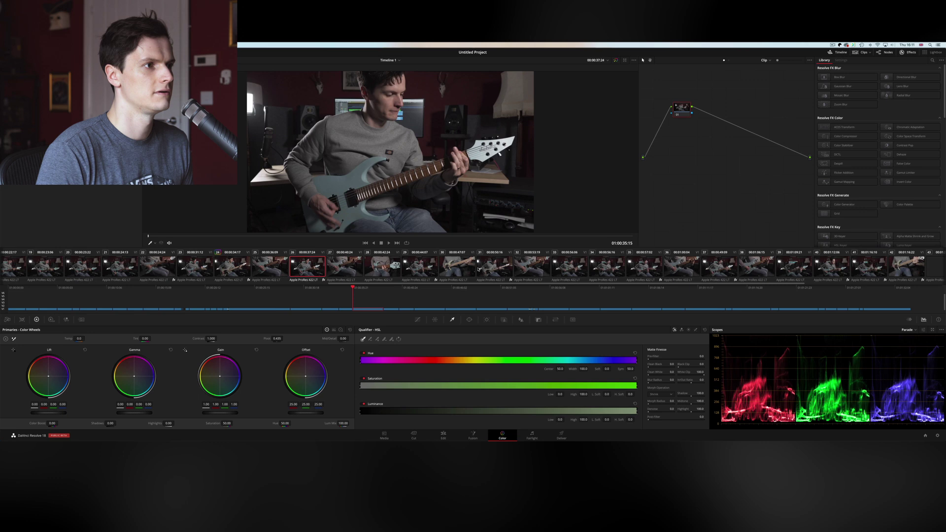
scroll(478, 269, "down", 3)
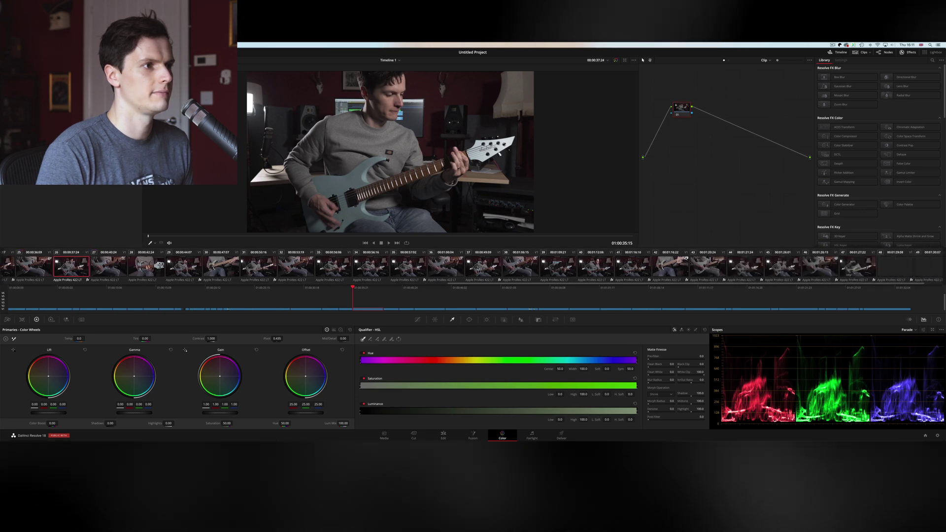
scroll(478, 269, "down", 2)
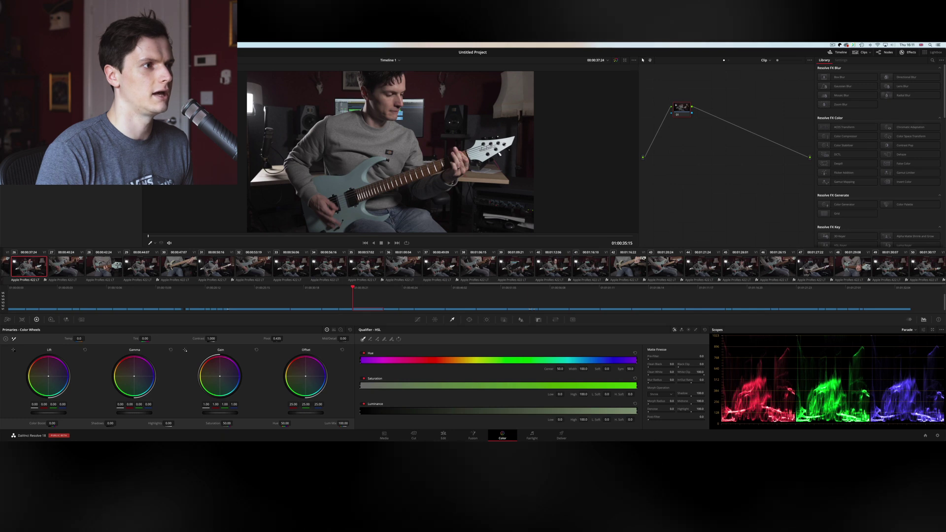
scroll(478, 265, "up", 20)
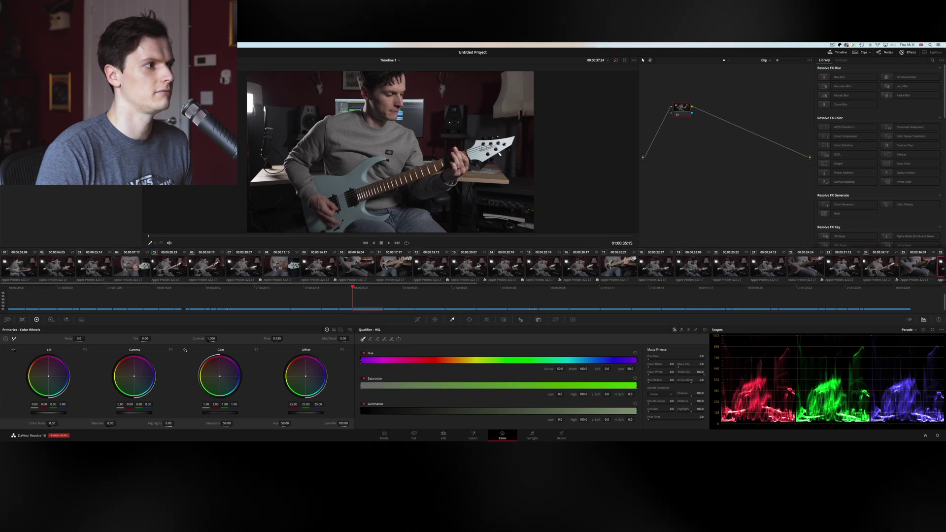
left_click(461, 298)
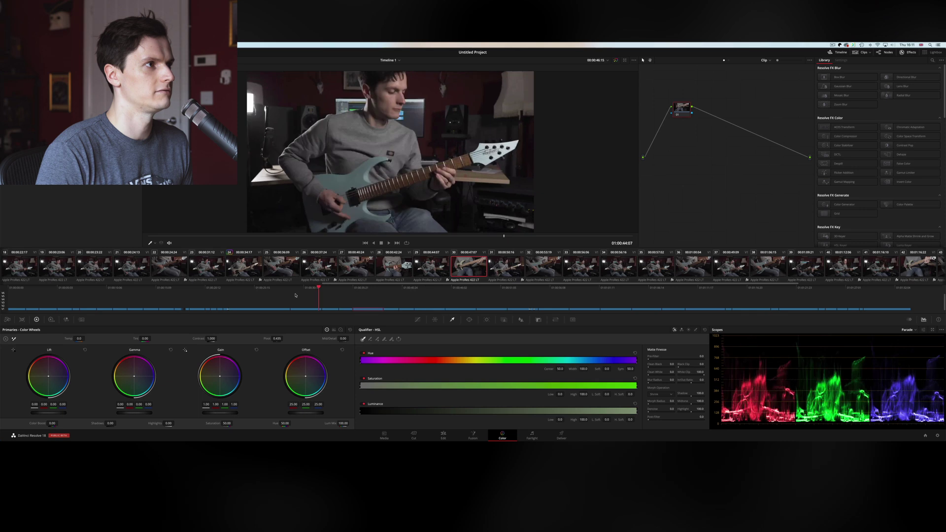
left_click(295, 295)
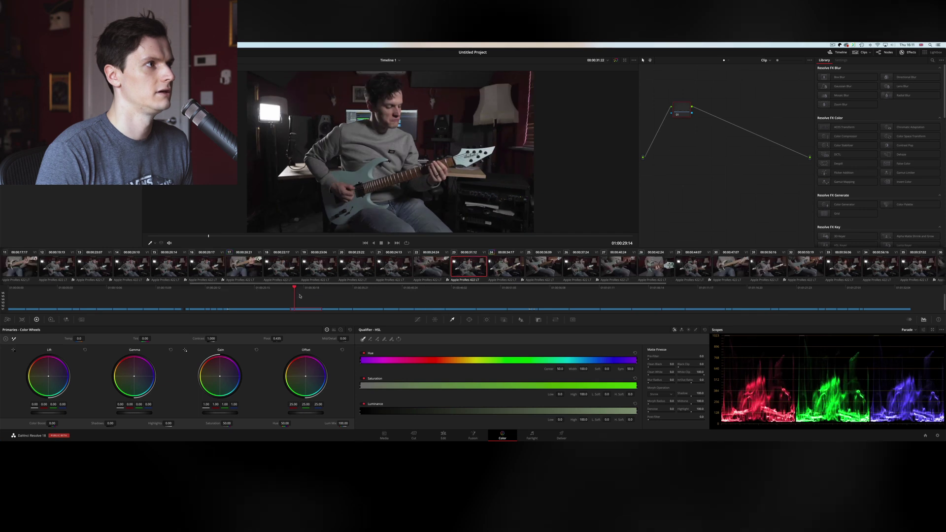
- On the Edit page, place an Adjustment Clip on Video 2 spanning the whole edit and select it
left_click(442, 435)
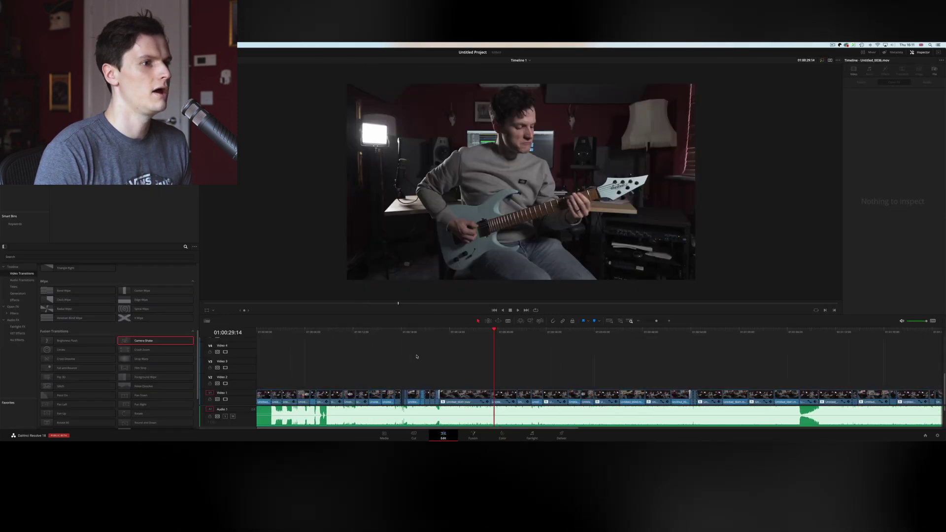
scroll(416, 356, "down", 3)
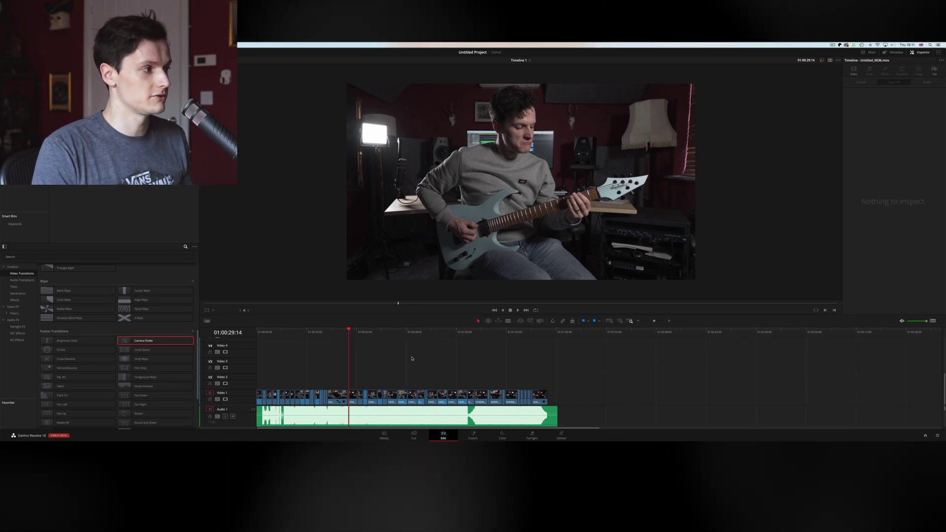
scroll(95, 290, "up", 5)
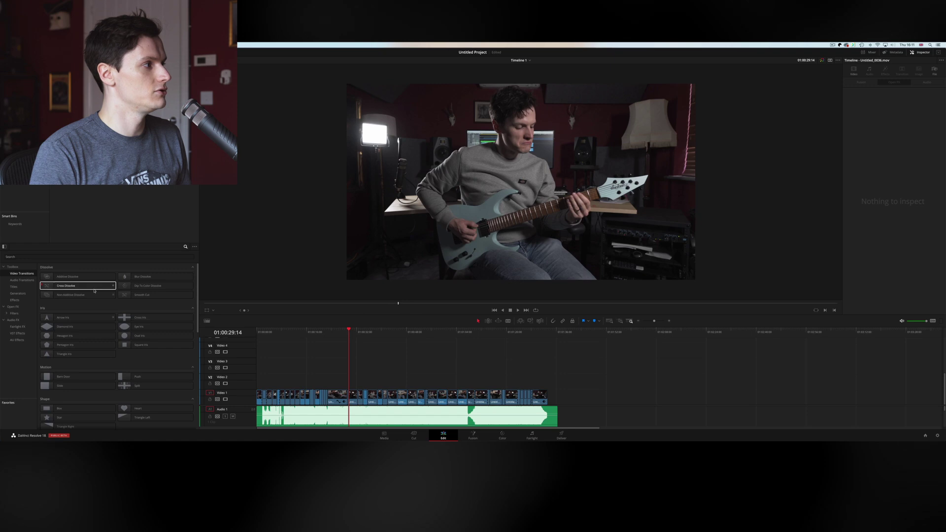
left_click(10, 314)
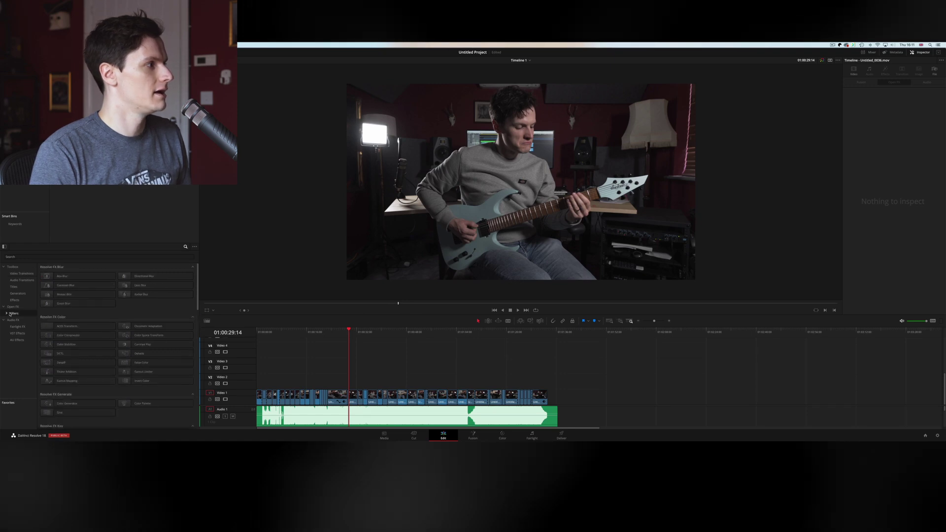
left_click(24, 300)
left_click_drag(66, 276, 557, 397)
left_click(384, 380)
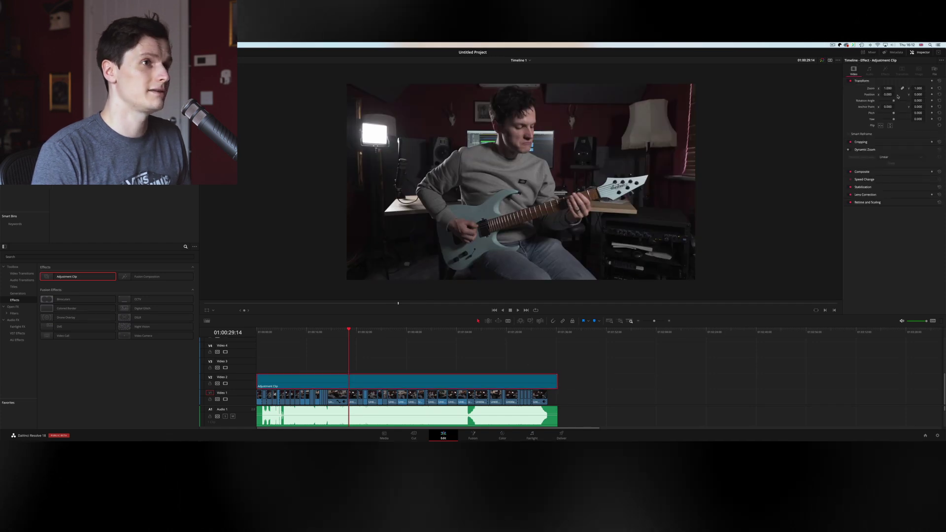
- Try zooming the adjustment clip to about 2.17, check its effect on the footage below, and reset the zoom
left_click_drag(890, 88, 895, 89)
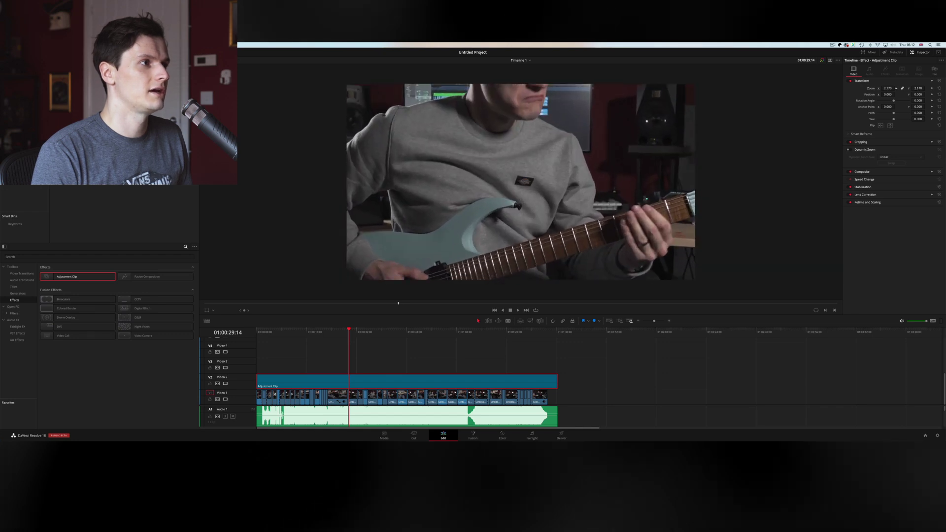
left_click(352, 401)
key("Down")
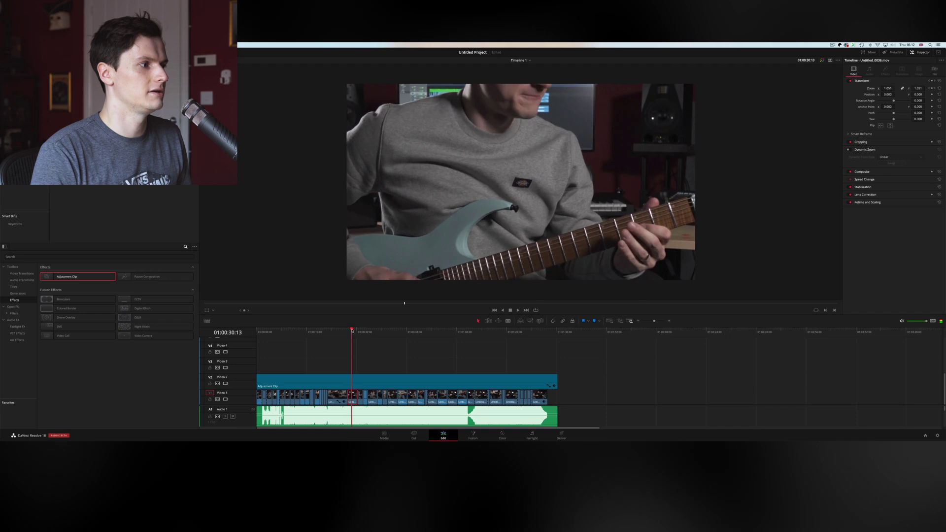
left_click(225, 384)
left_click(225, 384)
left_click(297, 382)
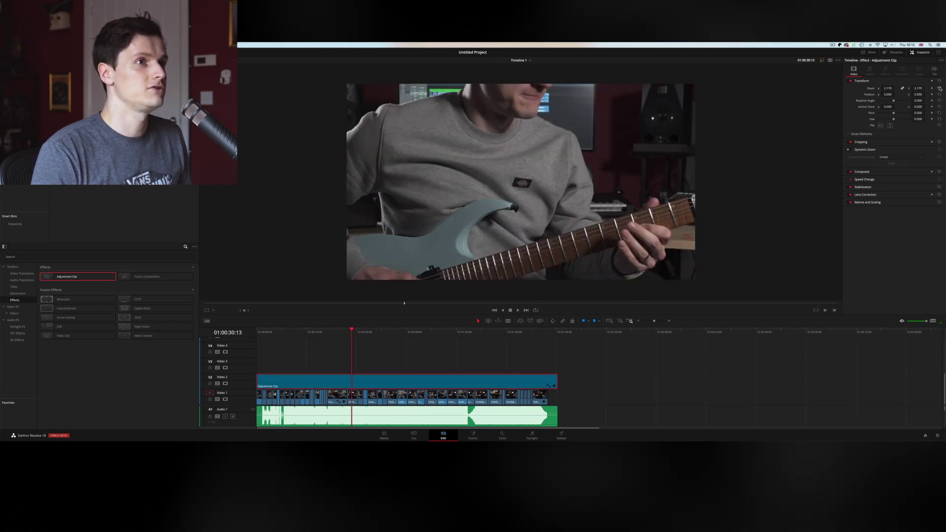
left_click(939, 88)
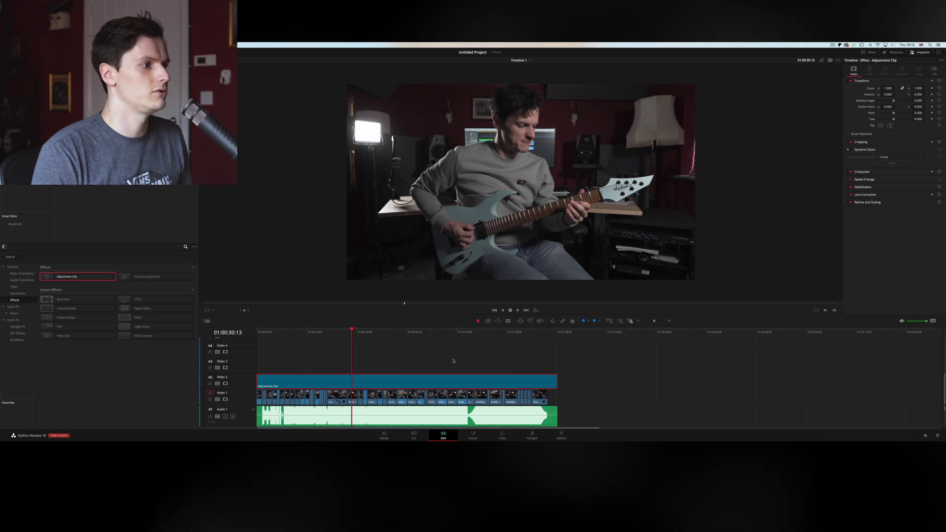
- On the Color page, try a Color Boost of 100 on the adjustment clip, check several shots, and restore it to 0
left_click(502, 435)
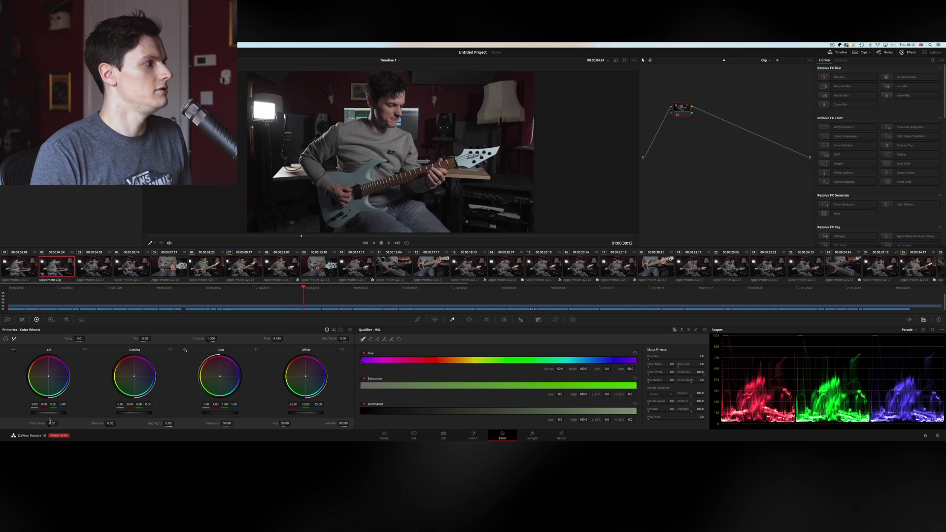
left_click_drag(52, 423, 60, 423)
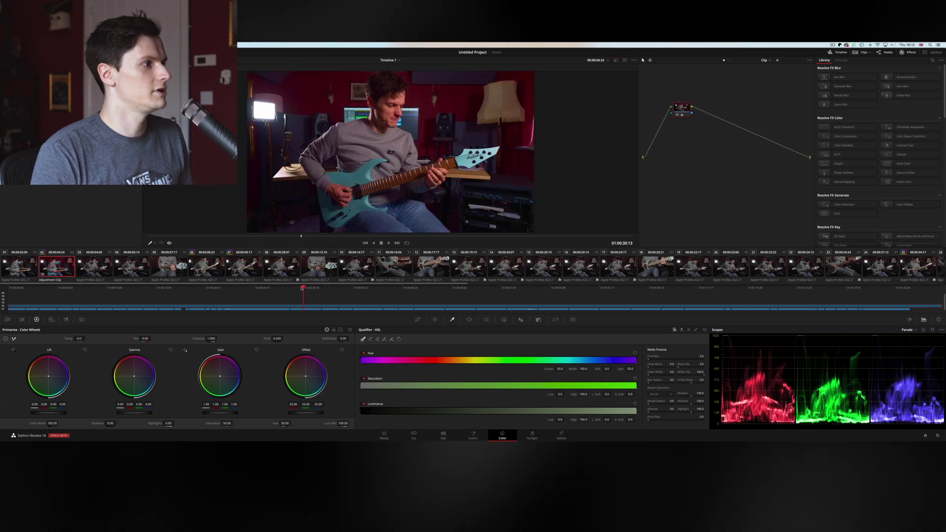
left_click(228, 295)
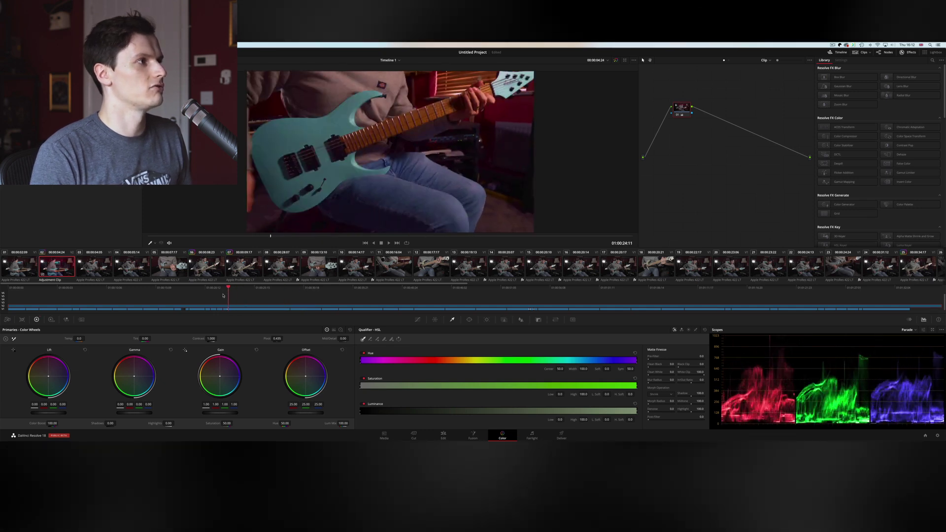
left_click(400, 298)
left_click_drag(400, 288, 294, 294)
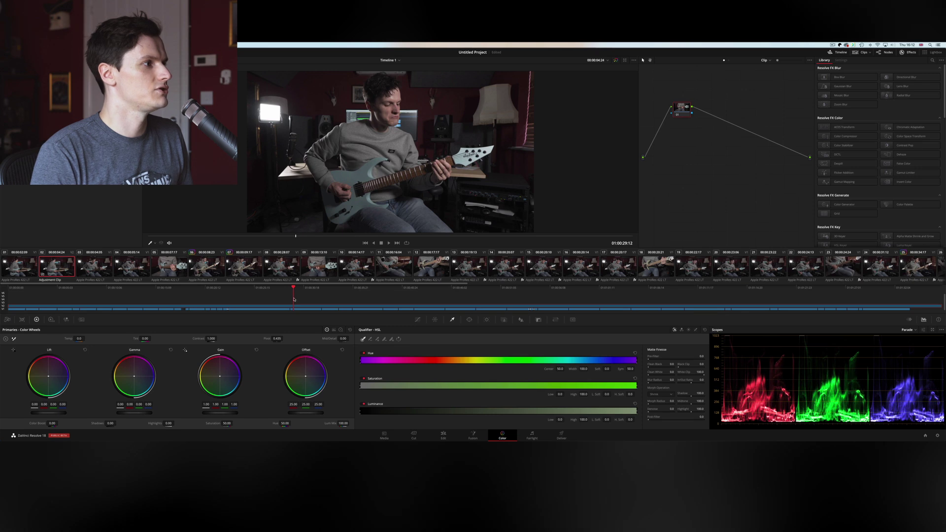
left_click_drag(295, 294, 300, 291)
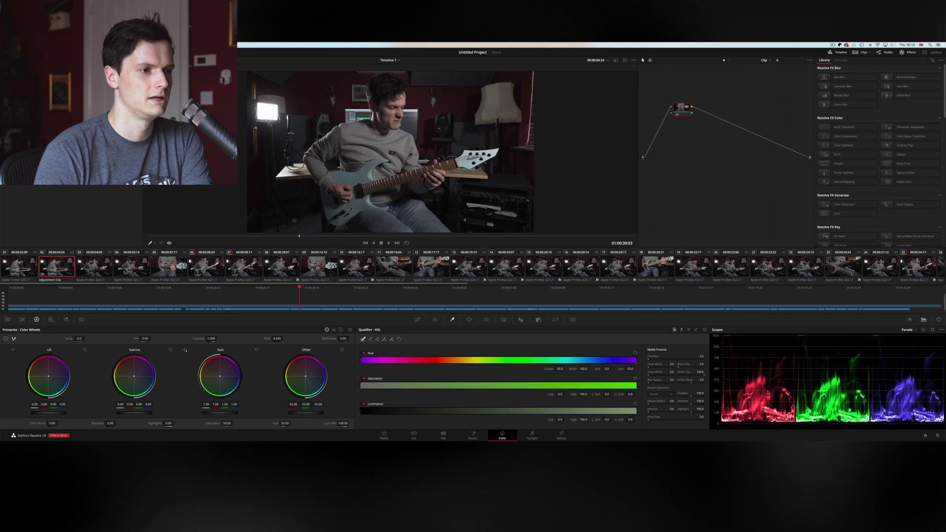
- Move the adjustment clip's node to the start of the node graph and add four serial nodes after it
left_click_drag(679, 108, 661, 163)
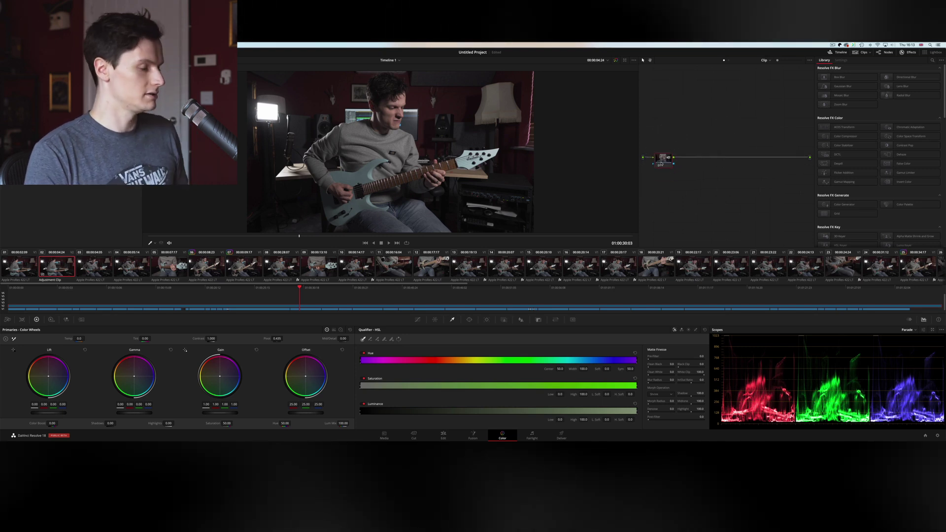
key("alt+s")
key("alt+s")
key("alt+s")
key("alt+s")
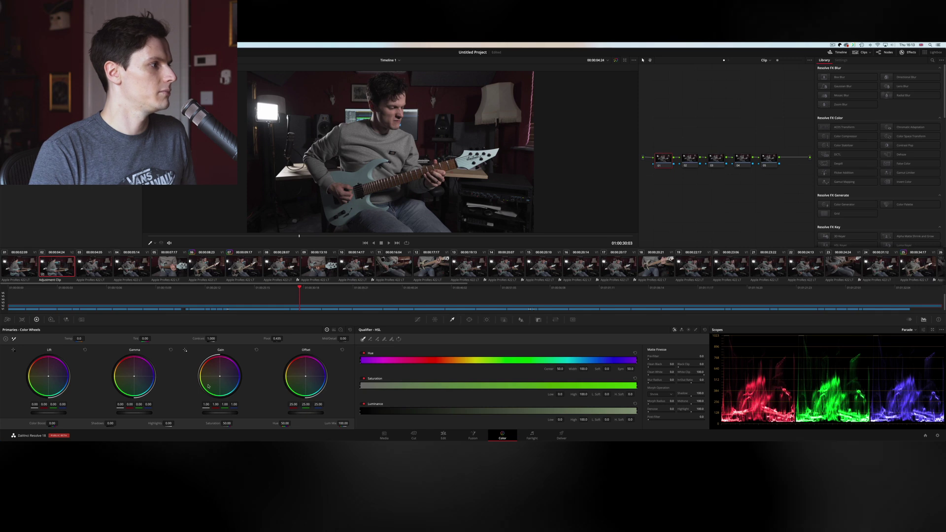
- Try warmer gain colour balances on the first node, compare them with the neutral image, and reset the gain
left_click_drag(208, 387, 206, 384)
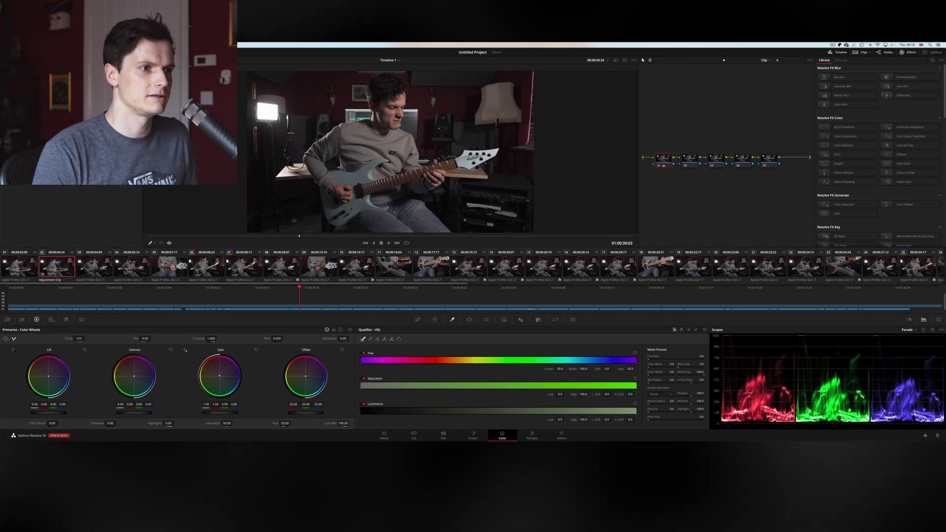
left_click_drag(220, 376, 220, 377)
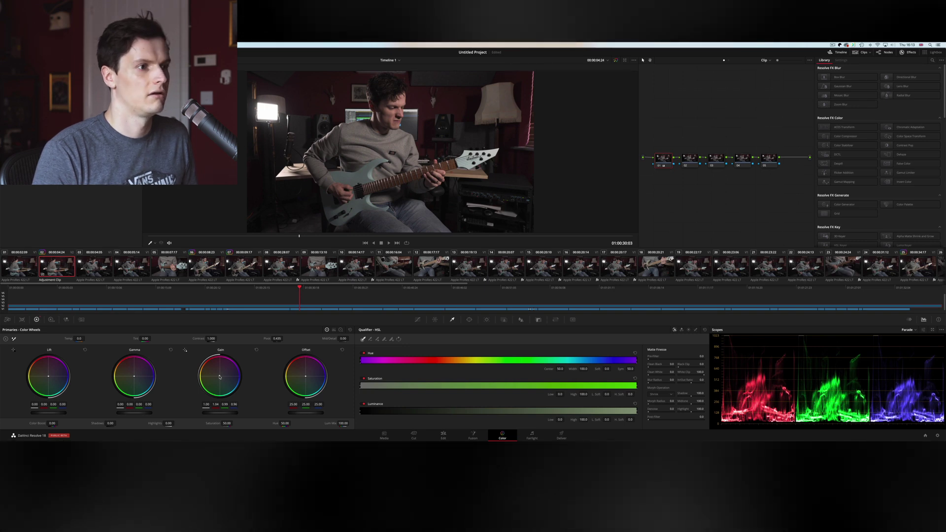
double_click(220, 377)
key("super+z")
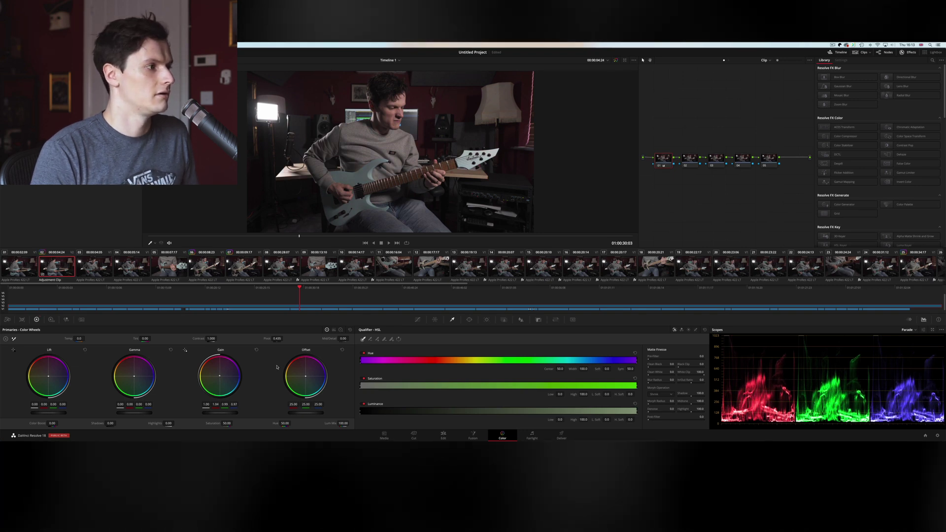
double_click(228, 387)
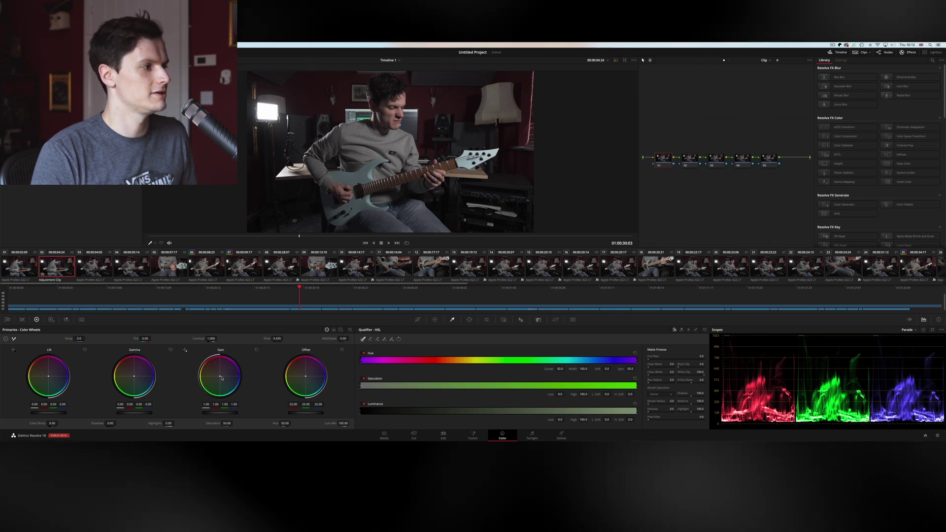
- Balance the first node with warmer gain and slightly bluer gamma, and label the node
left_click_drag(221, 378, 218, 374)
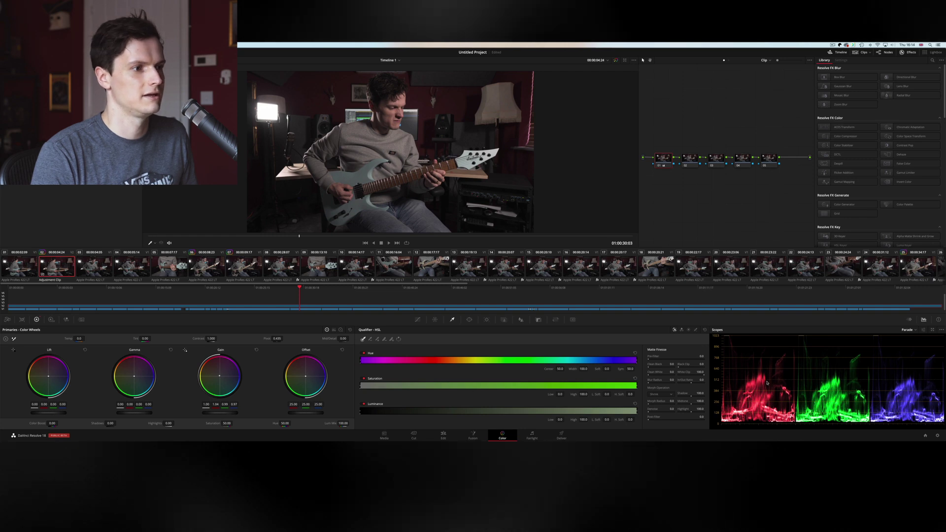
left_click_drag(141, 387, 145, 386)
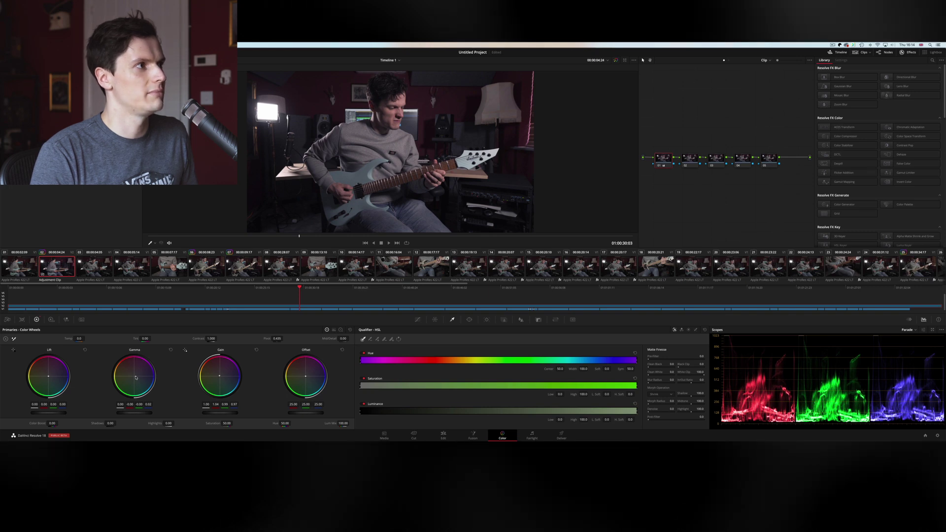
right_click(657, 159)
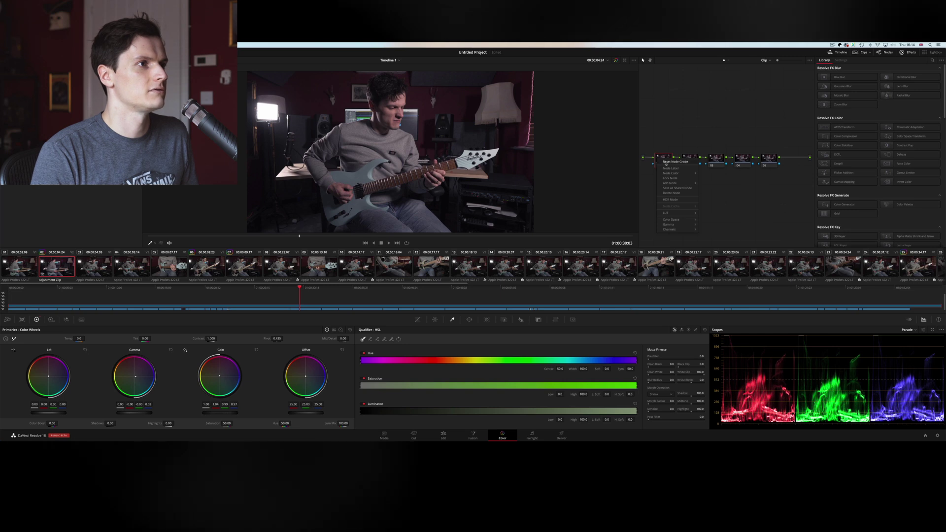
left_click(665, 163)
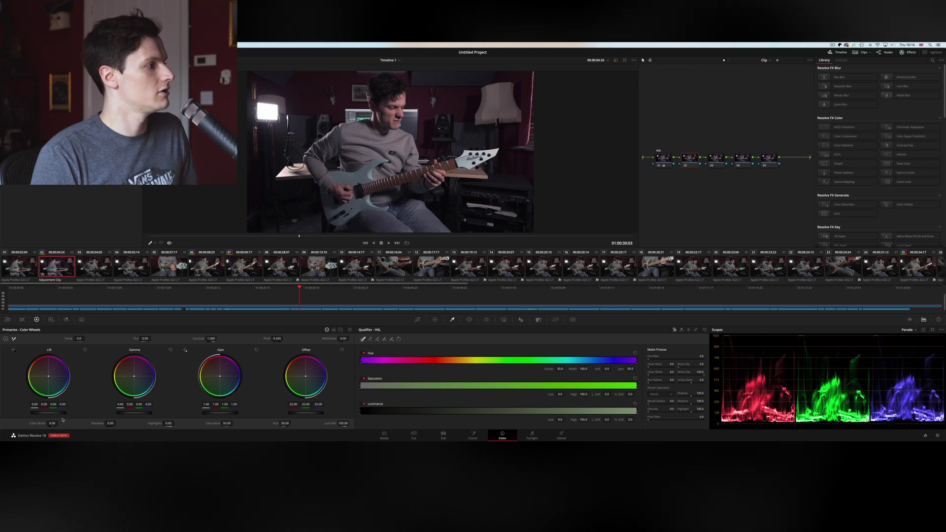
- On the second node, lower the master lift to -0.01 and adjust the master gain using the parade scope
left_click_drag(48, 412, 81, 414)
left_click_drag(223, 418, 201, 413)
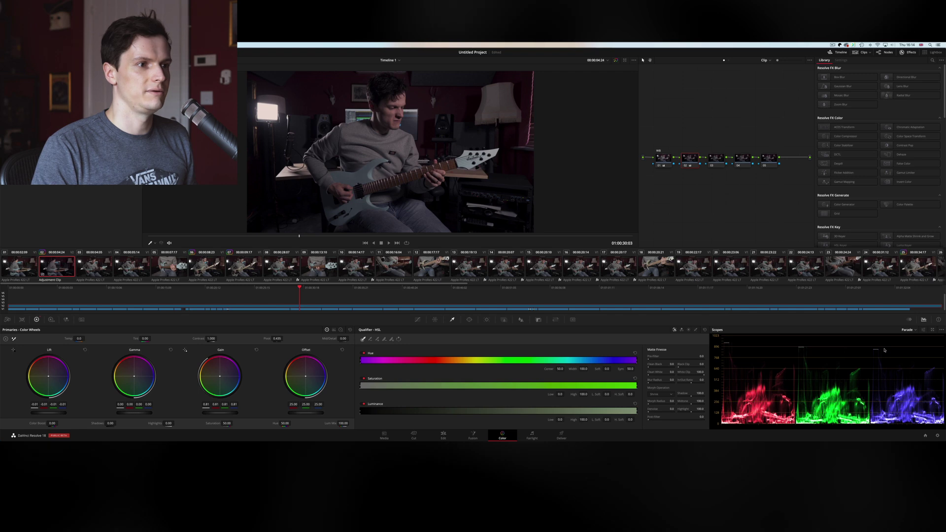
left_click_drag(220, 413, 240, 413)
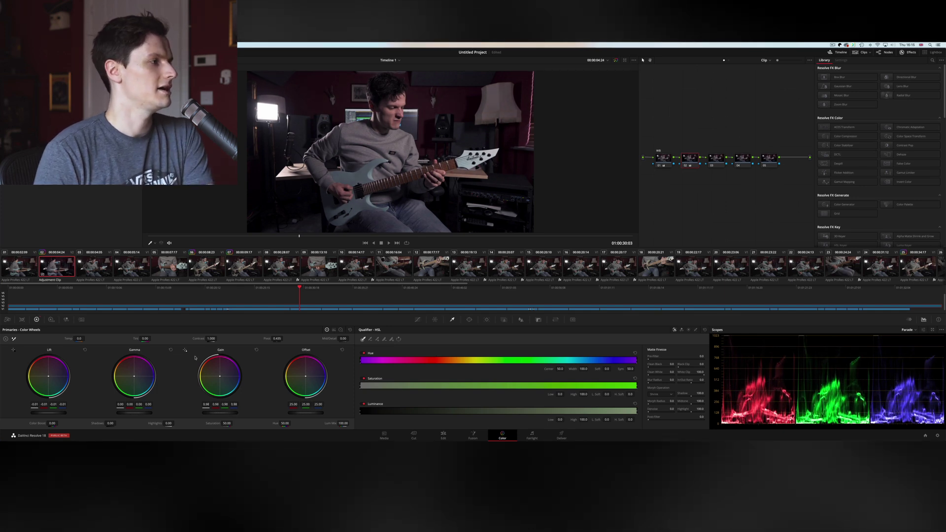
- Raise the second node's contrast to 1.080 and cool its colour temperature
left_click_drag(211, 338, 218, 338)
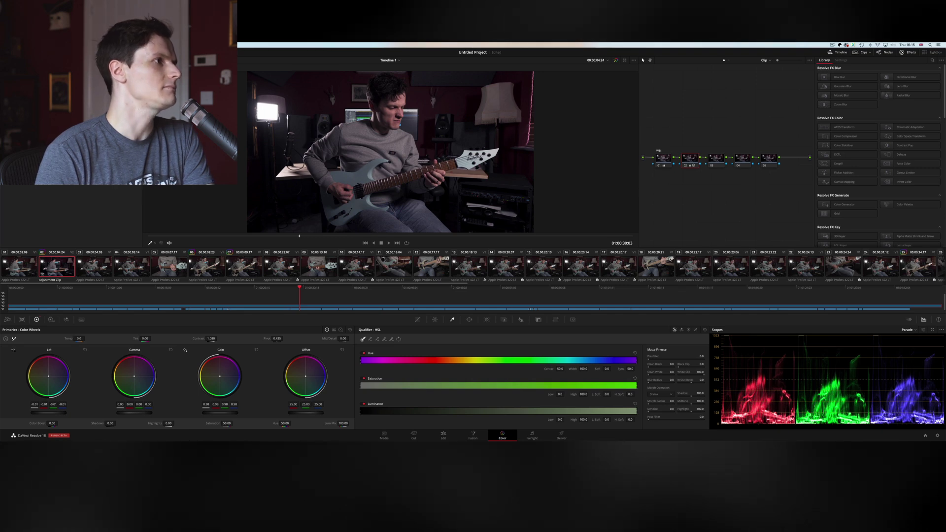
left_click_drag(79, 338, 65, 338)
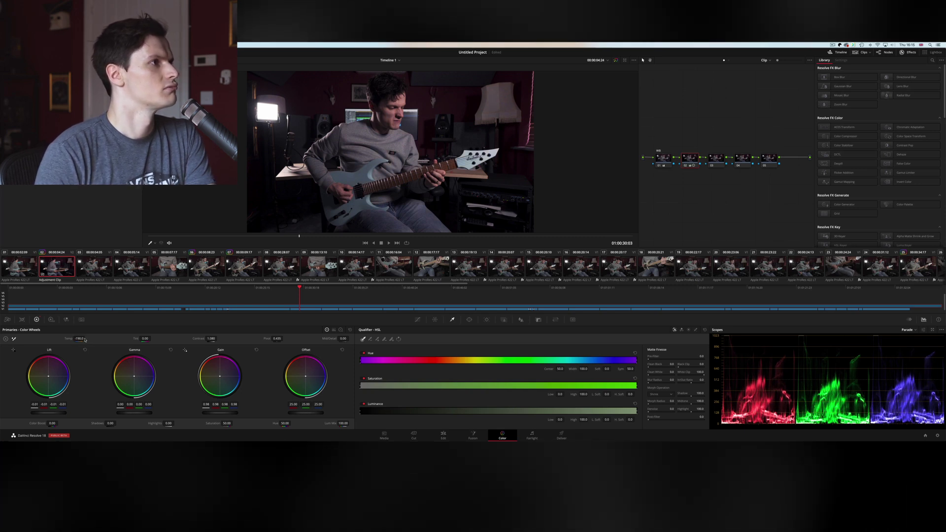
- Set the second node's colour temperature to -70.0, try a red-tinted lift balance, and reset the lift
left_click_drag(78, 339, 86, 338)
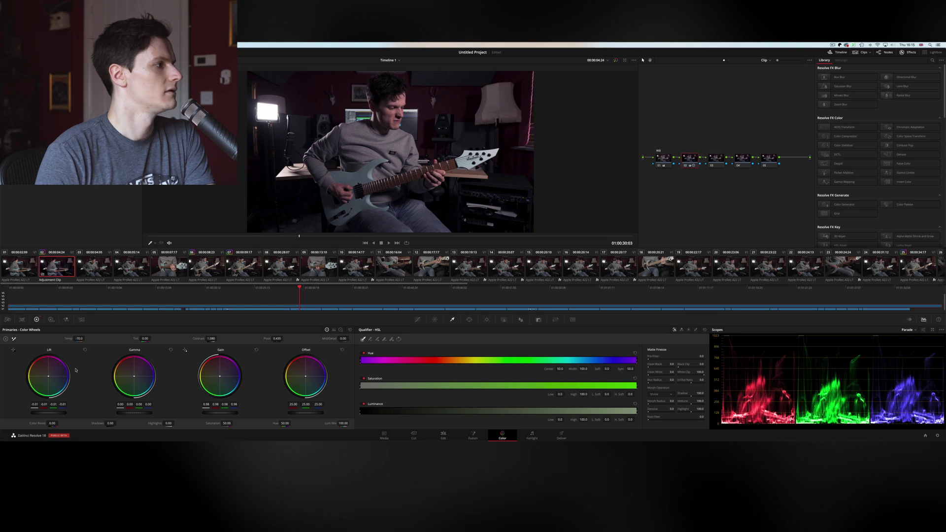
left_click_drag(48, 375, 48, 376)
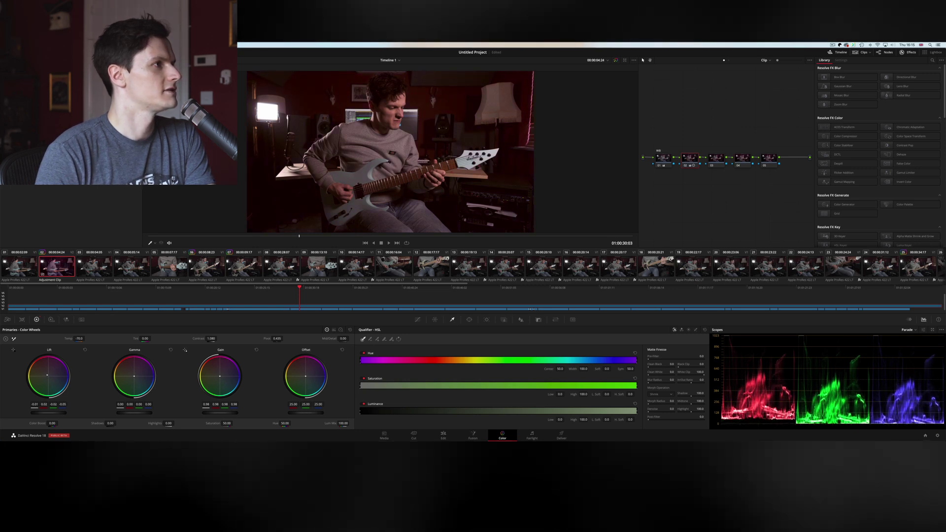
double_click(48, 376)
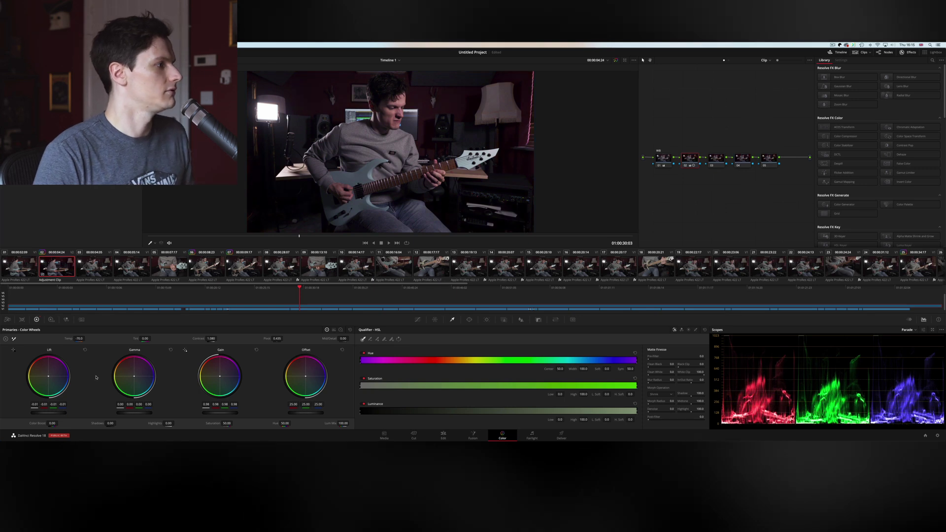
- Adjust the second node's shadows, raise its highlights, and play the graded footage full screen to check the look
left_click_drag(111, 426, 104, 426)
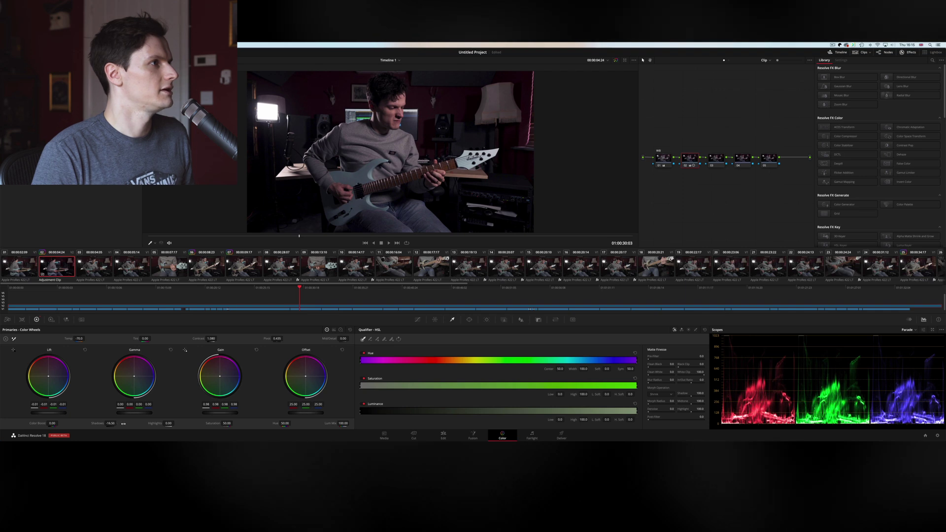
left_click_drag(168, 423, 171, 423)
key("super+f")
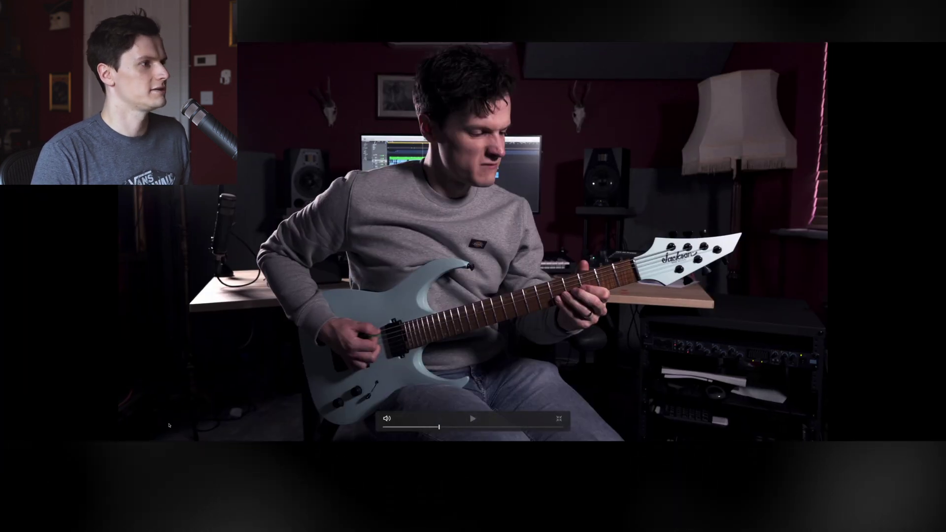
key("space")
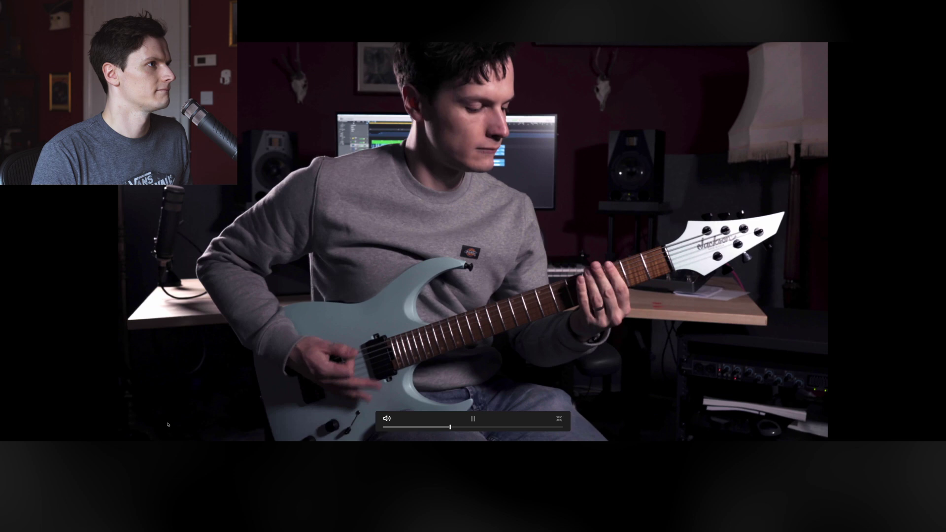
key("Escape")
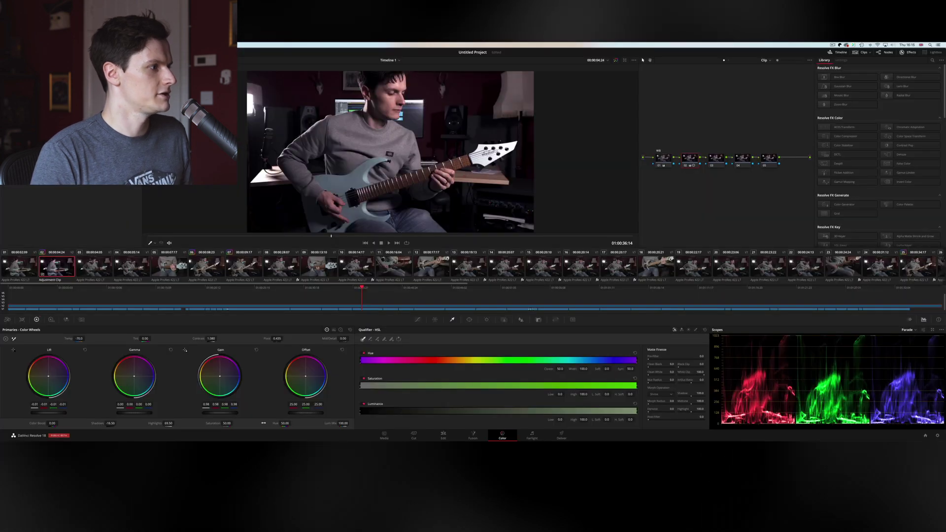
- Increase the second node's saturation, cool its colour temperature further, and check the image full screen
left_click_drag(222, 420, 234, 423)
key("super+f")
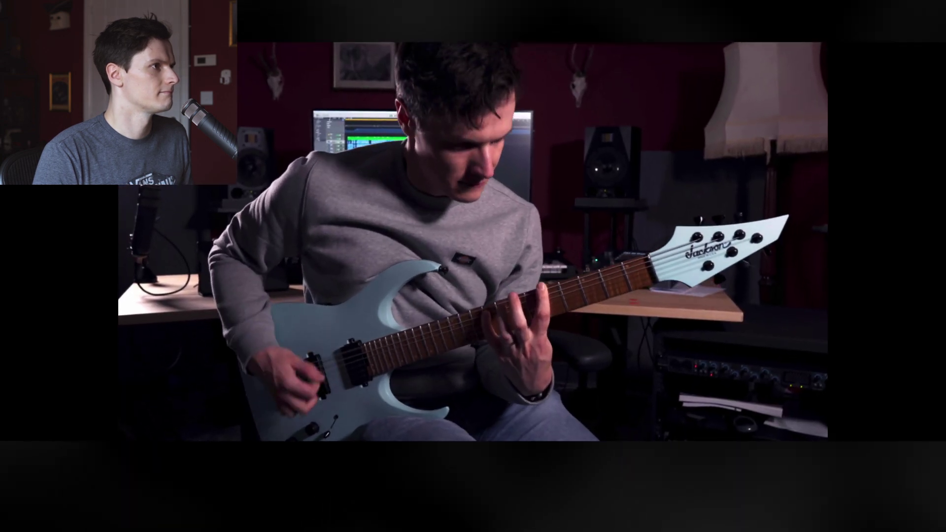
key("Escape")
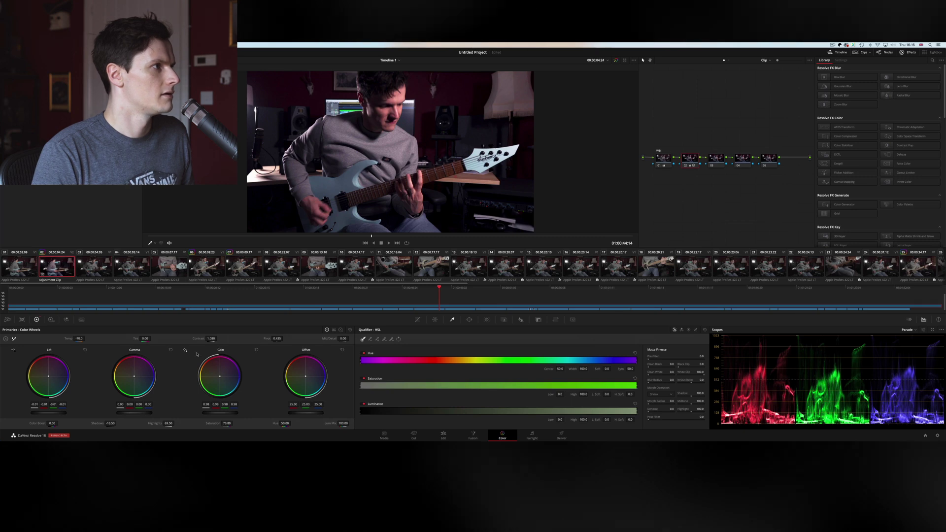
left_click_drag(81, 338, 86, 338)
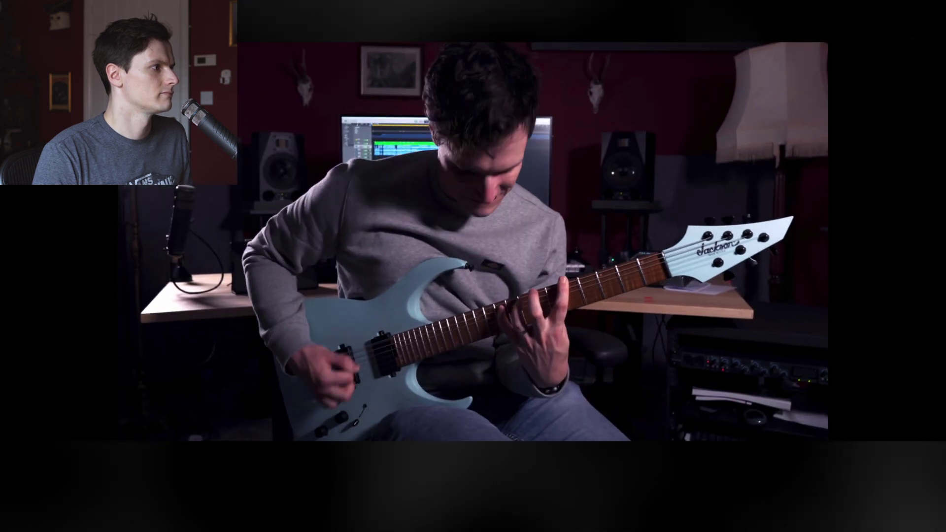
key("Escape")
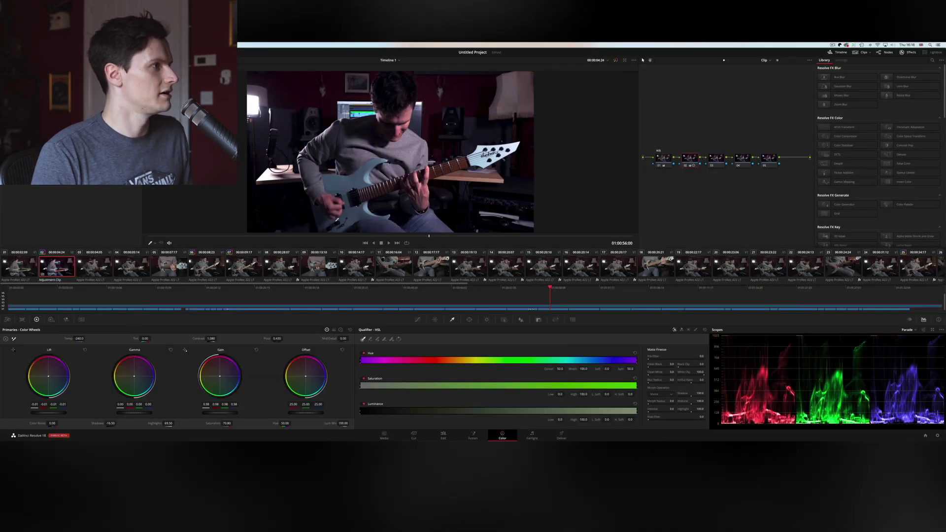
- Raise the second node's shadows to recover dark detail and review the result in full-screen playback
key("super+f")
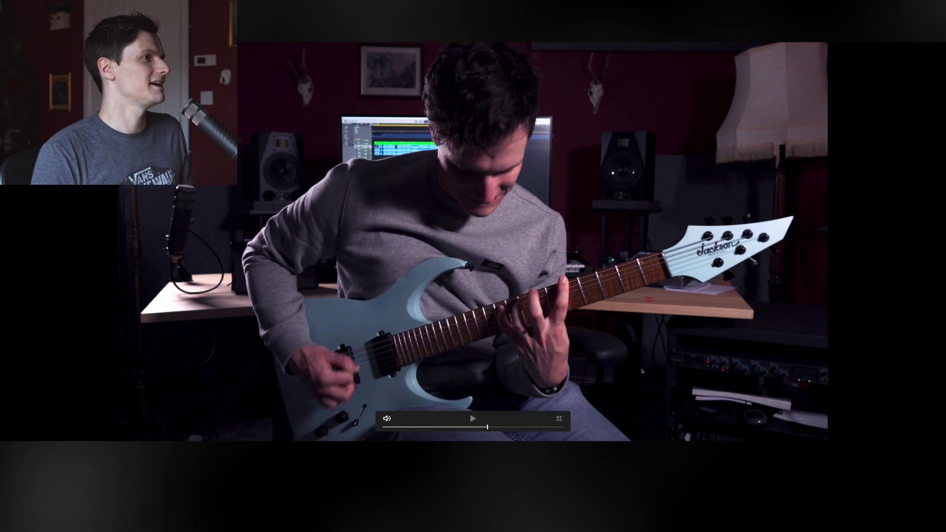
key("super+f")
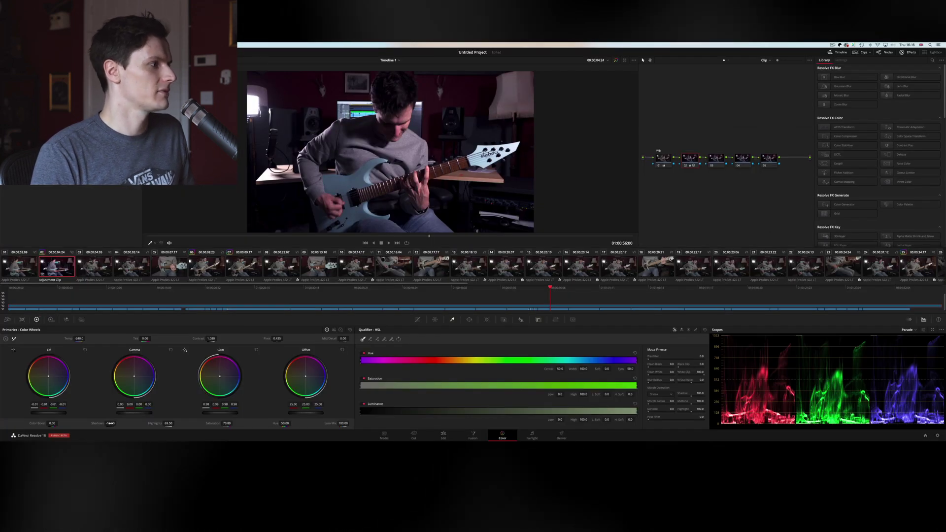
mouse_move(121, 422)
left_mouse_down()
mouse_move(138, 421)
mouse_move(117, 423)
left_mouse_up()
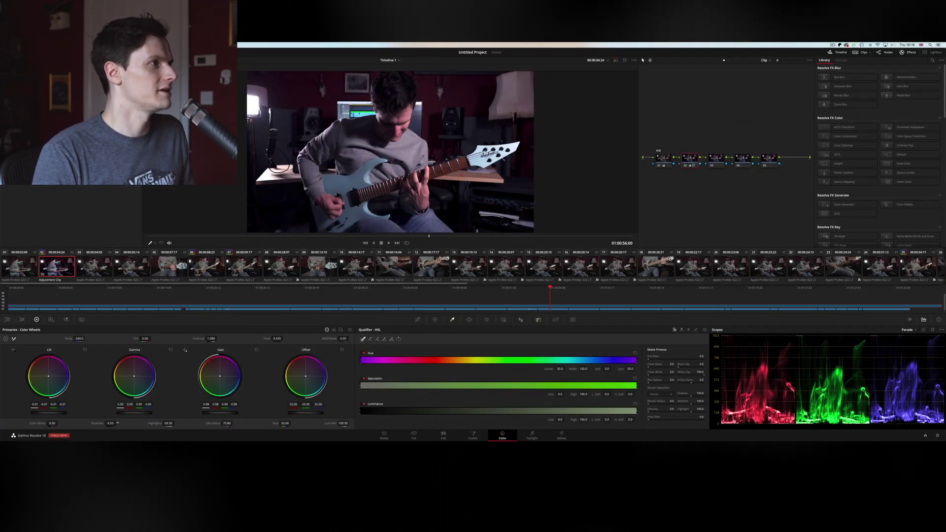
key("super+f")
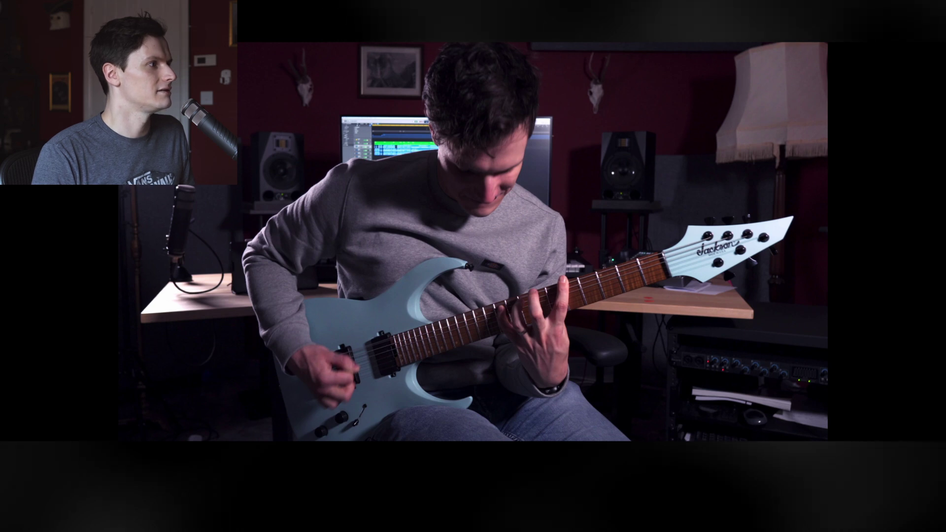
key("space")
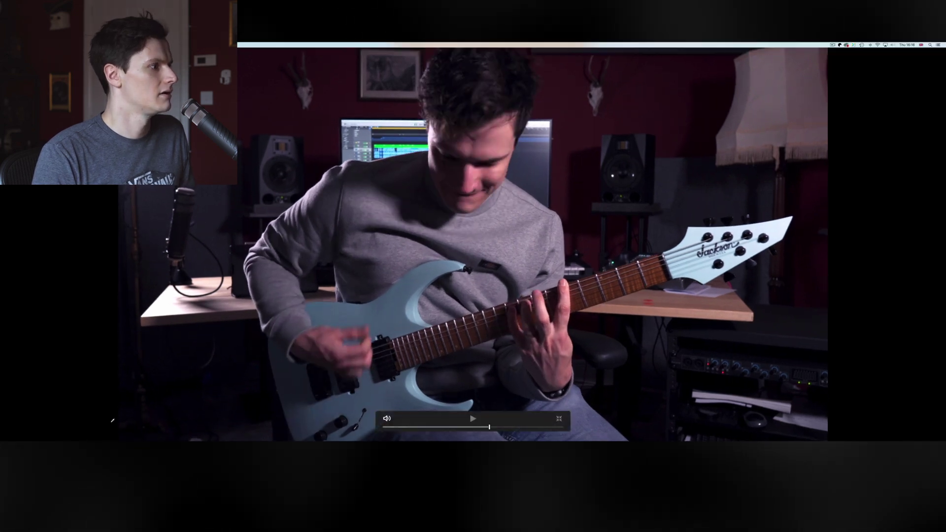
key("super+f")
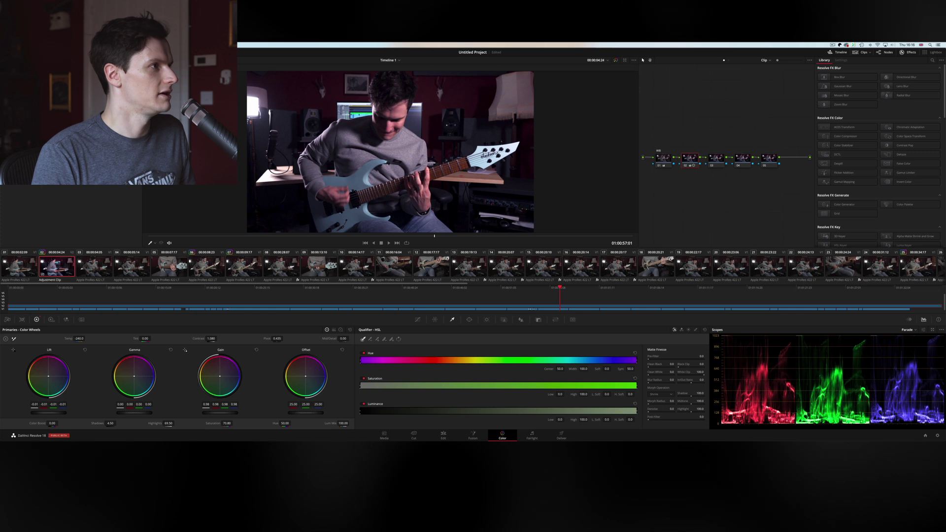
key("super+f")
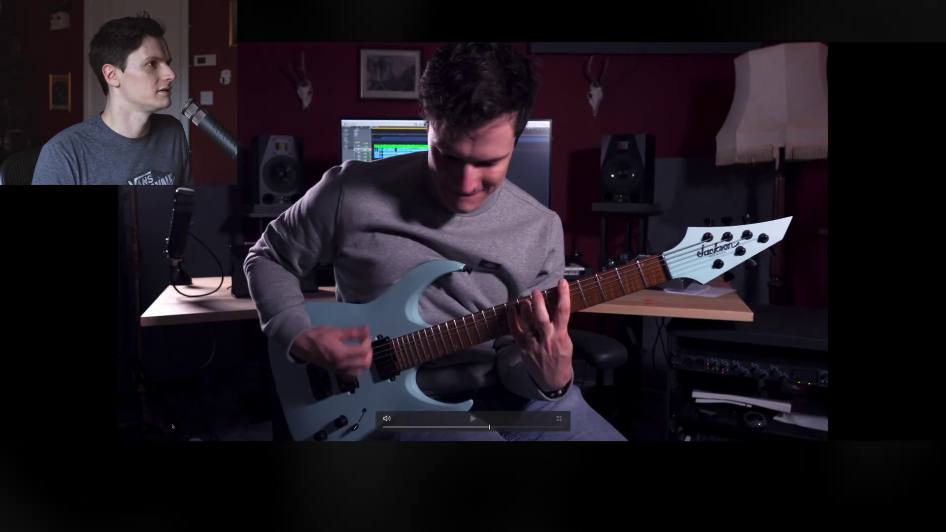
key("space")
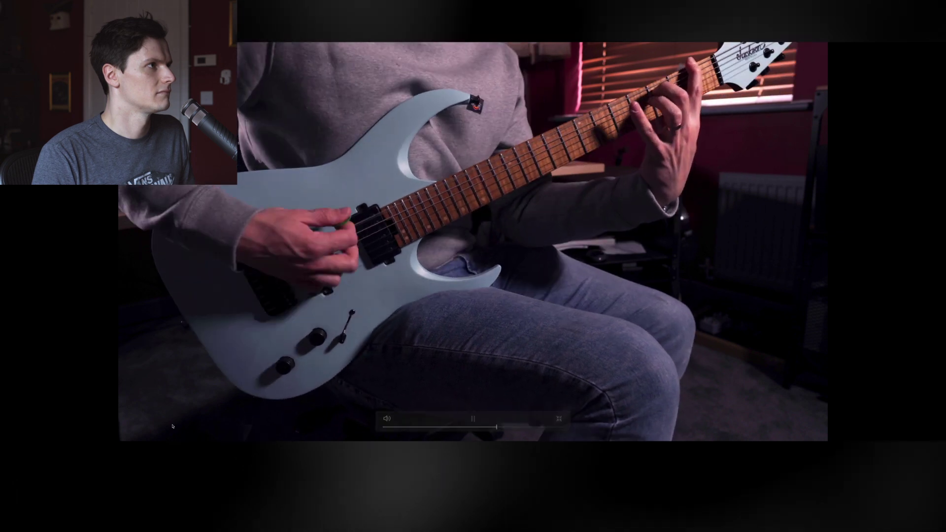
key("space")
key("super+f")
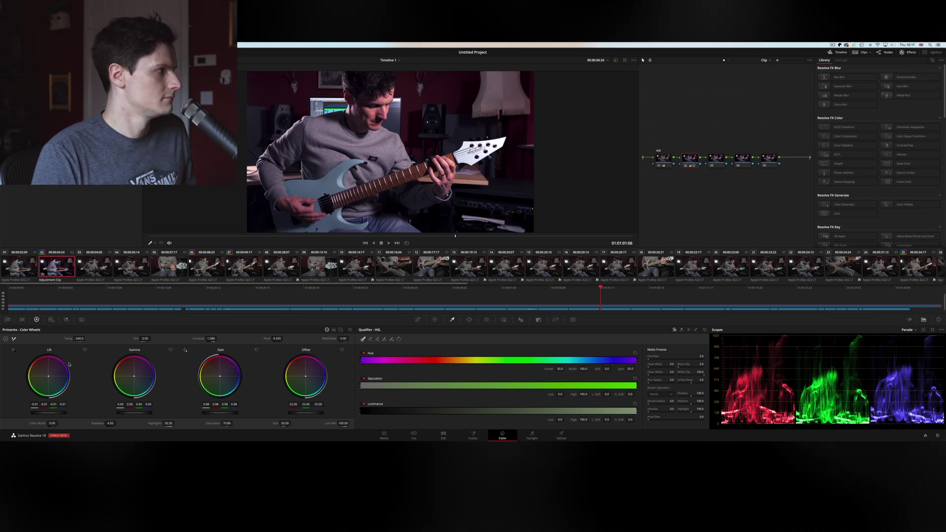
- Apply the Film Grain effect to the third node and set its opacity to about 0.54
left_click(717, 159)
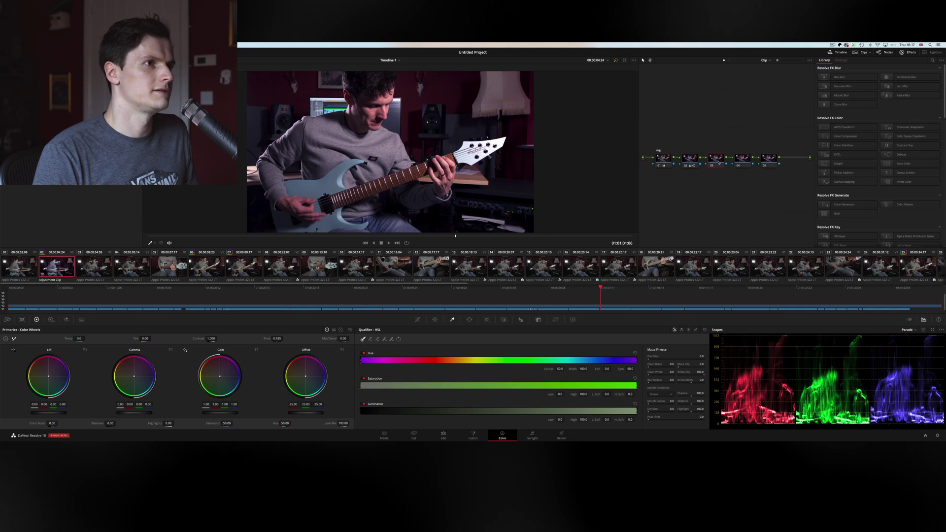
left_click(932, 61)
type("film grain")
left_click_drag(841, 90, 718, 160)
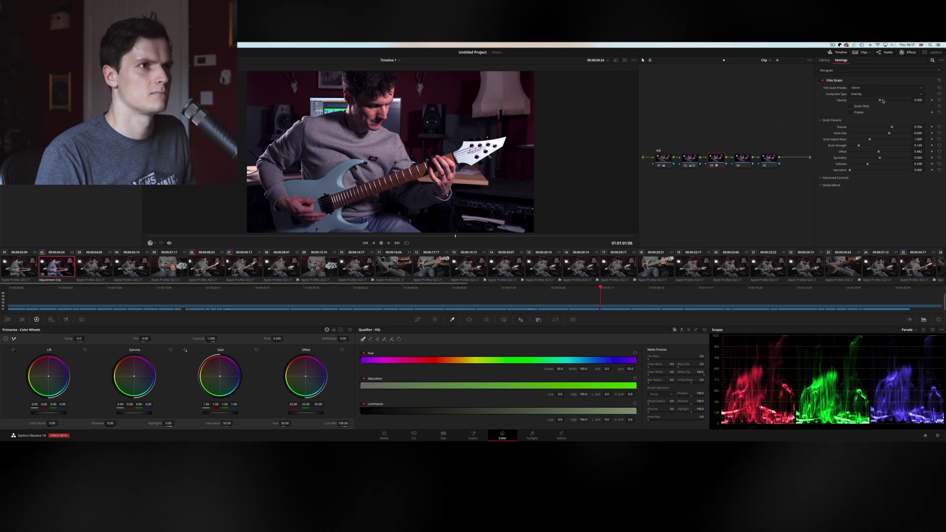
left_click_drag(894, 103, 944, 102)
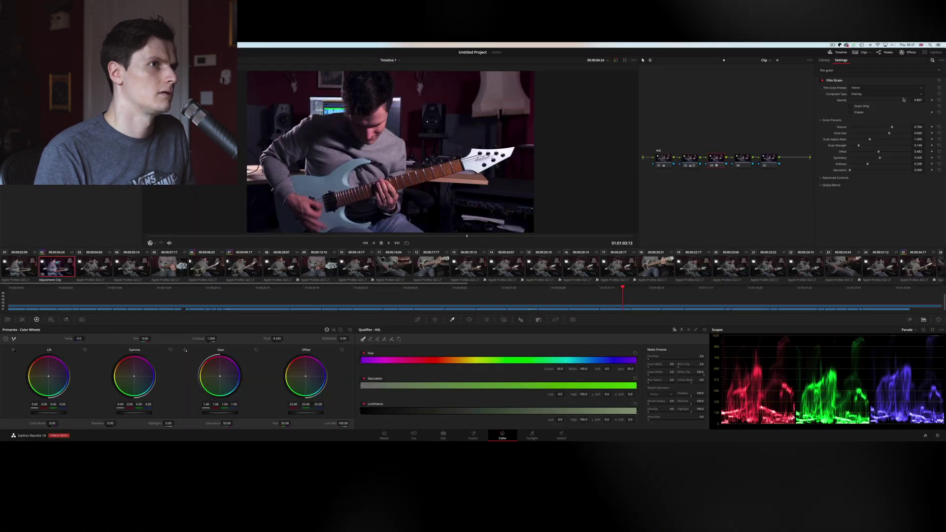
left_click_drag(905, 100, 885, 102)
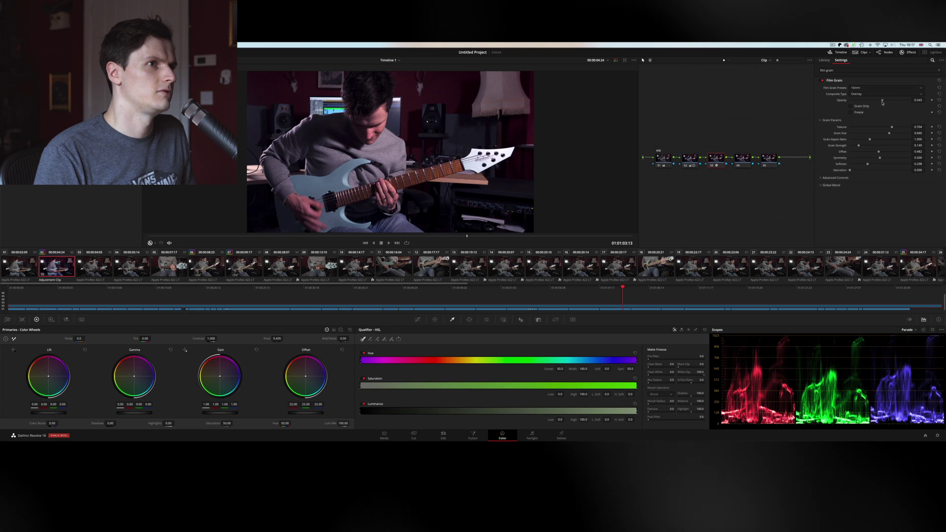
- Play the footage full screen and inspect the film grain on a wider shot and a closer shot
key("super+f")
key("space")
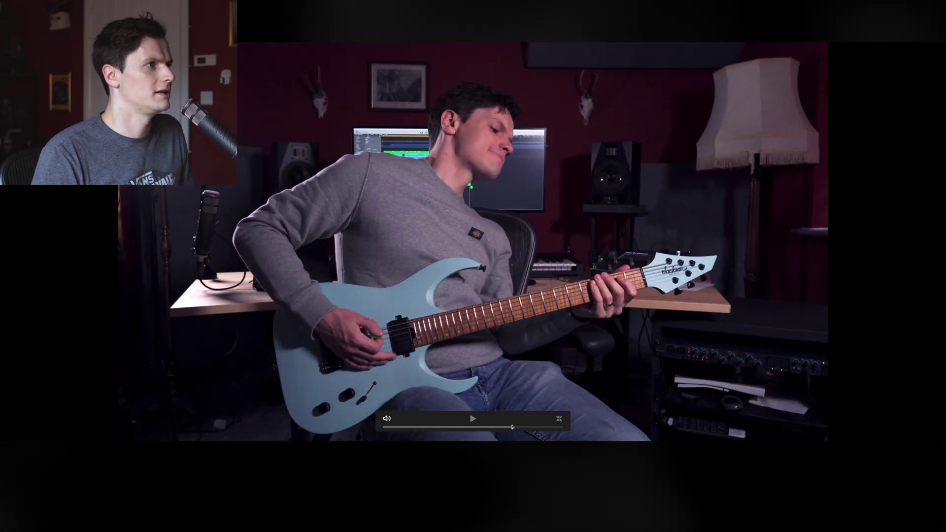
mouse_move(512, 427)
left_mouse_down()
mouse_move(495, 427)
mouse_move(510, 427)
left_mouse_up()
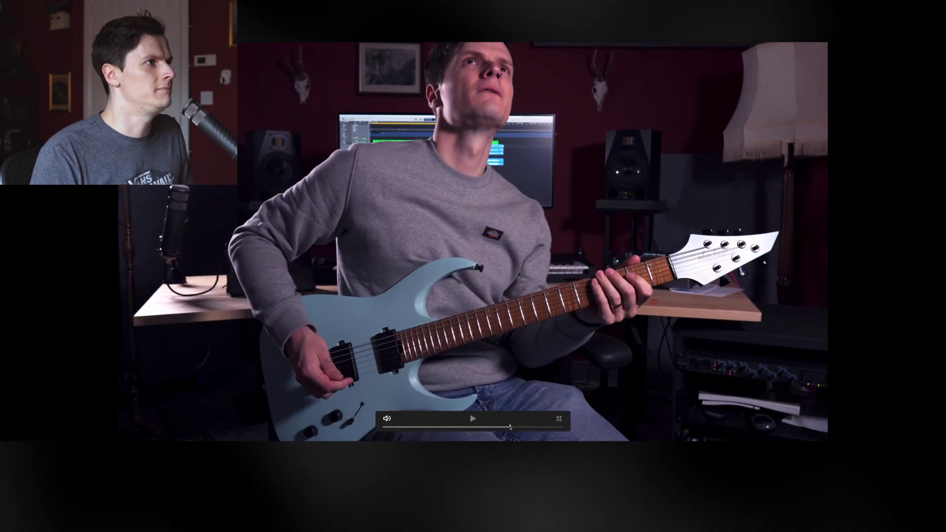
key("Escape")
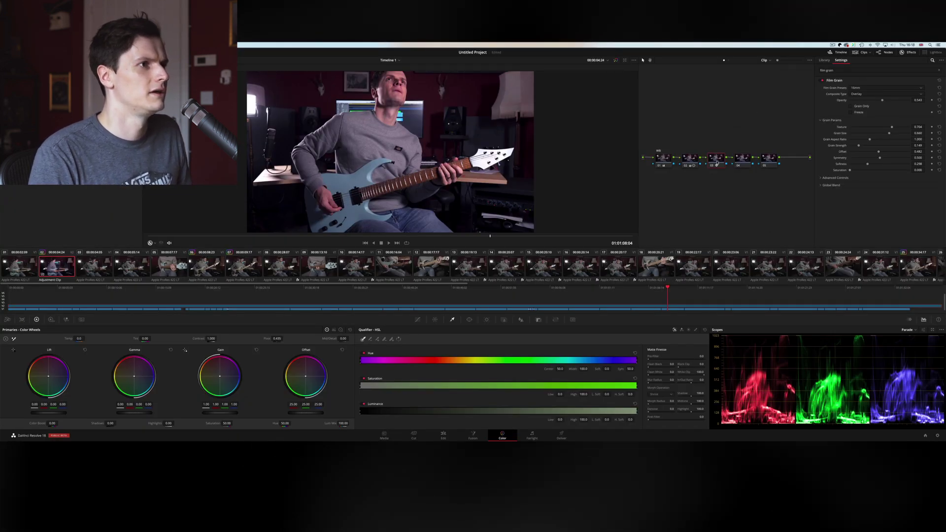
- Insert a new node before the Film Grain node and sample the face's skin tone with the HSL qualifier
mouse_move(717, 162)
left_mouse_down()
mouse_move(734, 188)
mouse_move(722, 172)
mouse_move(729, 163)
mouse_move(708, 158)
mouse_move(719, 164)
left_mouse_up()
left_click(739, 160)
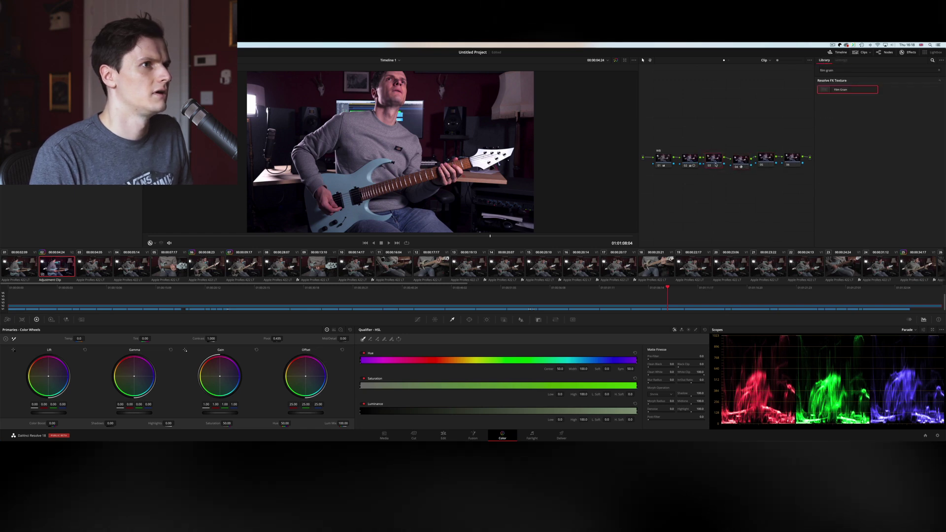
left_click(939, 69)
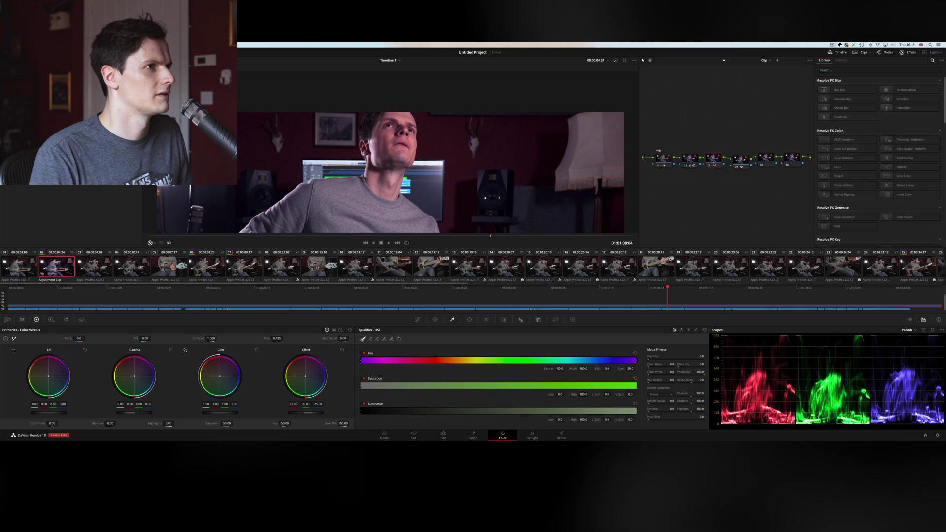
left_click(391, 137)
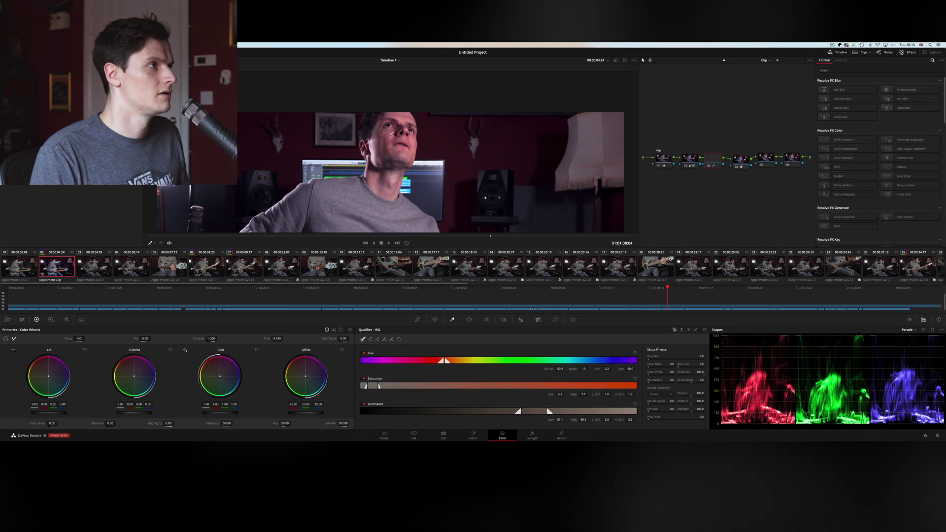
left_click(393, 134)
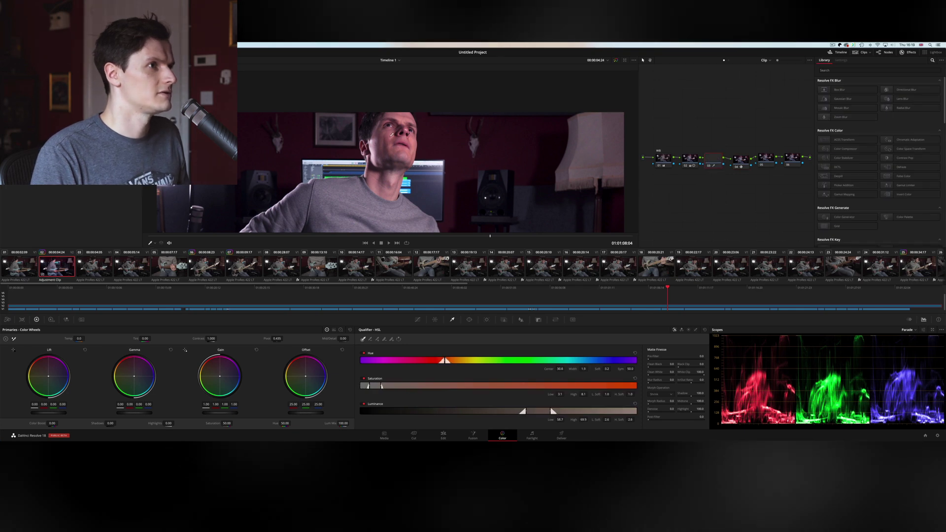
- Save the project as "Hardcore Playhtorugh"
key("super+s")
type("Mixdcore Playlirough")
key("Return")
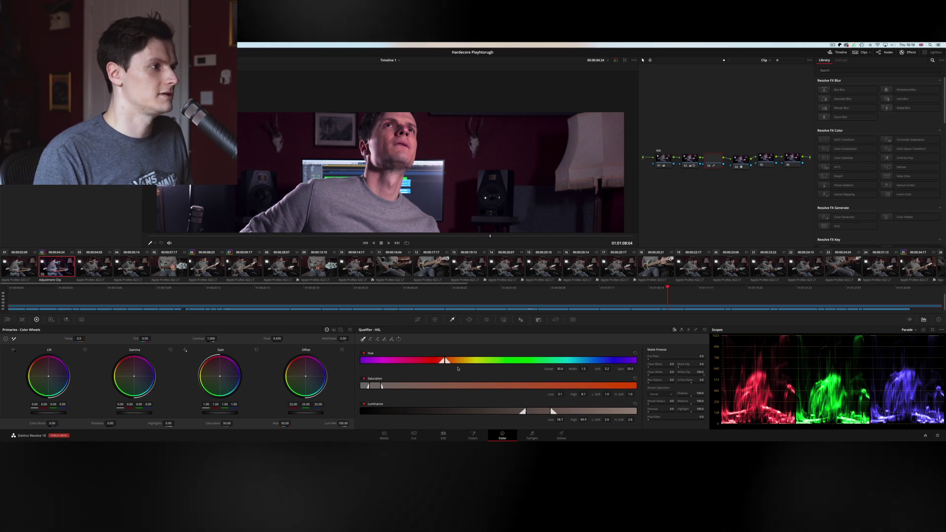
- Resample the skin tone on the face, test the selection with strongly lowered lift, and reset the lift
left_click(389, 135)
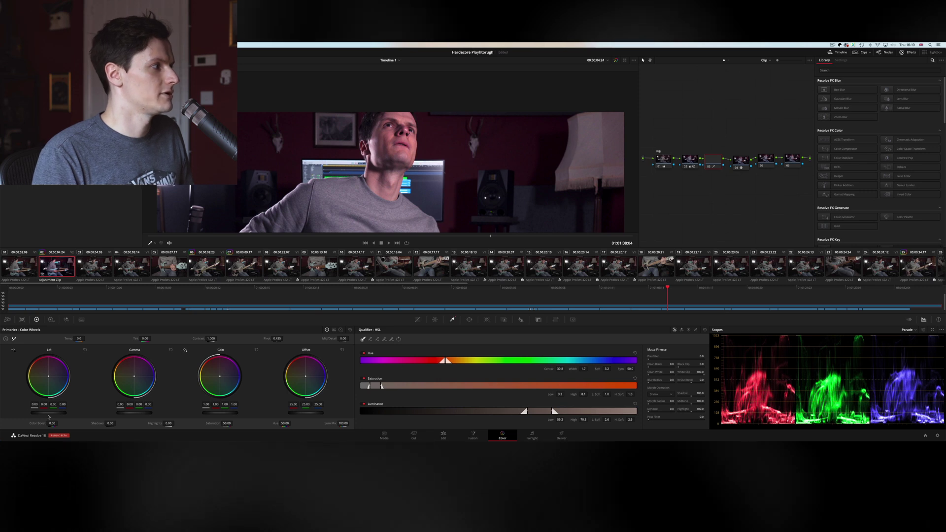
mouse_move(49, 413)
left_mouse_down()
mouse_move(35, 413)
mouse_move(91, 413)
mouse_move(30, 413)
left_mouse_up()
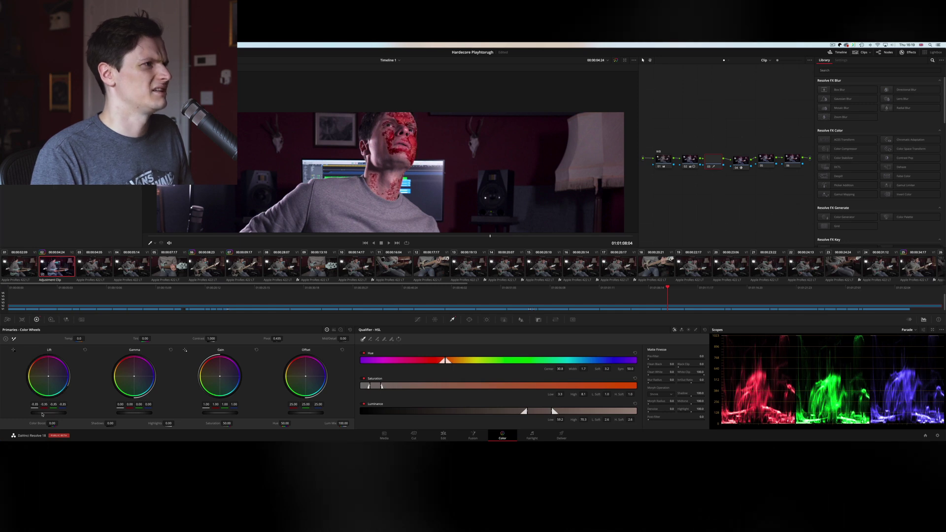
left_click(85, 350)
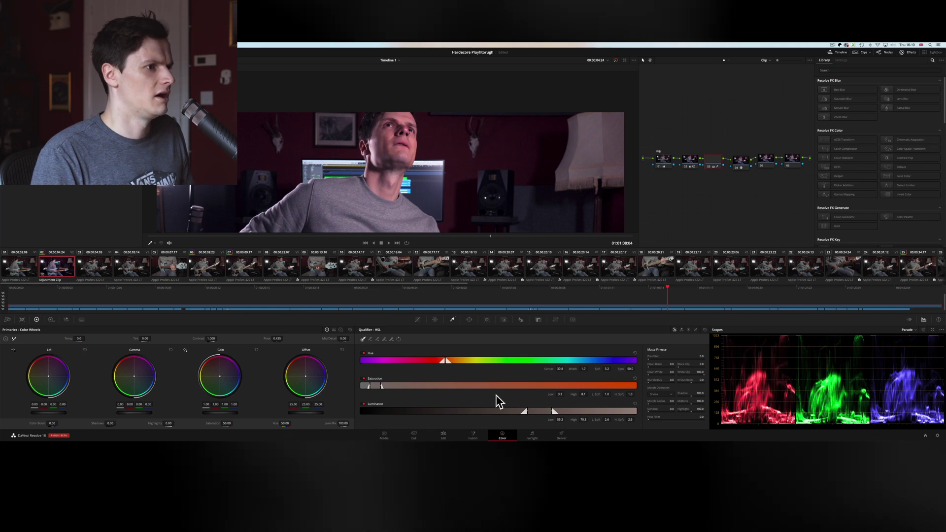
- Raise the lift to expose the skin selection's edges, increase the matte's blur radius, and reset the lift
left_click_drag(48, 413, 70, 413)
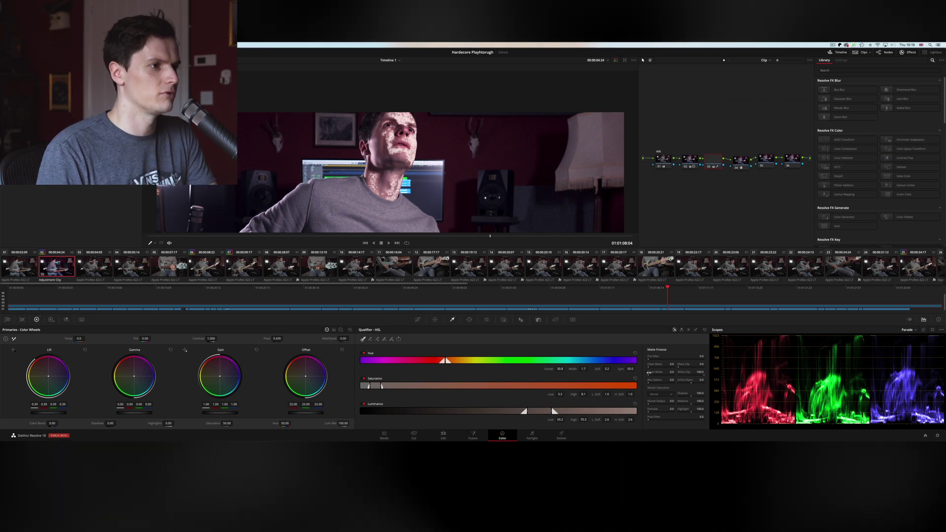
left_click_drag(656, 380, 783, 380)
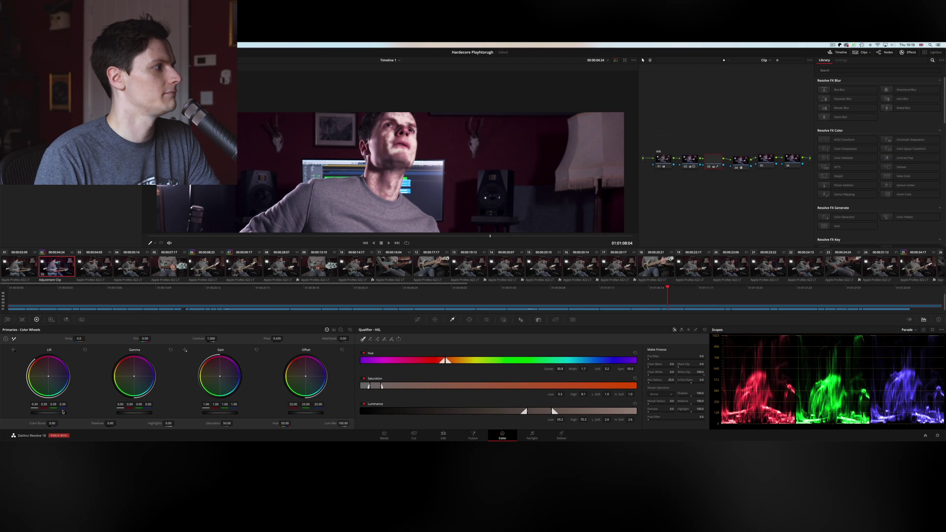
left_click(85, 350)
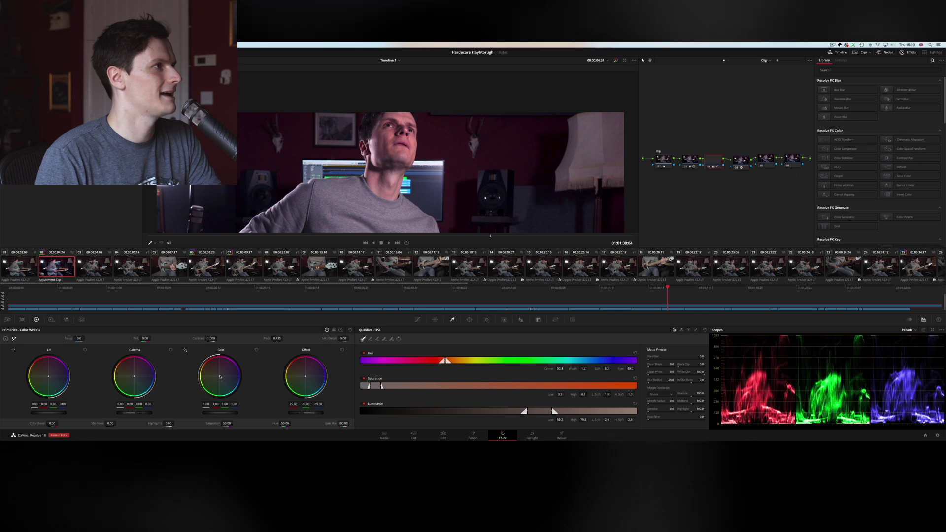
- Shift the skin selection's gamma balance slightly away from red and play the footage to check the face
left_click_drag(134, 377, 134, 377)
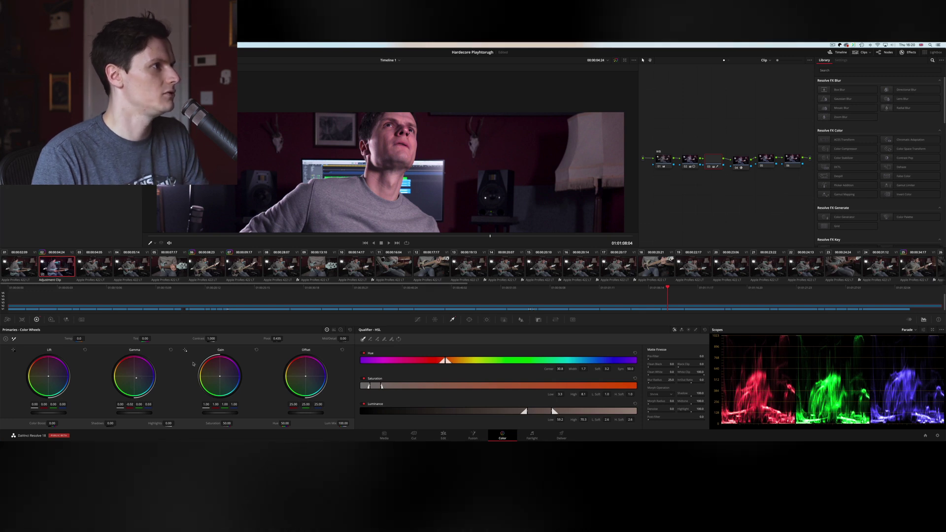
key("space")
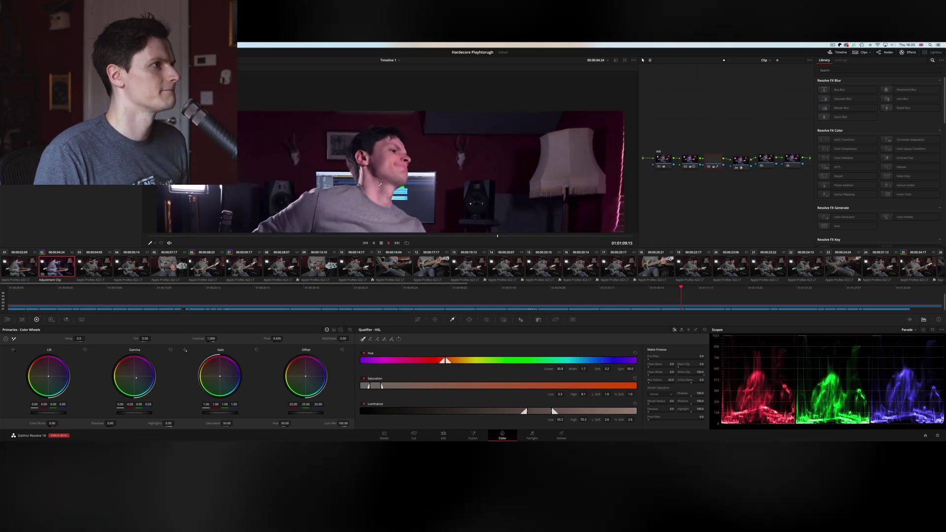